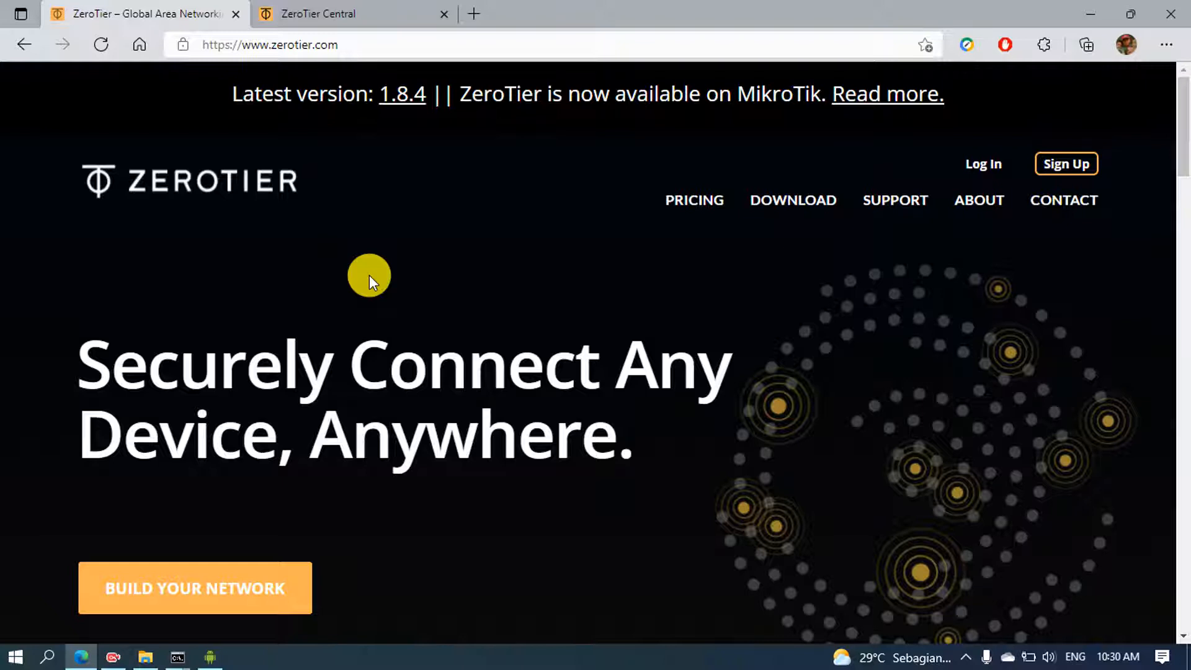
- Open zerotier.com's DOWNLOAD page with installers for Windows, MacOS, Android, iOS, Linux, FreeBSD and NAS
click(769, 203)
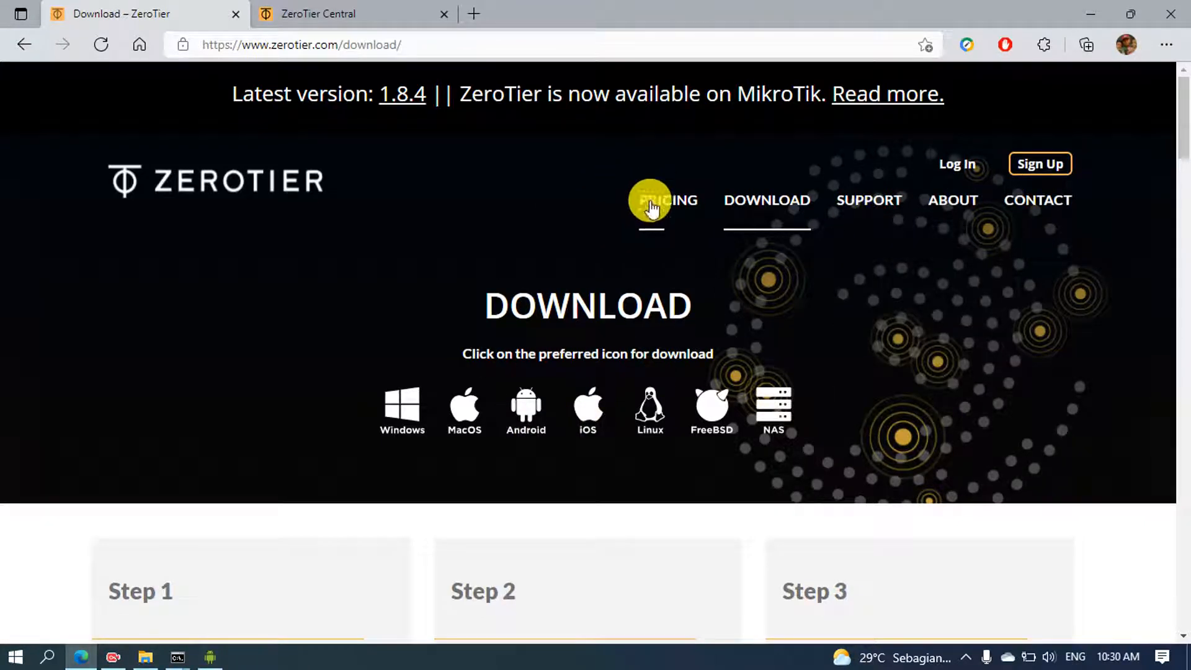
- Open PRICING and scroll through the Open Source, Basic, Professional and Enterprise plan cards
click(652, 202)
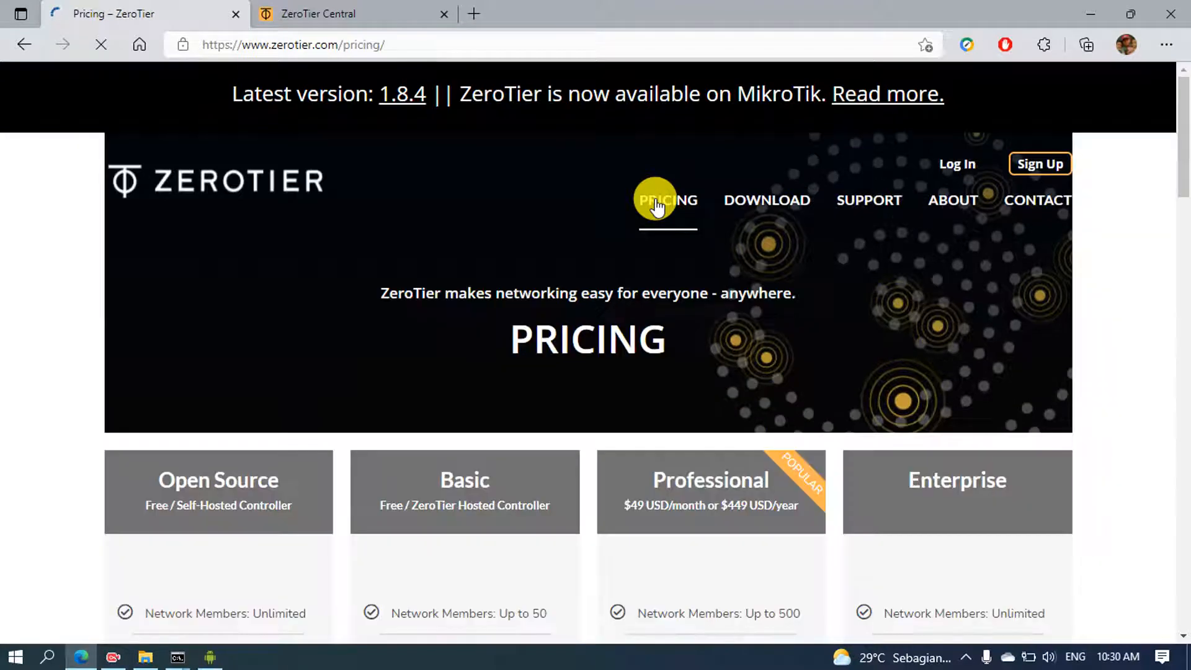
scroll(622, 206, down, 3)
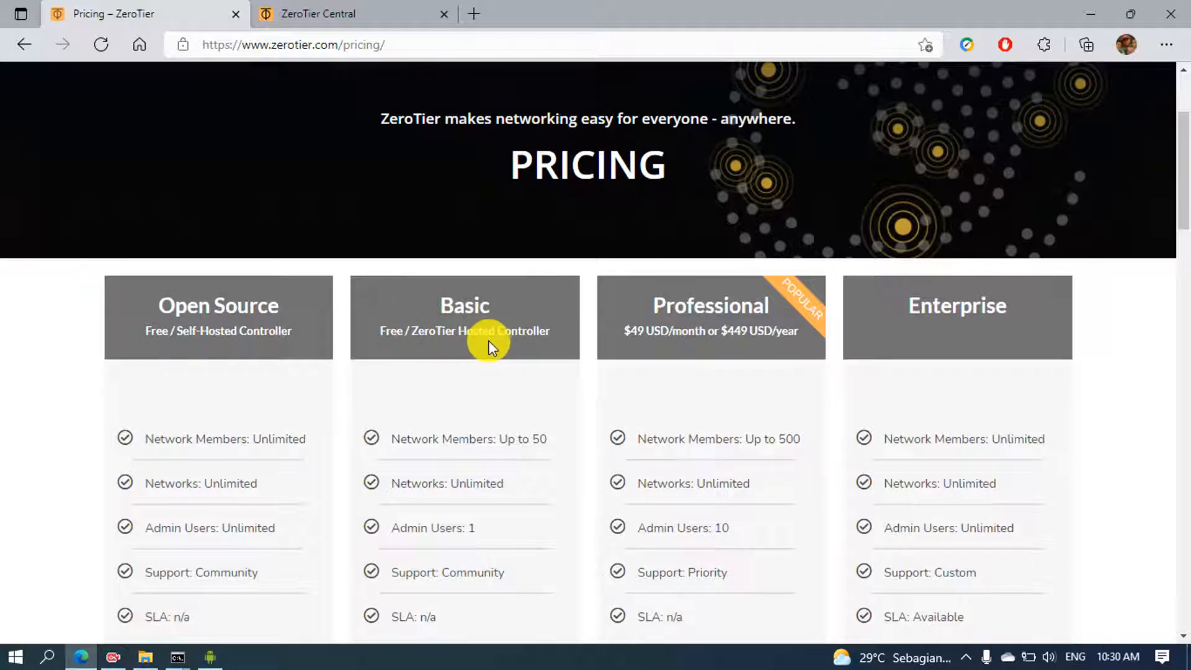
scroll(531, 344, down, 1)
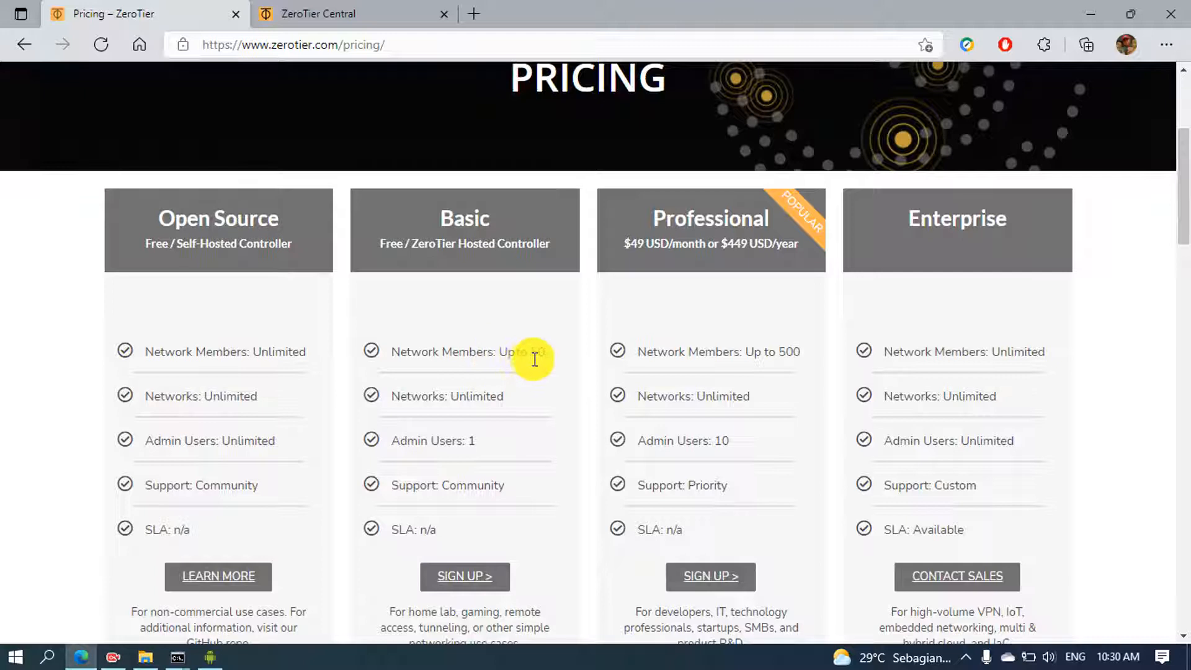
scroll(542, 369, down, 1)
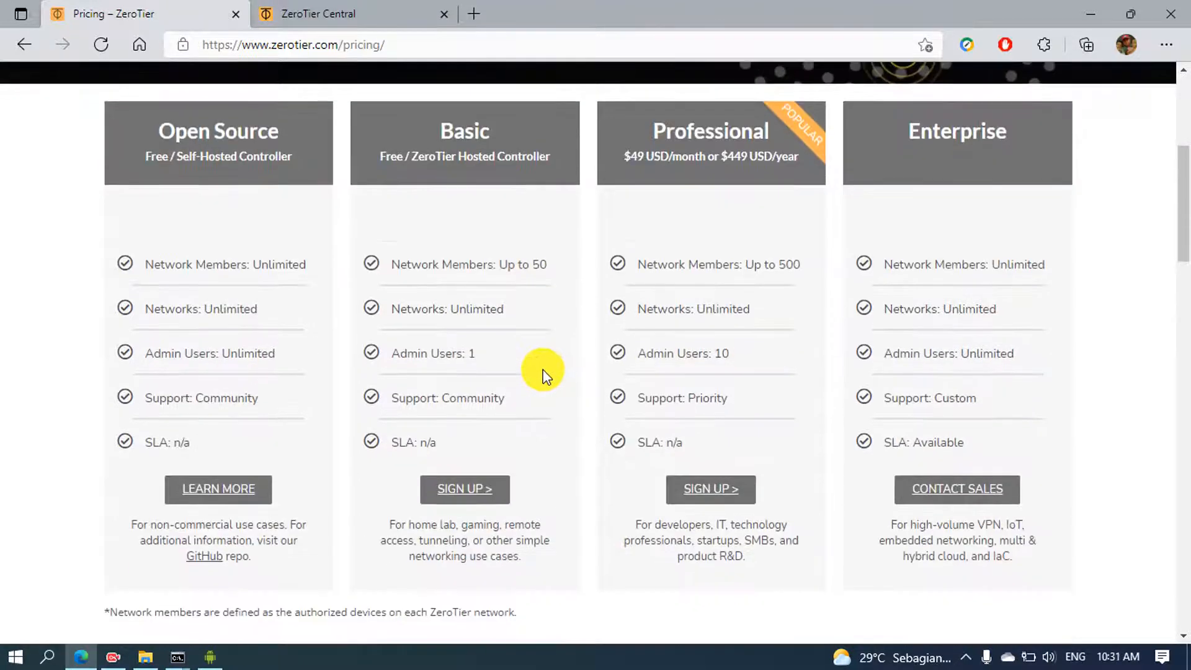
scroll(542, 369, up, 1)
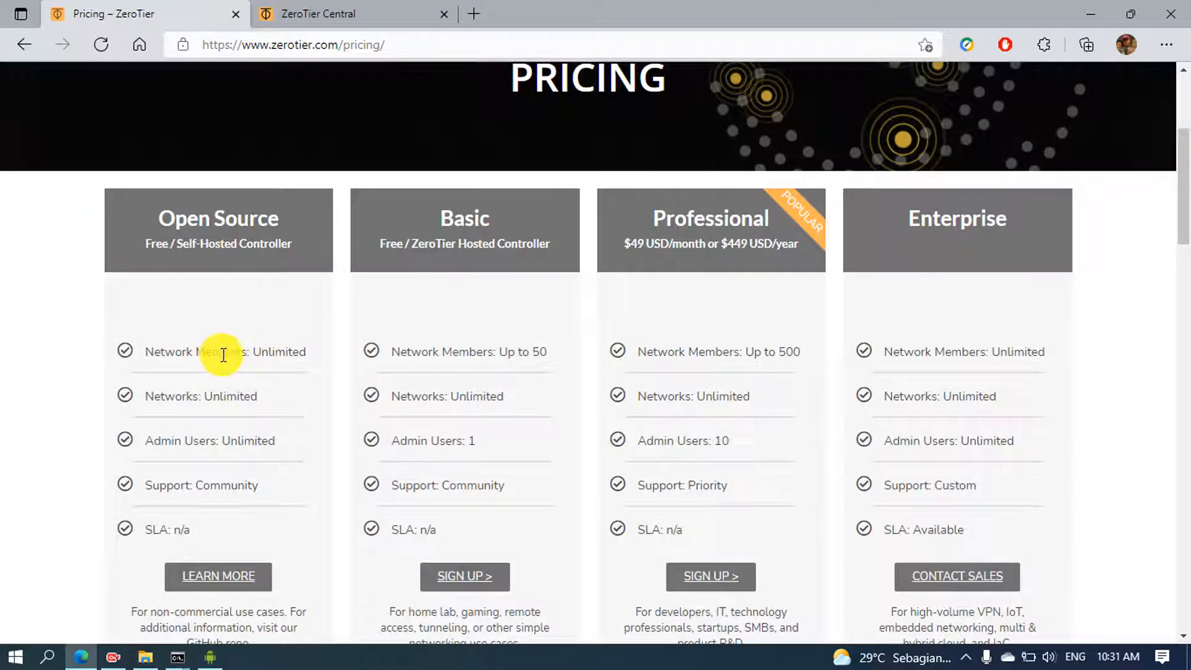
scroll(299, 358, up, 3)
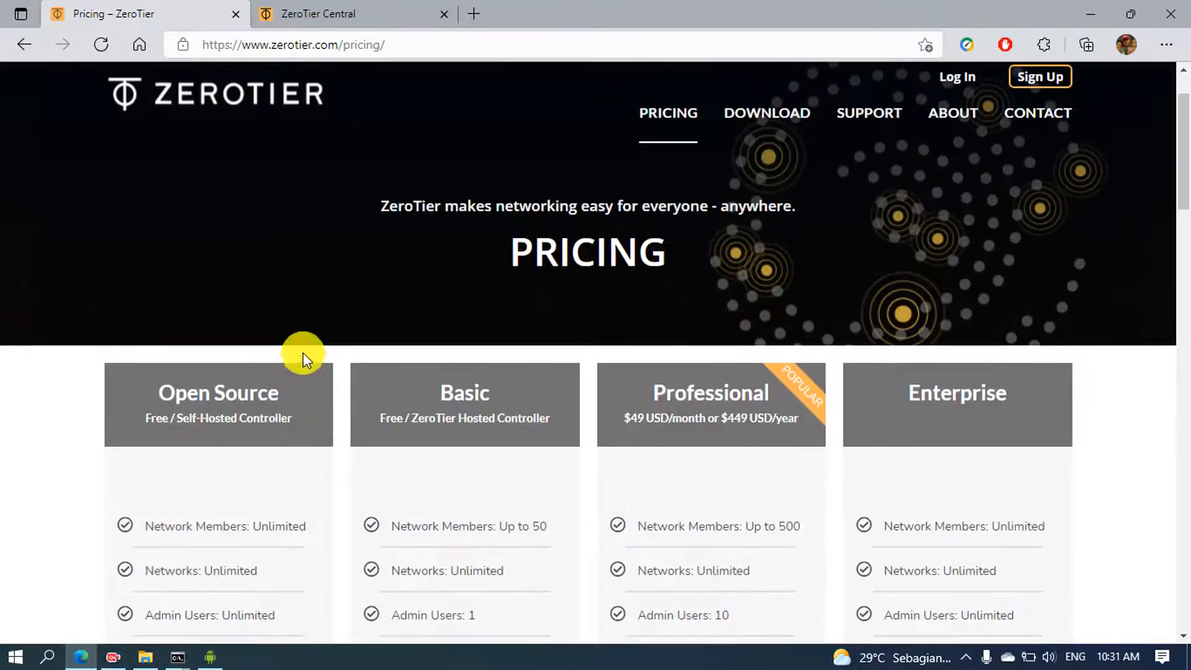
scroll(299, 352, down, 1)
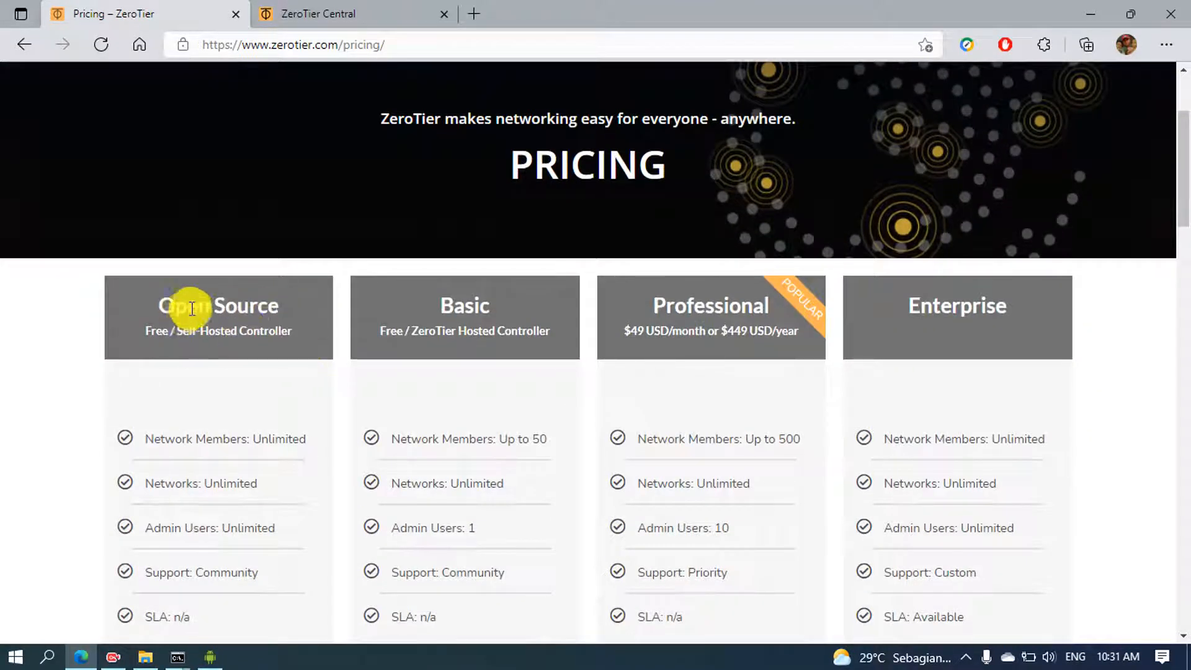
scroll(206, 319, up, 1)
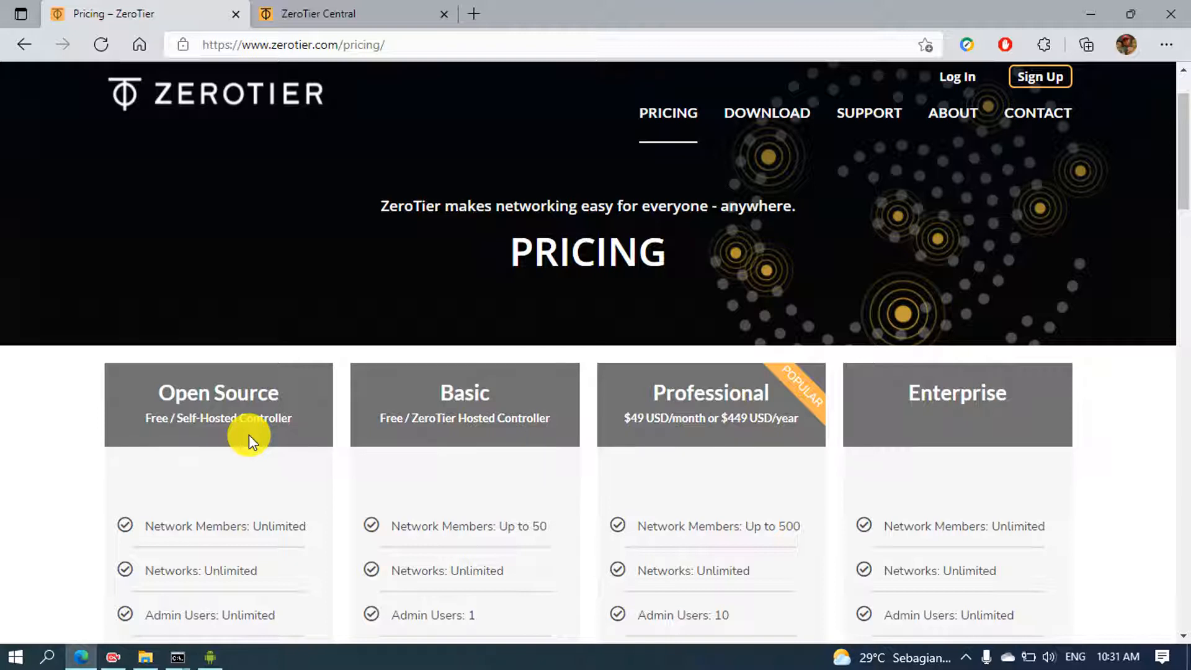
scroll(248, 434, down, 2)
scroll(248, 428, up, 2)
scroll(273, 403, down, 1)
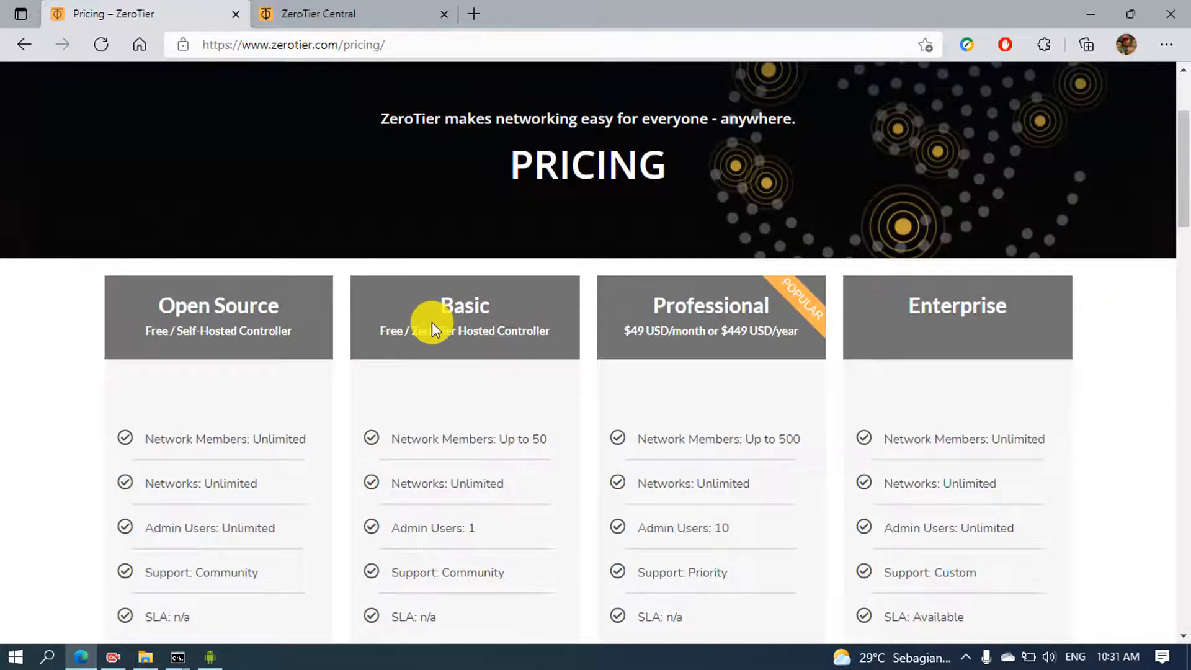
scroll(487, 367, up, 2)
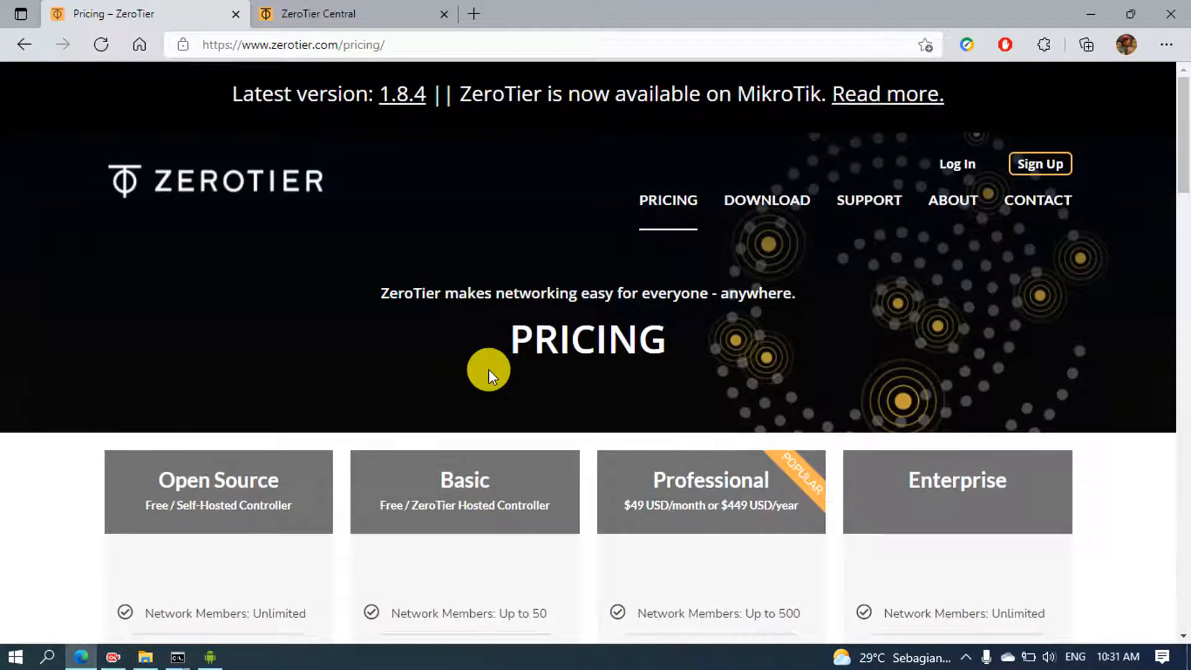
- Leave the sign-up page and return to the ZeroTier Central networks dashboard
click(1034, 168)
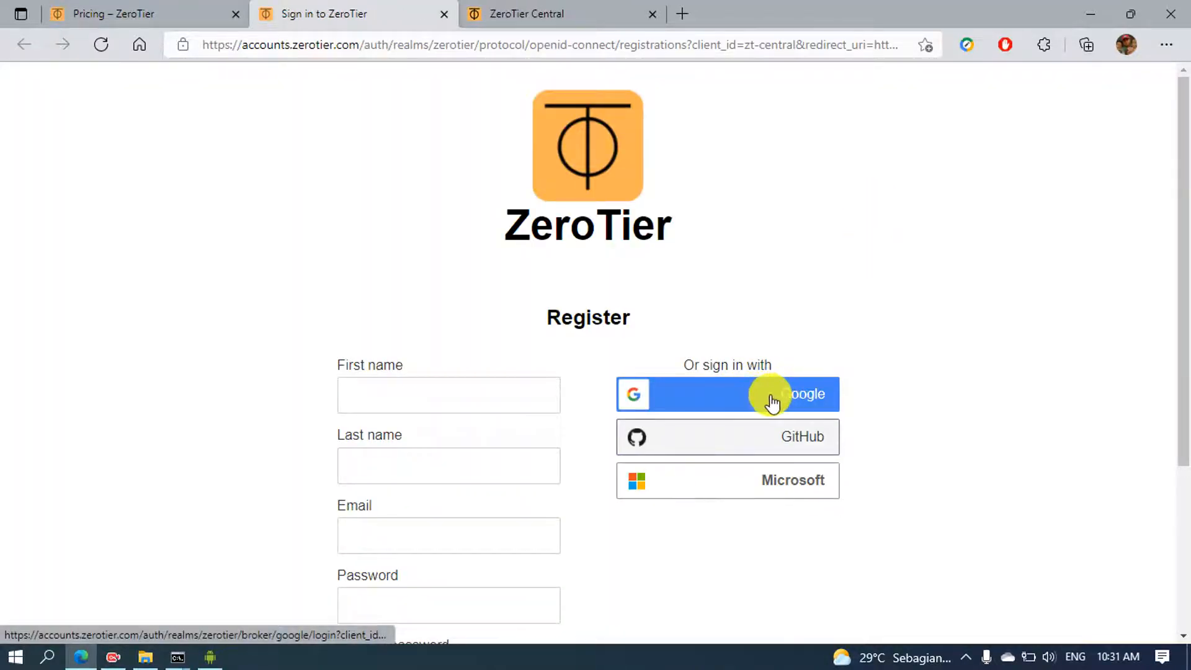
click(444, 13)
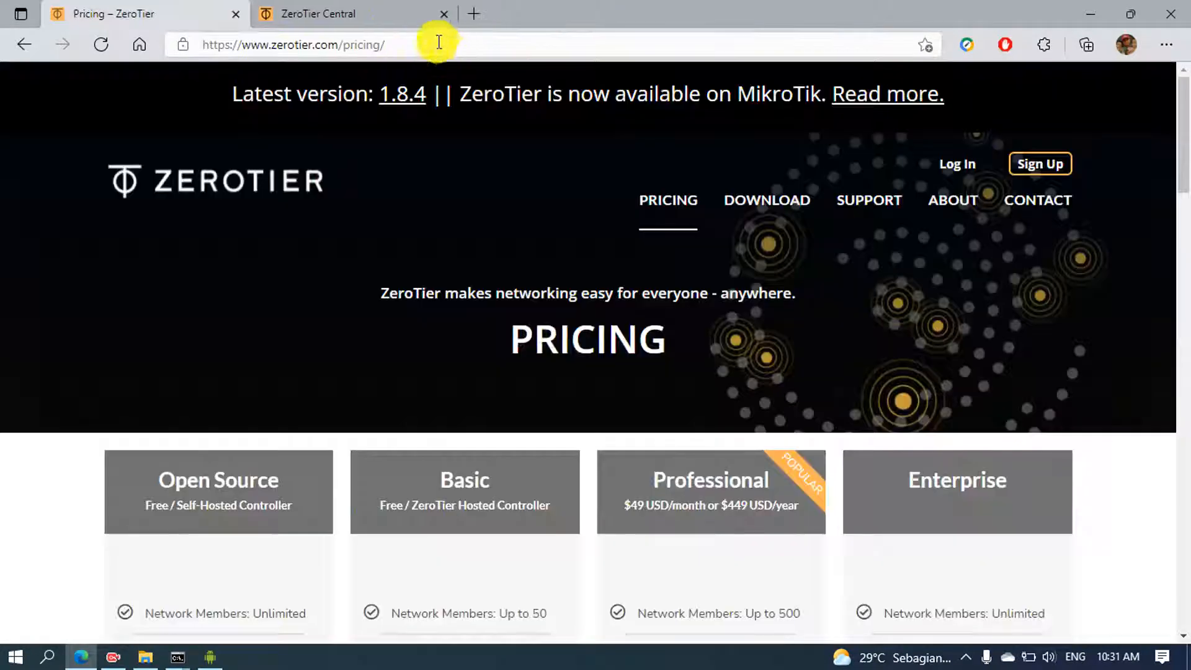
click(371, 17)
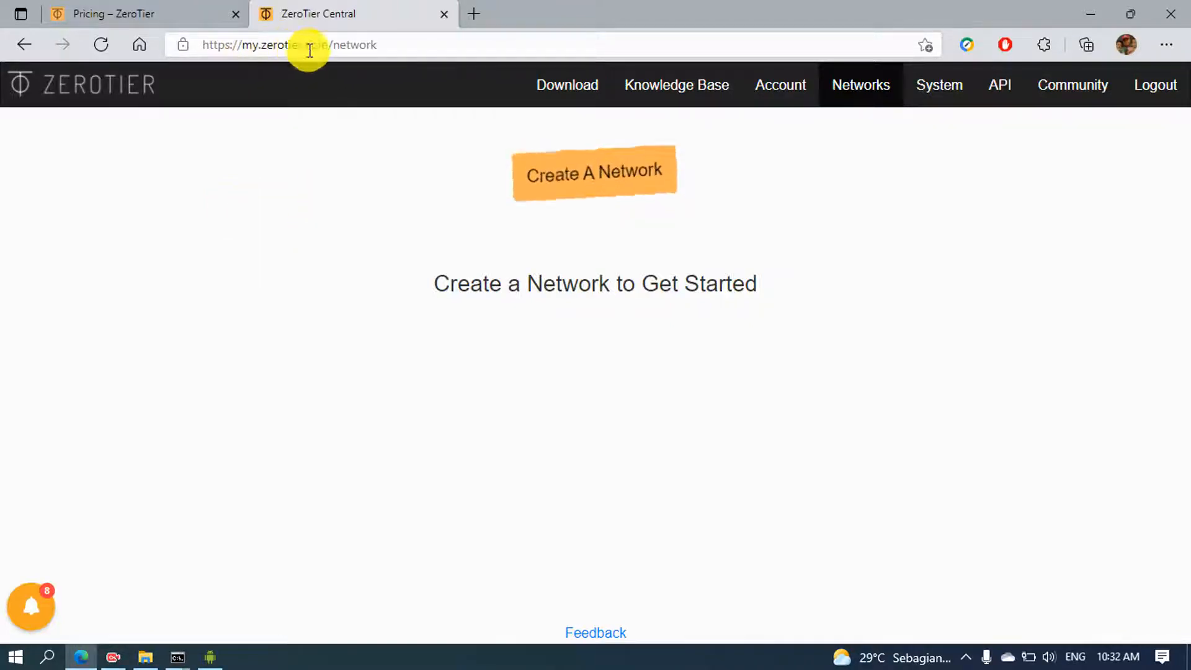
- Create a network, refresh the list and open the new stoic_hughes network (10.243.0.0/16)
click(578, 178)
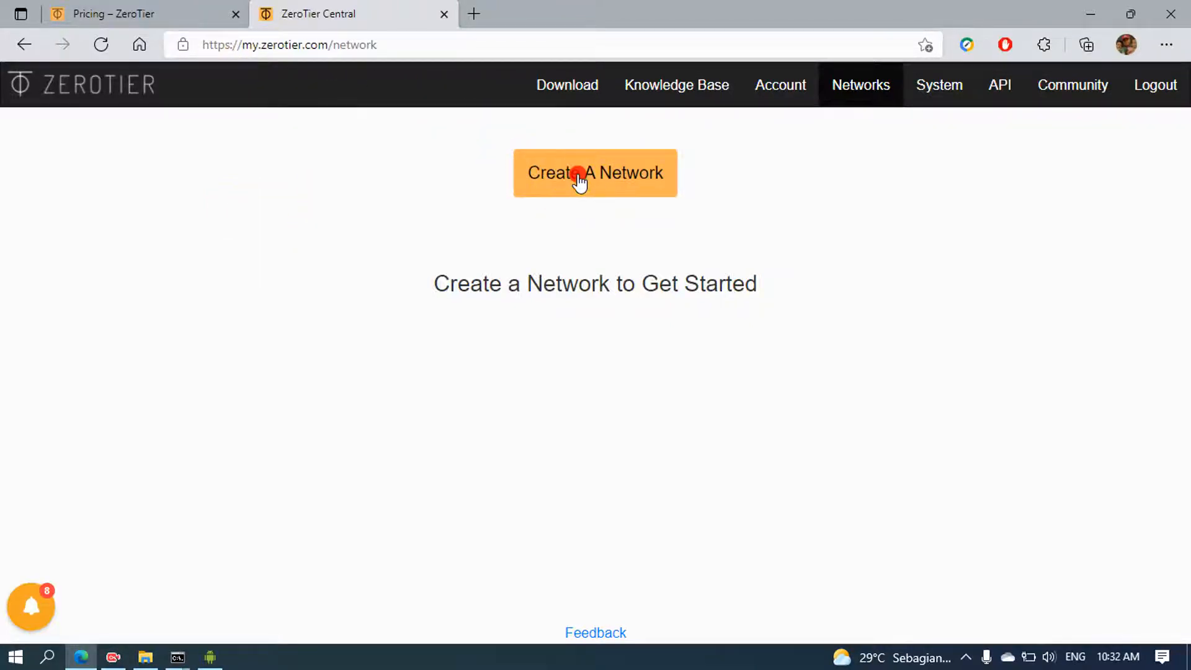
click(109, 47)
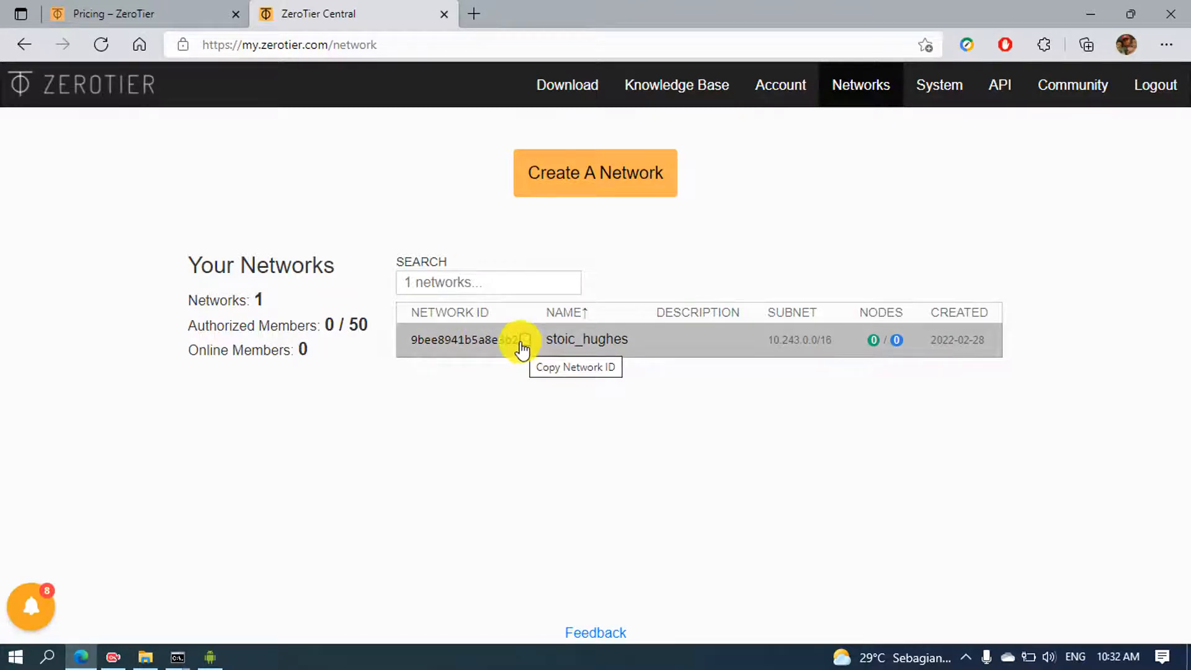
click(504, 340)
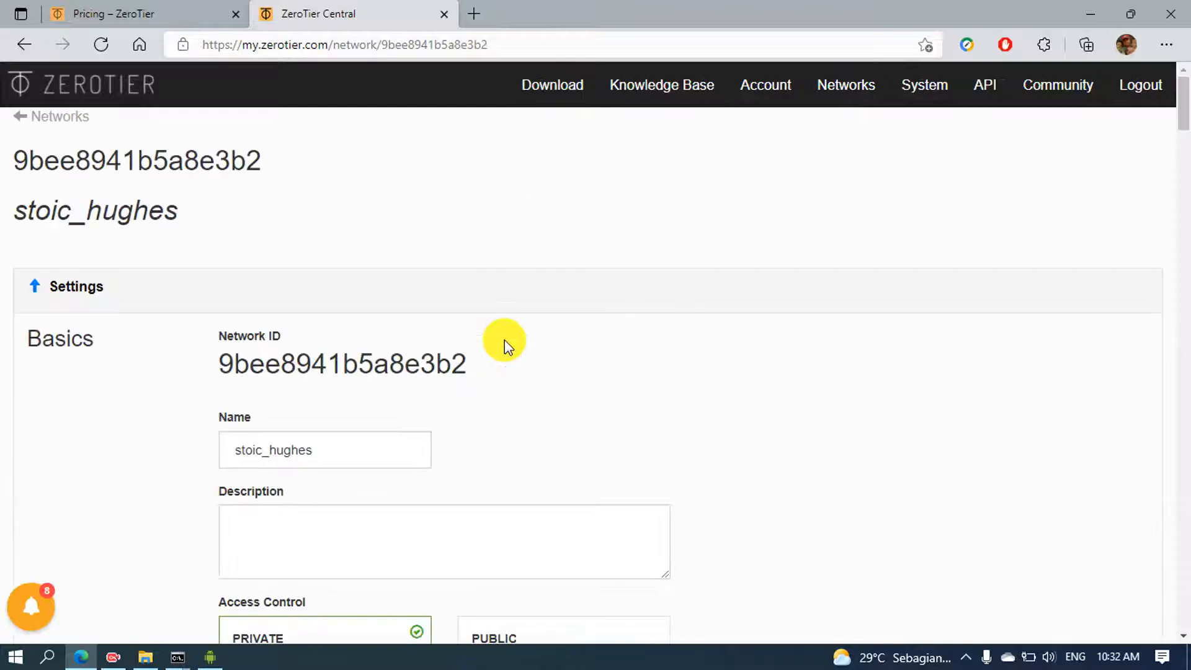
scroll(505, 340, down, 4)
scroll(499, 340, up, 4)
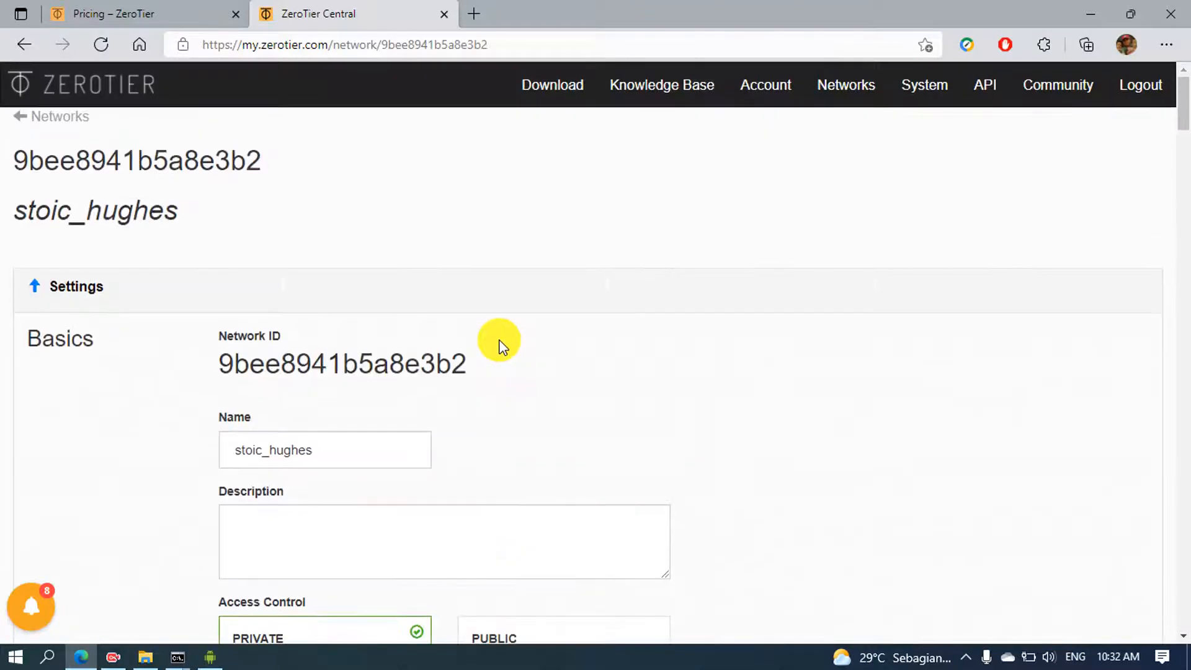
scroll(504, 351, down, 3)
scroll(504, 353, up, 1)
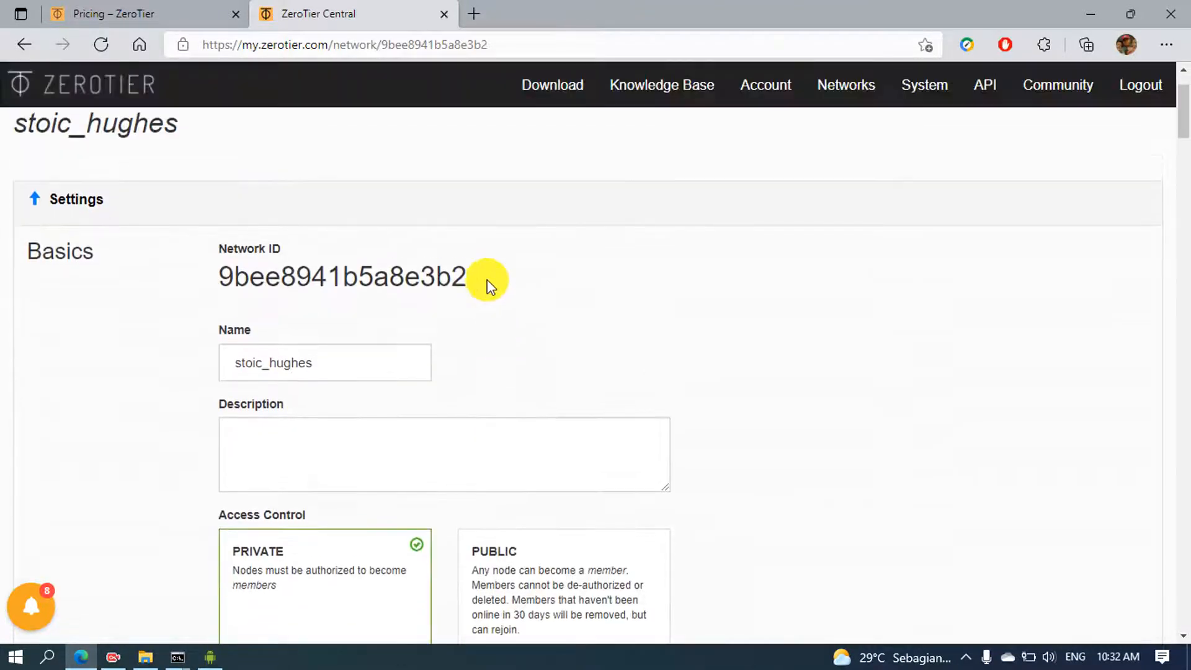
drag(472, 277, 213, 279)
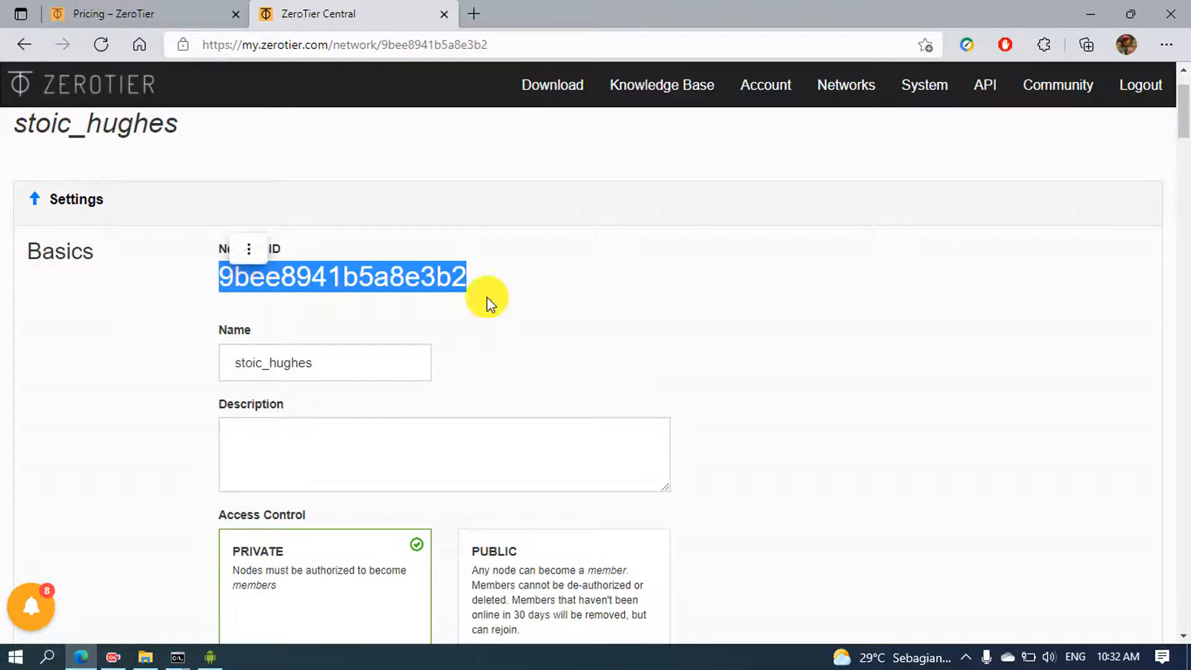
click(581, 296)
scroll(582, 289, down, 4)
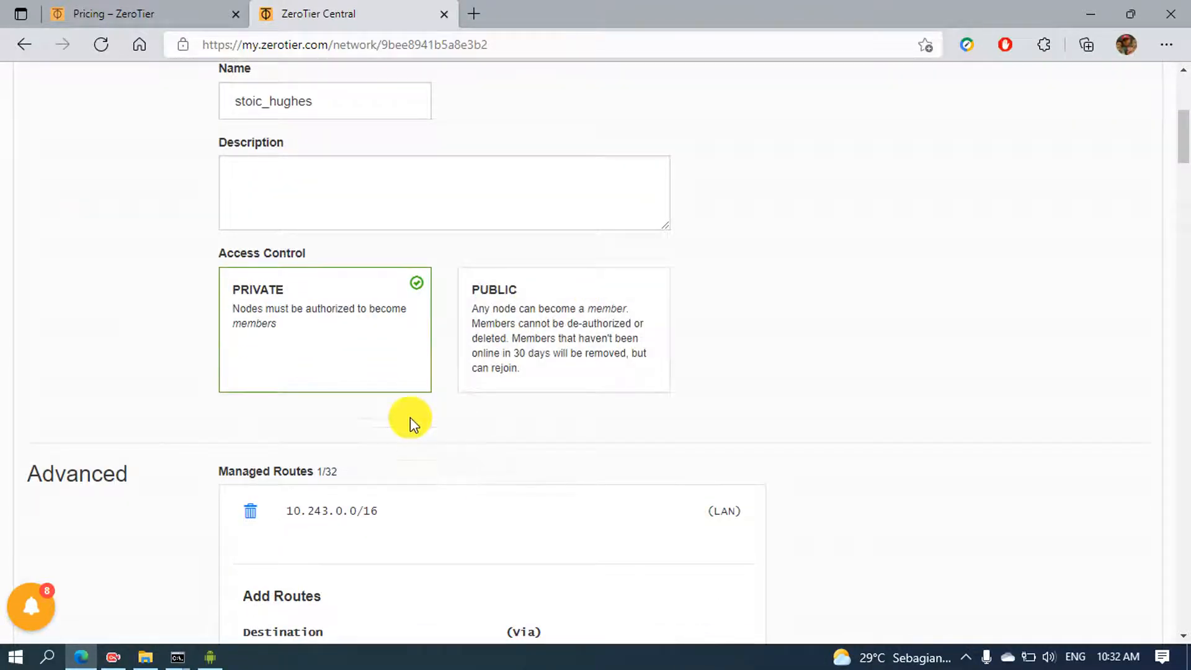
click(345, 364)
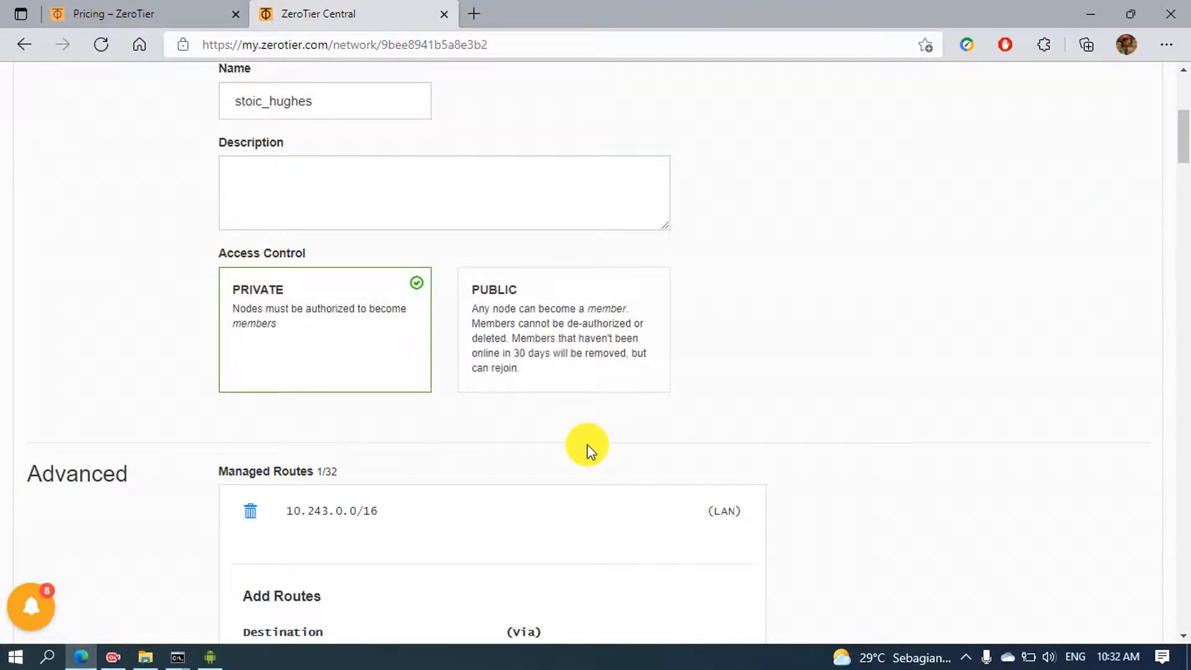
scroll(585, 431, up, 3)
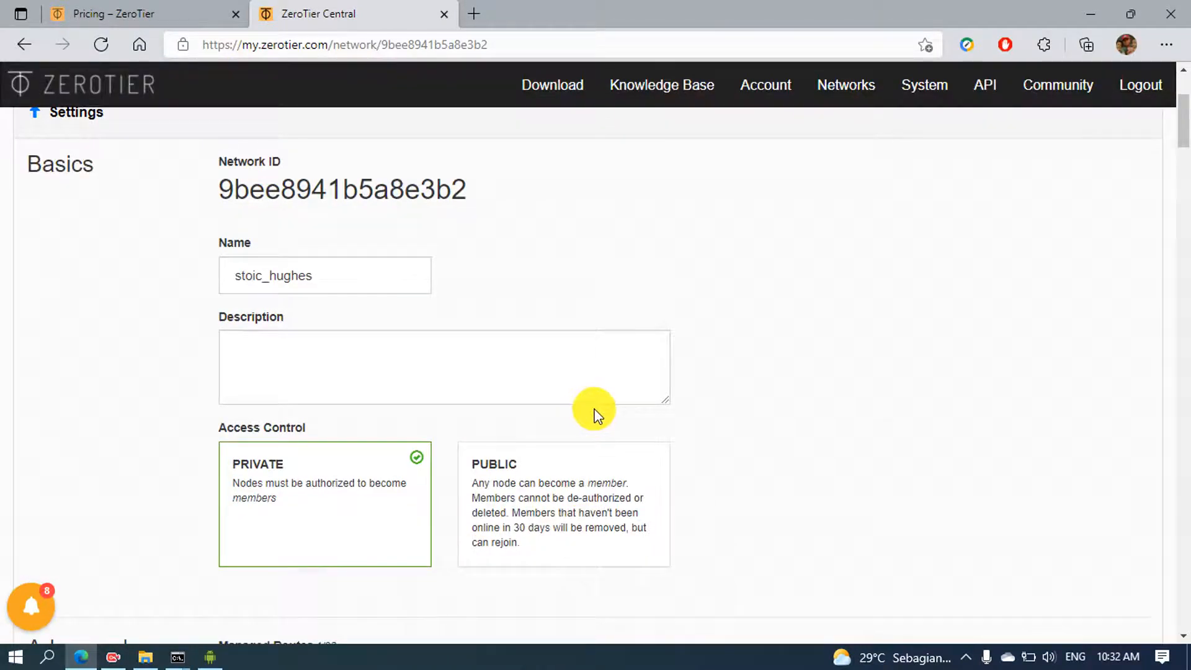
scroll(588, 411, down, 3)
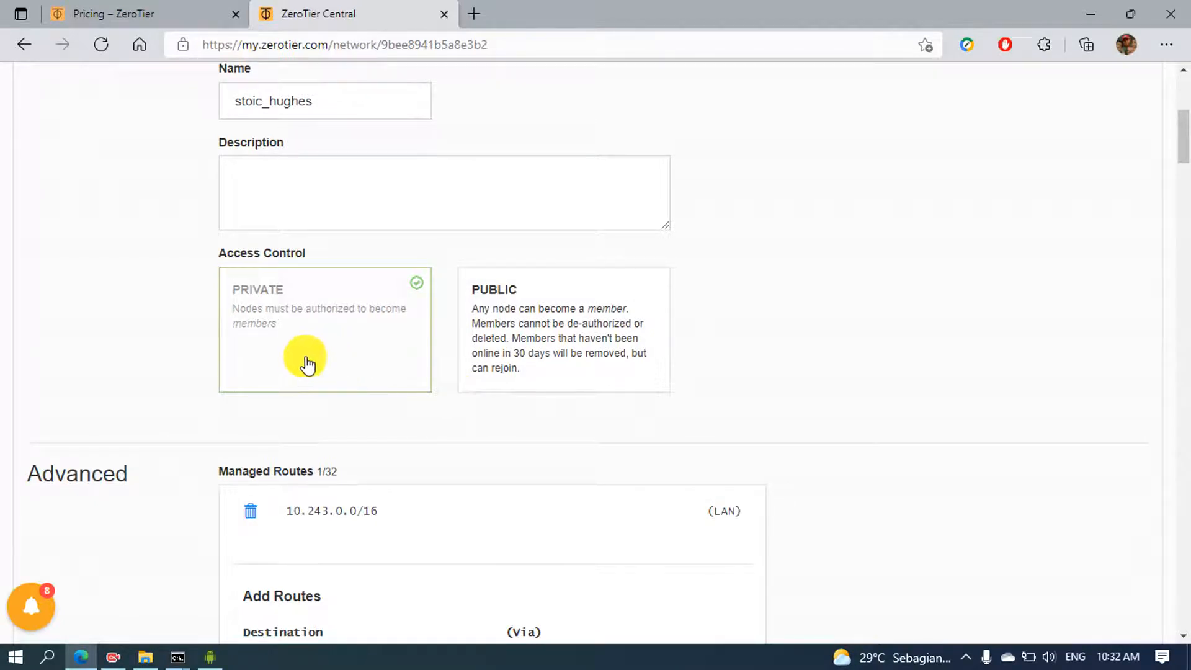
scroll(320, 346, down, 4)
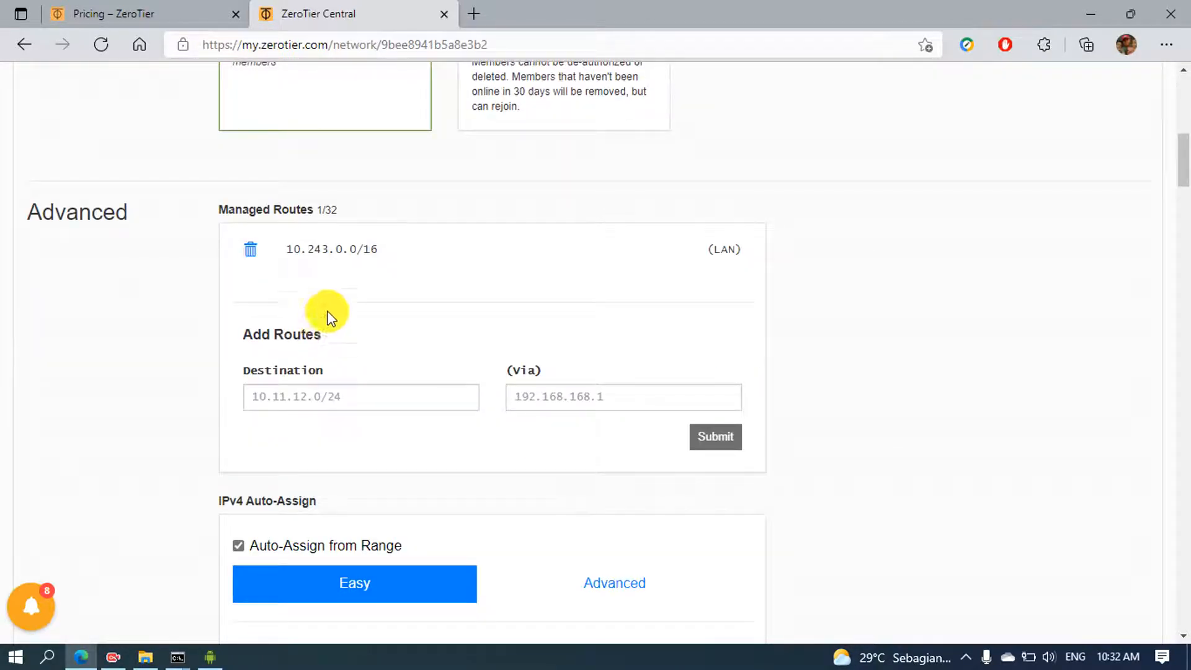
drag(289, 262, 382, 258)
scroll(391, 264, down, 4)
scroll(394, 266, down, 5)
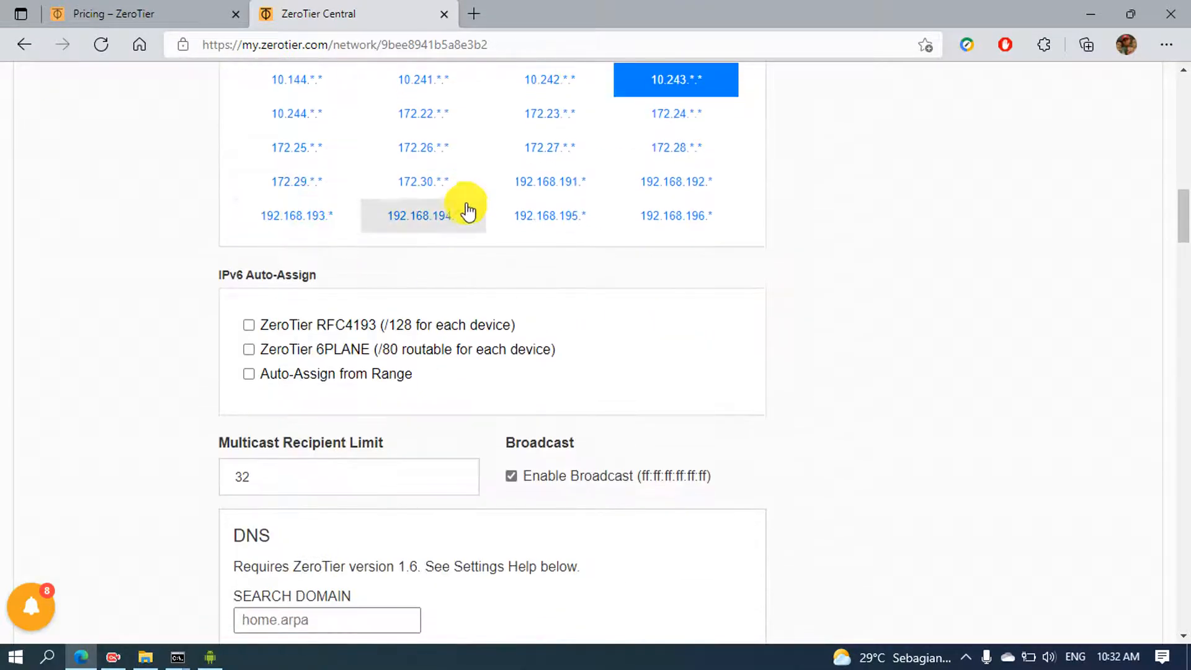
scroll(465, 205, up, 1)
scroll(459, 302, up, 5)
scroll(460, 302, up, 15)
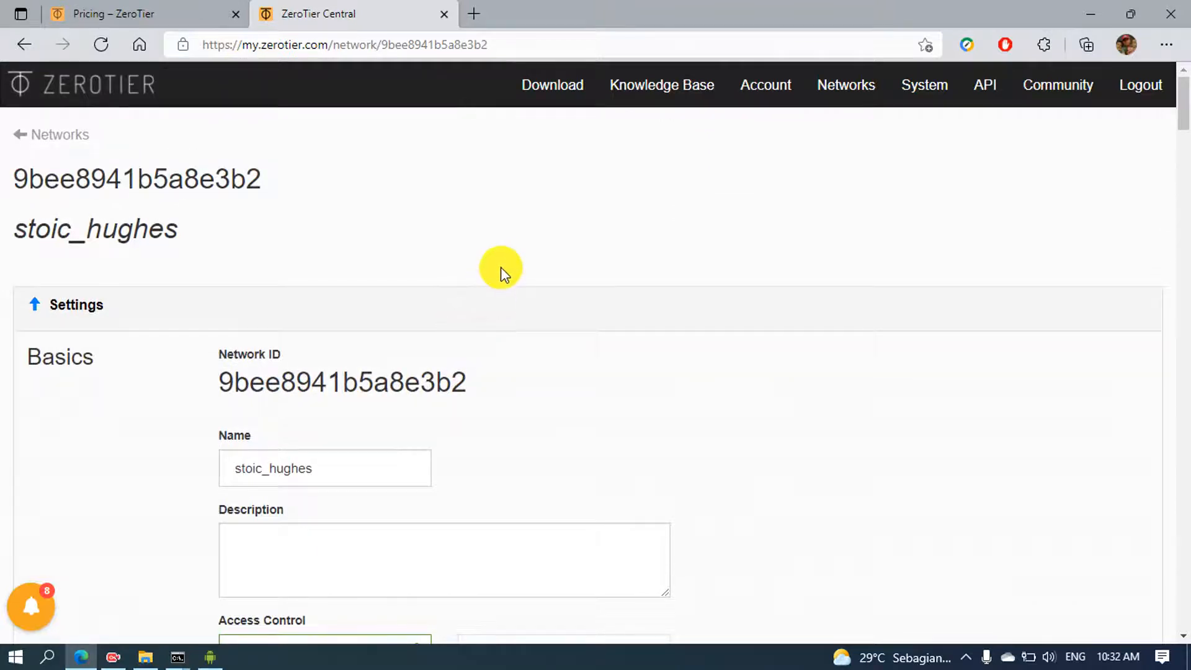
scroll(503, 264, down, 3)
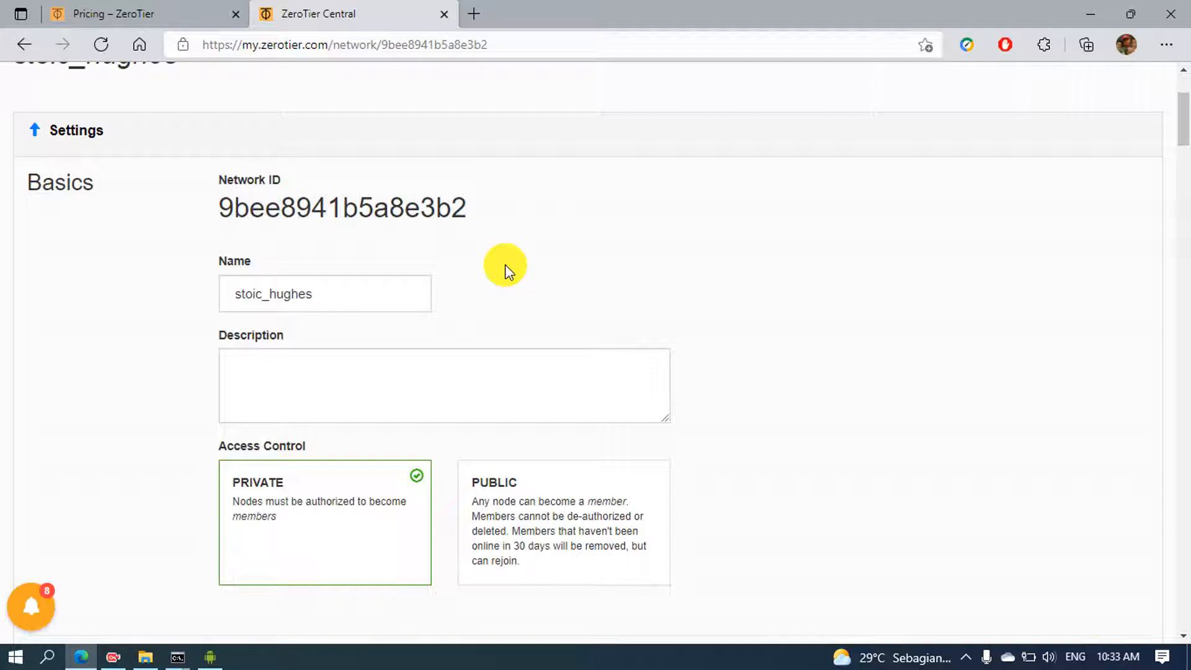
scroll(502, 264, up, 3)
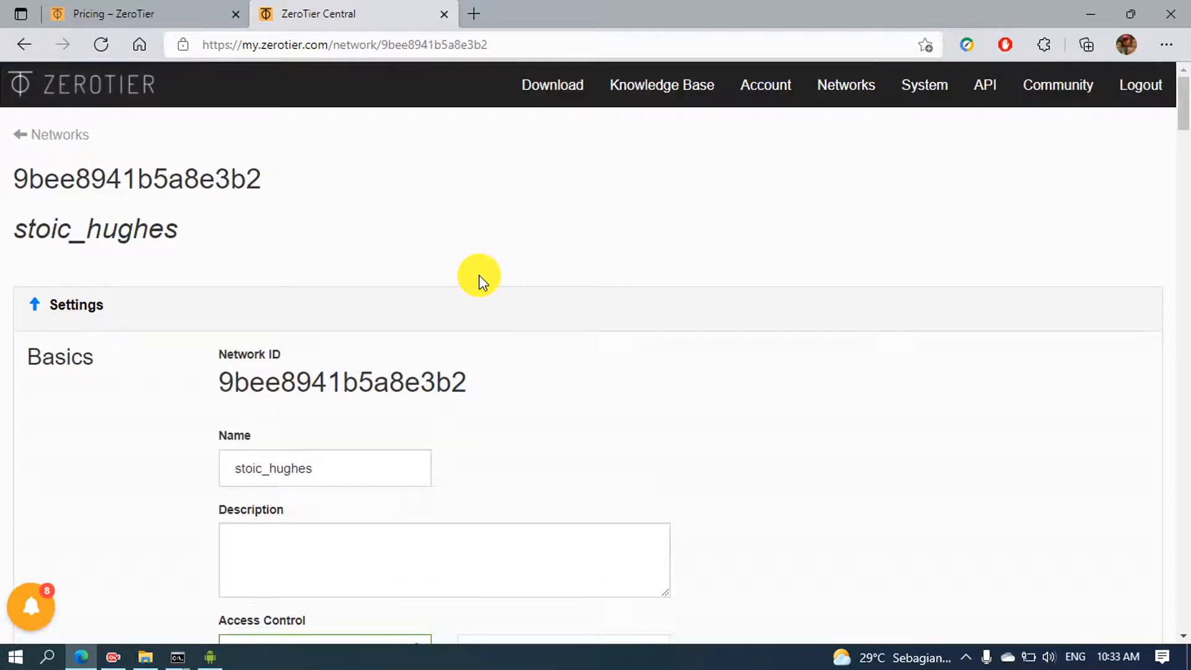
- From the download page, download the Windows installer ZeroTier One.msi and dismiss the download prompt
click(155, 12)
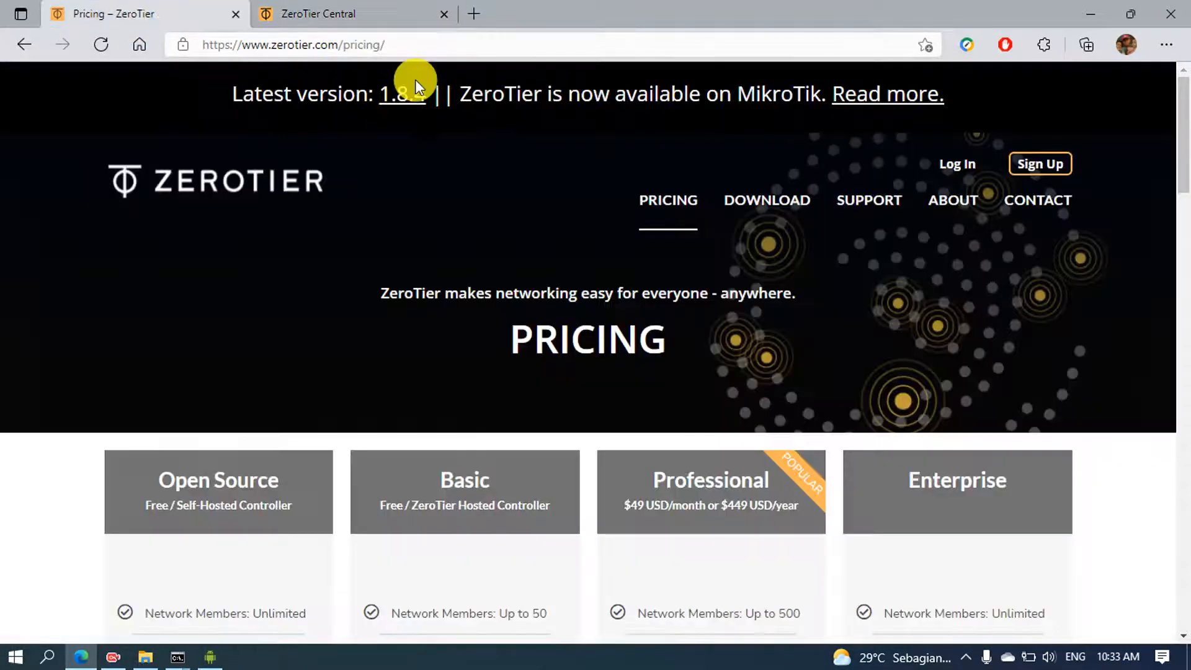
click(772, 208)
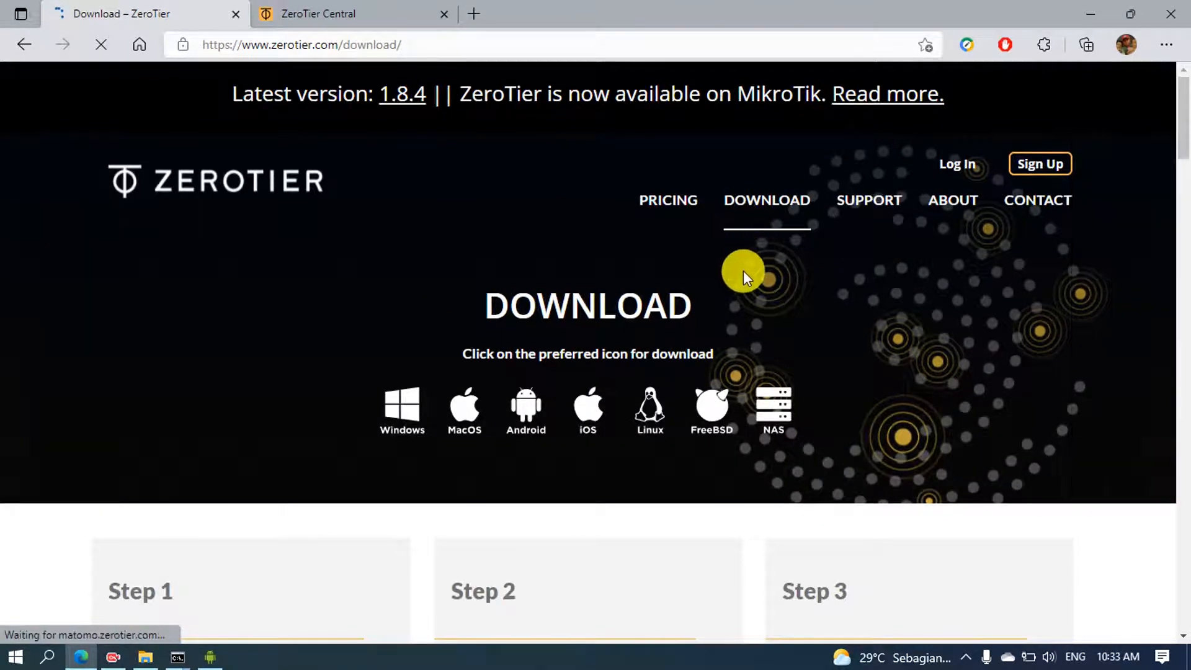
scroll(595, 313, down, 3)
scroll(504, 314, up, 3)
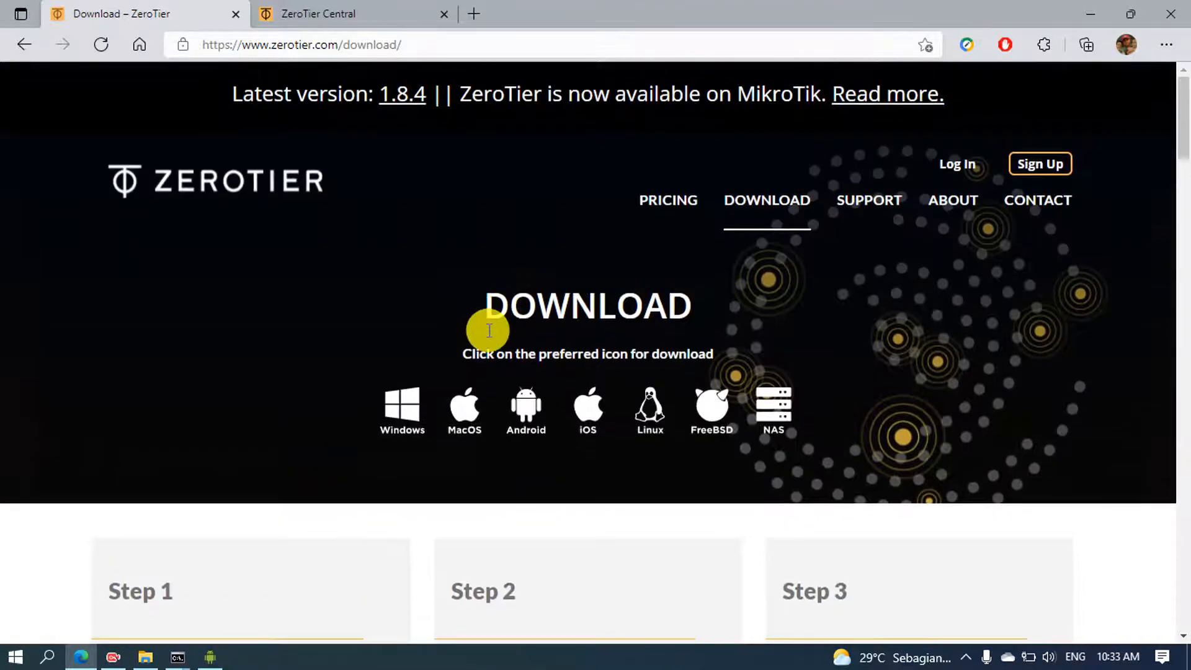
click(407, 426)
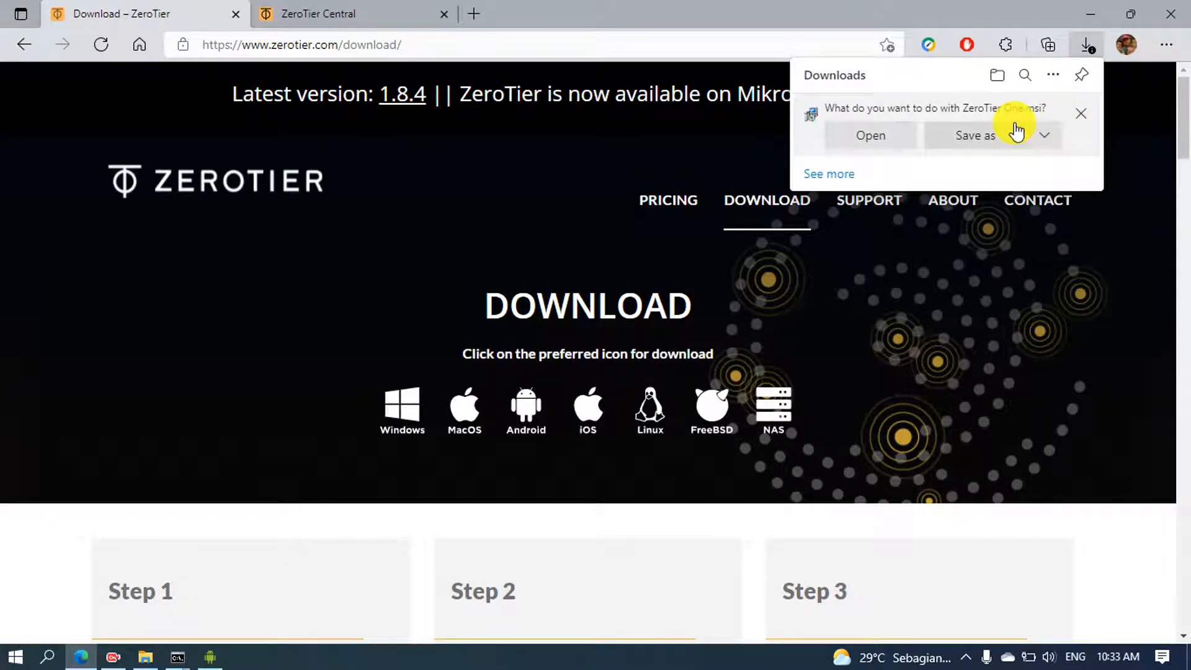
click(1076, 121)
- Launch ZeroTier One.msi from Downloads\NETWORK-UTILITY, then return to the ZeroTier download page
click(146, 658)
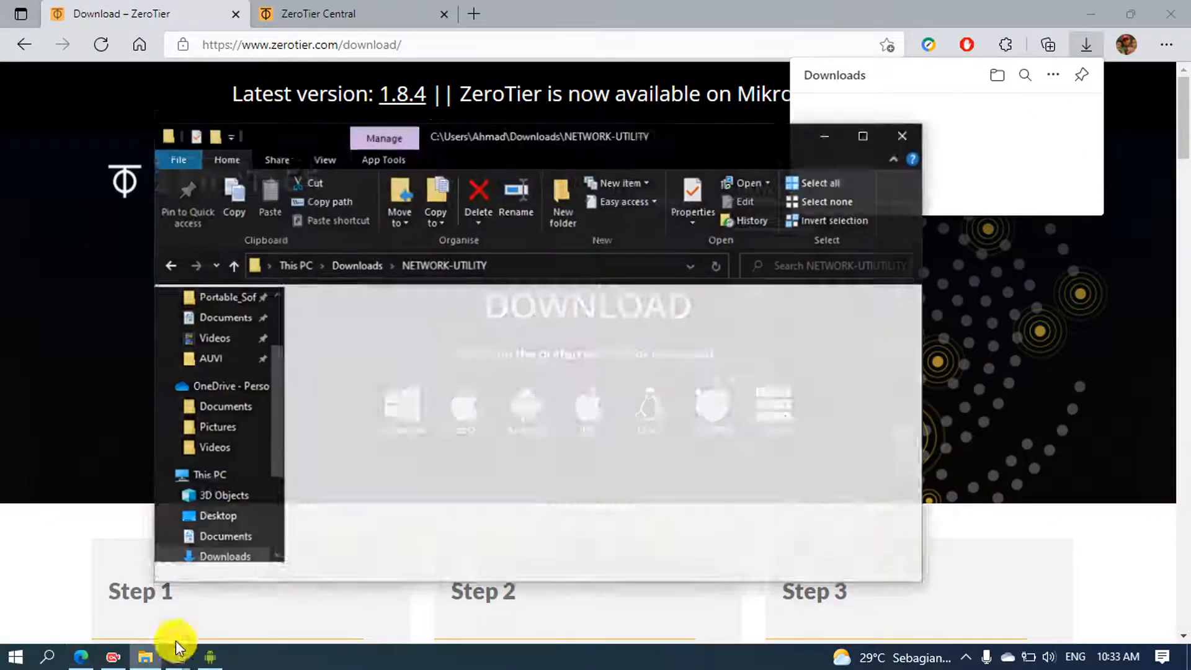
double_click(377, 548)
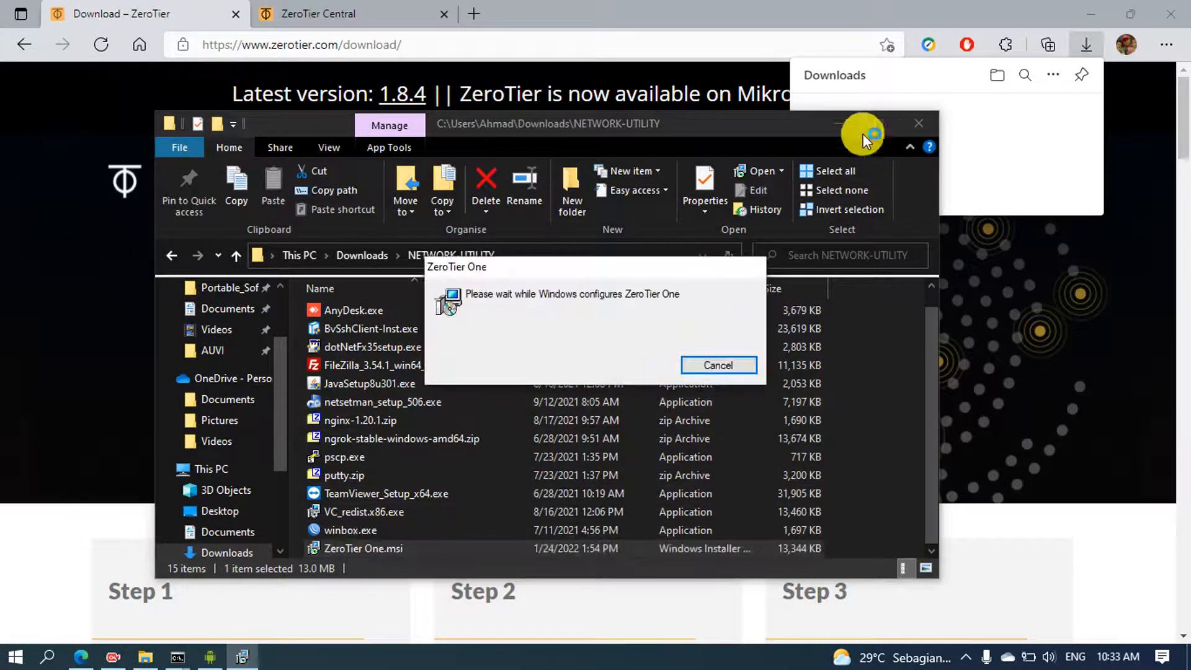
click(837, 123)
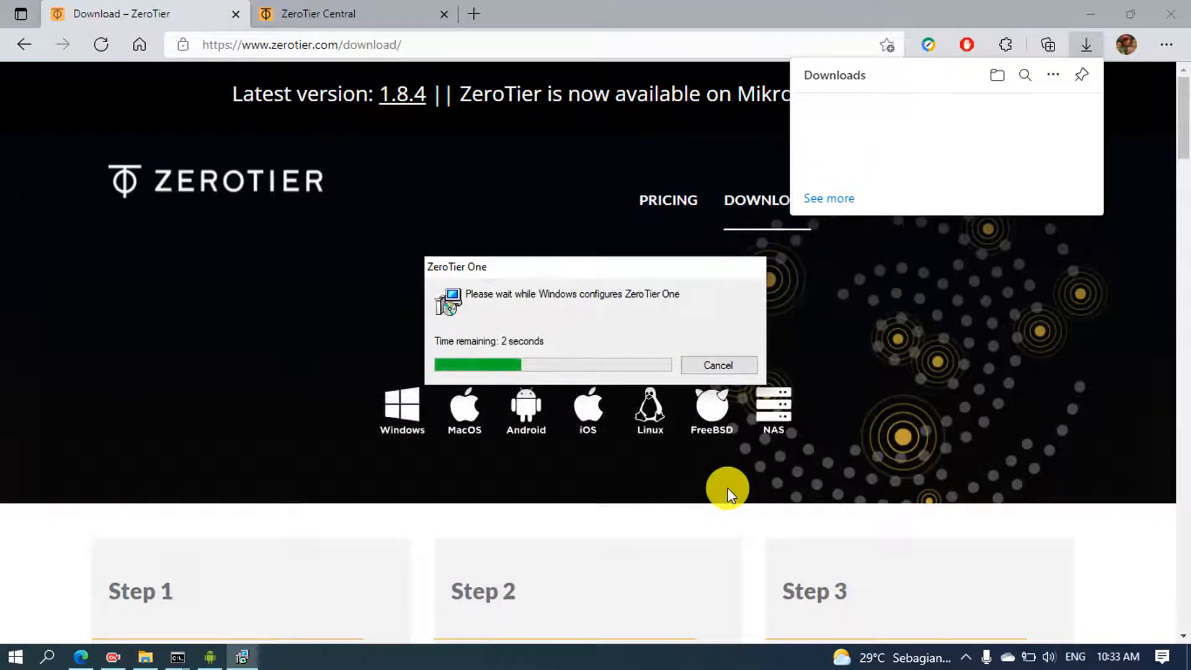
click(213, 371)
scroll(639, 307, down, 2)
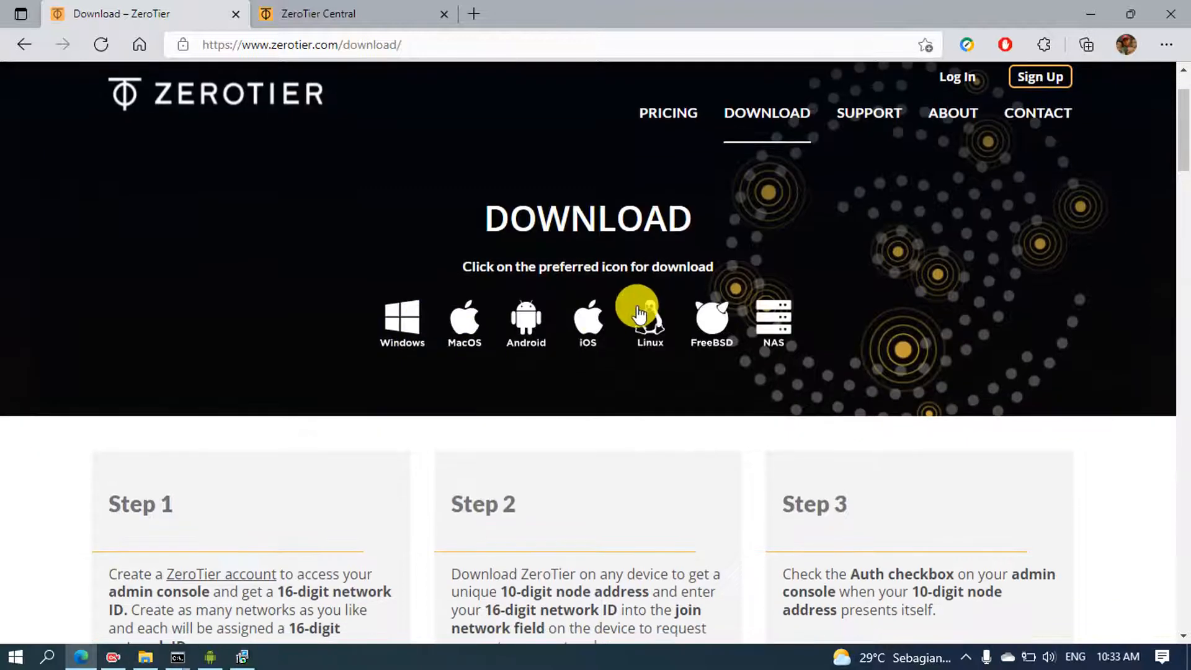
click(642, 321)
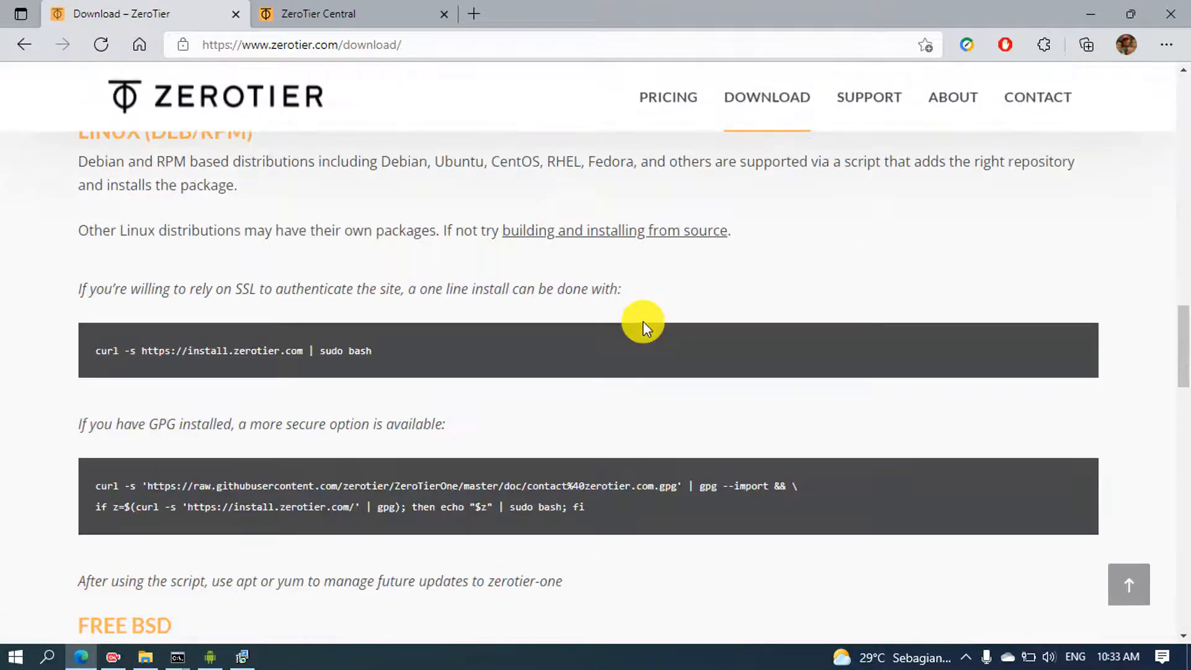
scroll(638, 326, up, 3)
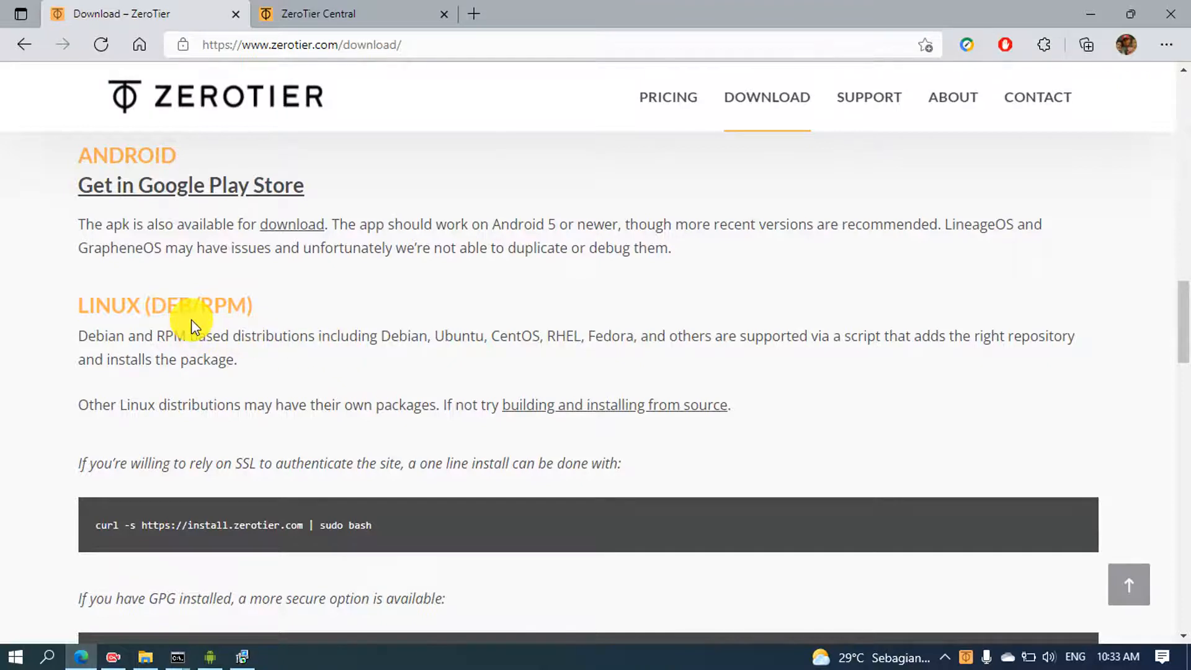
scroll(191, 313, down, 2)
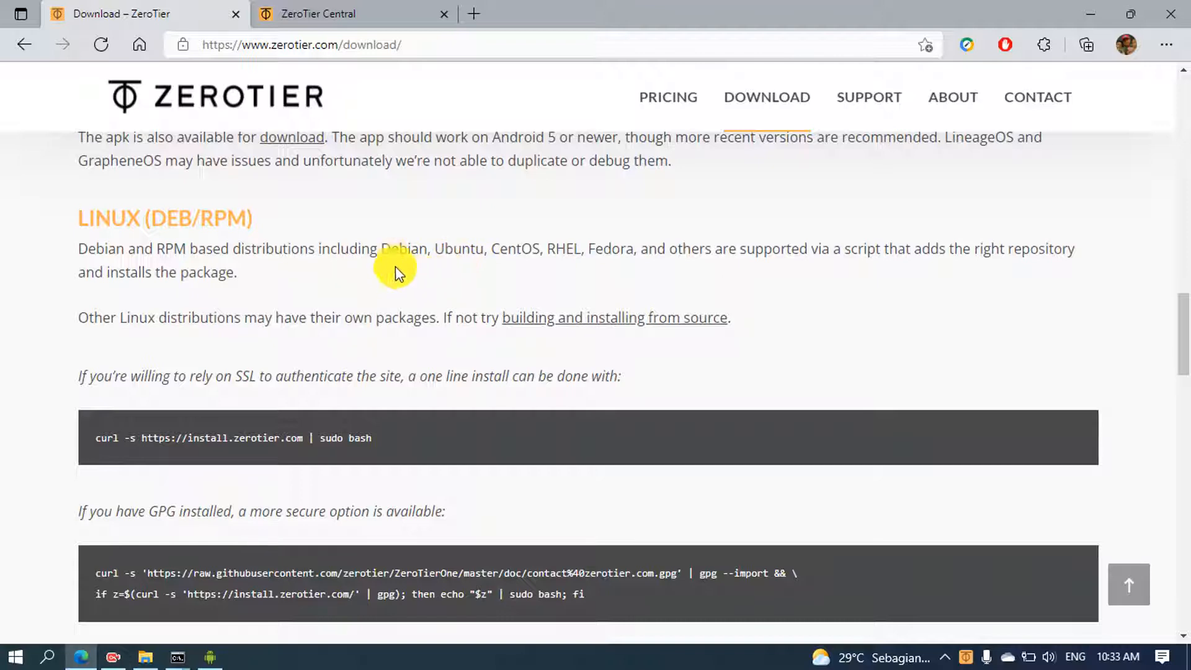
drag(390, 256, 565, 250)
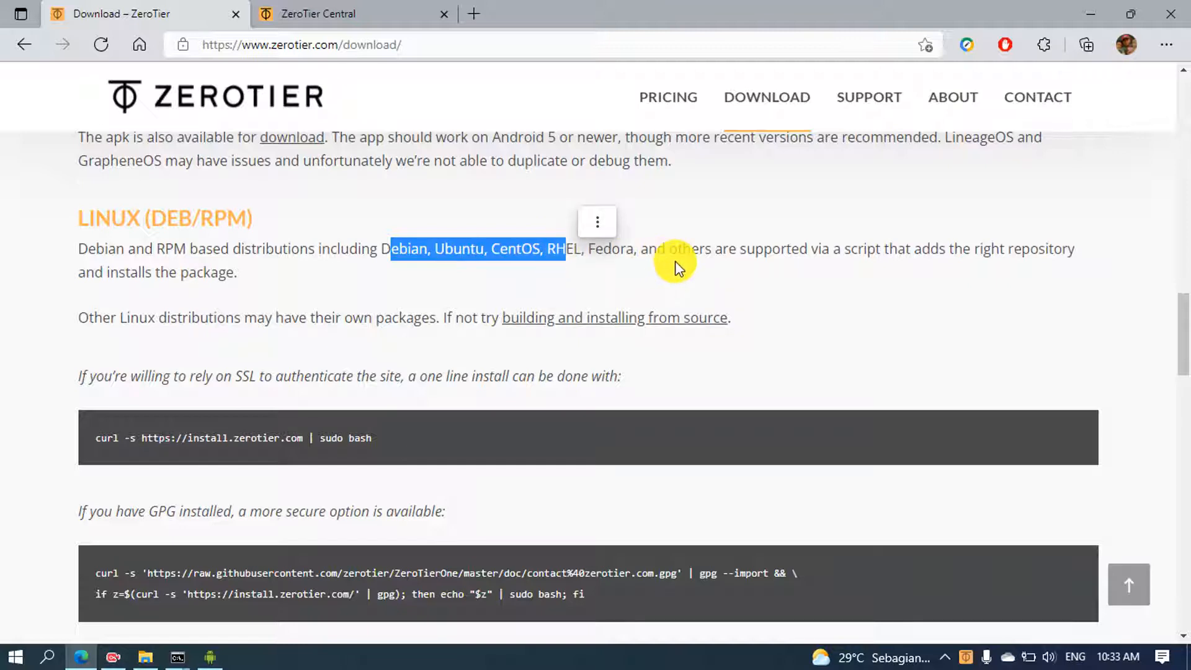
click(675, 265)
scroll(452, 419, down, 3)
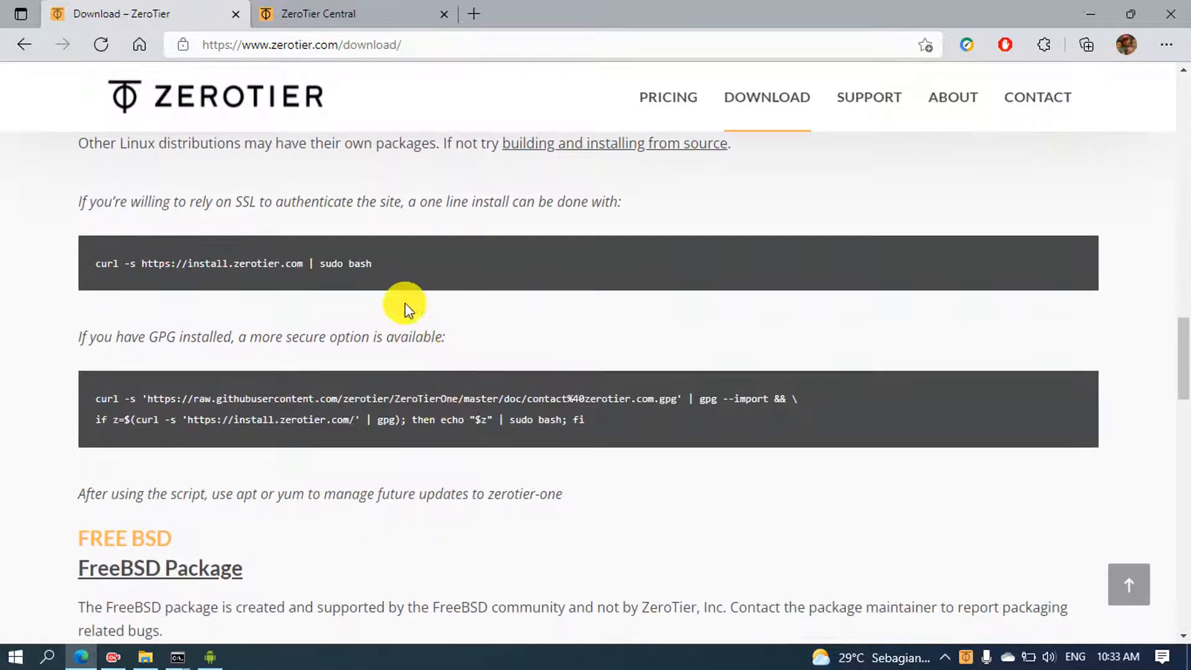
drag(397, 266, 85, 263)
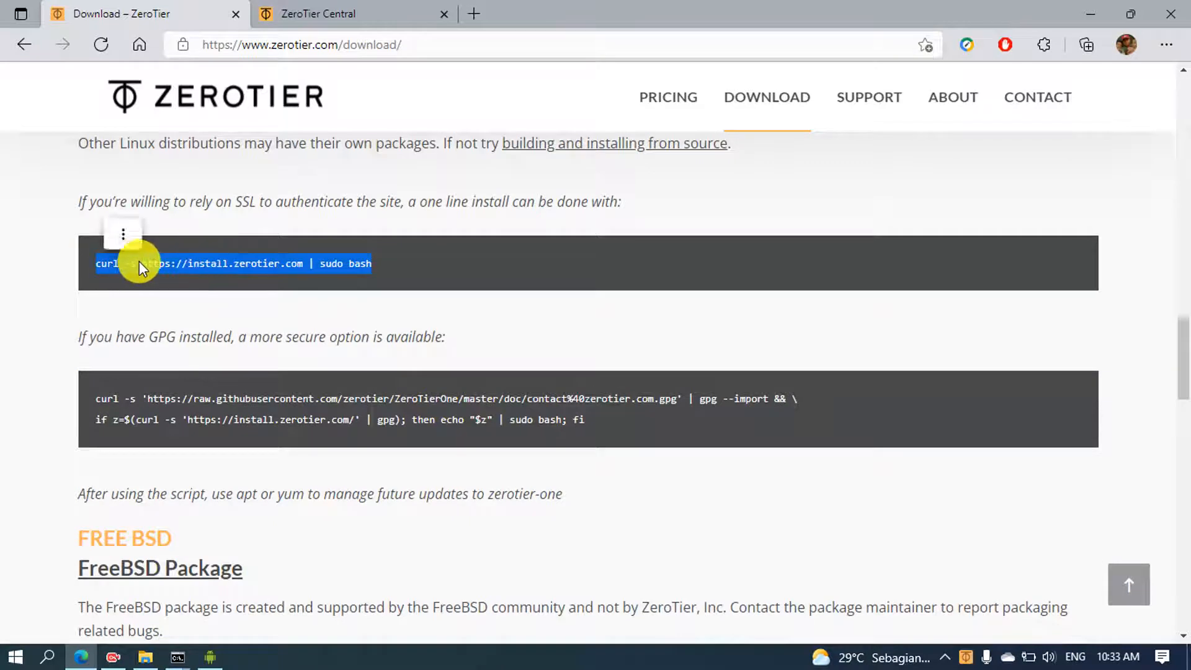
right_click(139, 262)
click(186, 243)
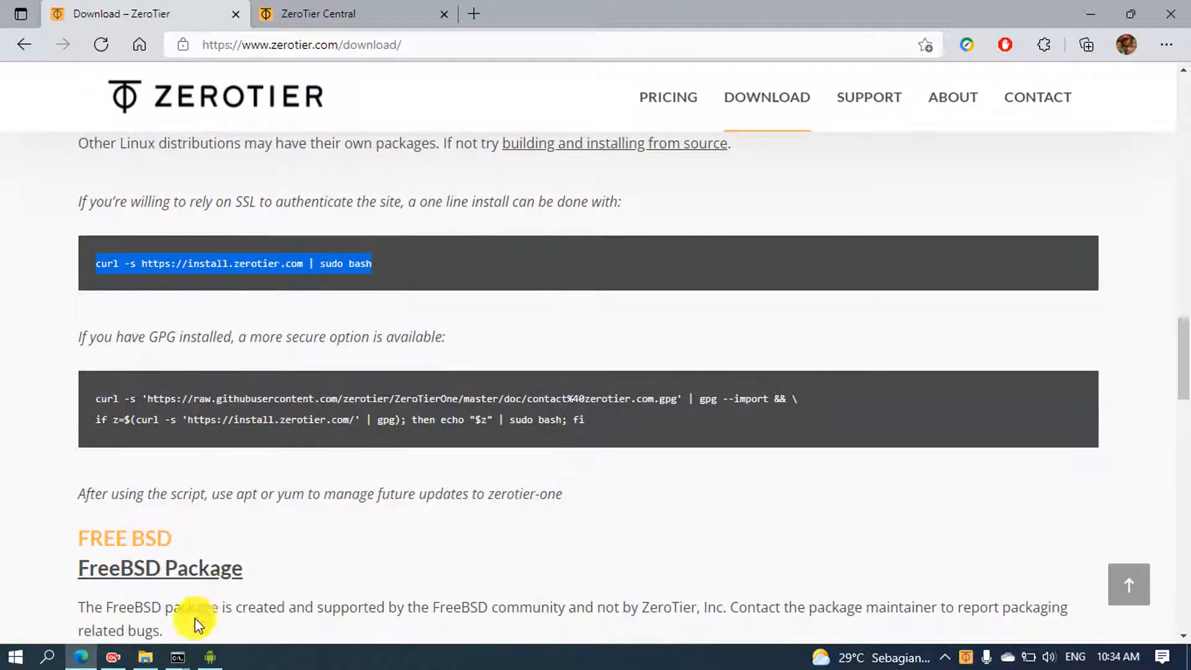
click(177, 656)
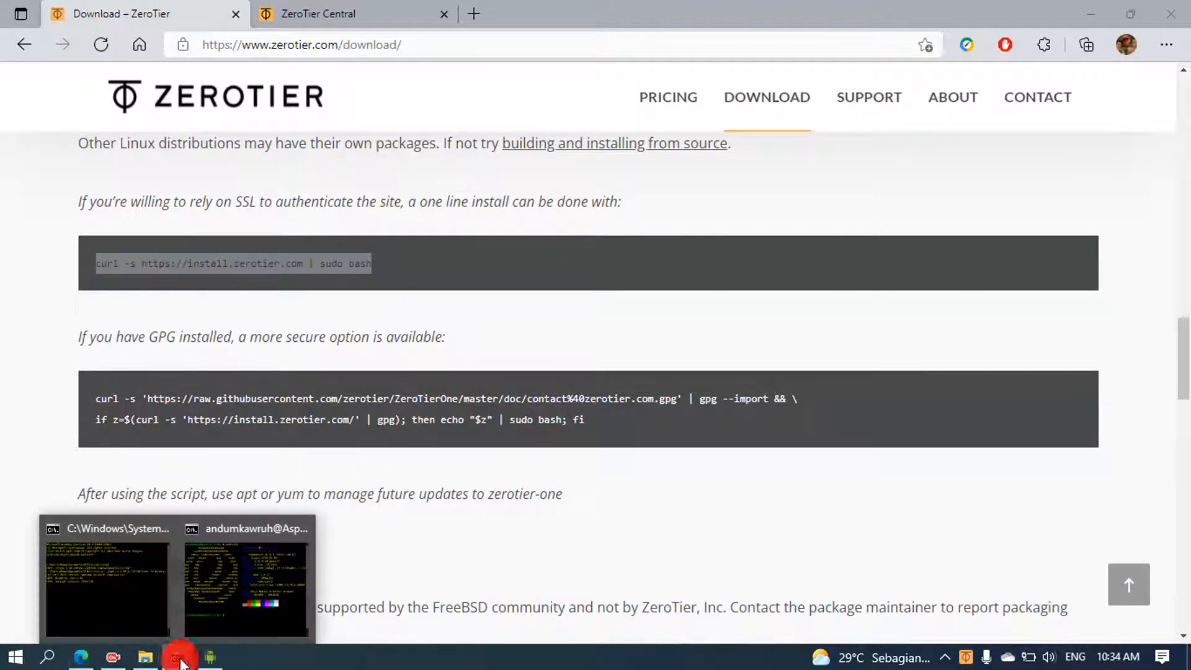
- Bring up the laptop's SSH terminal and check its elementary OS version in the neofetch output
click(203, 594)
drag(363, 55, 590, 39)
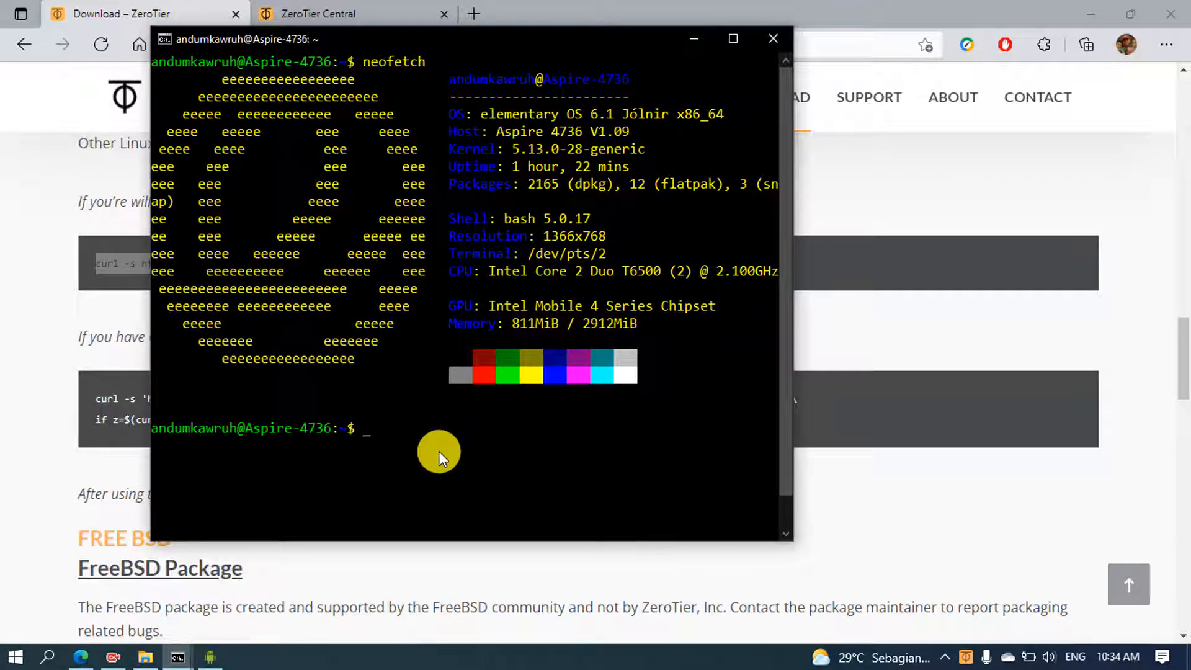
drag(505, 114, 663, 115)
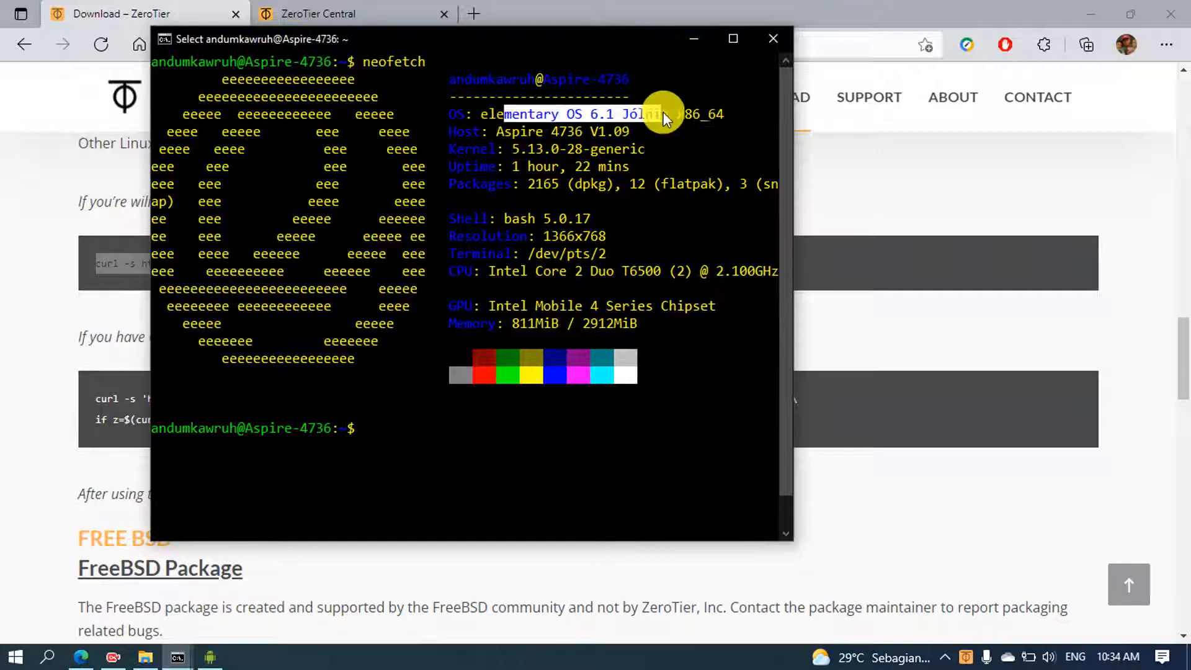
click(668, 136)
key(Escape)
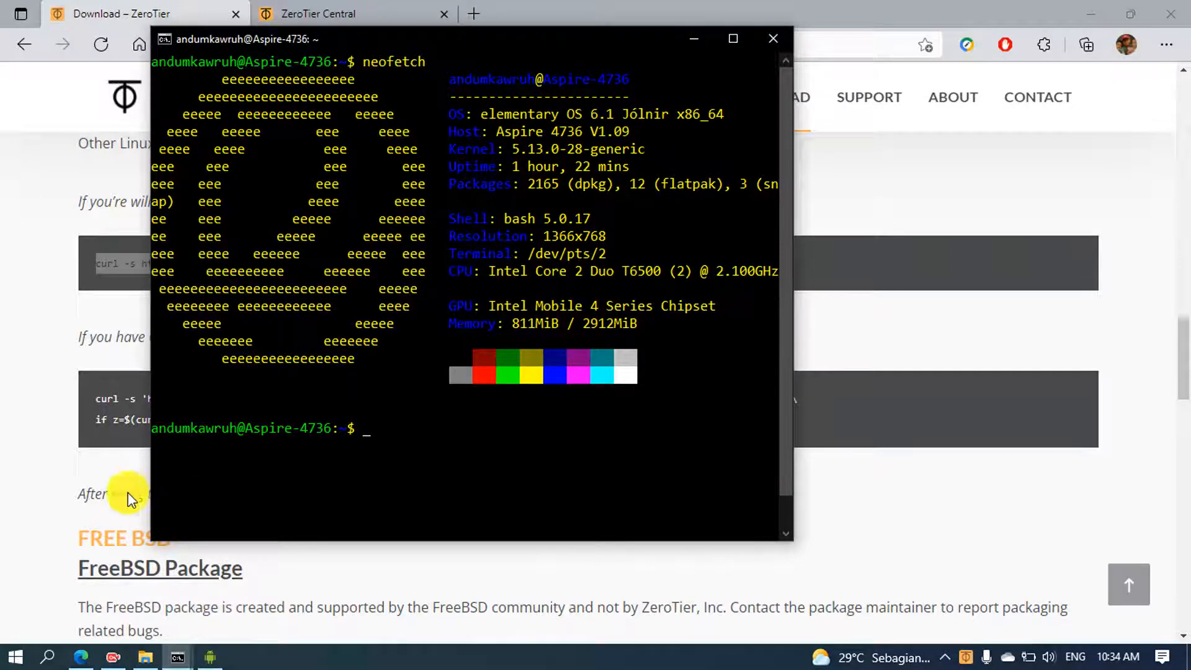
- Recopy the curl install command from the download page and return to the SSH terminal
click(64, 410)
drag(388, 259, 84, 259)
right_click(122, 263)
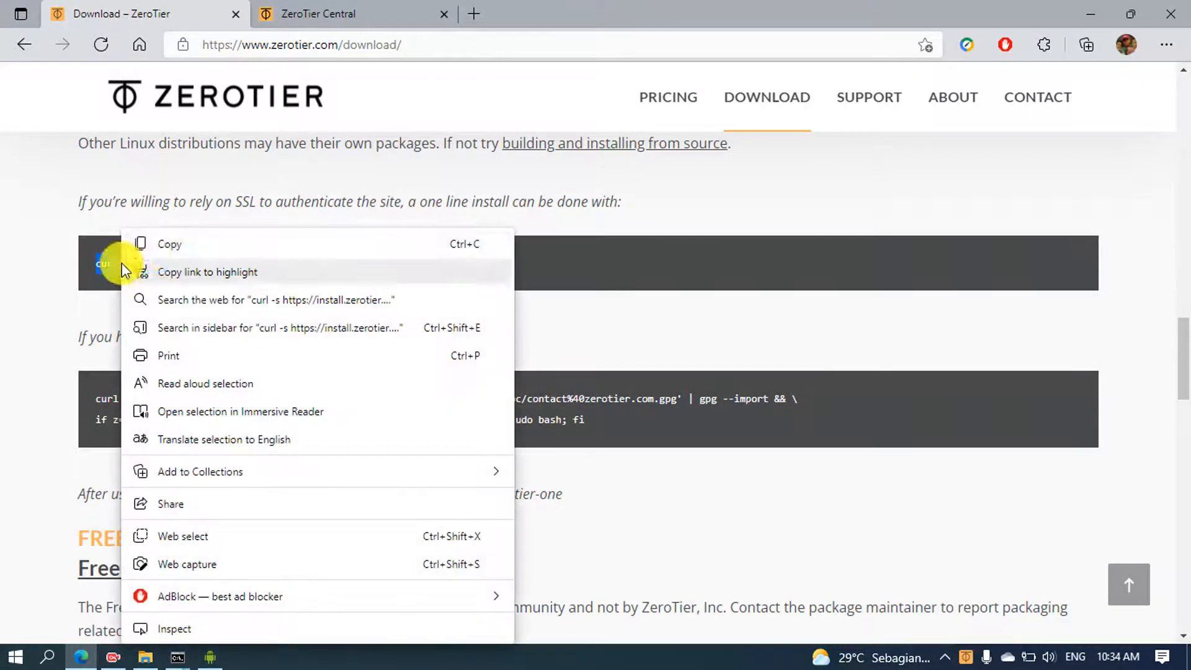
click(162, 245)
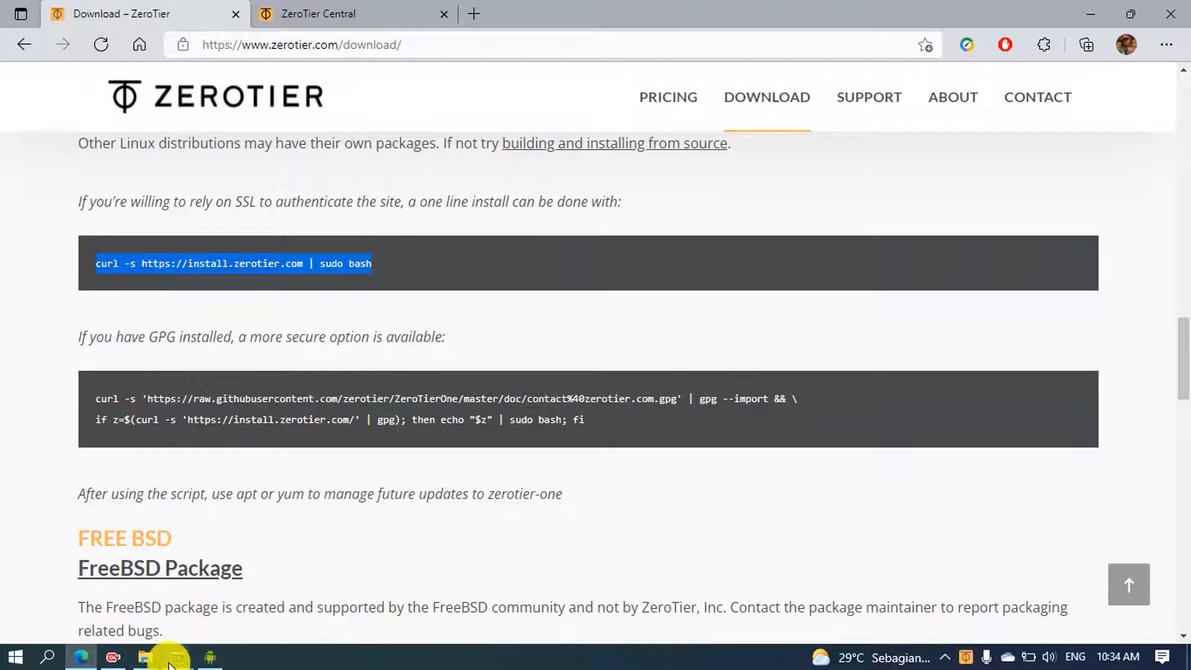
click(186, 658)
click(229, 614)
- Run the pasted curl script with the sudo password to install zerotier-one 1.8.4 on the laptop
right_click(454, 450)
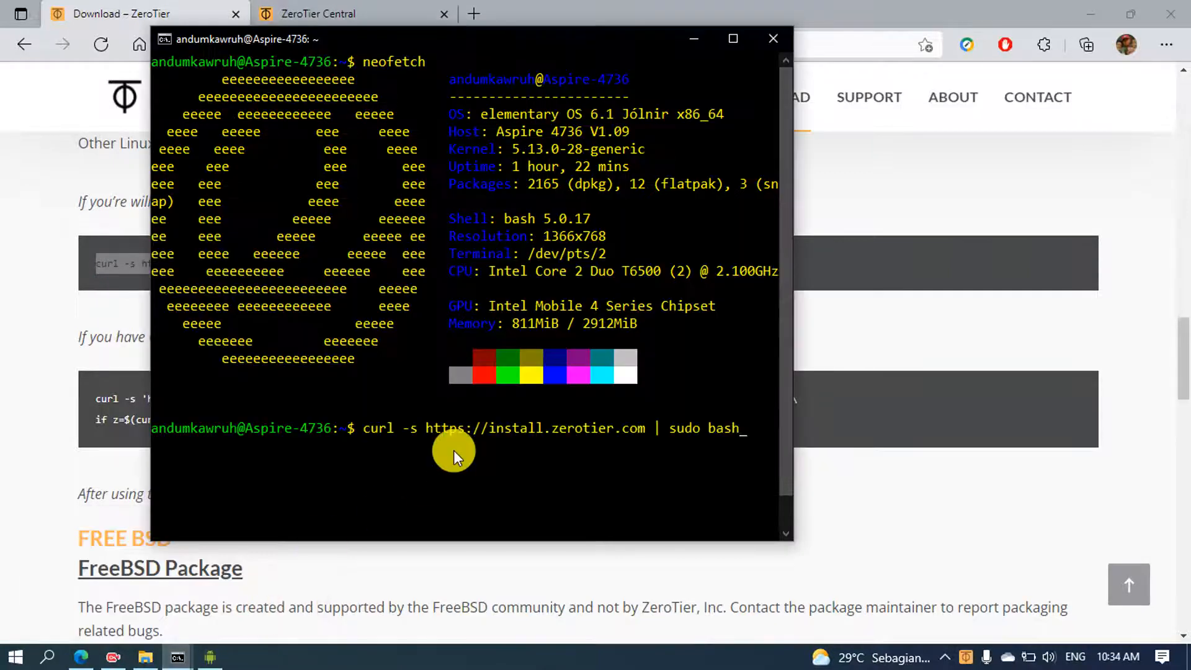
key(Return)
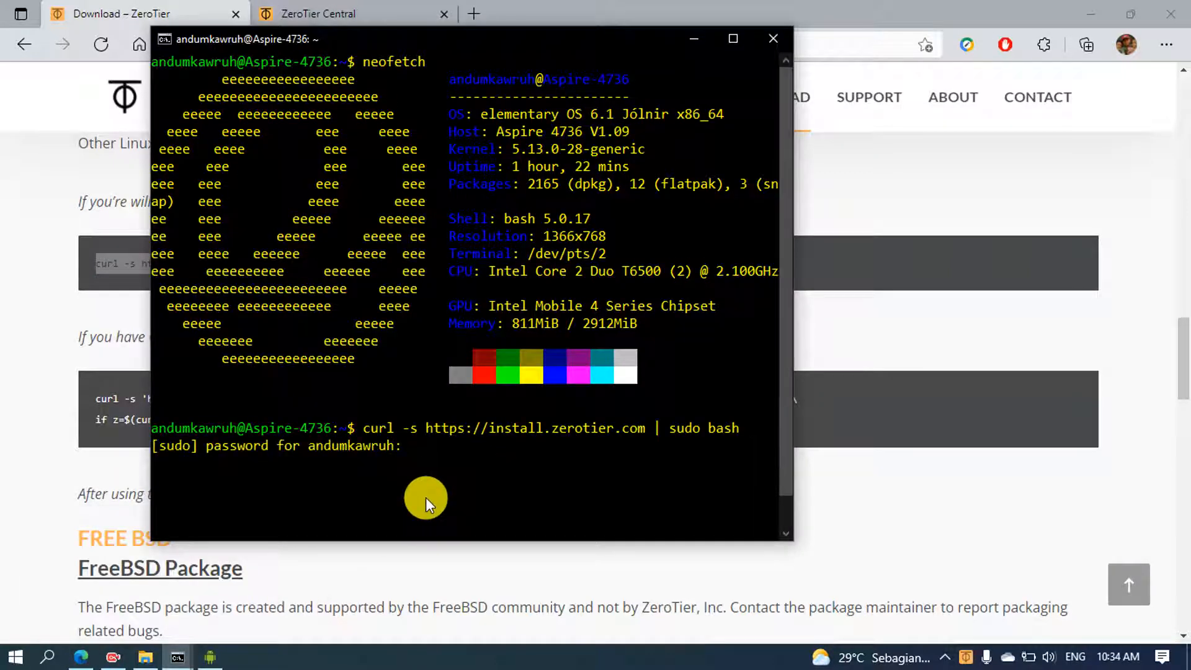
text(******)
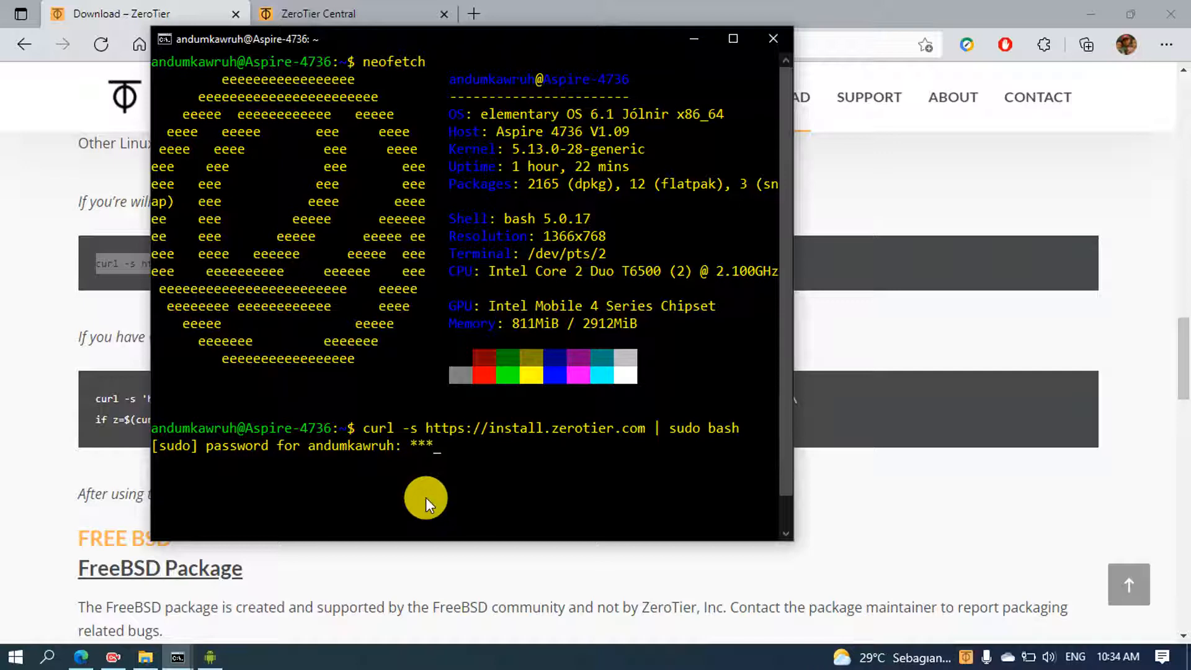
text(***)
key(Return)
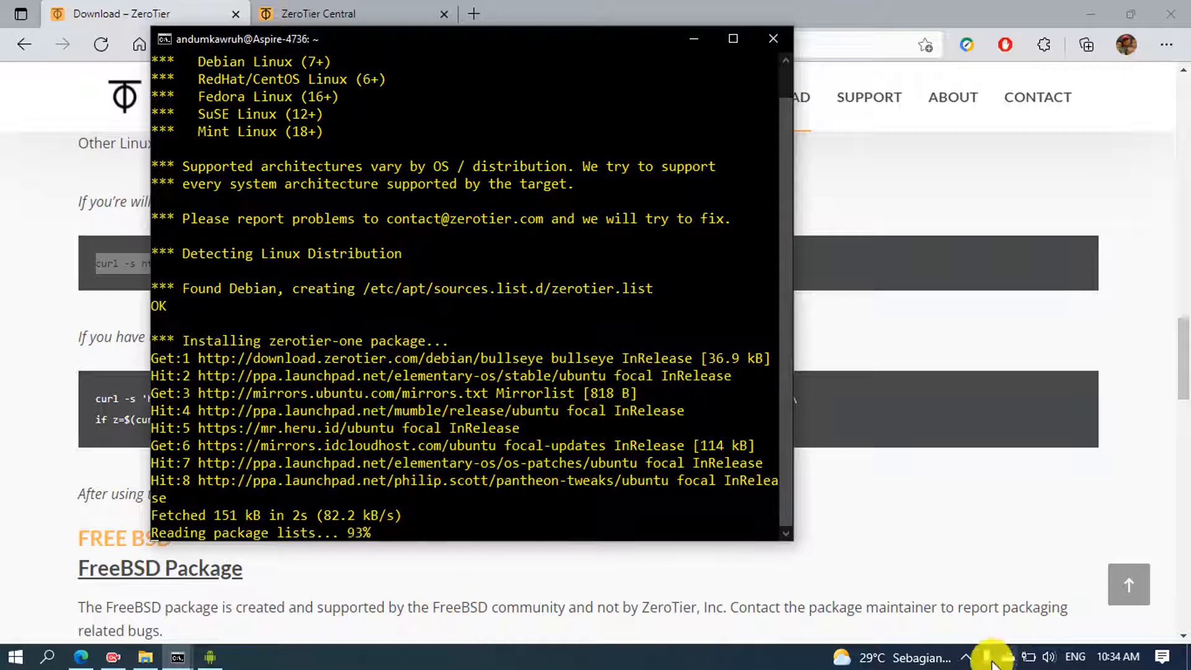
click(965, 659)
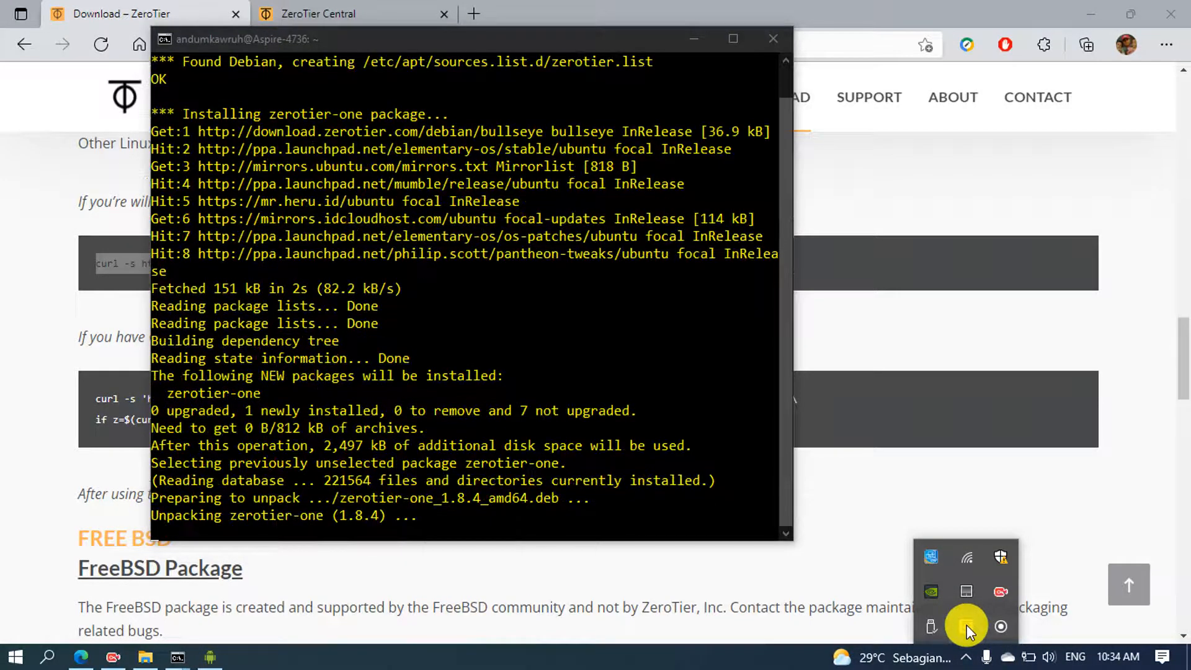
right_click(966, 623)
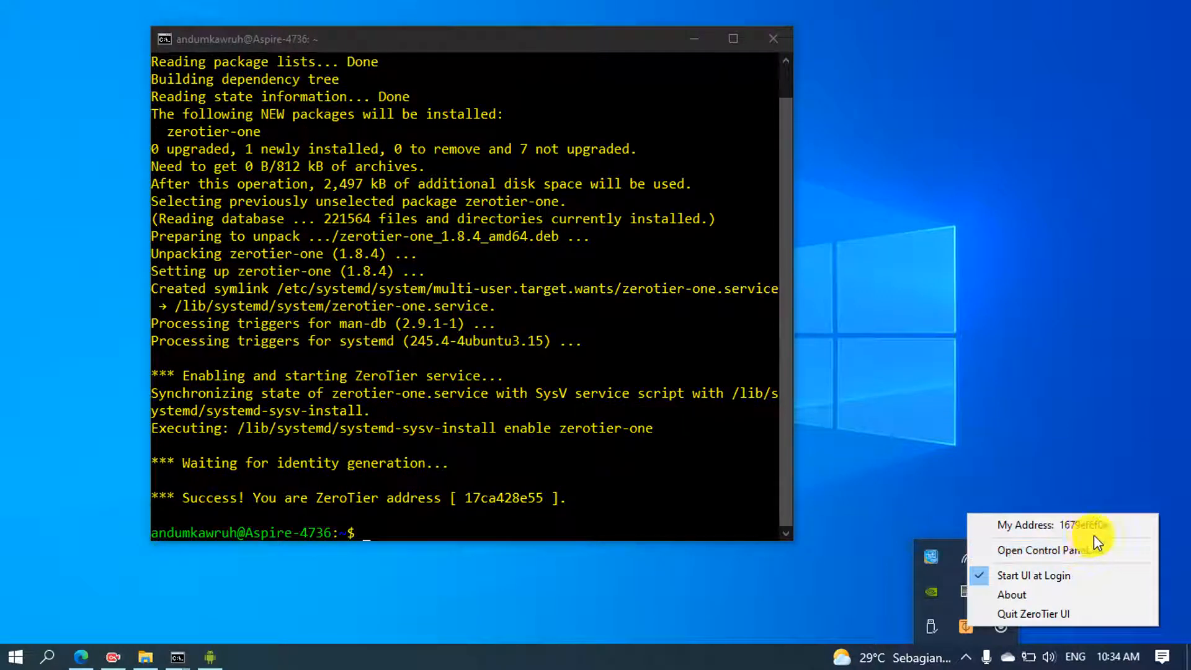
- Open the Windows ZeroTier control panel (1.8.4 Online, 1679ef6f0e), reposition windows, and bring forward the phone mirror
click(1074, 549)
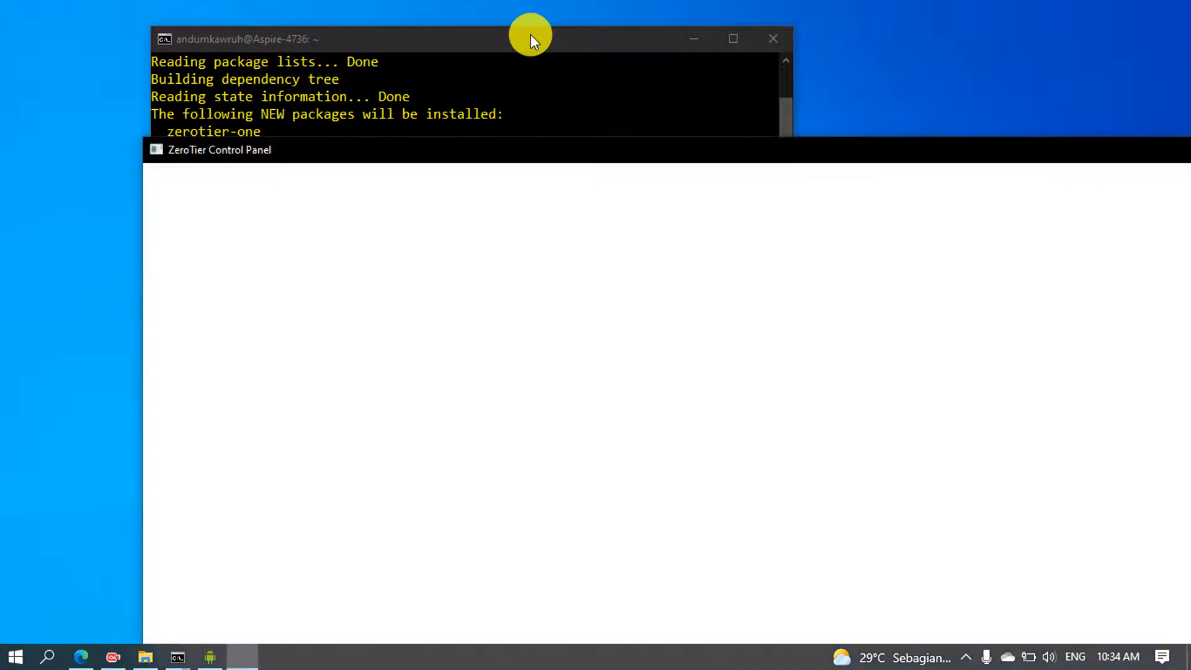
drag(532, 34, 417, 13)
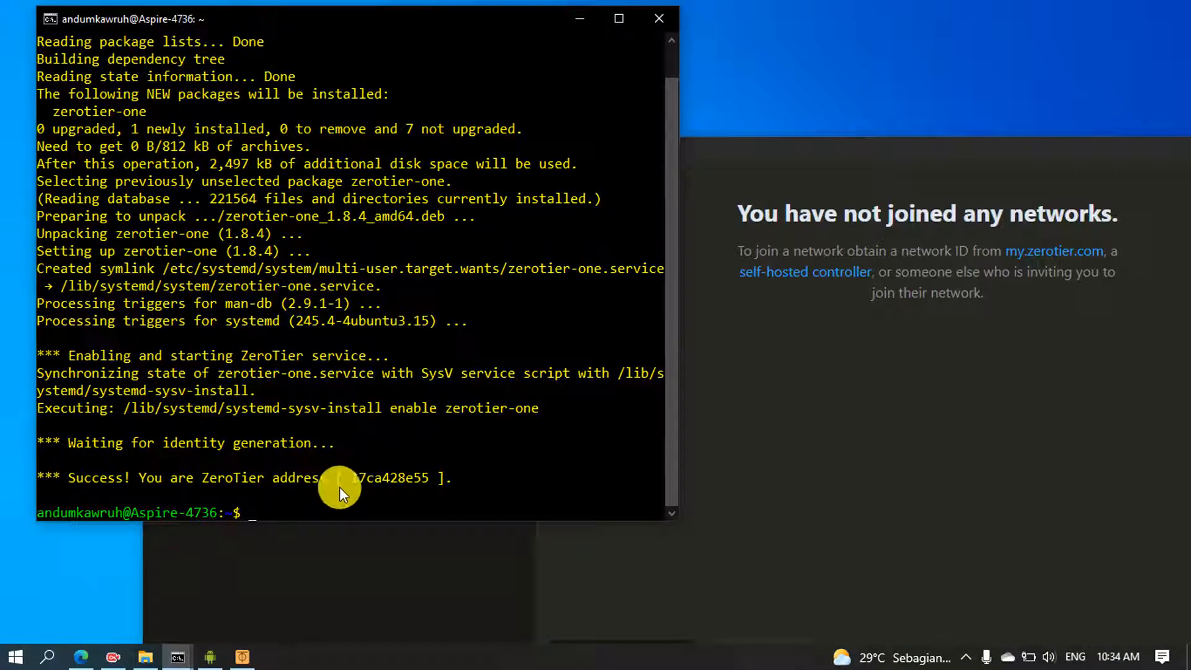
drag(356, 478, 425, 477)
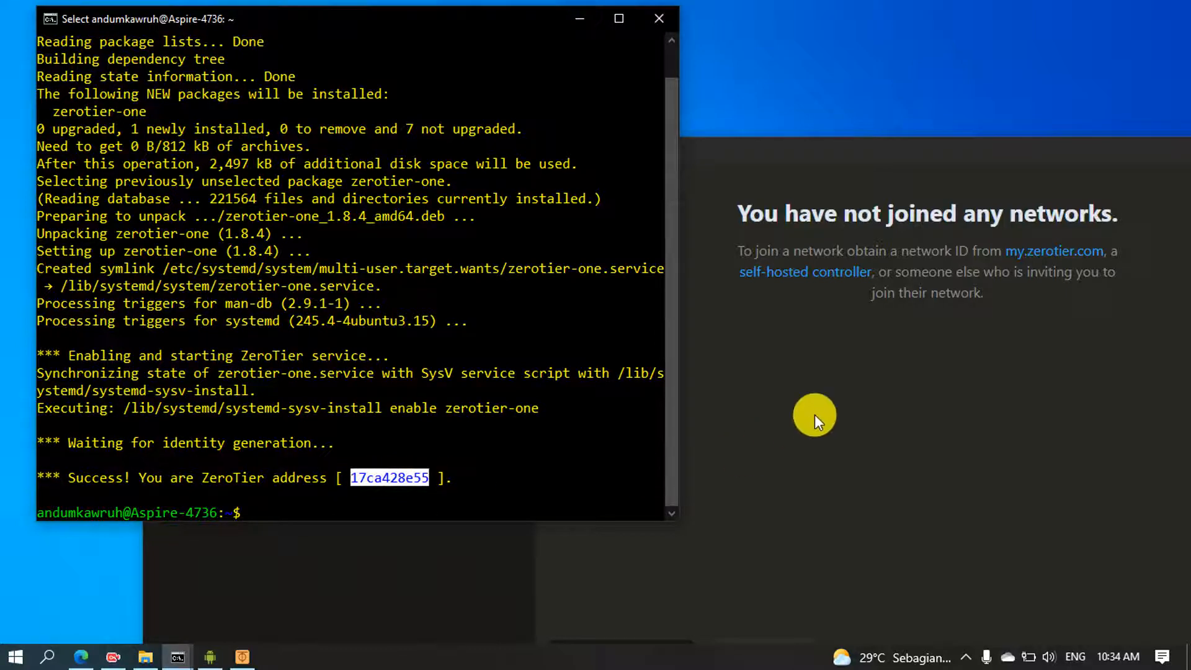
click(813, 414)
drag(779, 162, 775, 74)
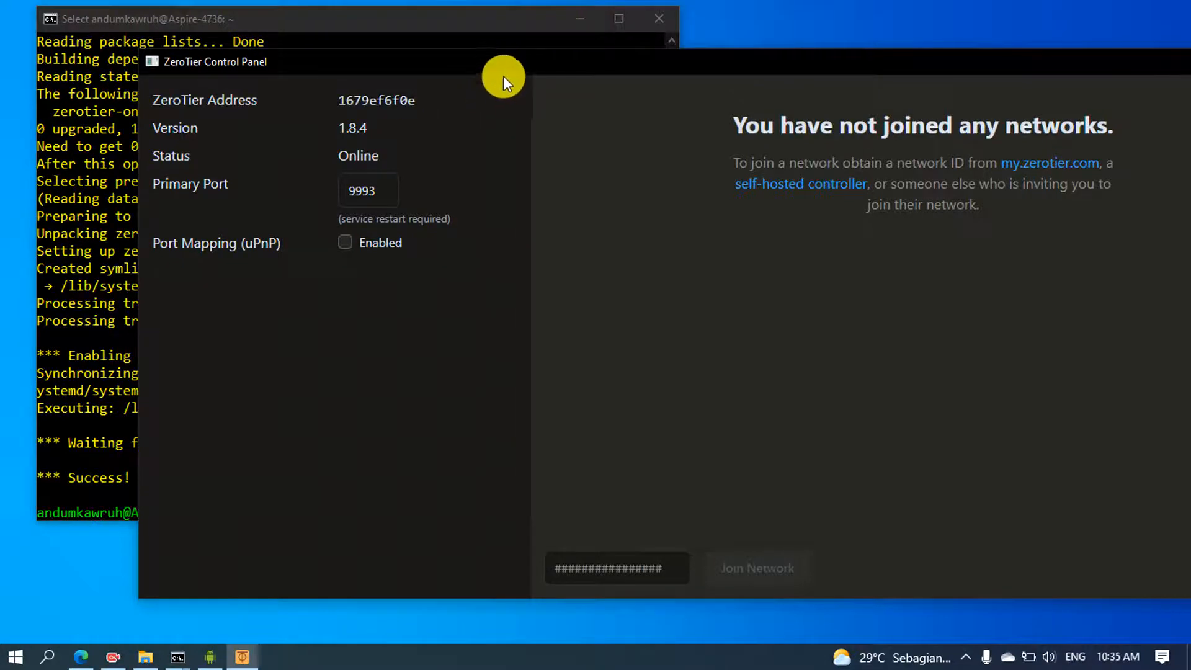
drag(509, 65, 634, 66)
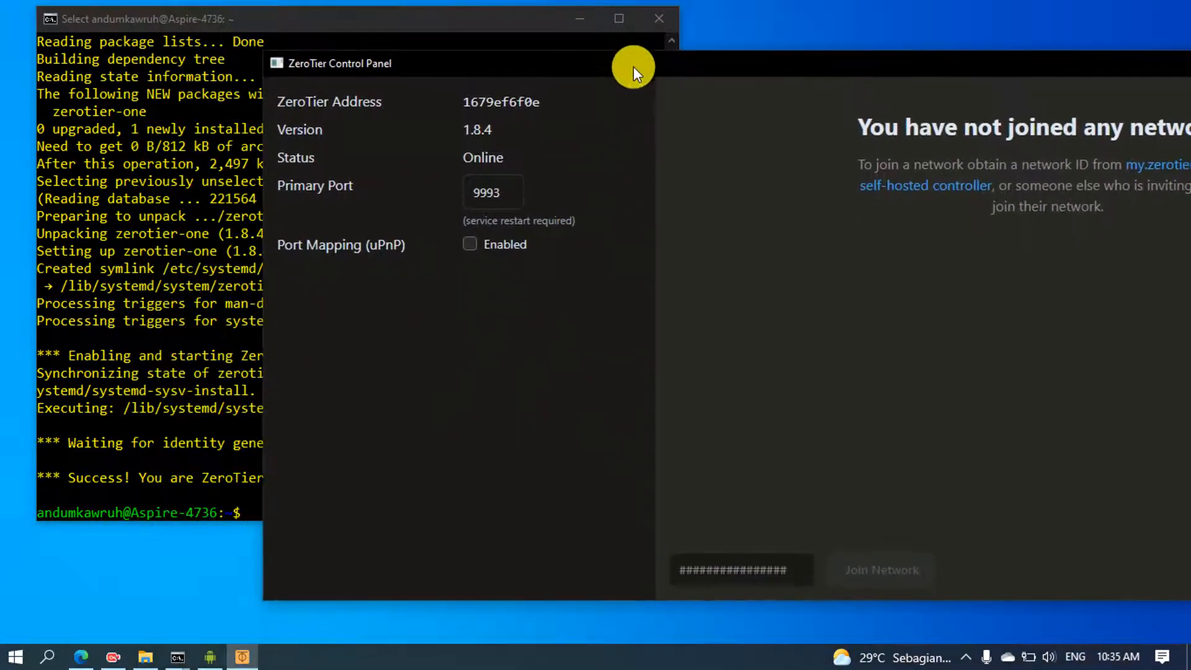
click(210, 657)
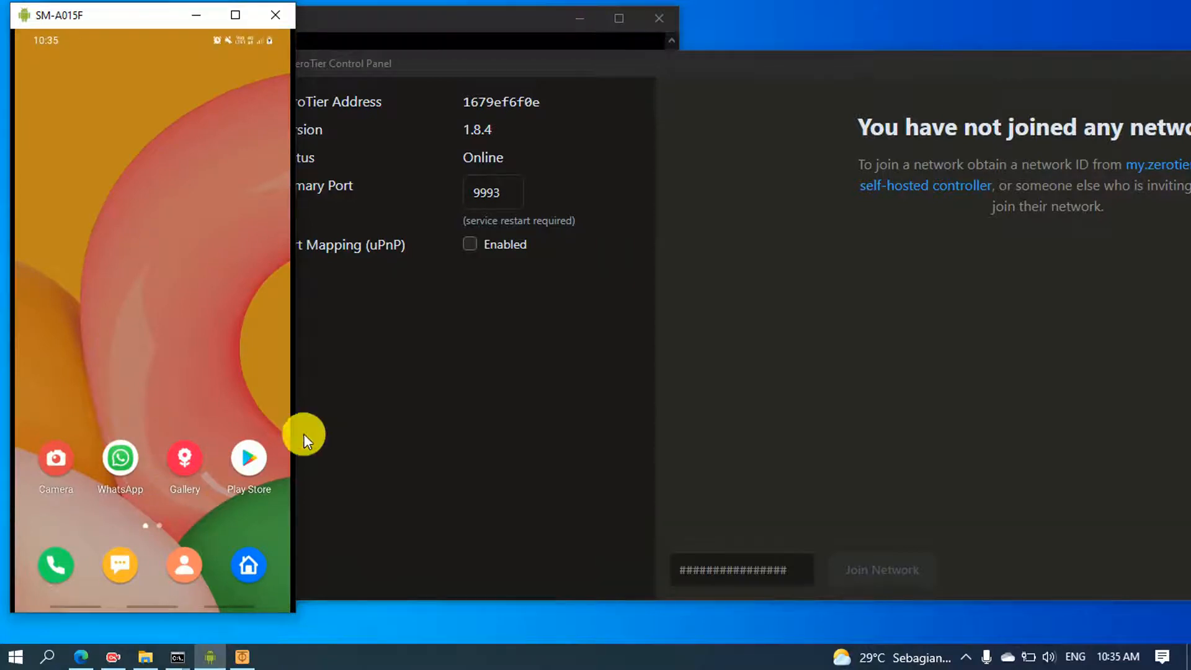
- Install ZeroTier One from the Play Store and rearrange windows to show the laptop's ZeroTier address
click(245, 462)
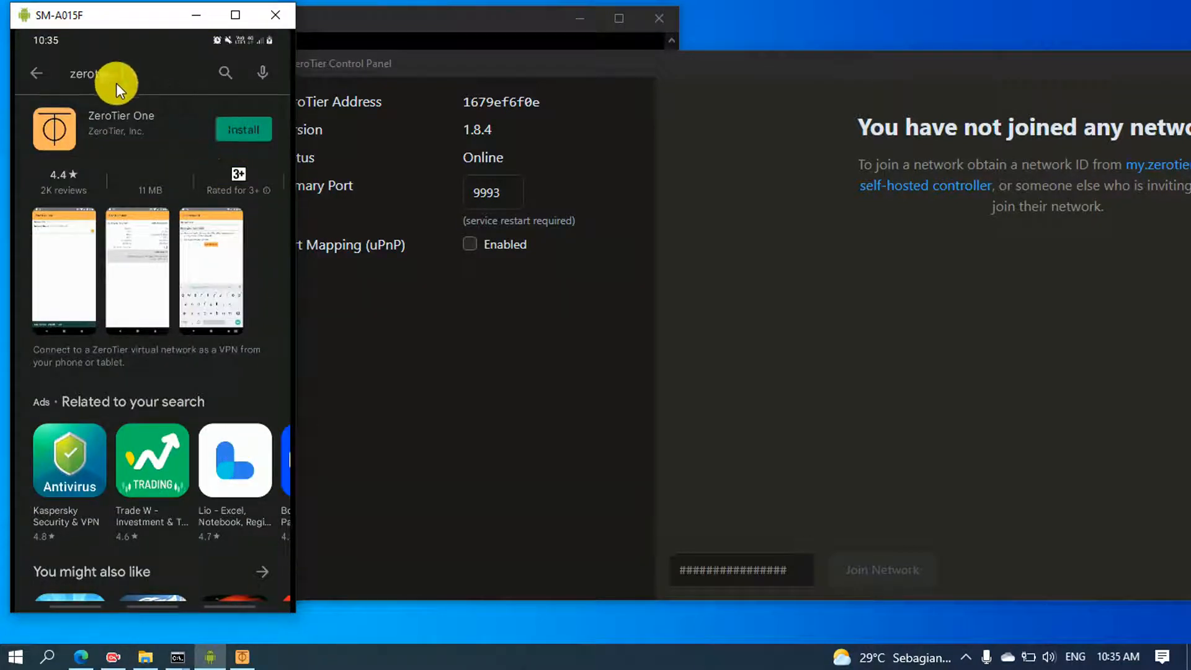
click(242, 131)
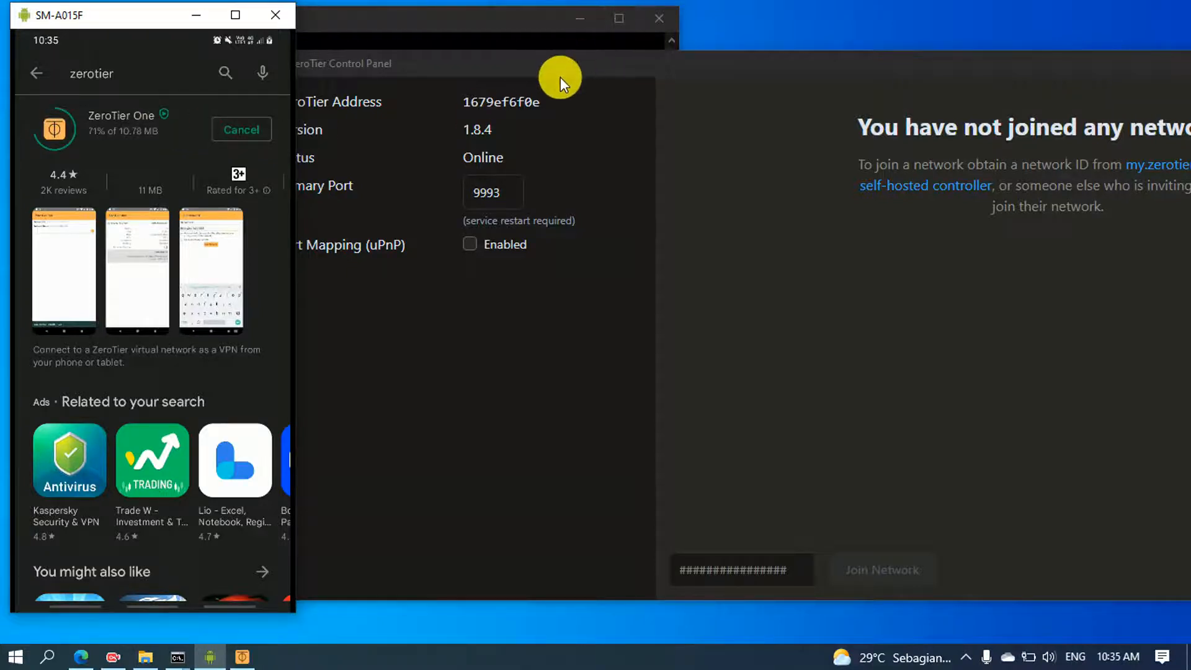
drag(560, 77, 981, 24)
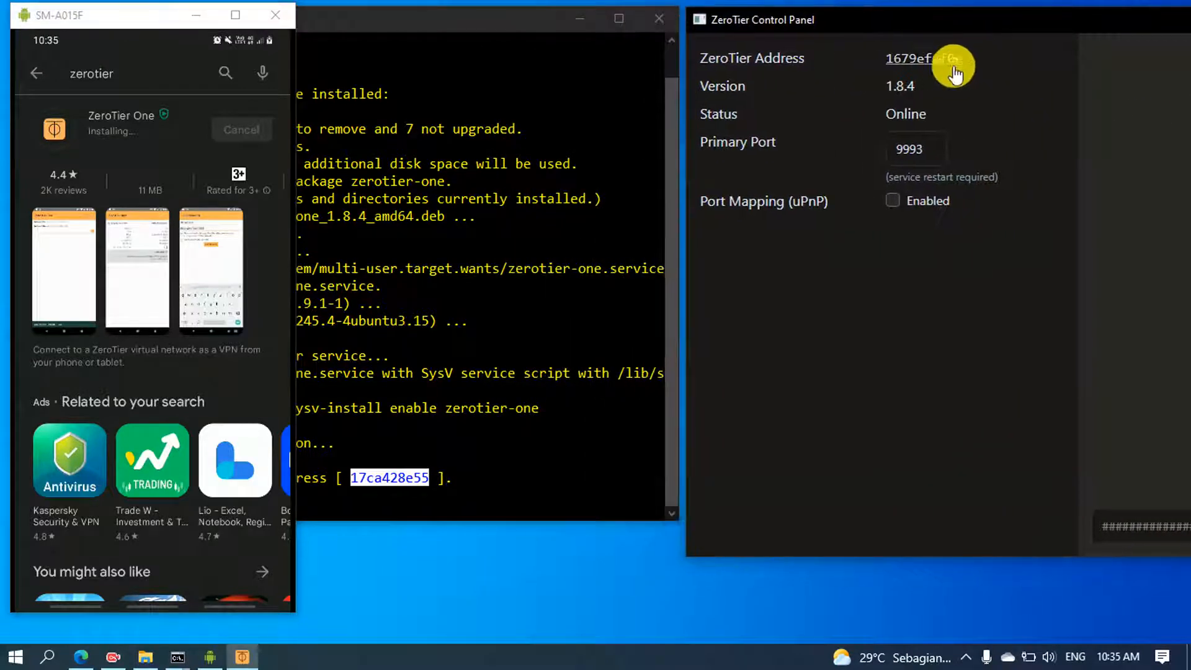
click(486, 21)
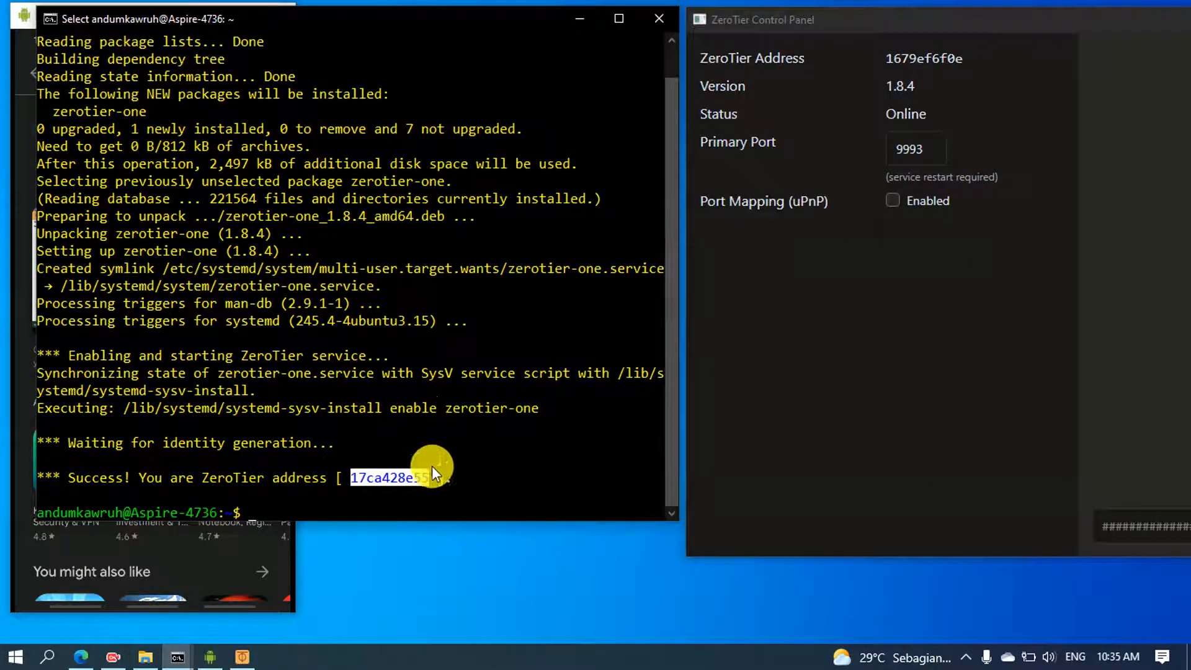
drag(546, 5, 757, 262)
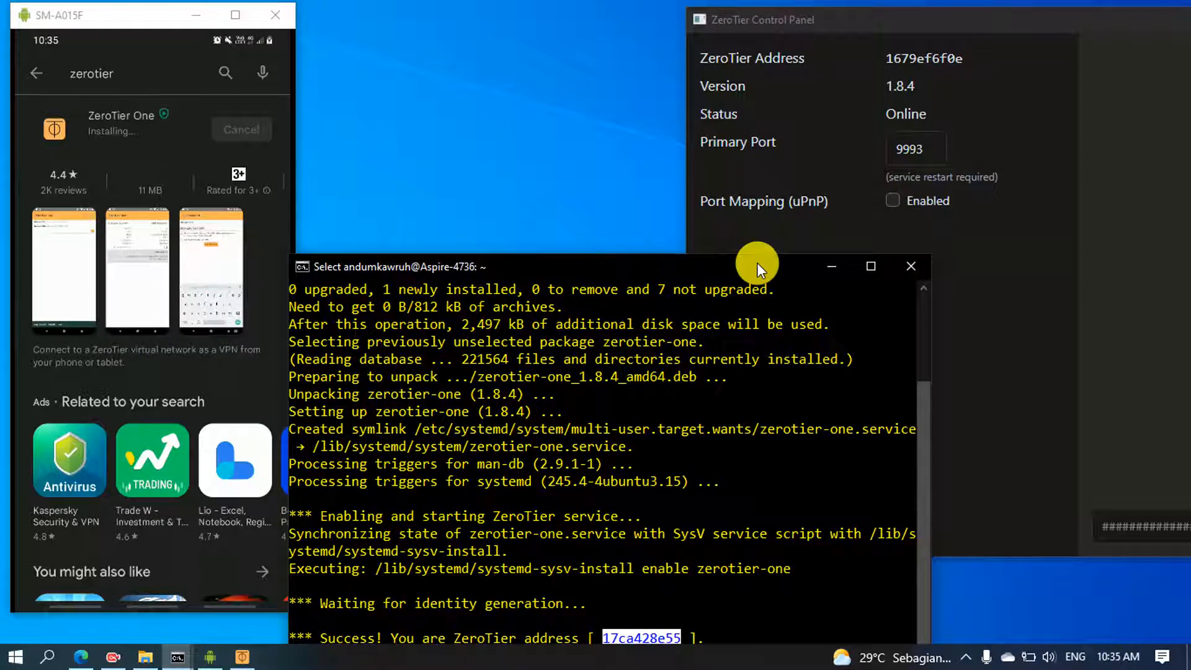
click(80, 659)
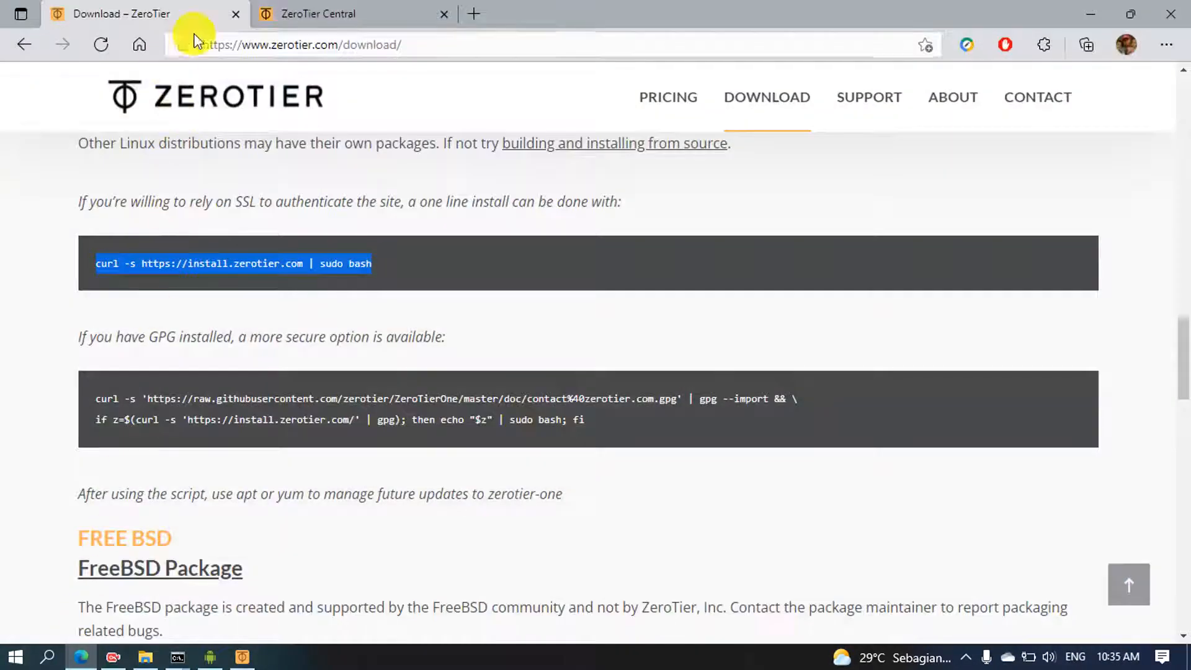
click(317, 12)
scroll(467, 277, down, 3)
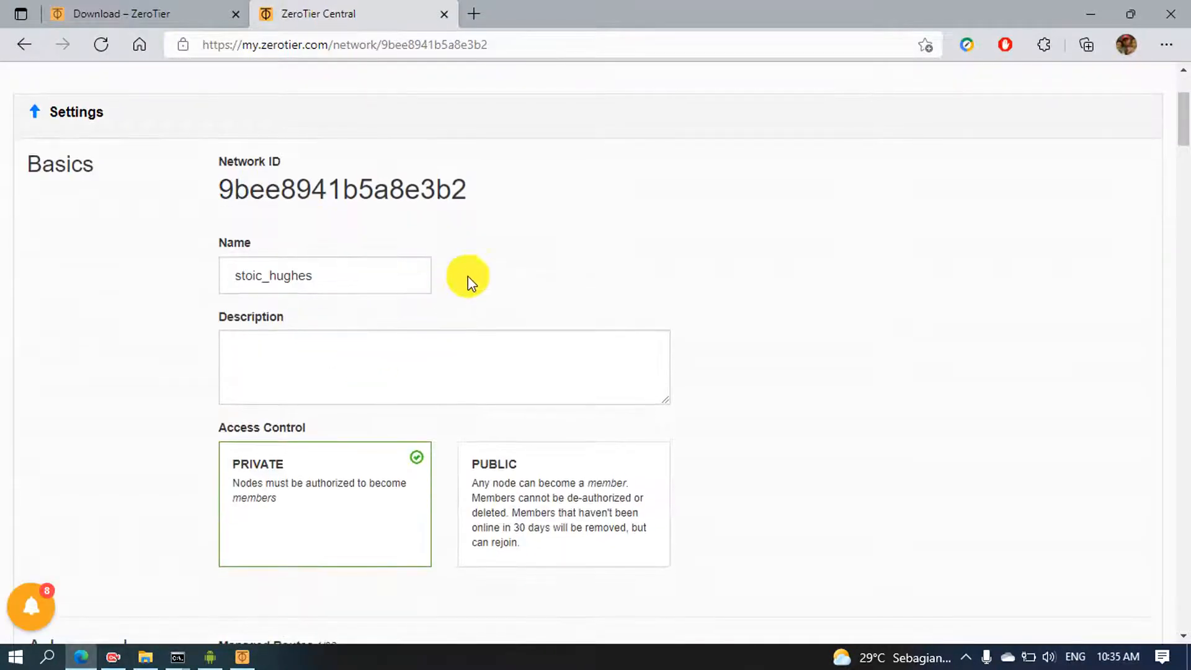
drag(469, 197, 226, 181)
right_click(267, 190)
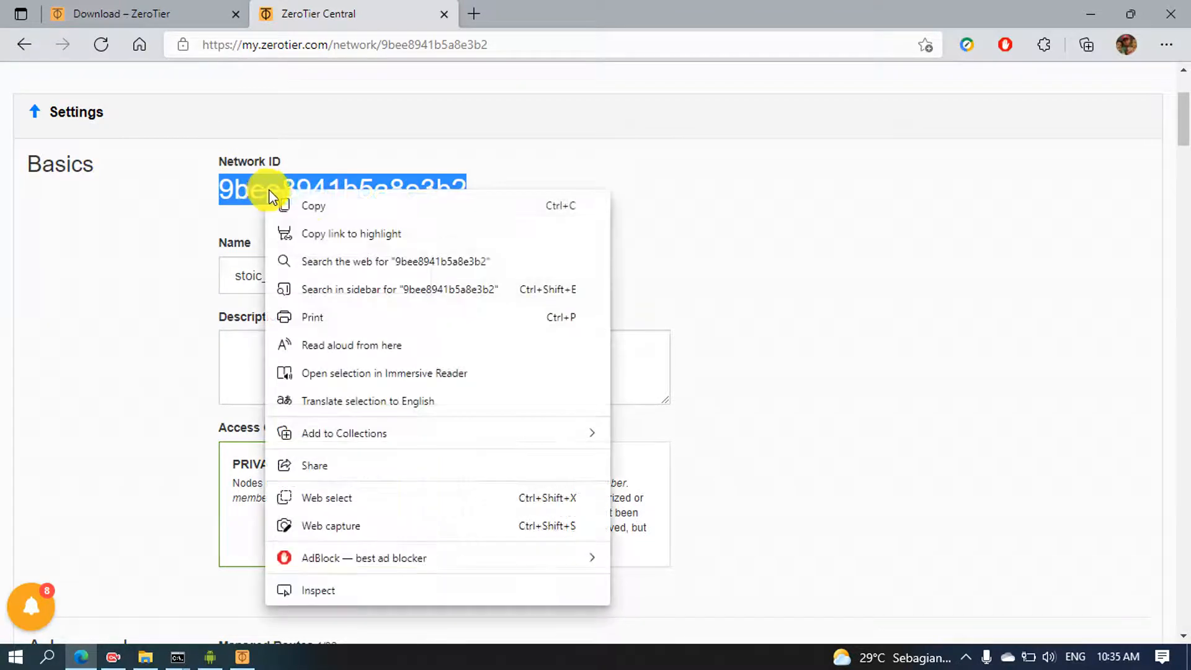
click(315, 202)
click(1090, 13)
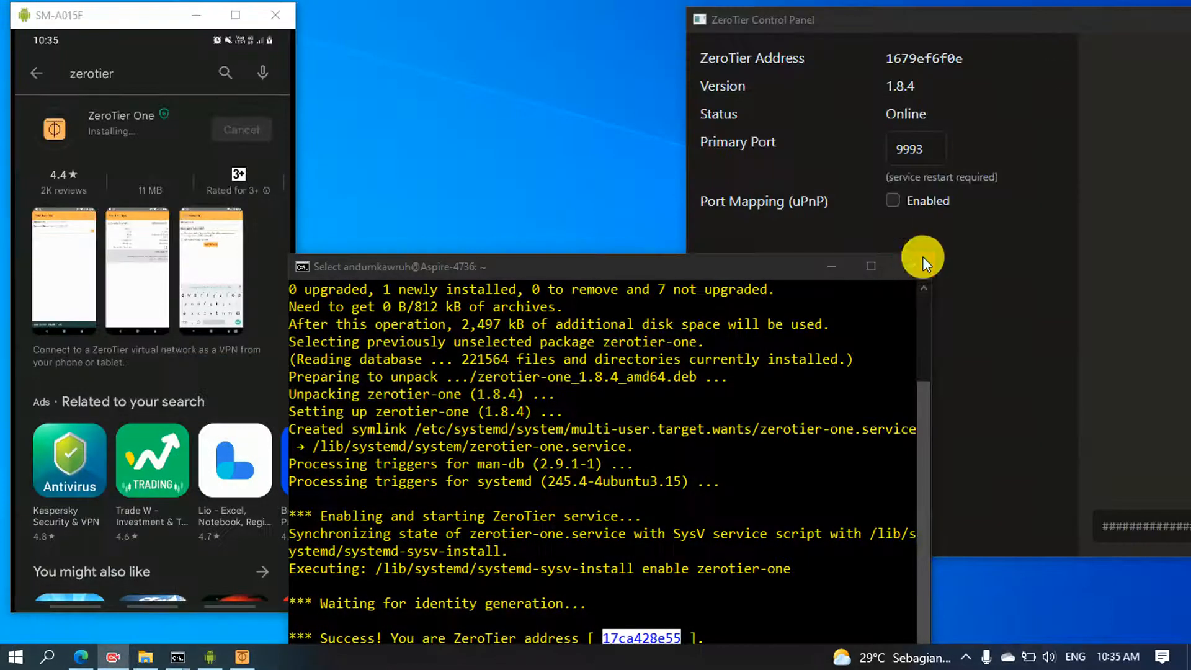
- Launch ZeroTier One from its Play Store listing on the mirrored phone and close the Windows control panel
drag(712, 267, 753, 202)
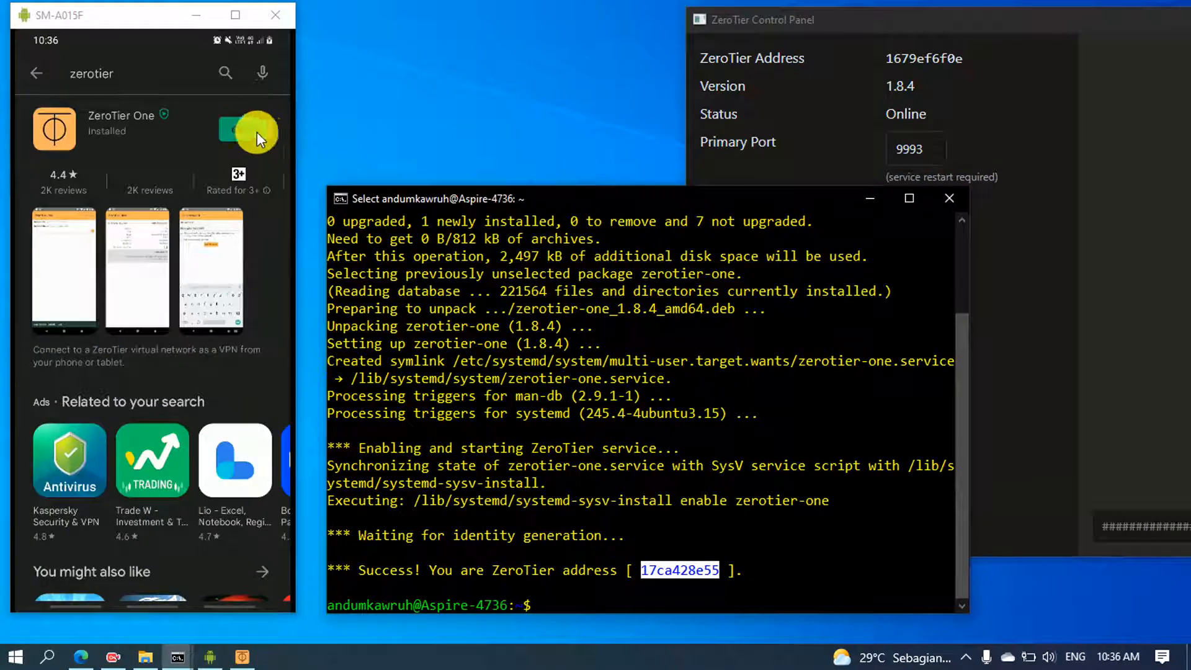
click(242, 126)
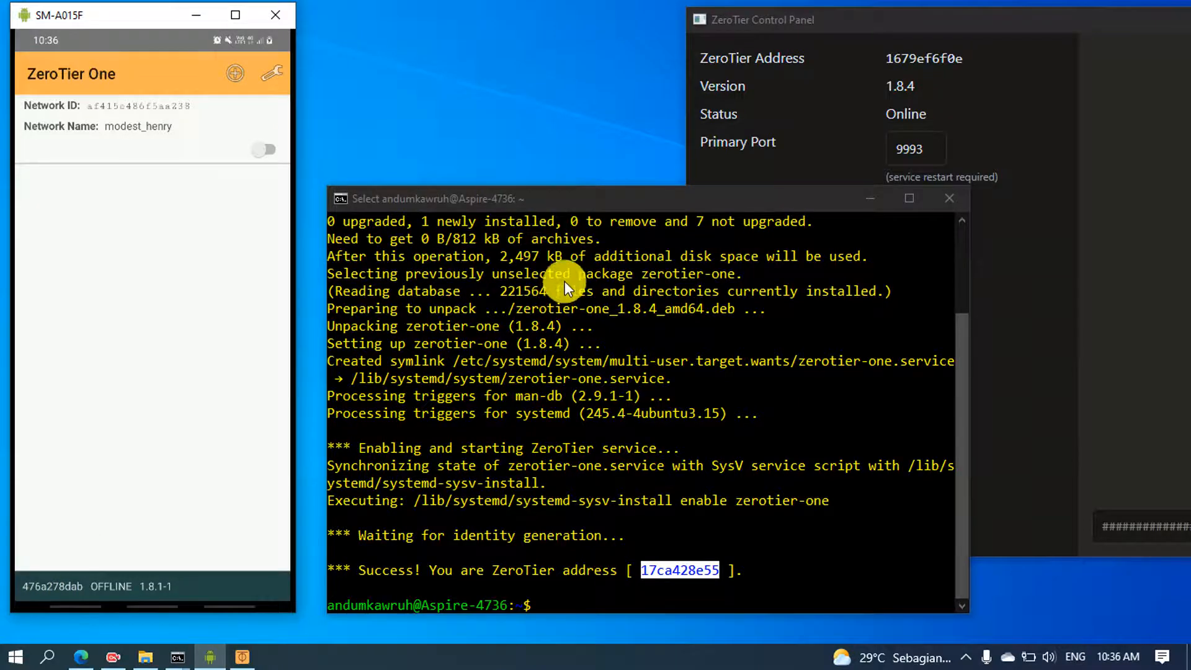
drag(609, 197, 326, 64)
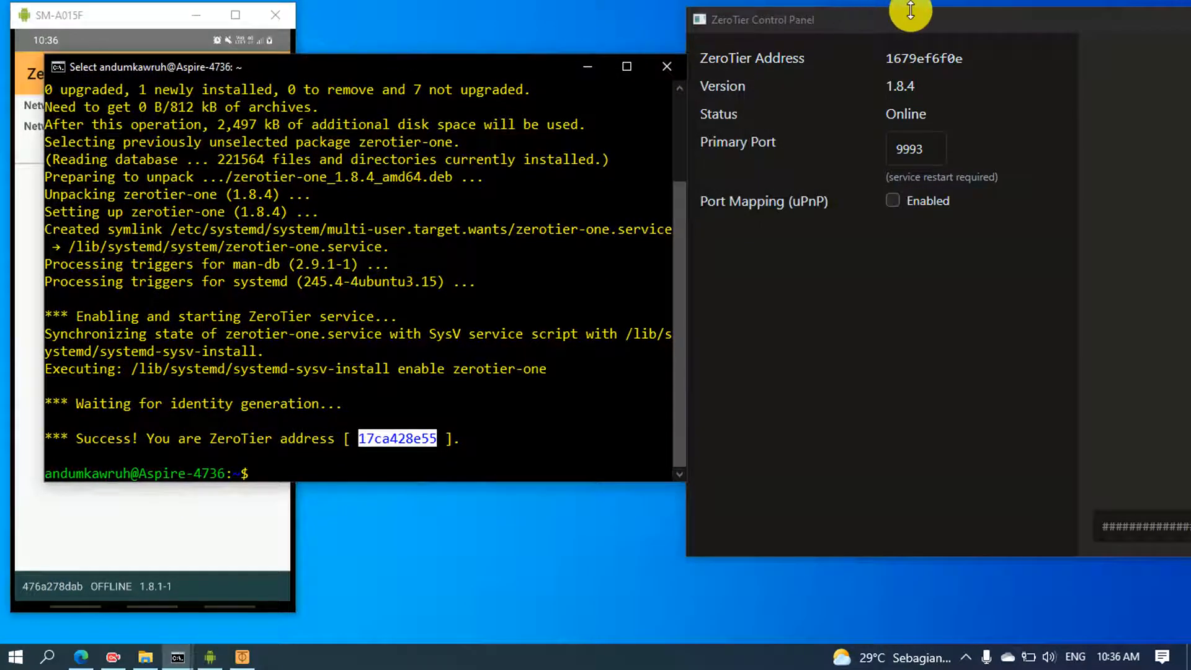
drag(921, 13, 423, 21)
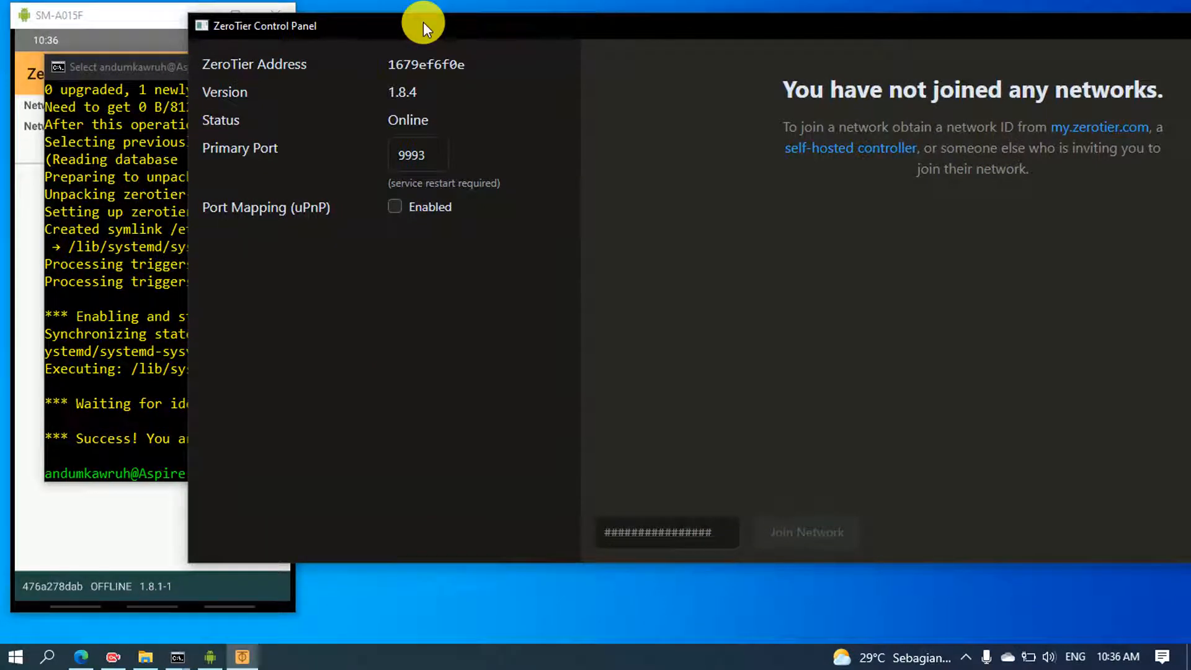
drag(560, 33, 369, 64)
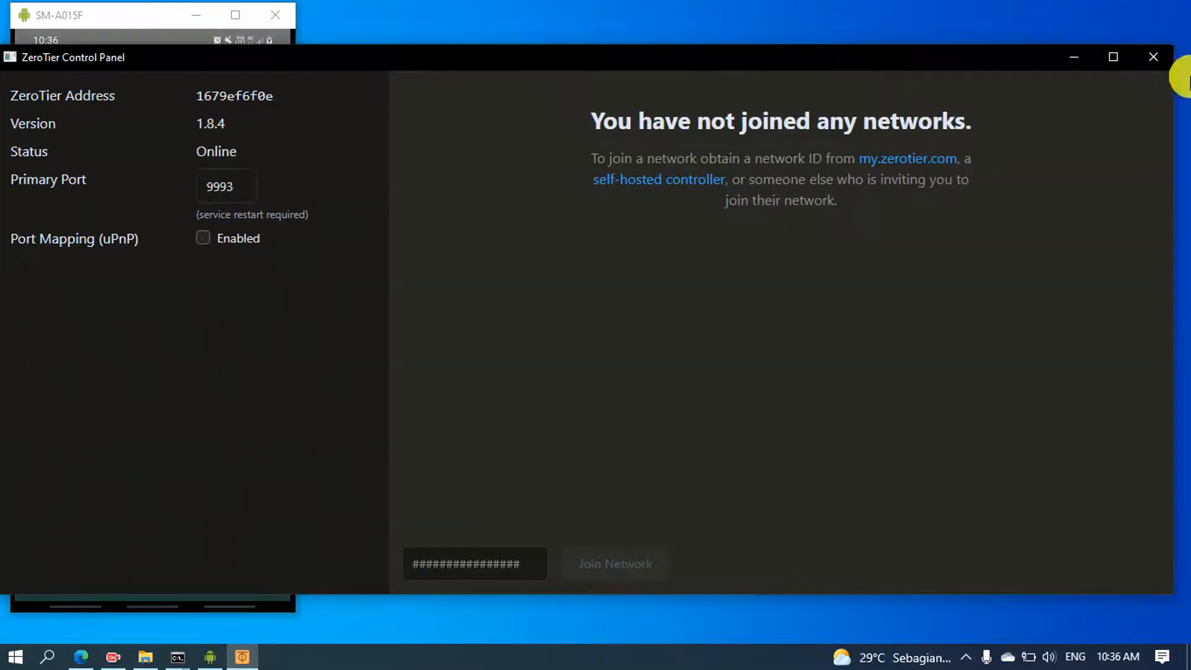
click(1155, 64)
click(969, 656)
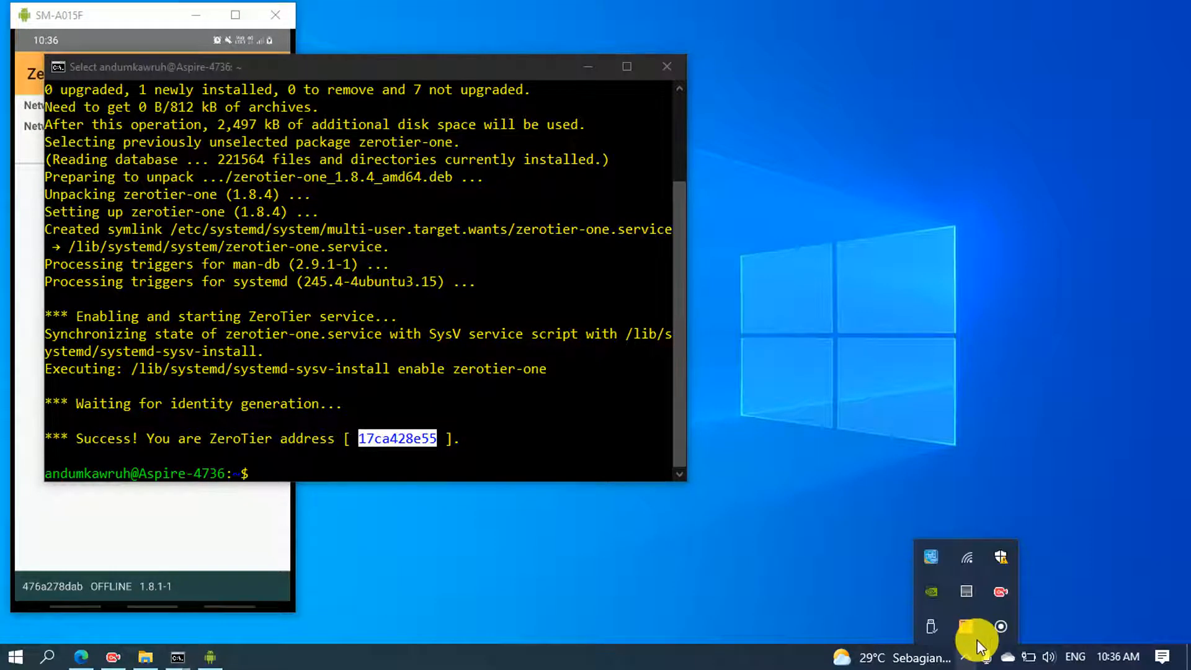
- Reopen the ZeroTier One control panel from the system tray menu
click(973, 629)
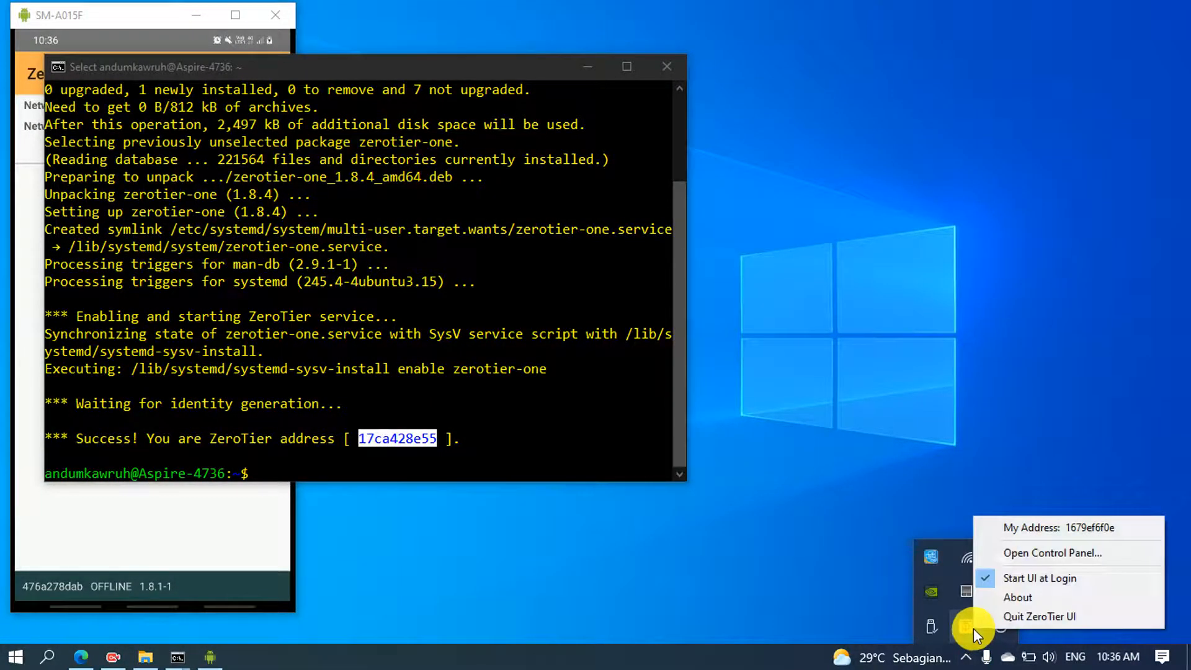
click(1051, 552)
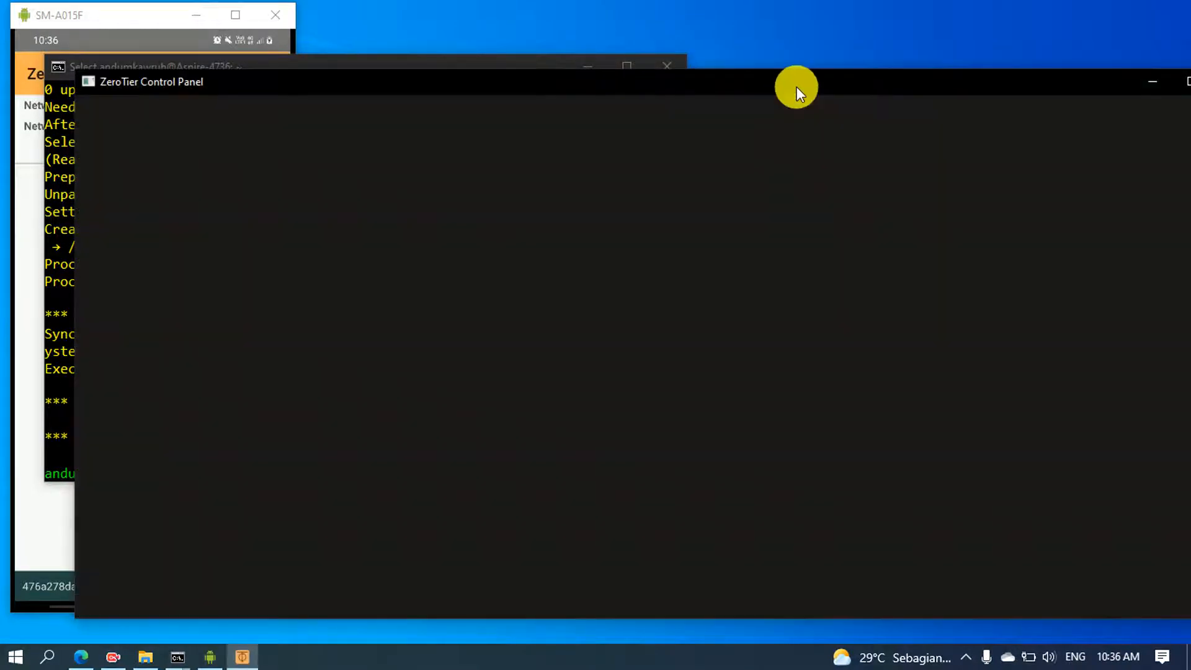
drag(795, 87, 783, 31)
click(81, 657)
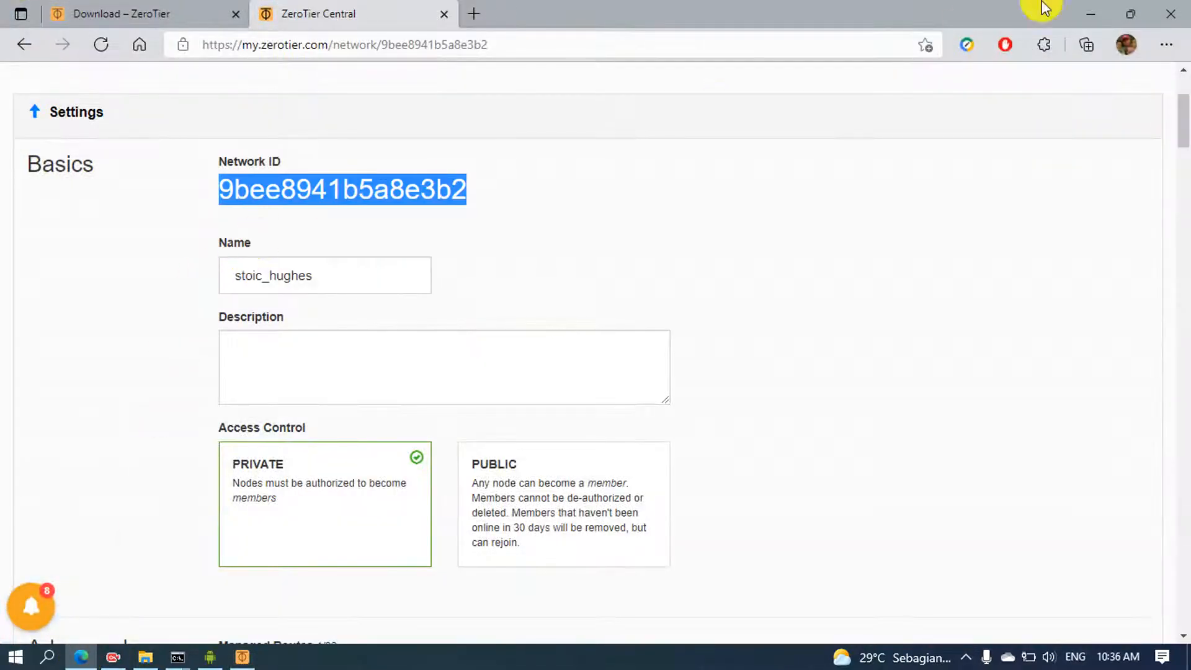
click(1093, 13)
- Join network 9bee8941b5a8e3b2 with the pasted ID and allow the PC to be discoverable
click(594, 543)
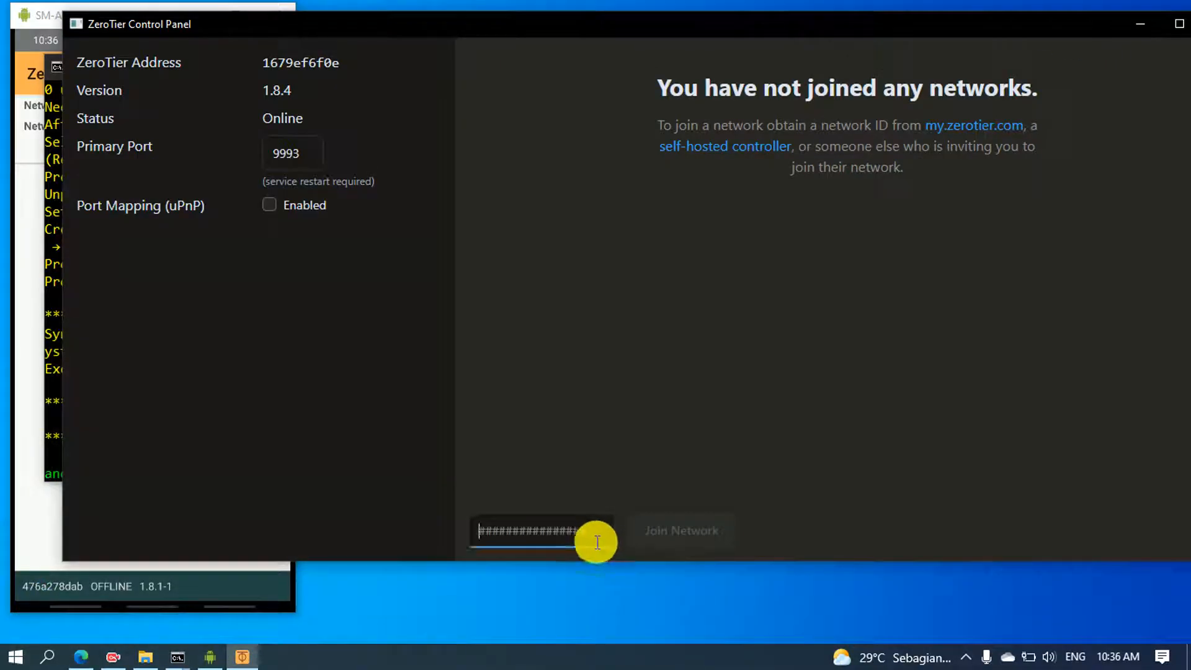
key(ctrl+v)
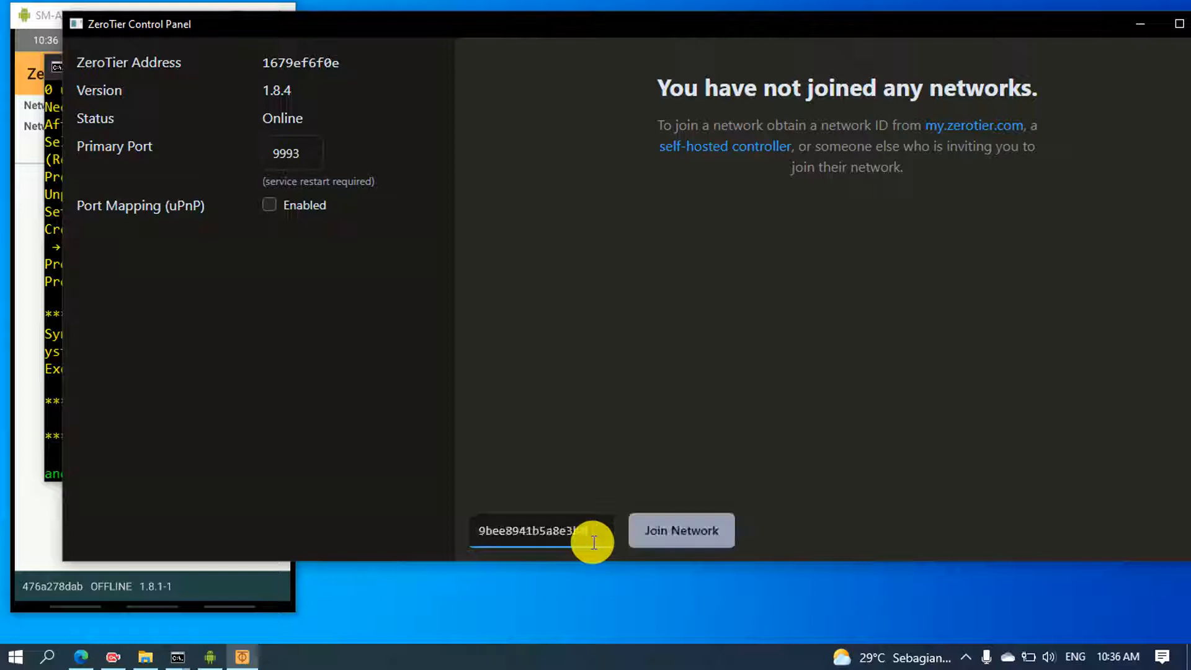
click(672, 532)
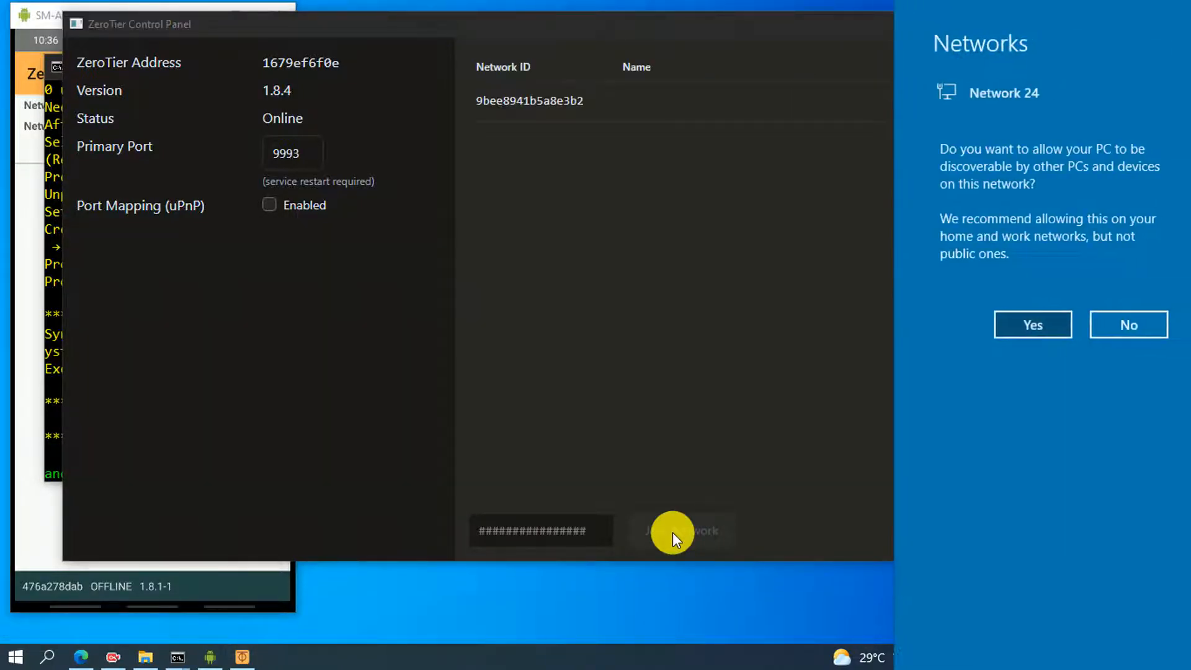
click(1020, 327)
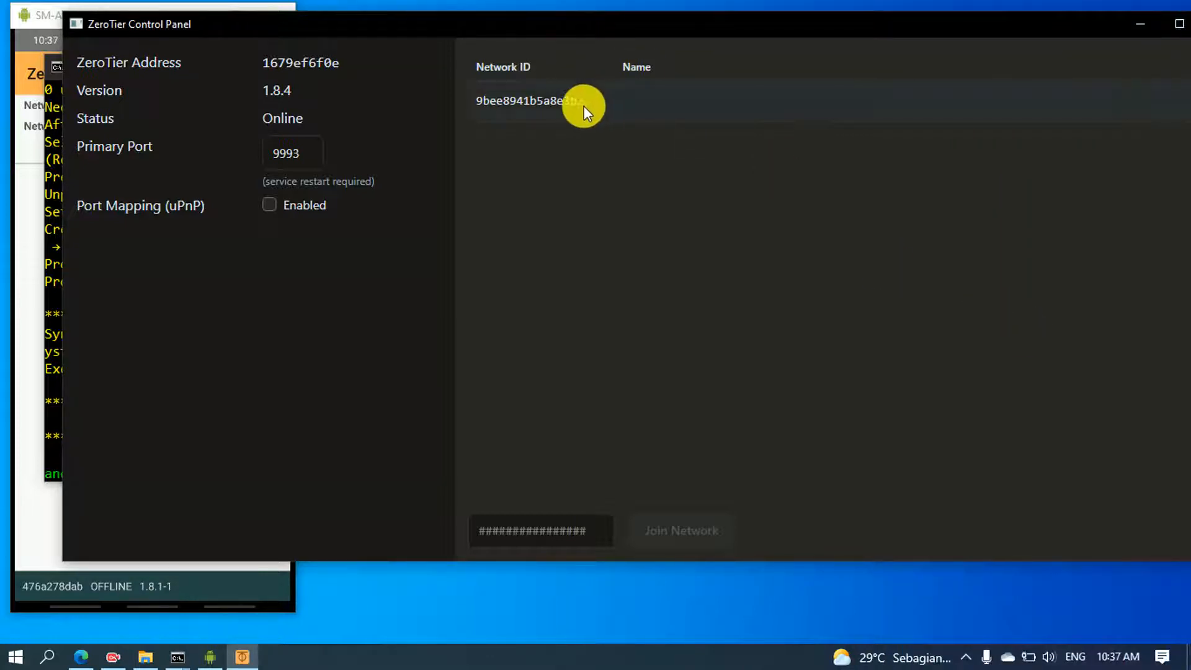
- Reload the stoic_hughes page so unauthorized member 1679ef6f0e shows in the Members list
click(80, 657)
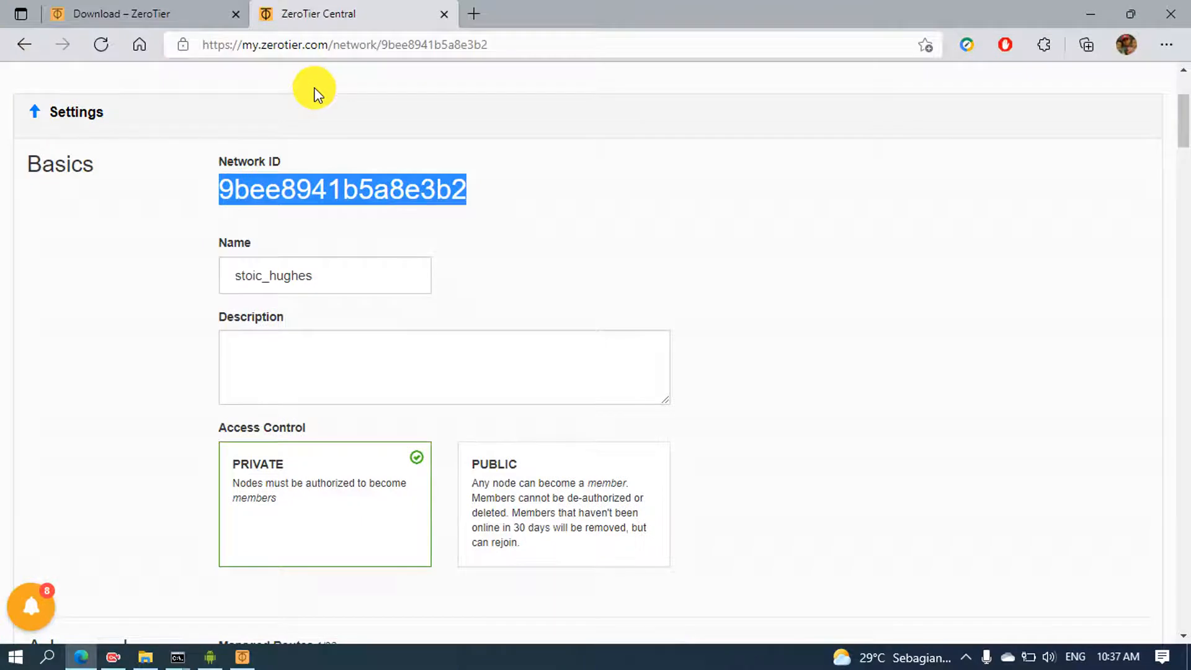
scroll(397, 150, down, 20)
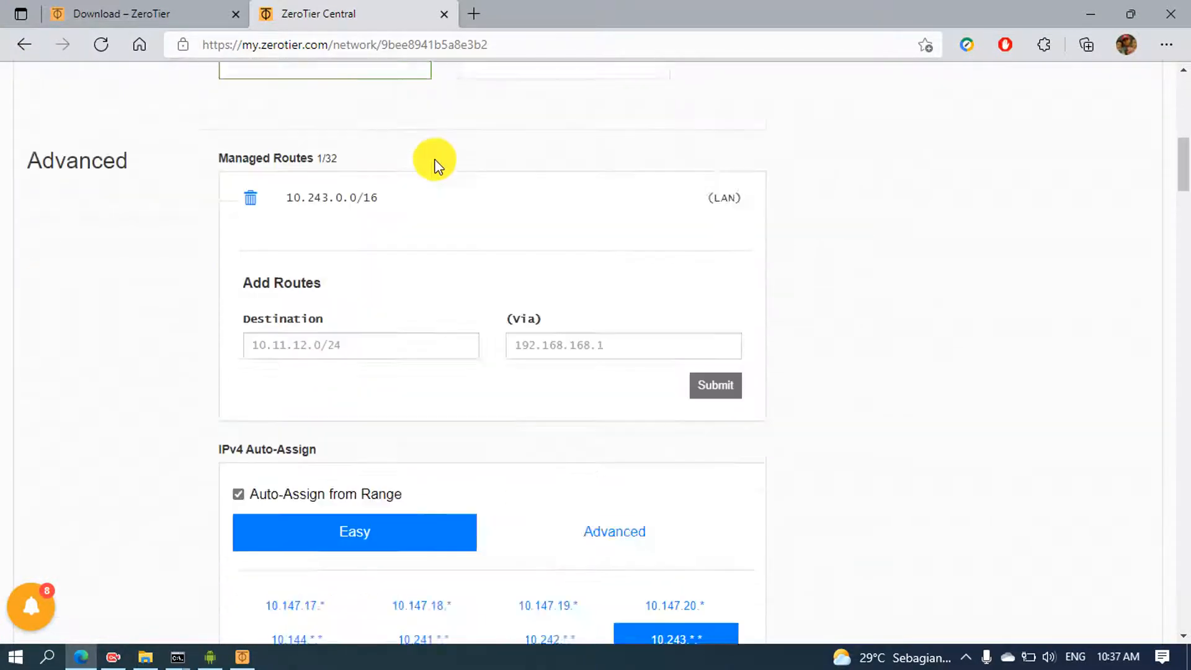
scroll(435, 162, down, 20)
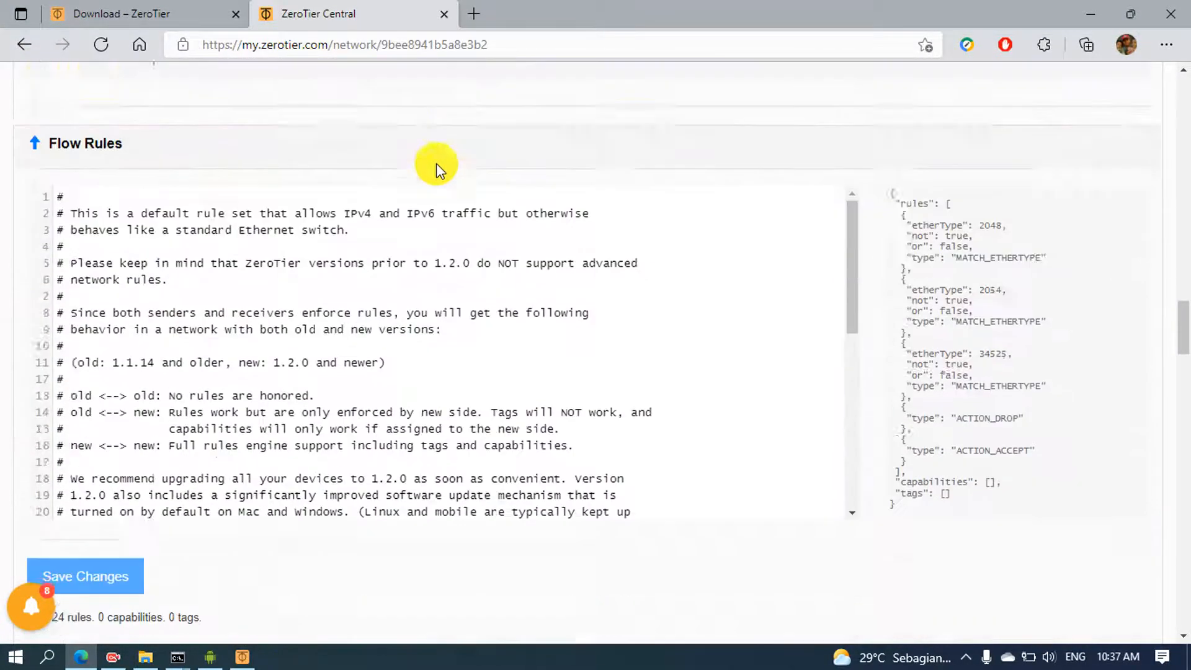
scroll(477, 426, down, 20)
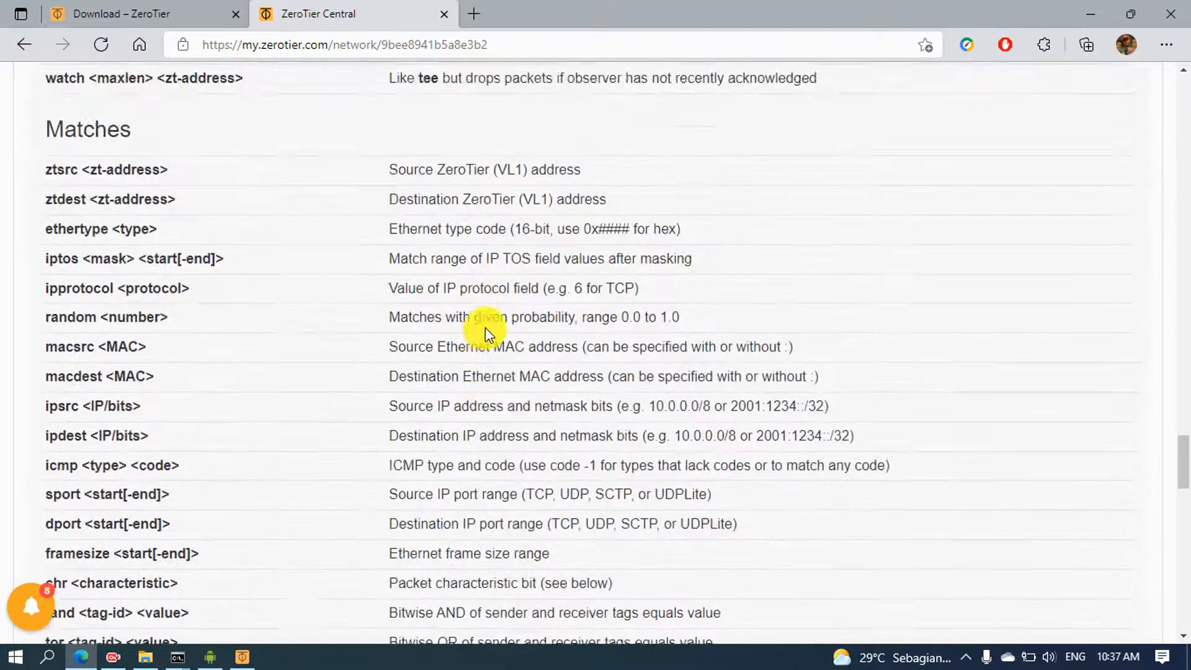
scroll(515, 324, down, 6)
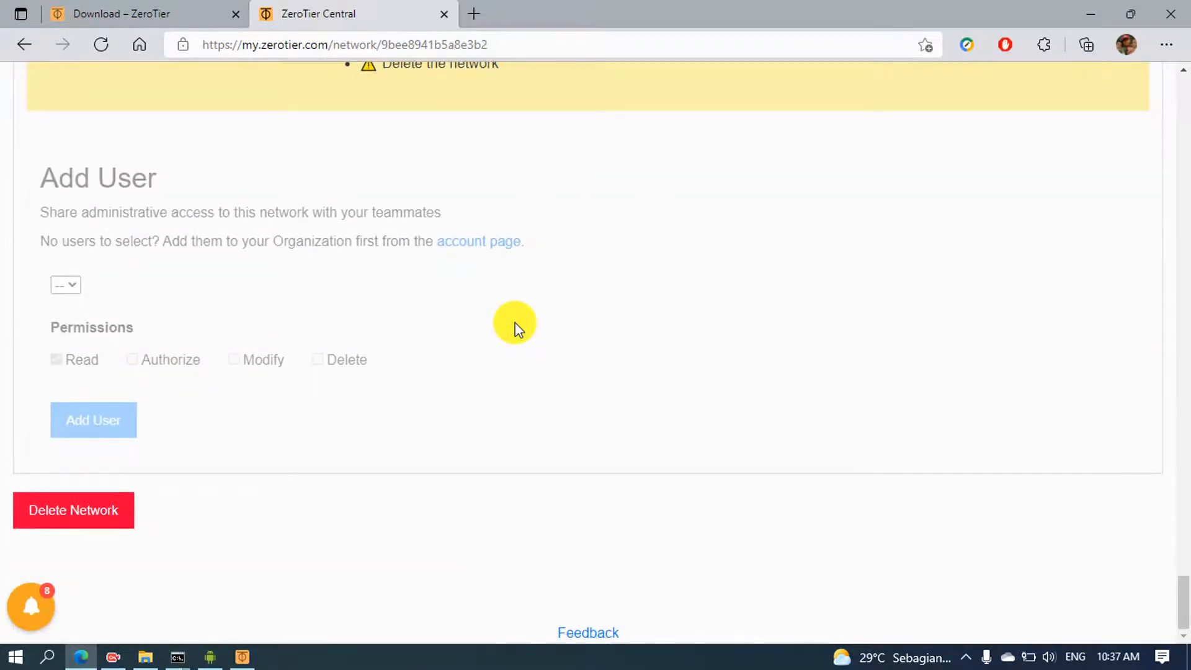
scroll(515, 323, up, 14)
scroll(514, 316, up, 20)
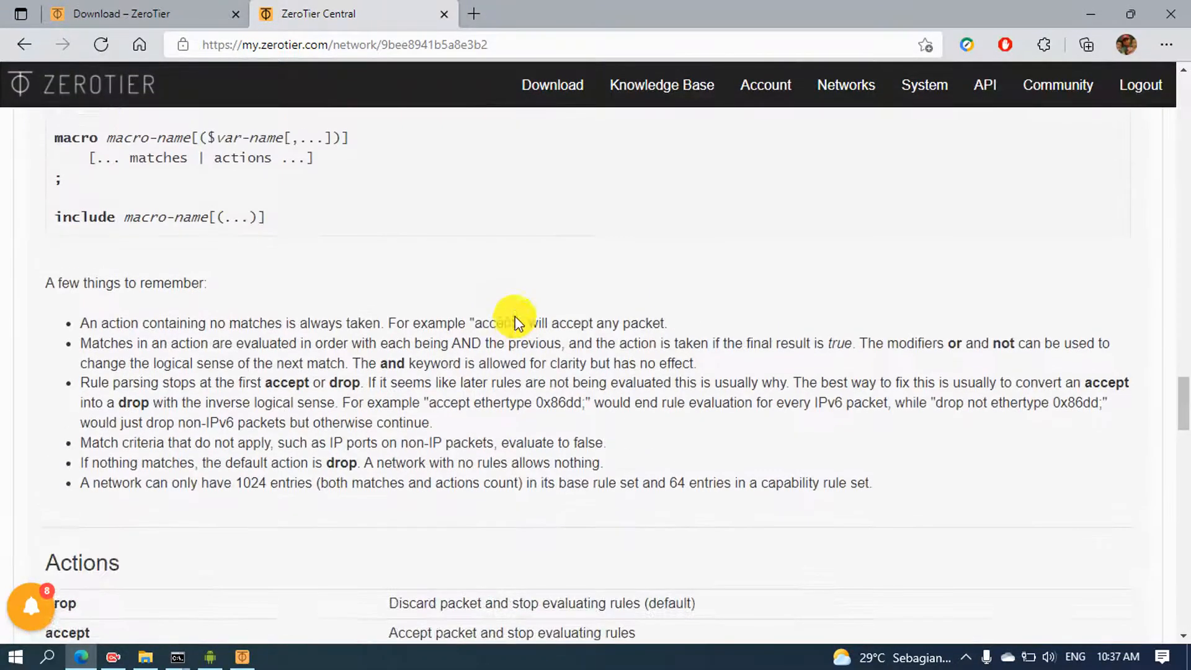
scroll(515, 316, up, 15)
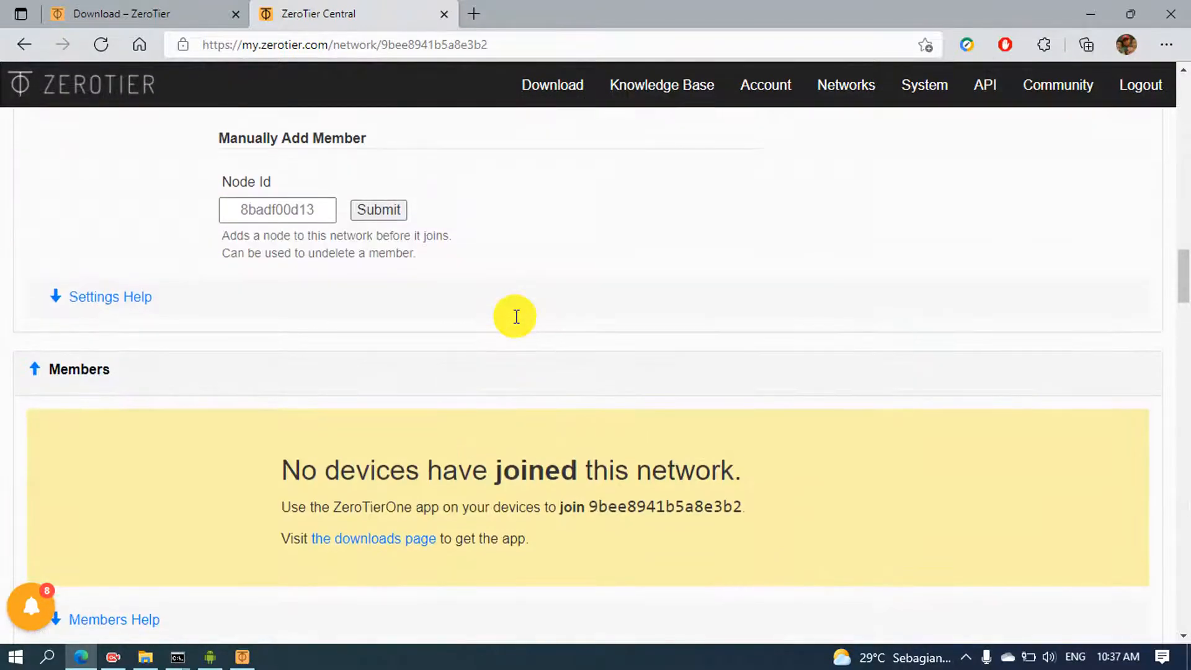
scroll(515, 316, up, 15)
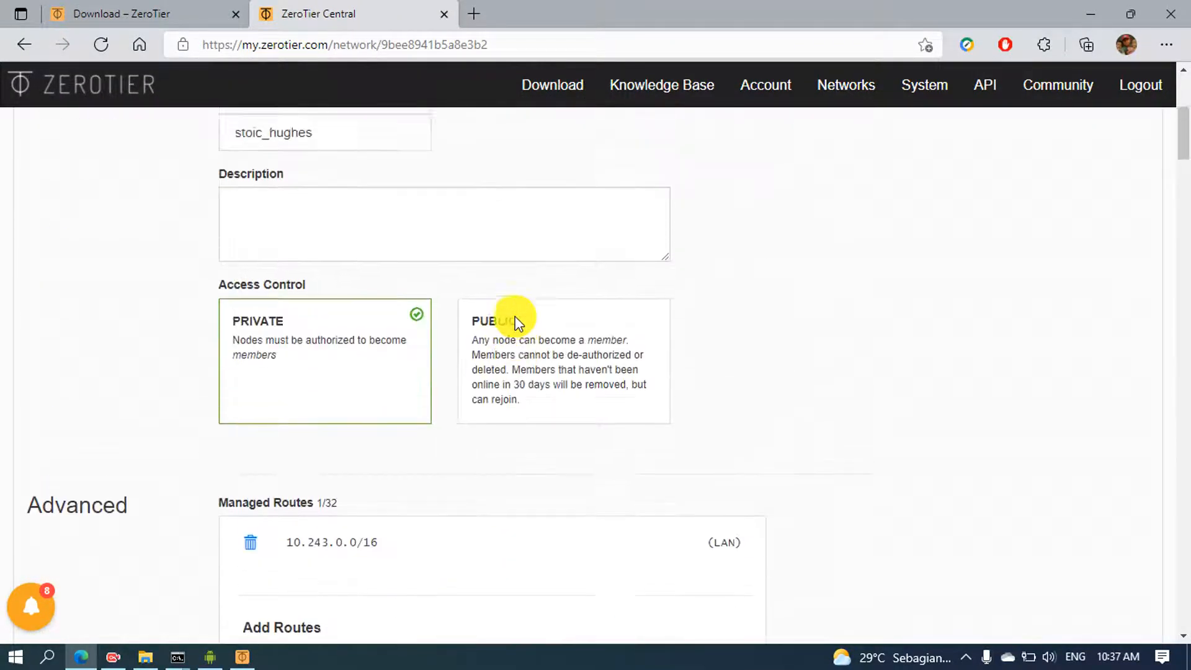
click(101, 45)
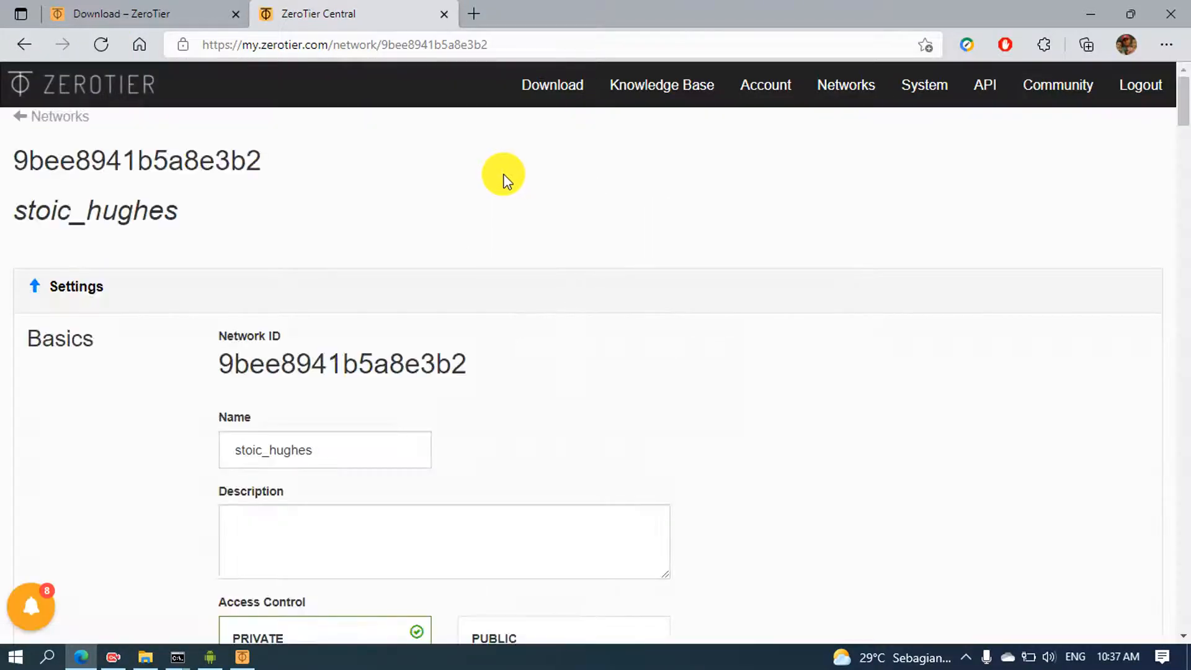
scroll(507, 171, down, 10)
scroll(508, 169, down, 14)
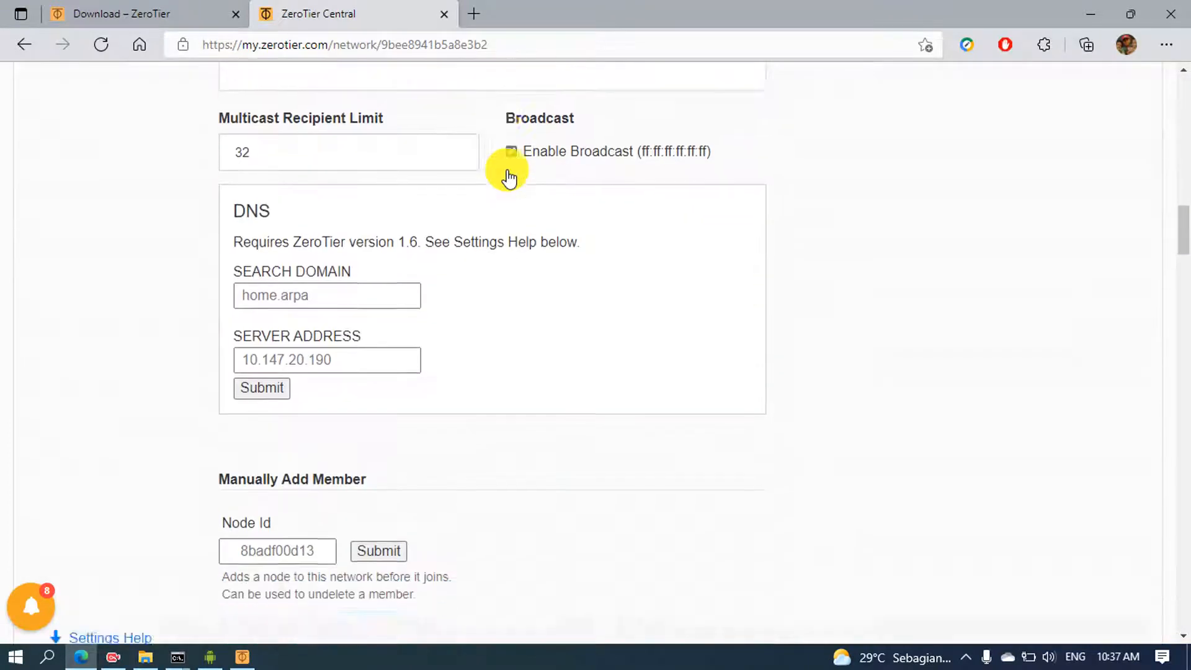
scroll(508, 169, down, 8)
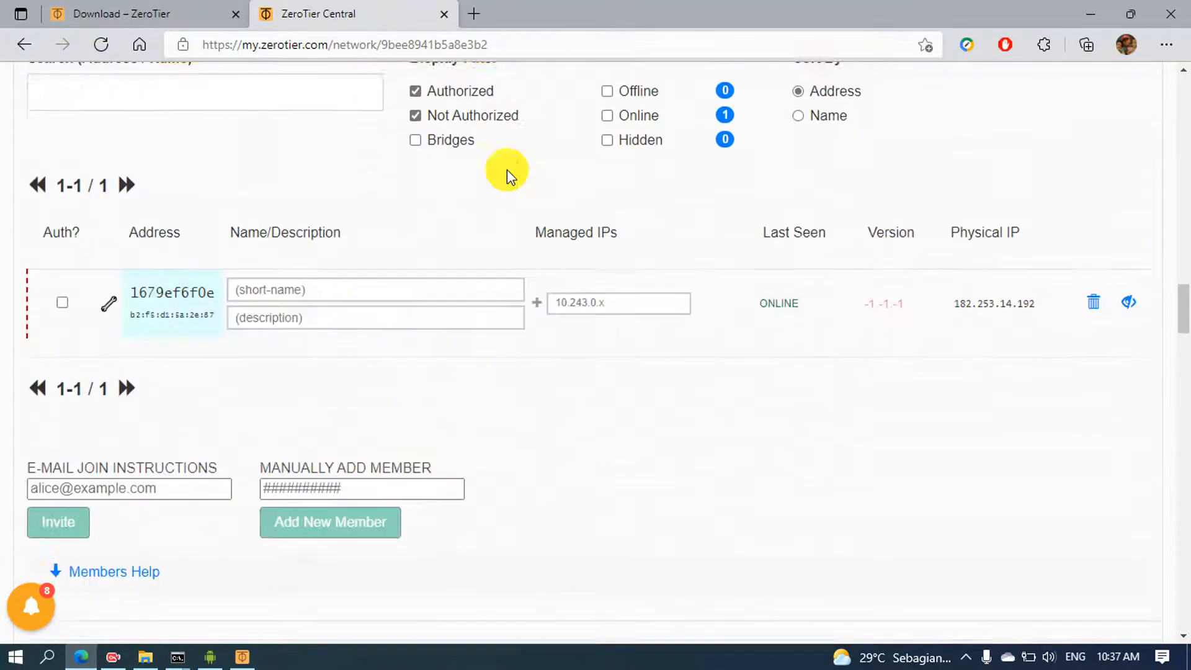
- Check the member address against the ZeroTier app and authorize member 1679ef6f0e
scroll(498, 181, down, 1)
drag(218, 164, 132, 150)
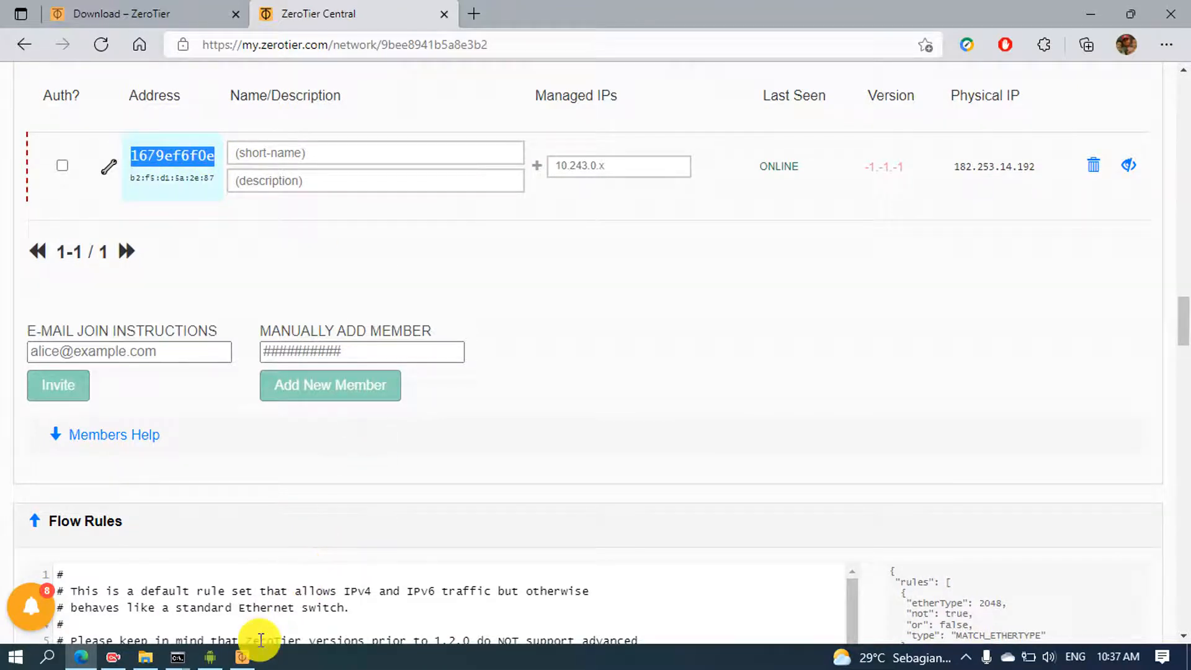
click(245, 659)
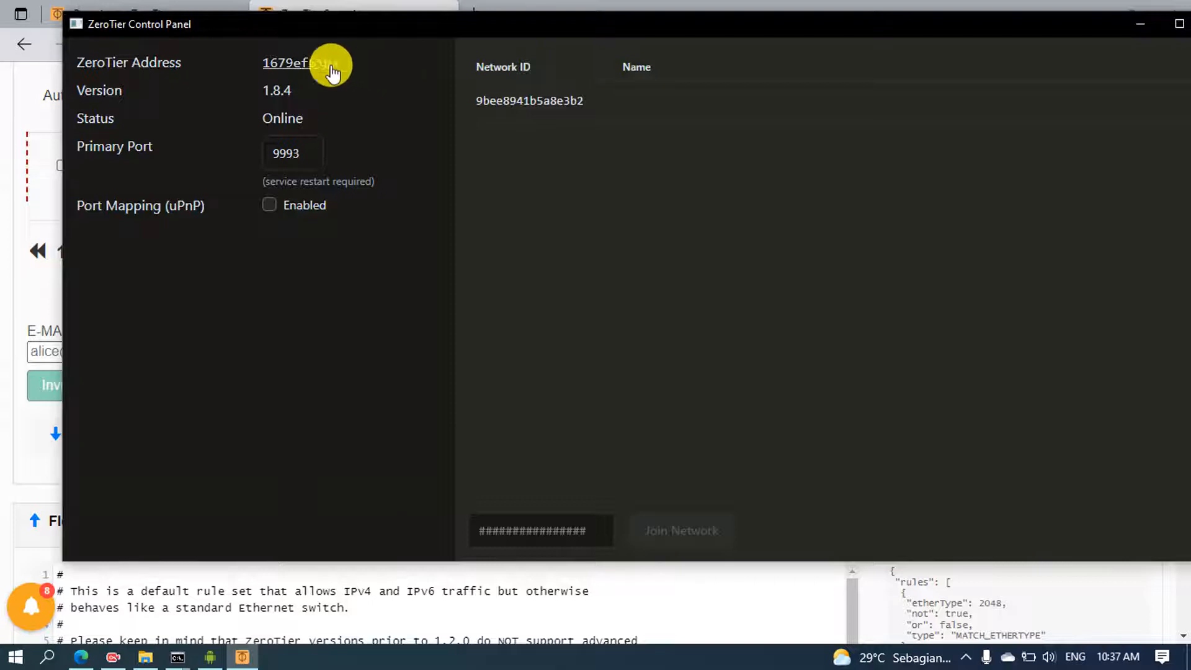
click(1140, 24)
scroll(357, 234, up, 1)
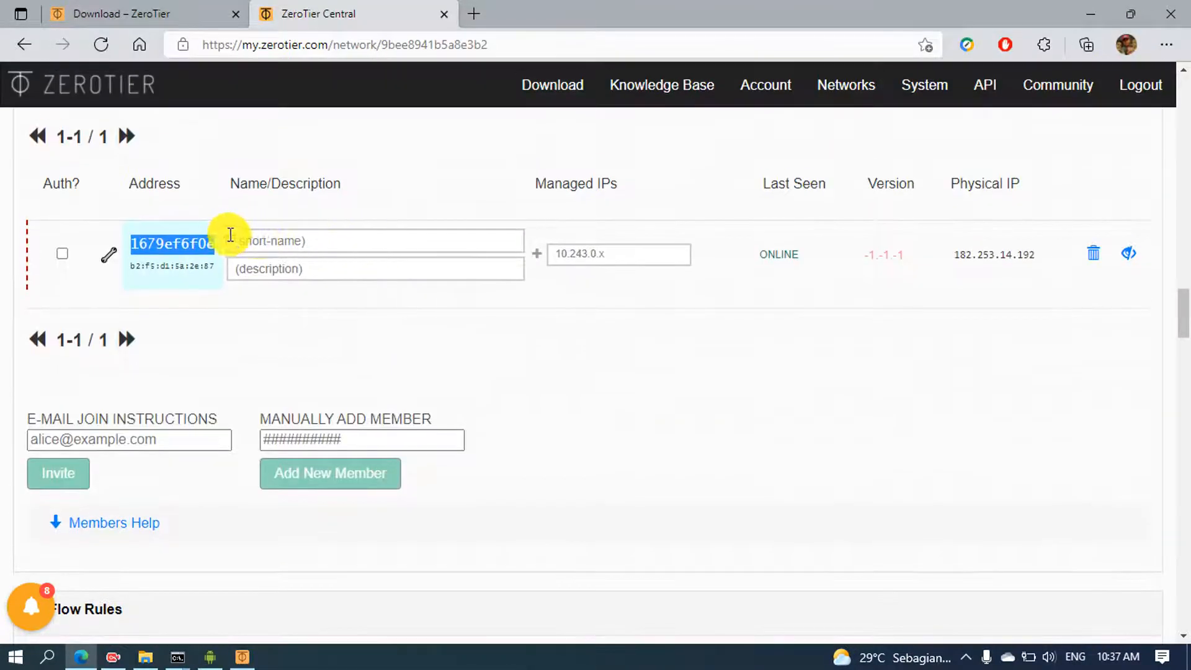
click(63, 255)
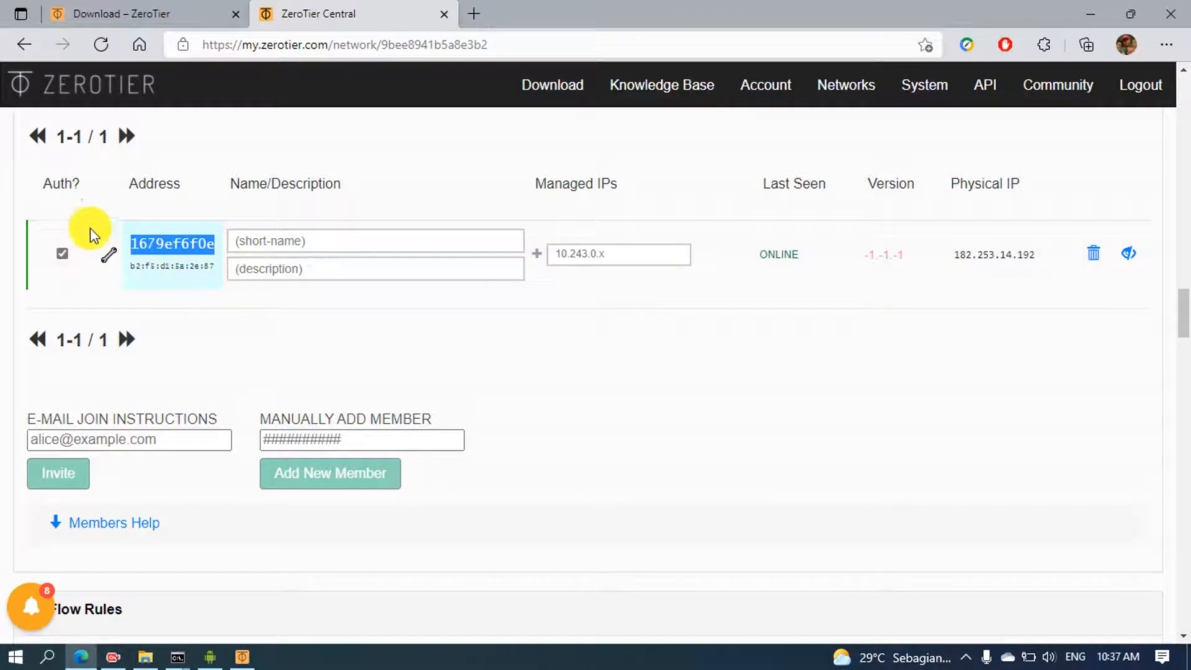
- Name member 1679ef6f0e 'Windows 10' with description 'PC', then select its IP 10.243.220.223
click(278, 242)
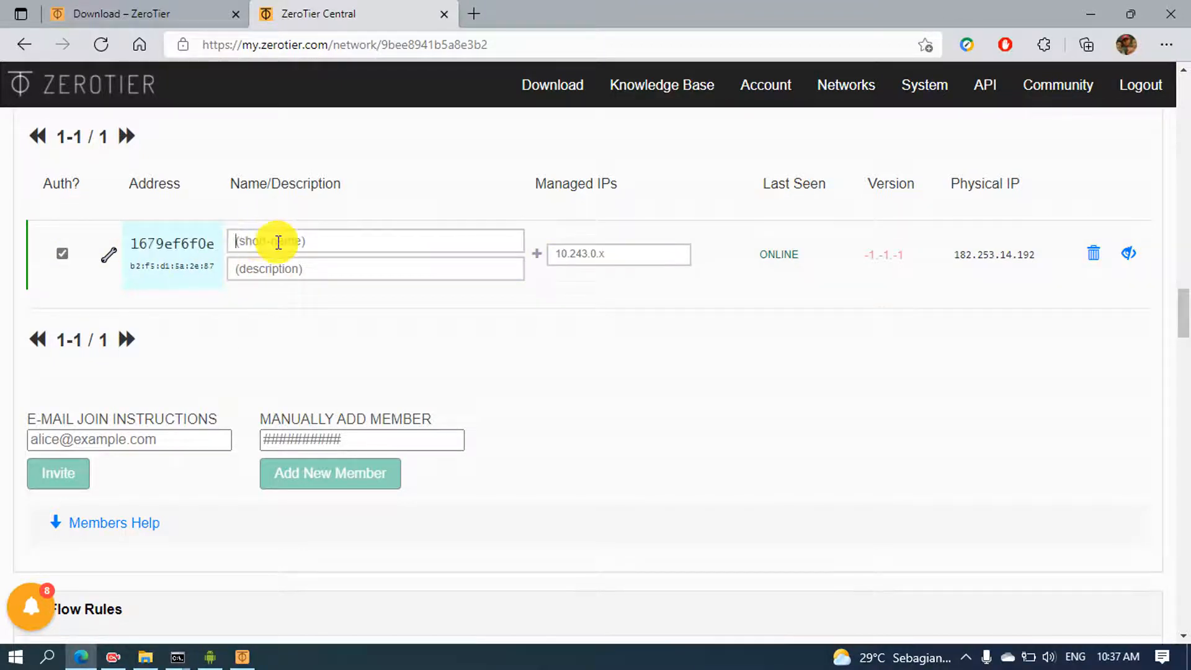
text(windo)
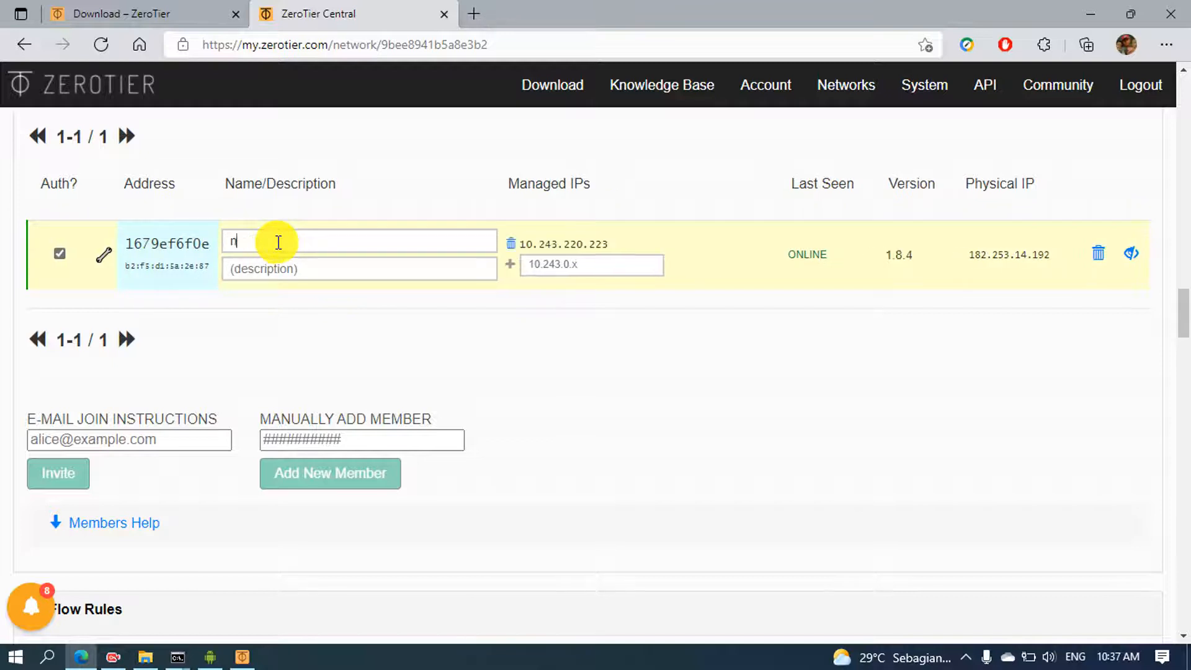
text(ws)
key(BackSpace)
key(BackSpace)
key(BackSpace)
key(BackSpace)
key(BackSpace)
key(BackSpace)
key(BackSpace)
text(Windows 10)
click(263, 275)
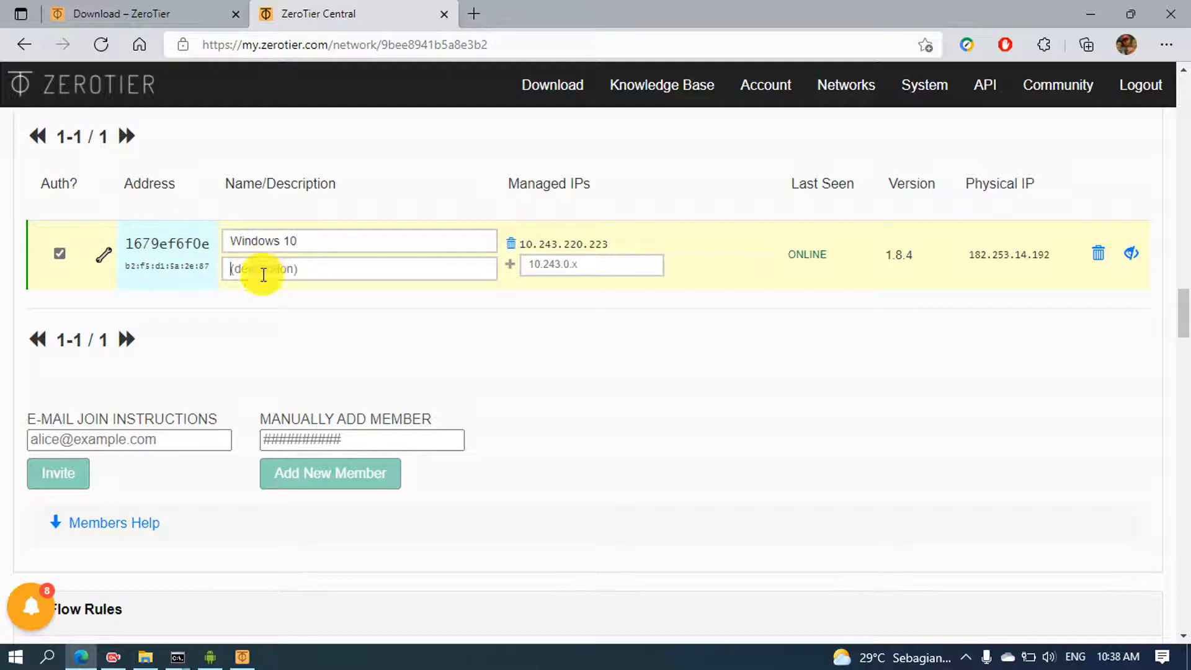
text(PC)
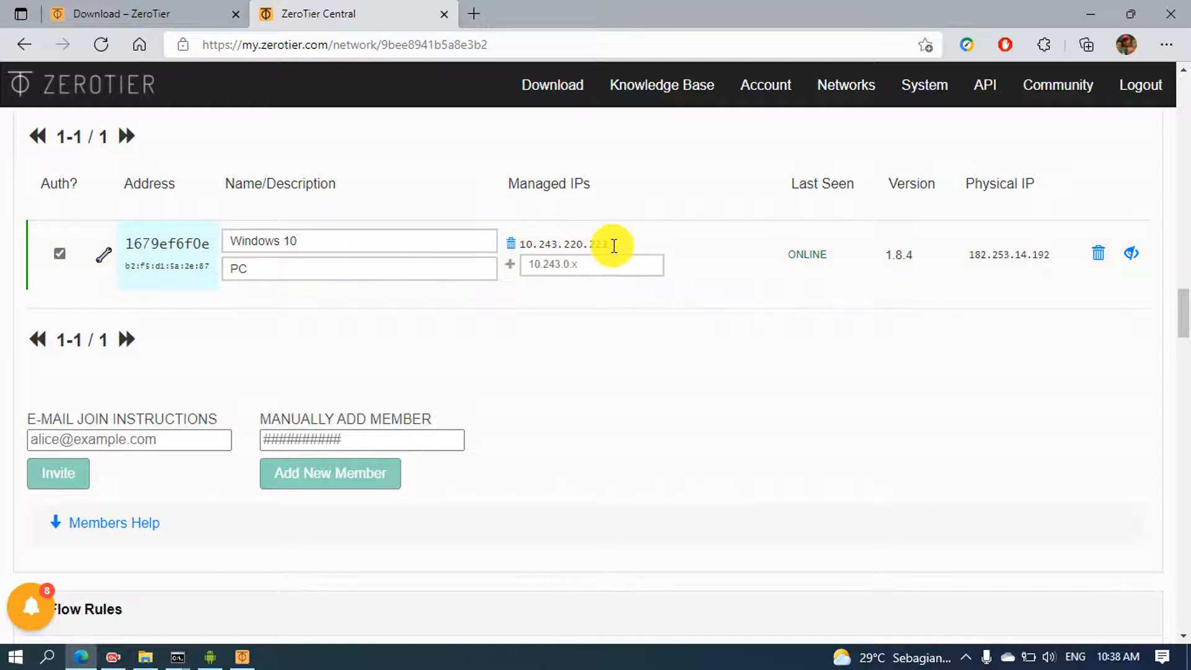
drag(611, 244, 506, 248)
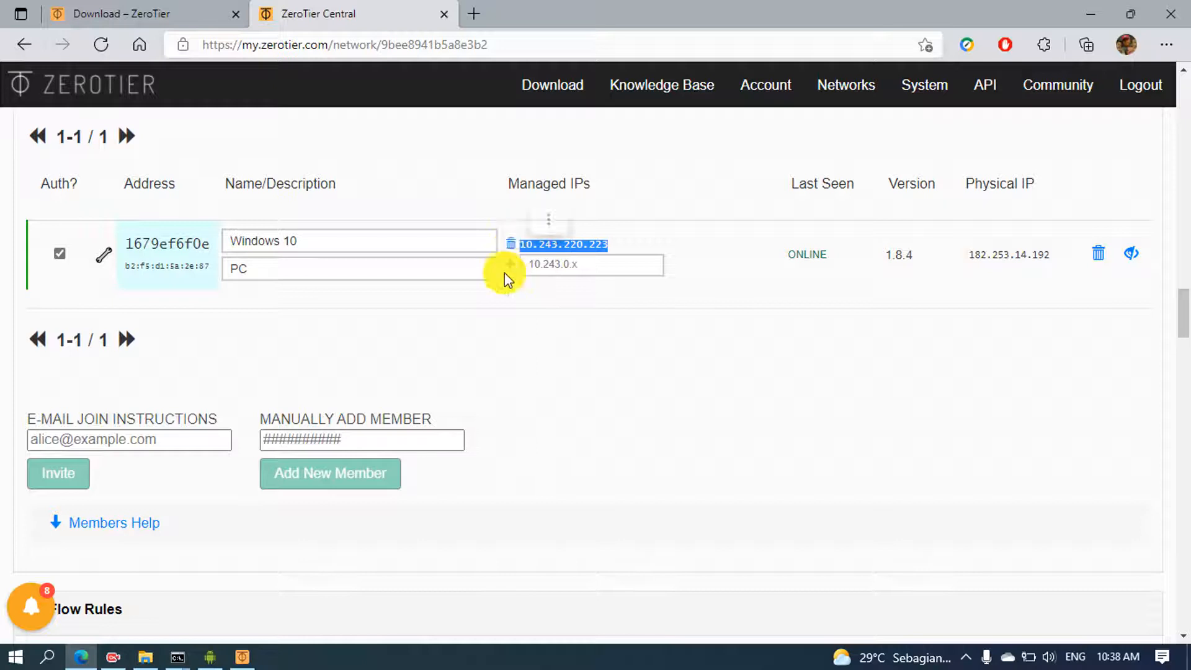
- Open a Command Prompt from the Run dialog and run ipconfig
click(256, 661)
drag(915, 24, 836, 39)
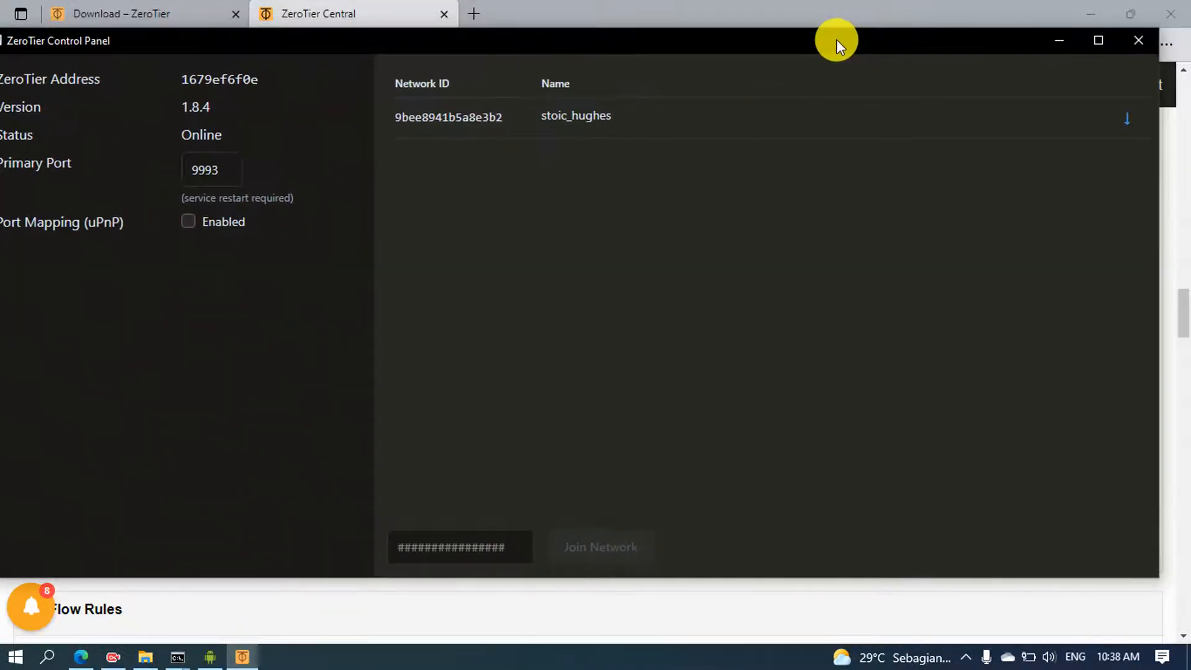
click(1058, 44)
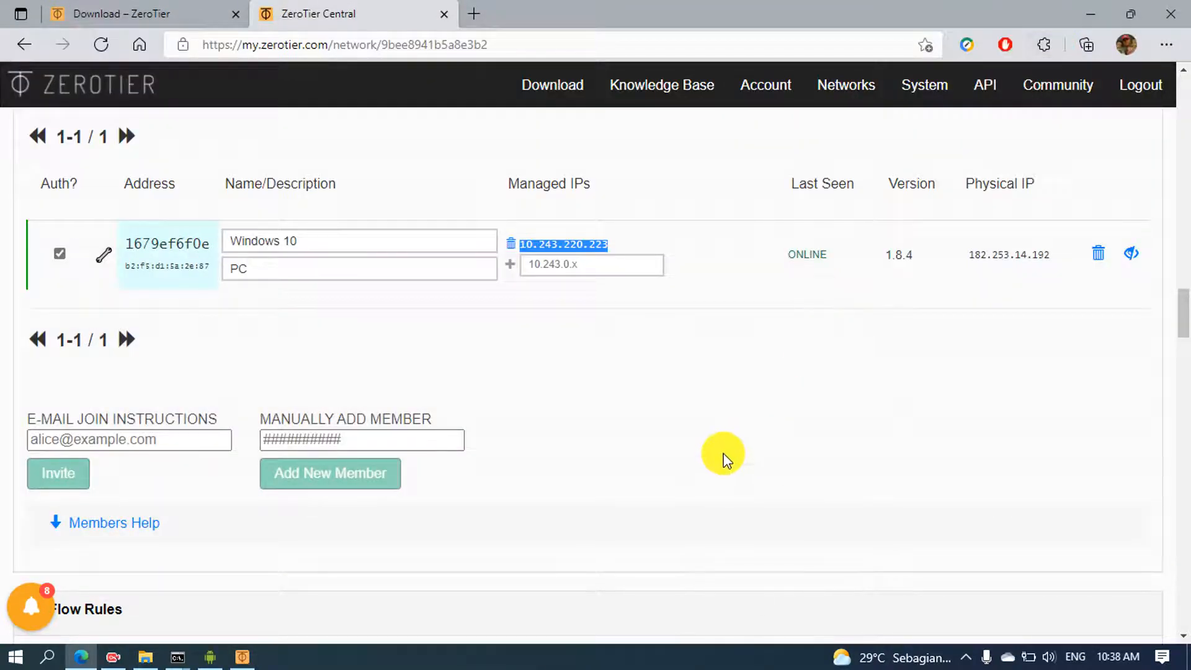
key(super+r)
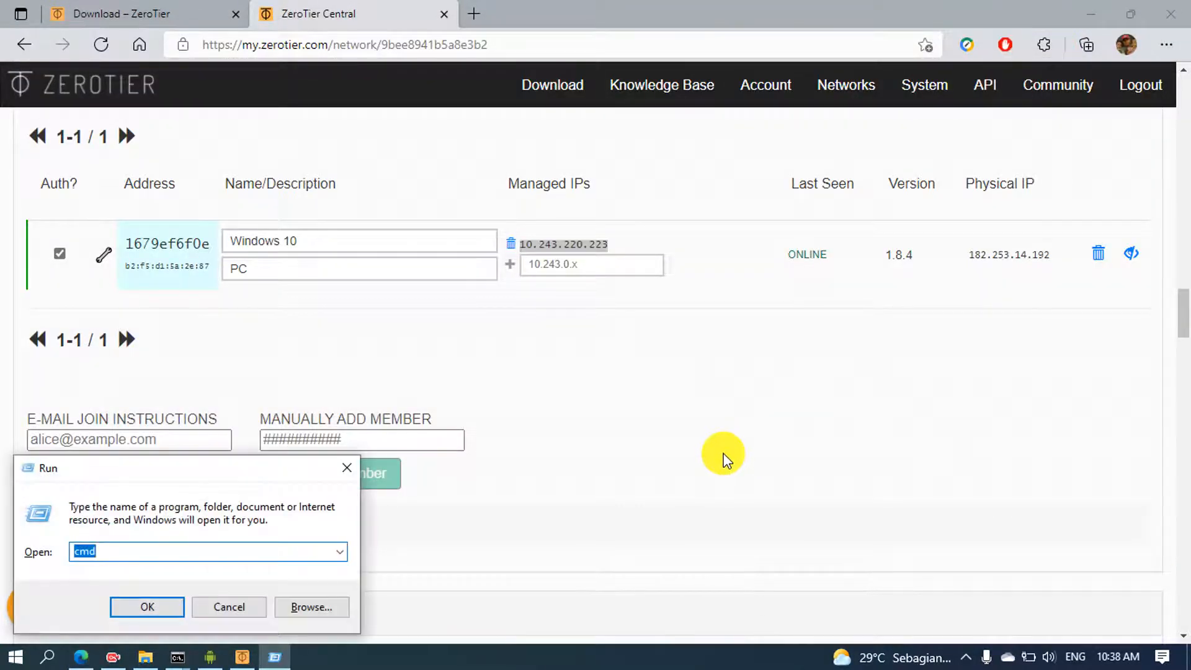
text(nc)
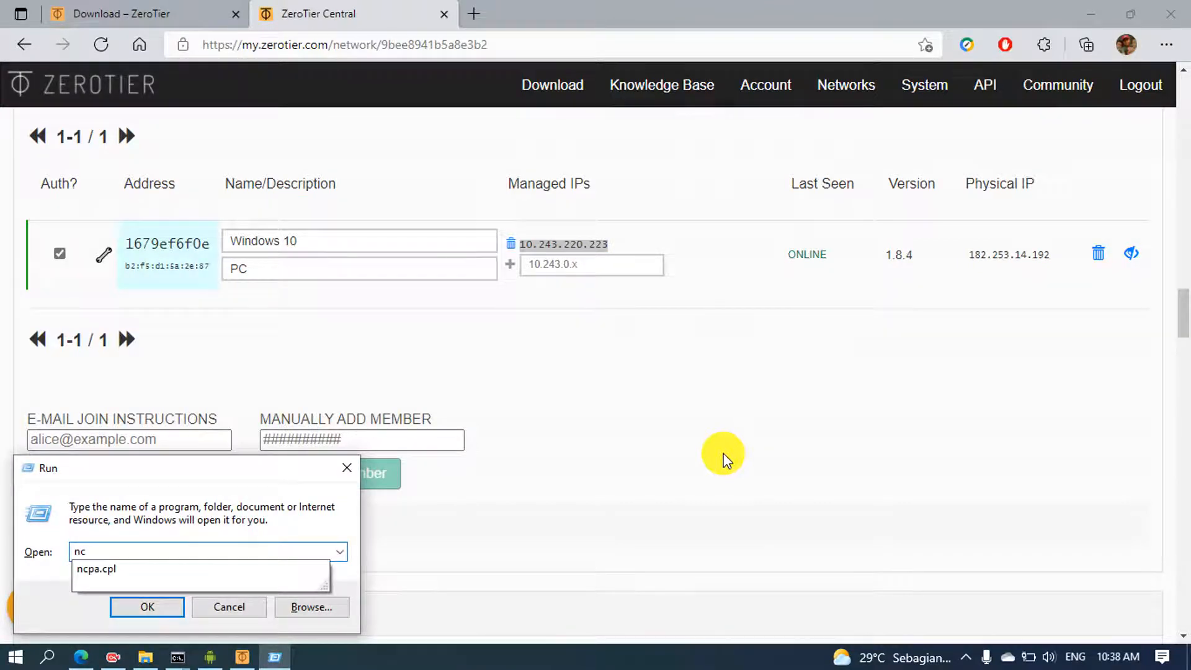
key(Escape)
key(Escape)
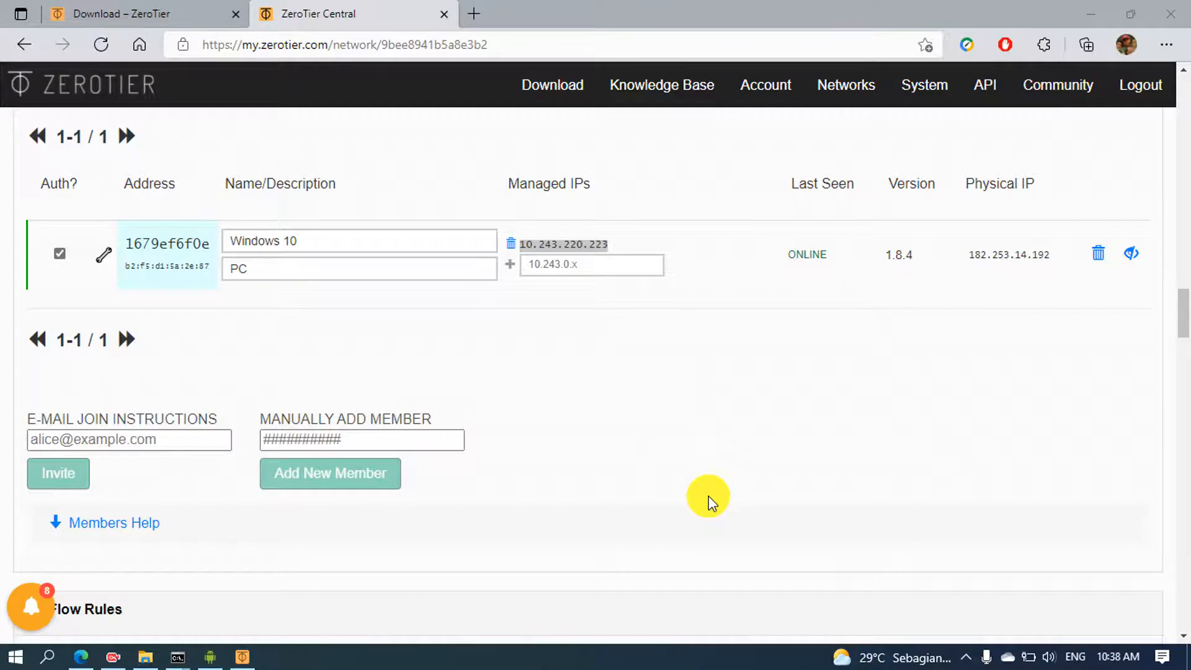
key(super+r)
key(Return)
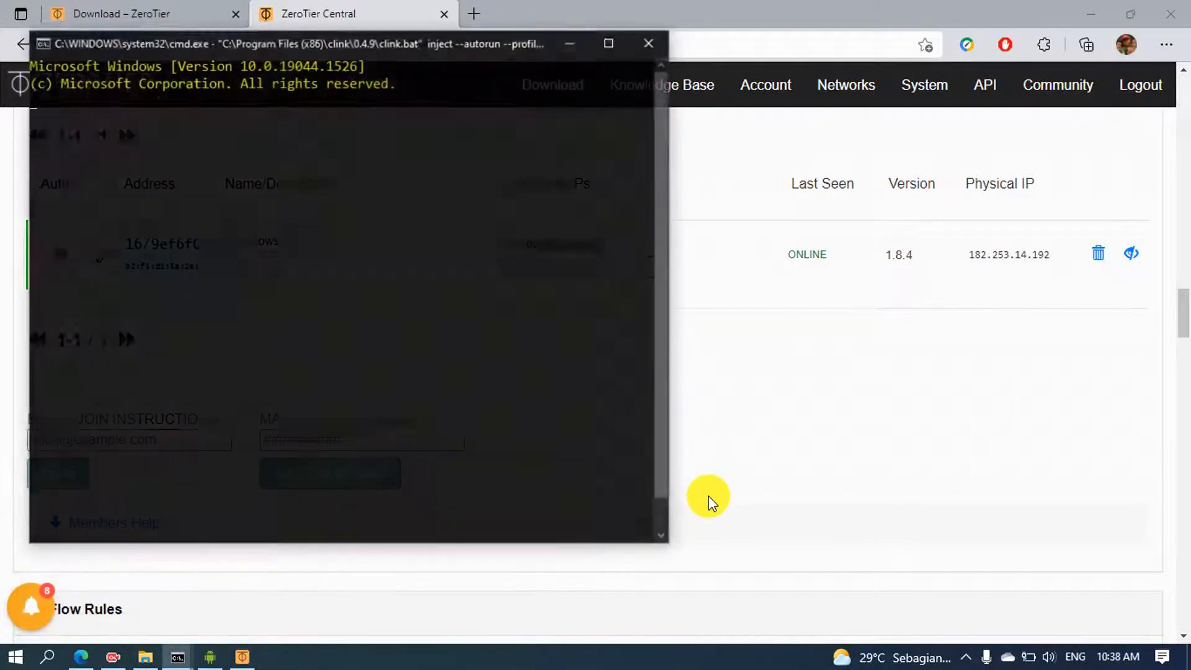
text(ipconfig)
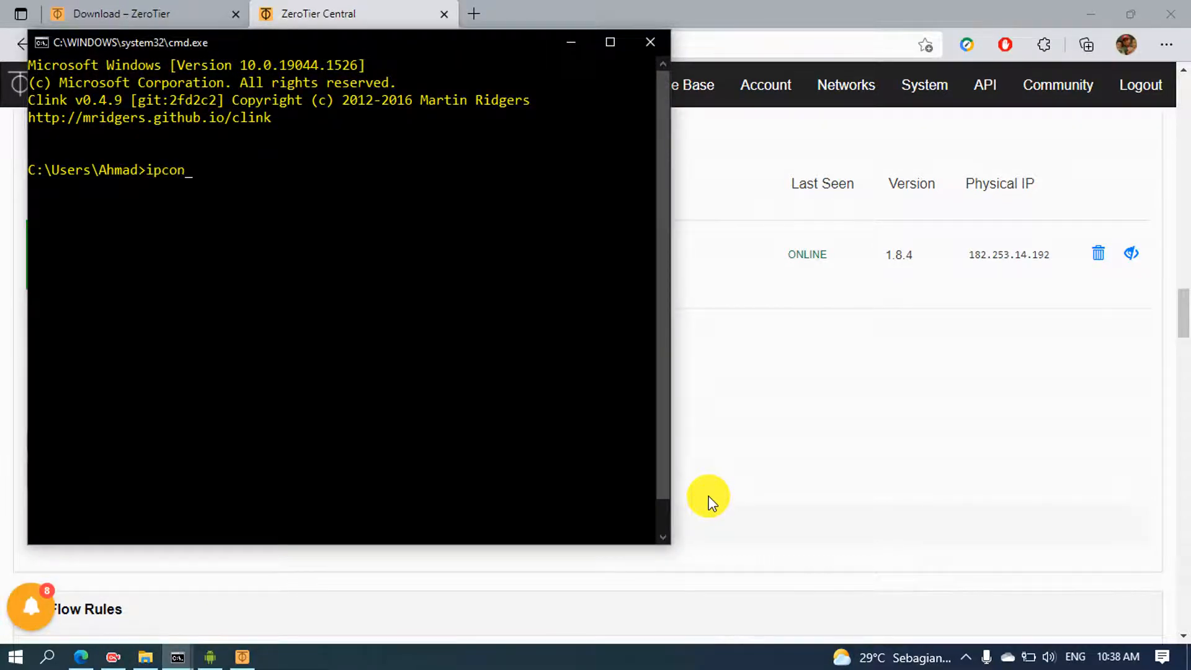
key(Return)
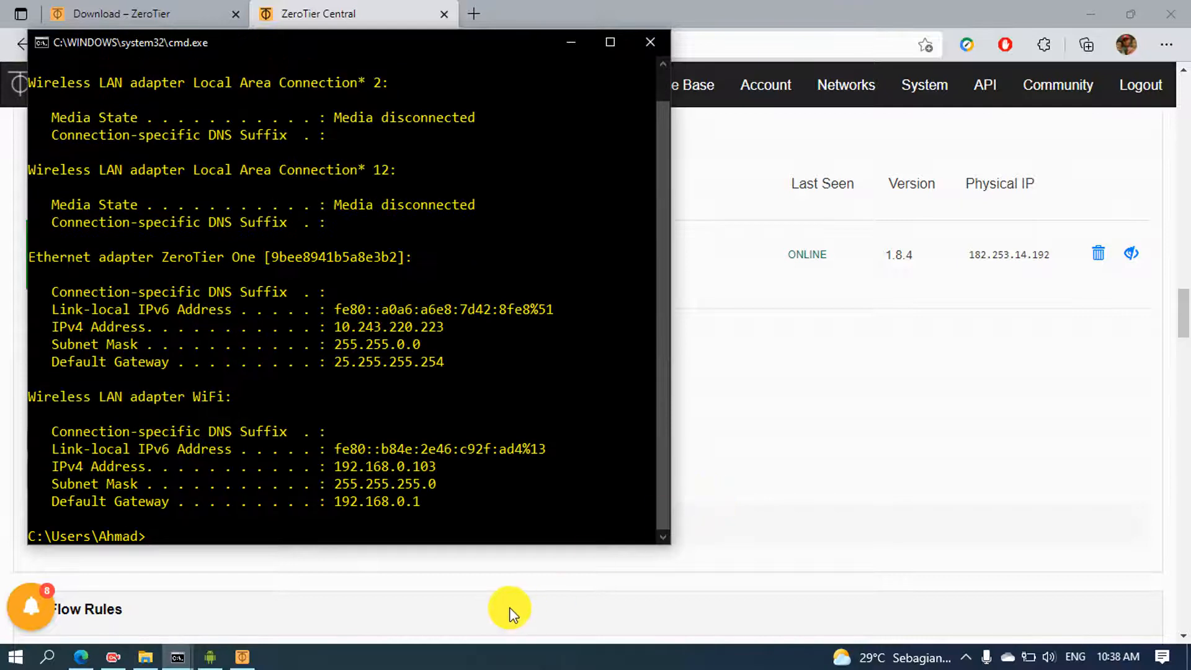
- Confirm the ZeroTier One adapter's IPv4 10.243.220.223 matches the managed IP in Central
scroll(284, 408, up, 1)
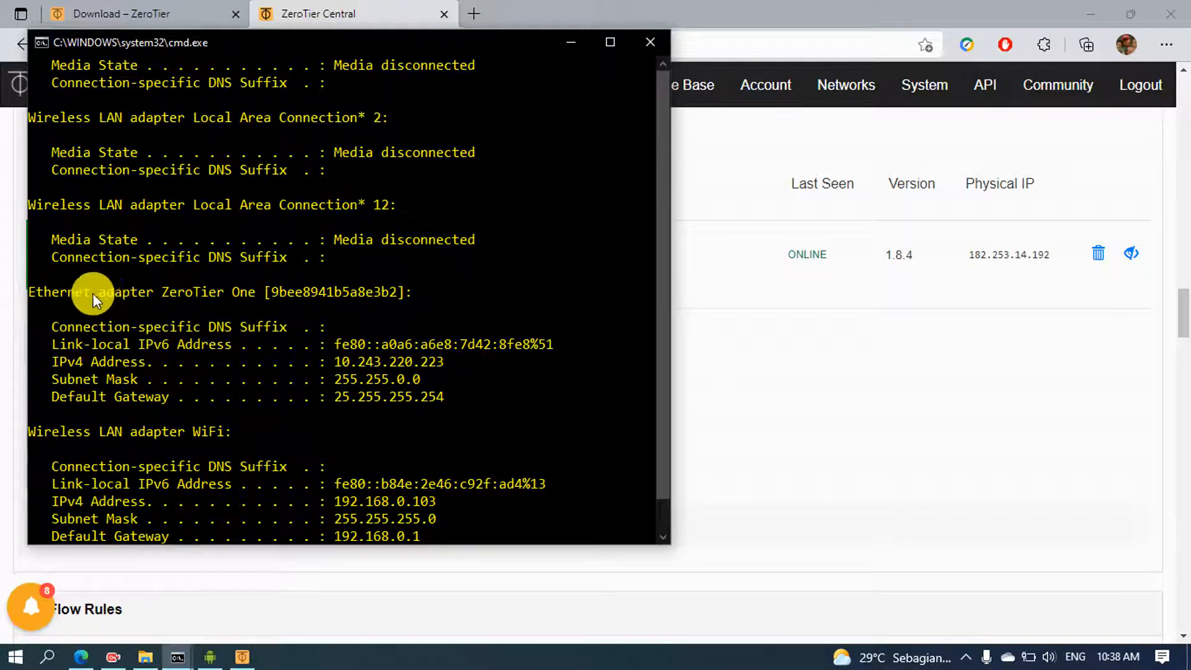
drag(147, 291, 184, 285)
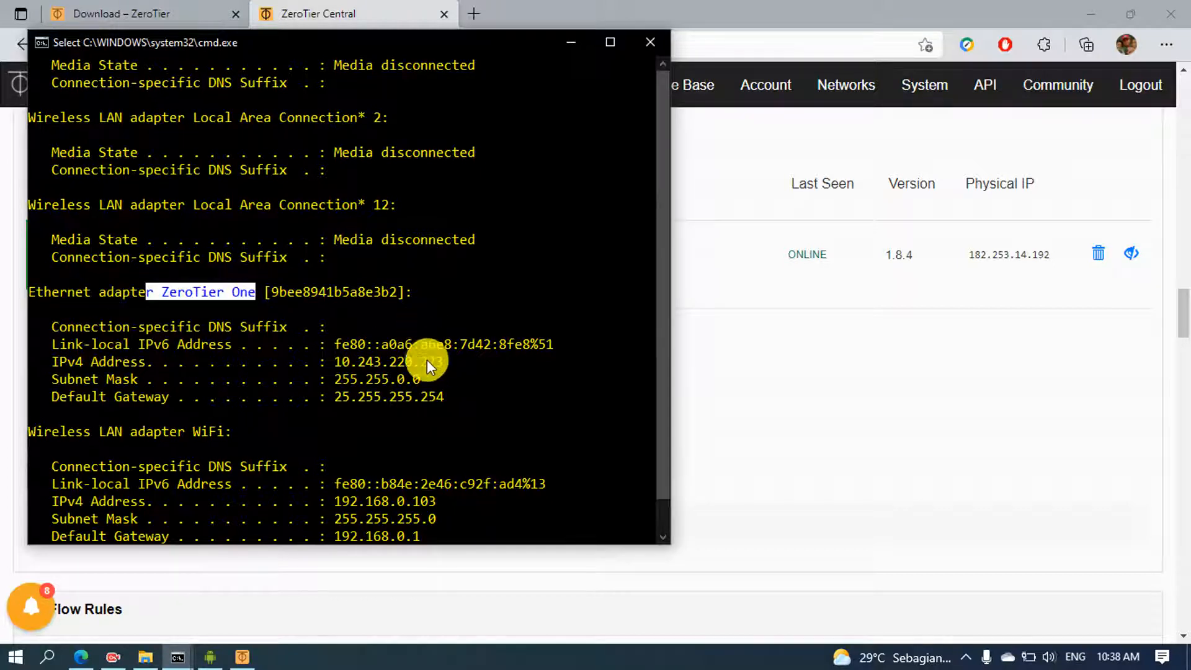
drag(444, 363, 396, 363)
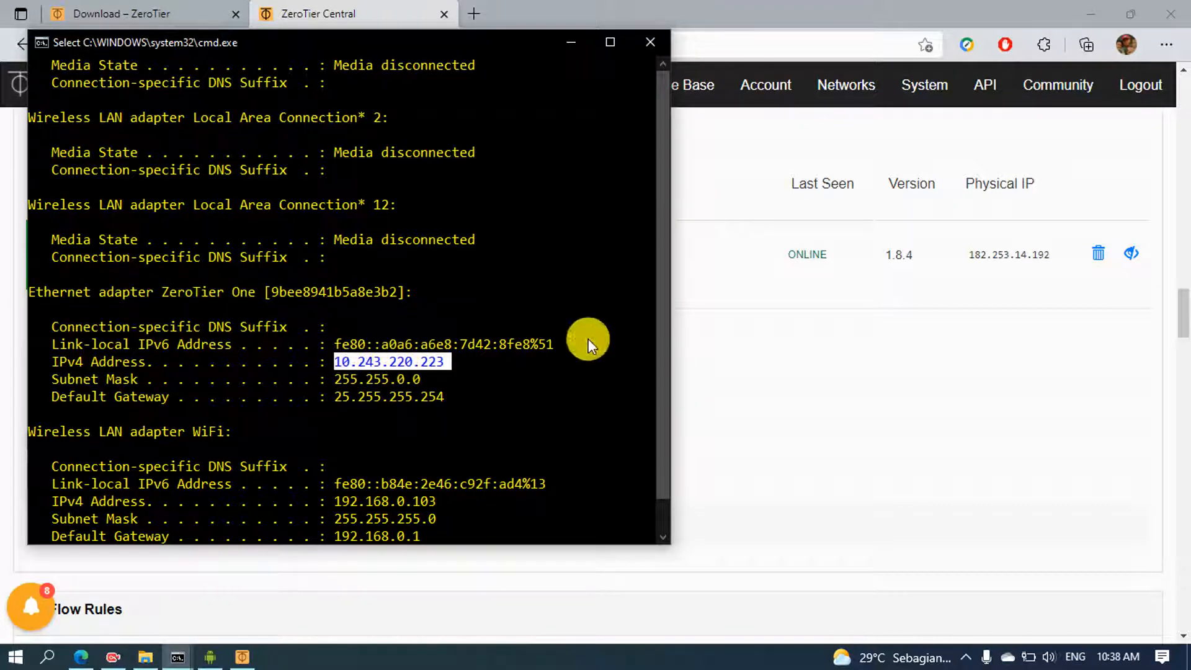
drag(500, 56, 651, 308)
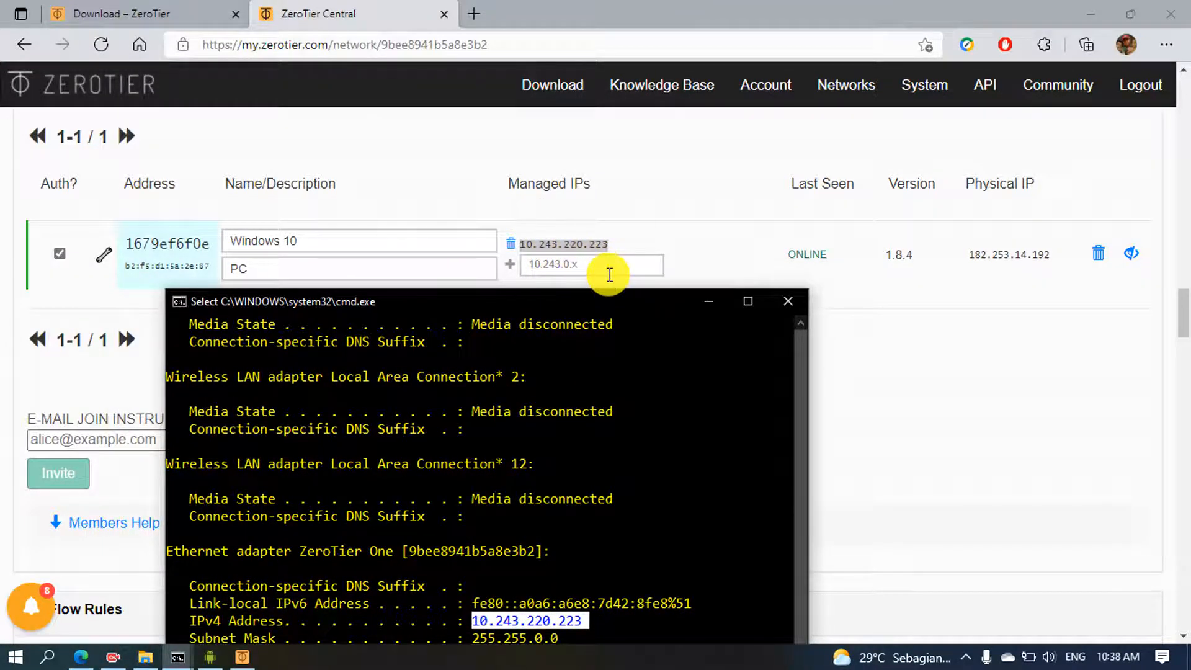
drag(614, 293, 625, 137)
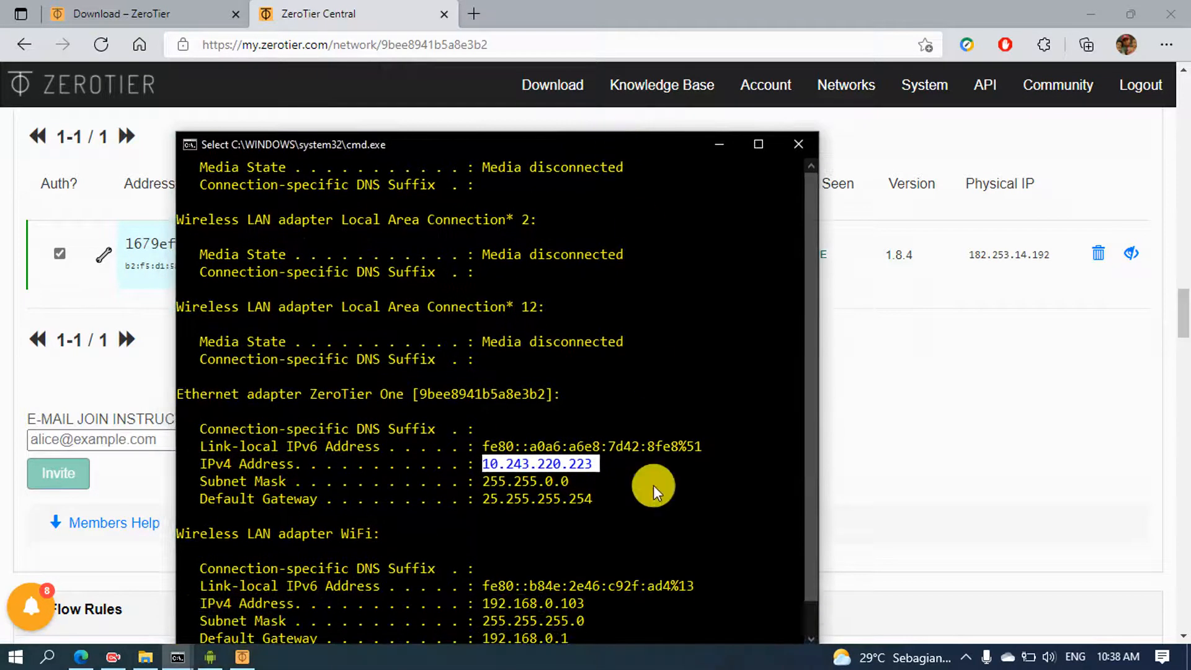
click(714, 149)
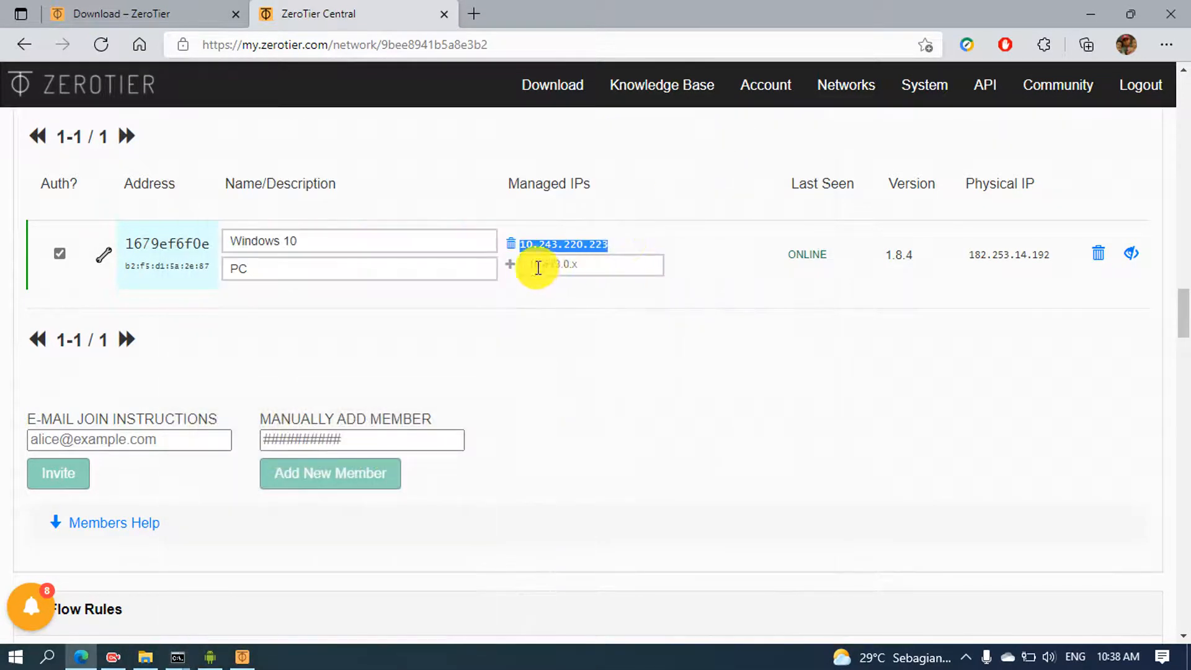
click(627, 249)
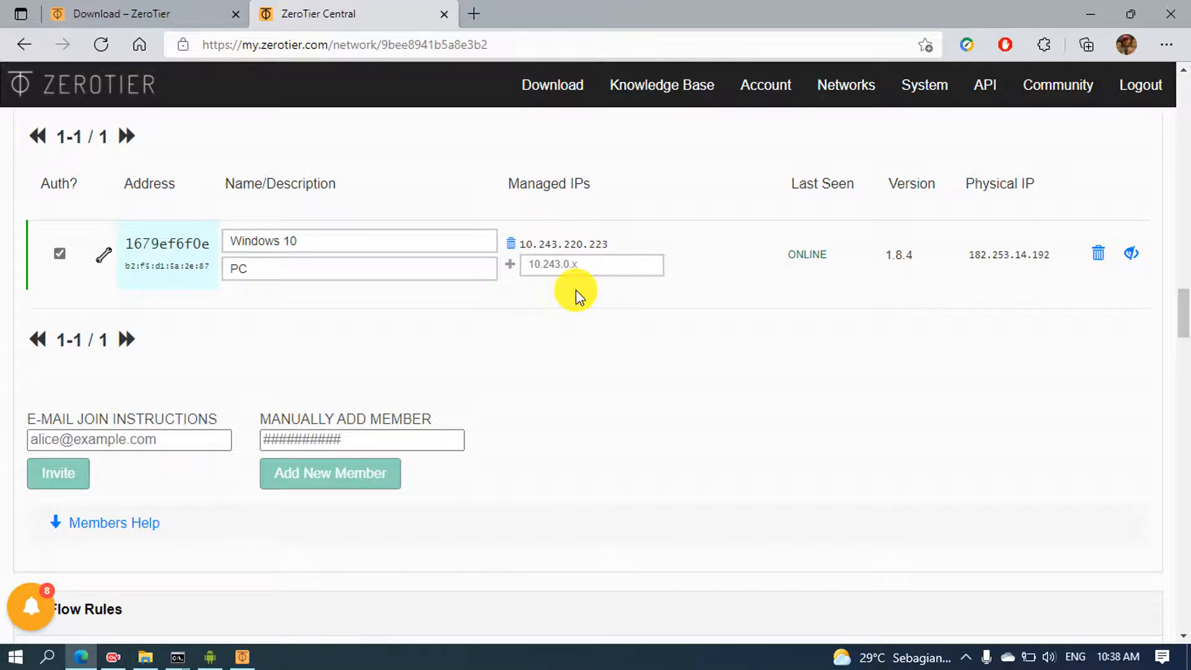
click(1093, 12)
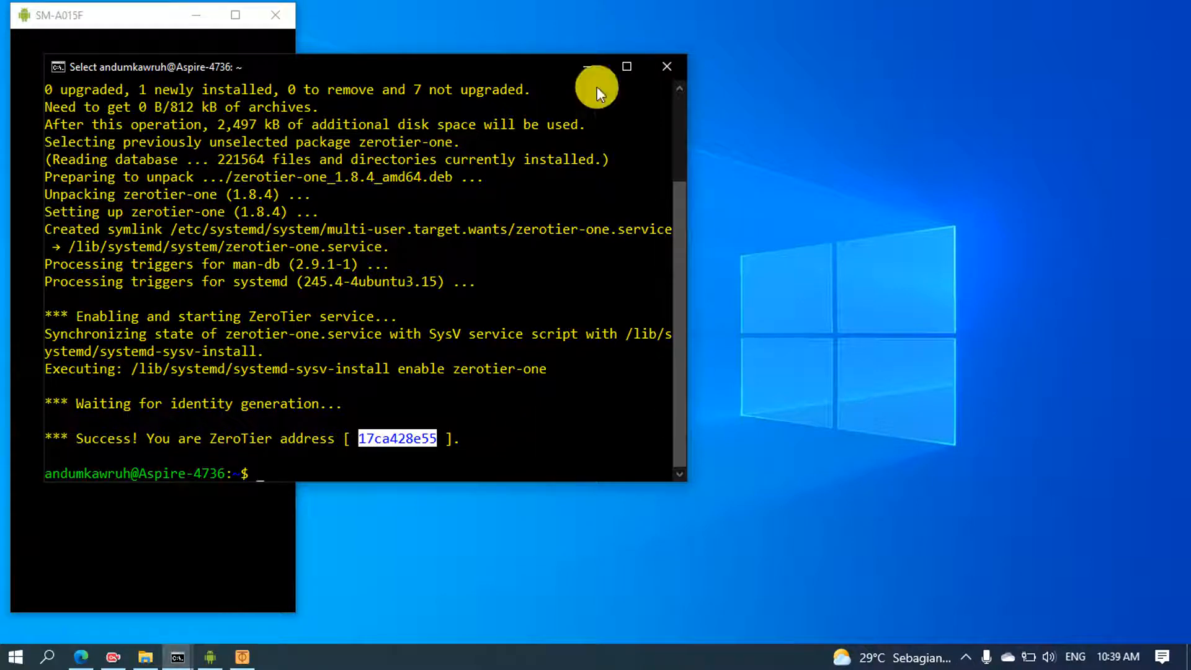
- Maximize the terminal and run 'systemctl enable zerotier-one.service', answering the password prompts
drag(464, 65, 710, 35)
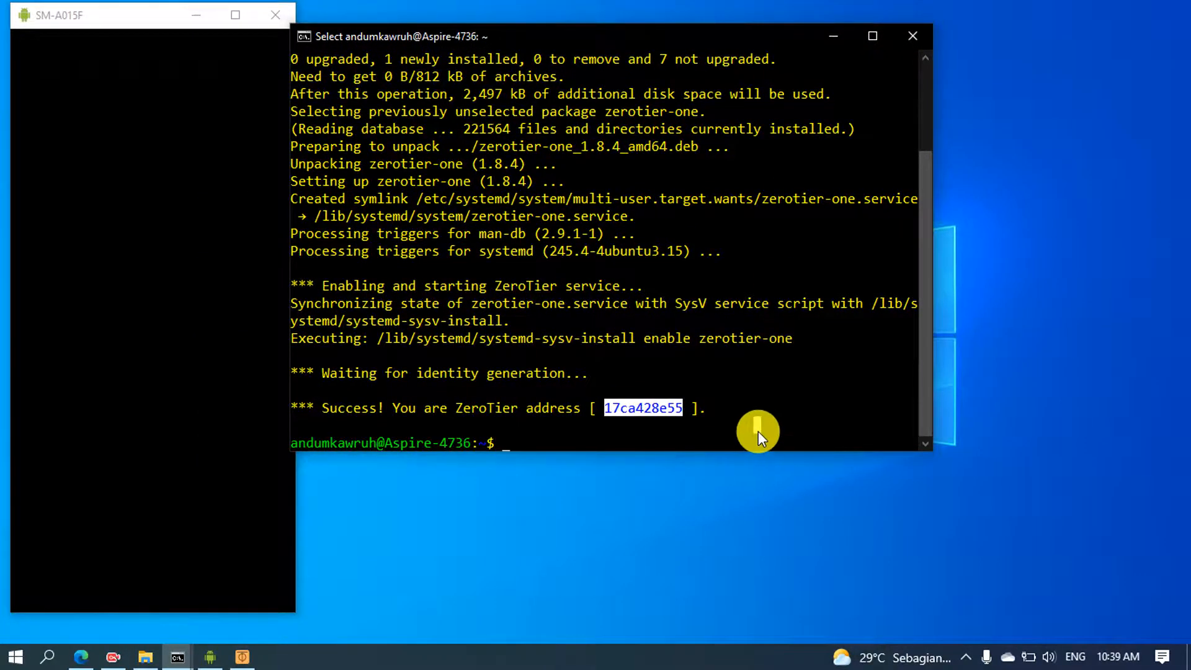
click(871, 36)
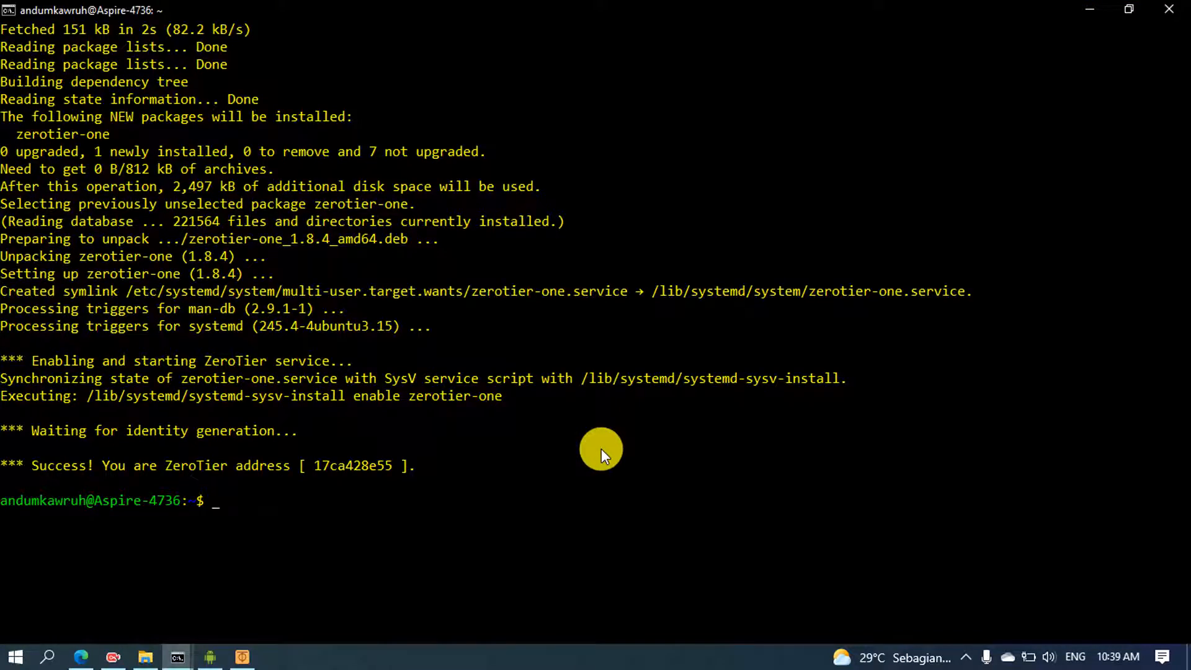
text(systemctl enable)
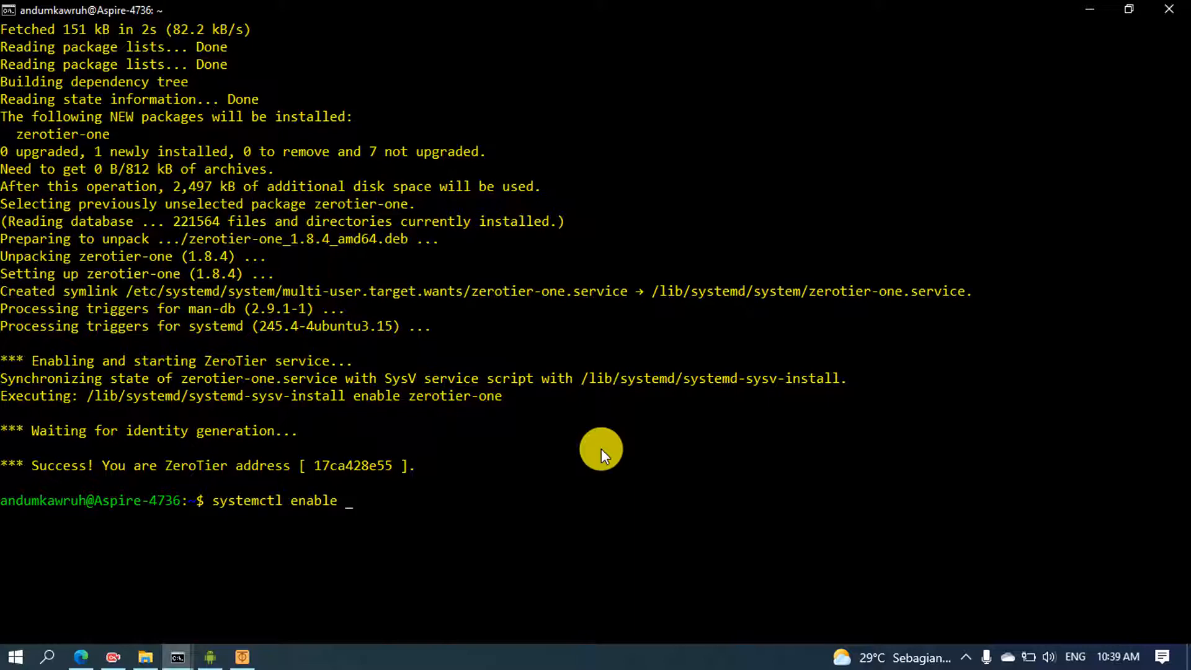
text( zerotier-one.servi)
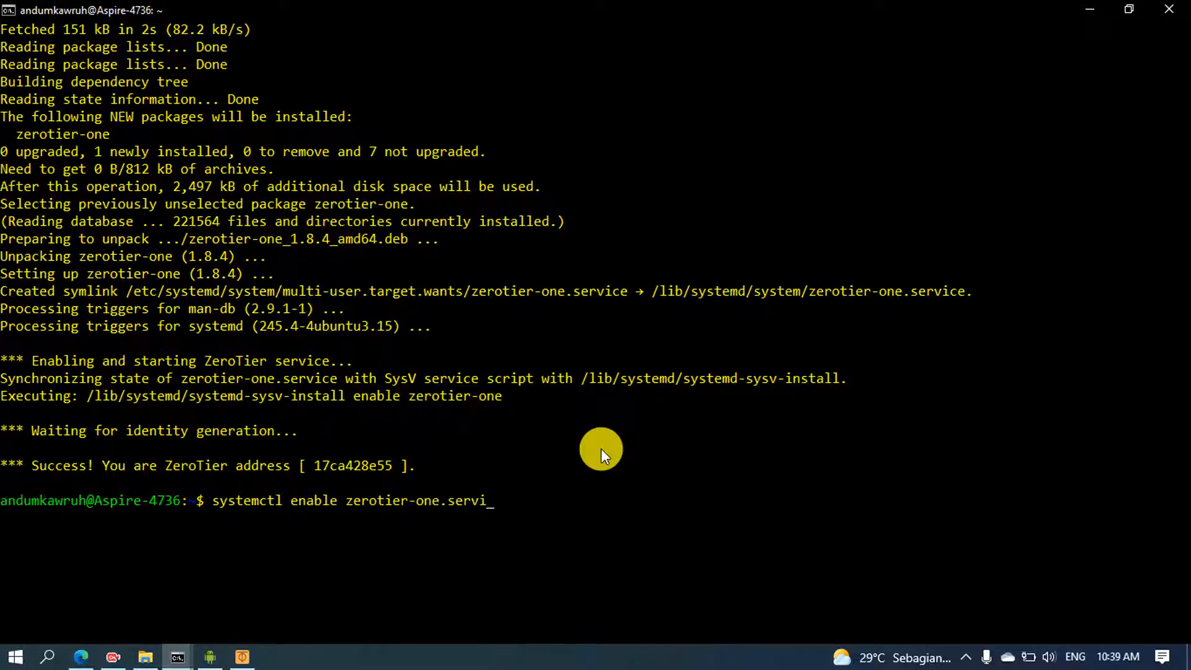
text(ce)
key(Return)
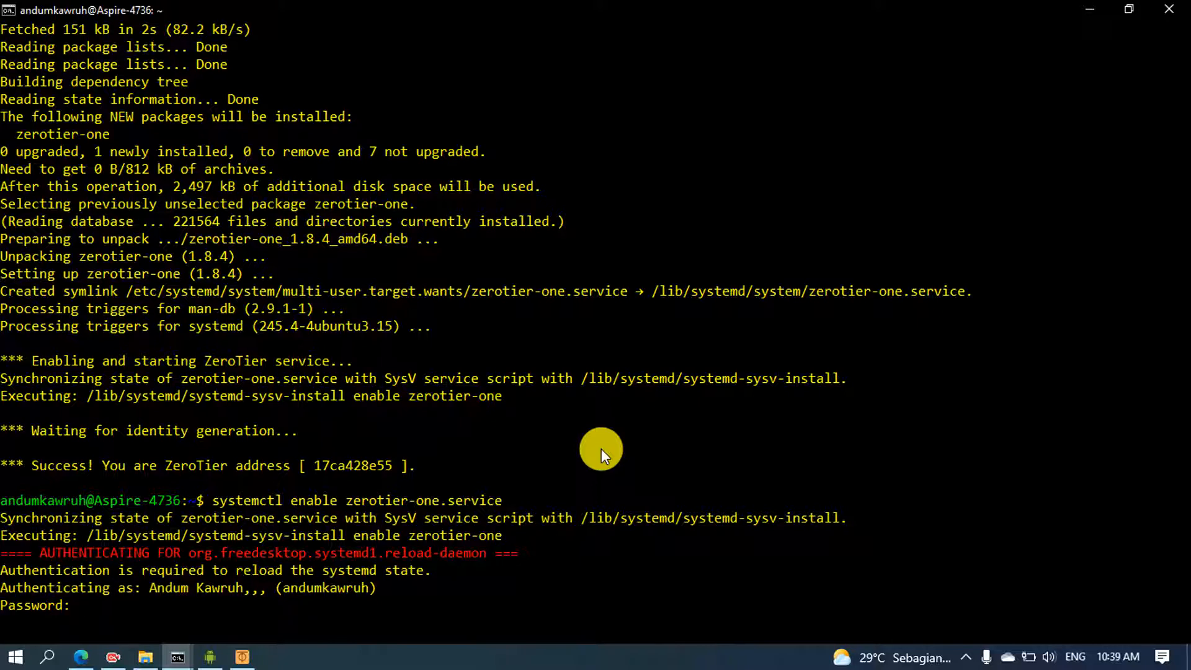
key(Return)
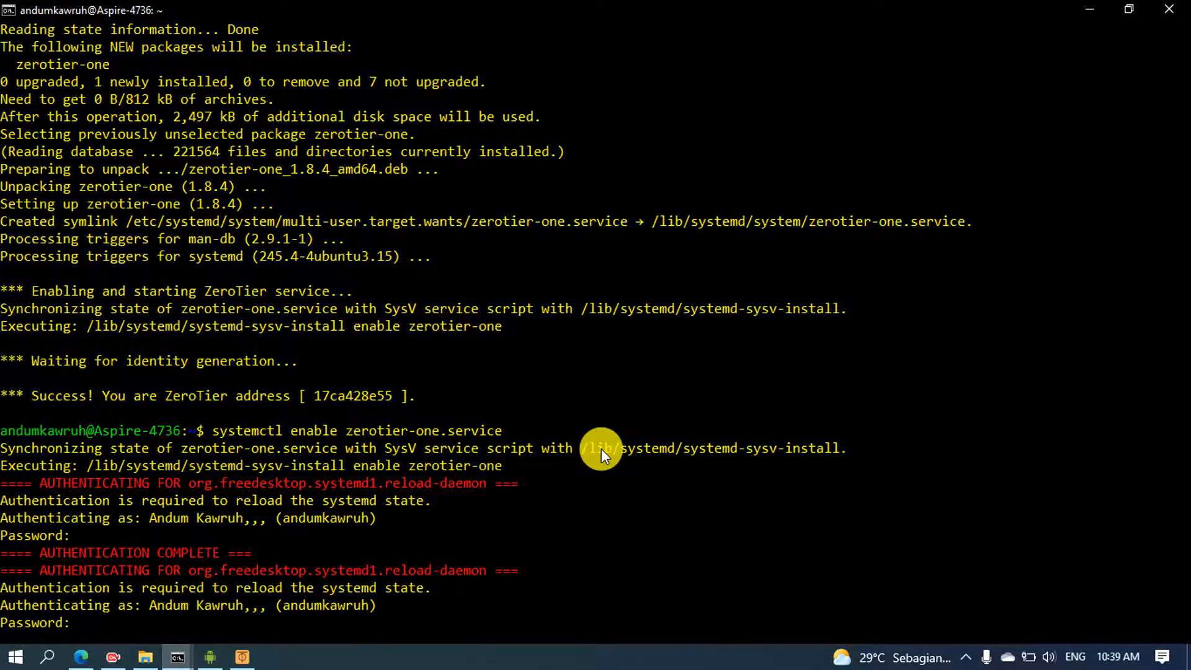
key(Return)
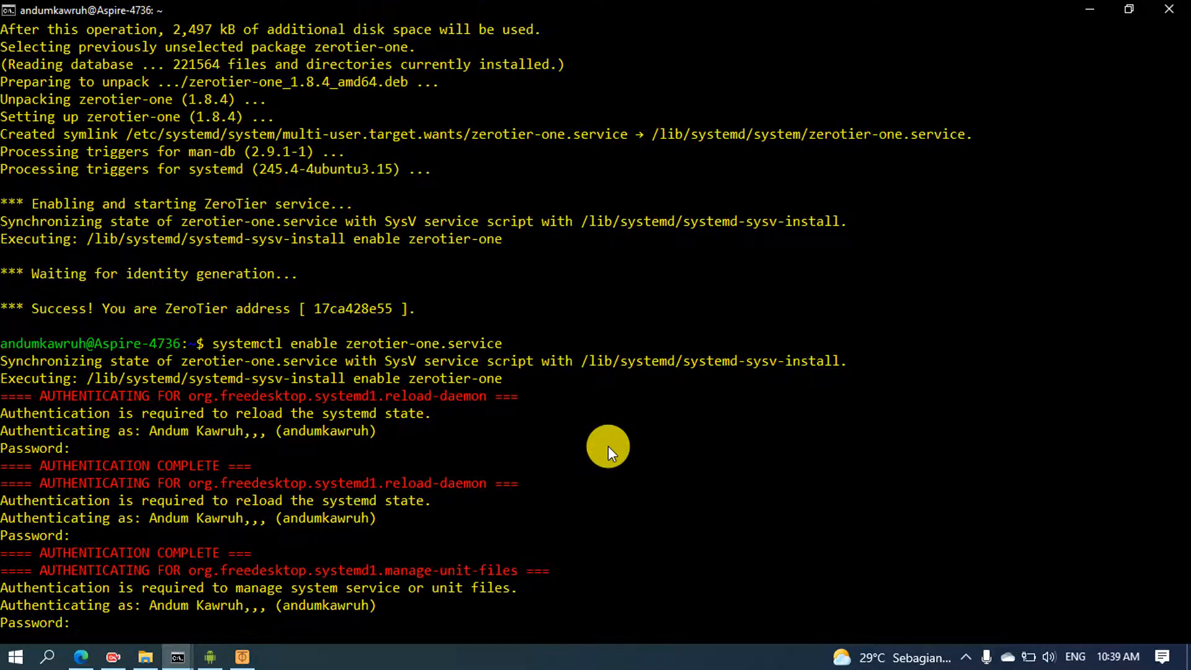
key(Return)
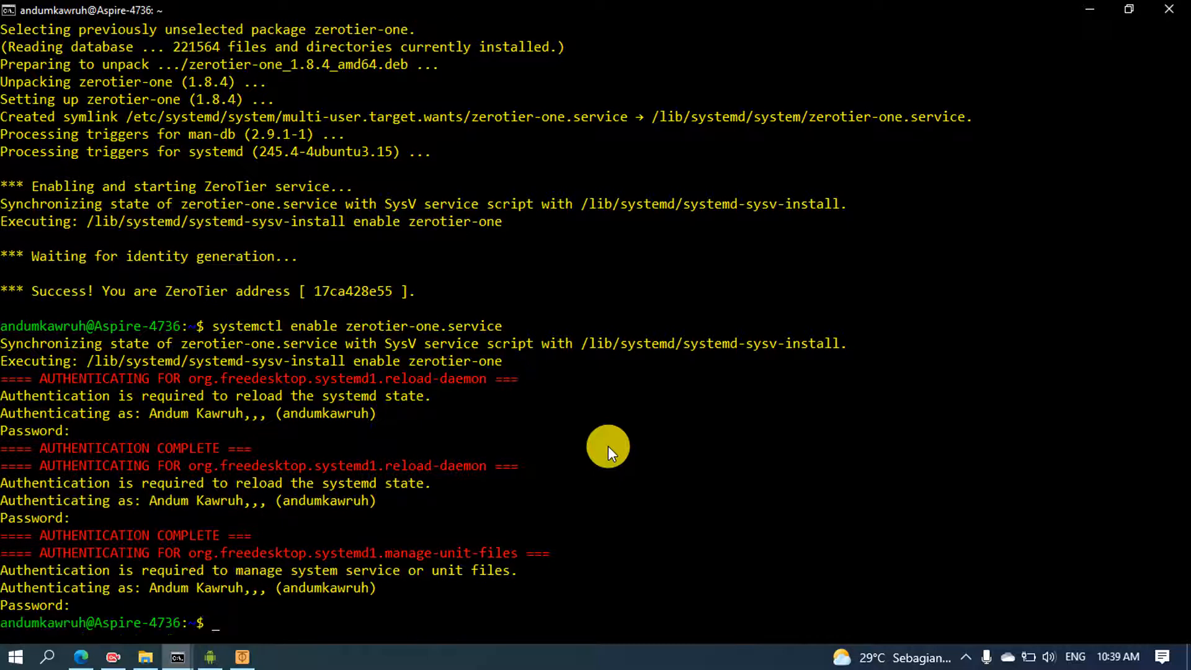
- Rerun the enable command with 'sudo' prepended
key(Up)
key(Left)
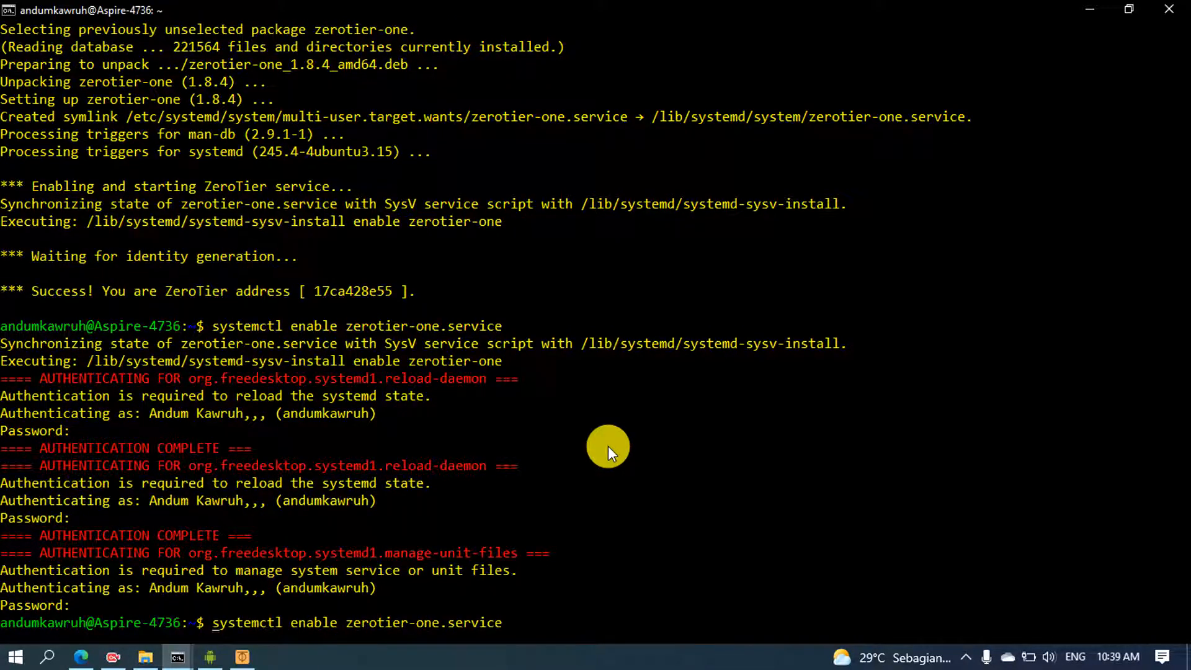
text(sudo)
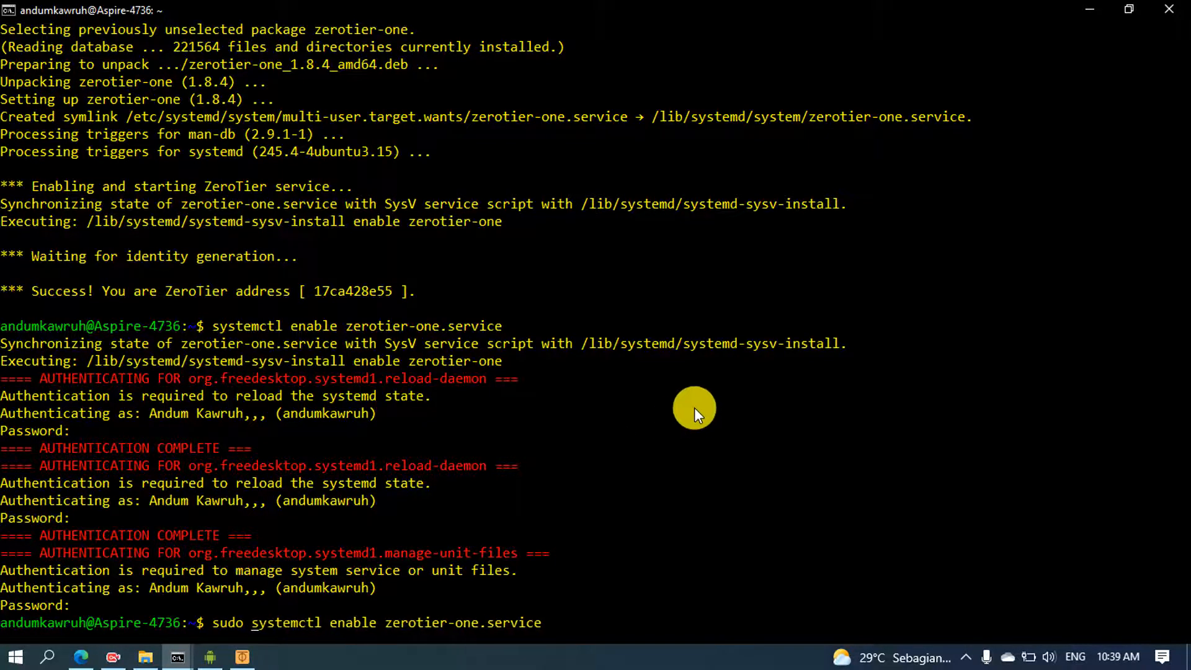
key(Return)
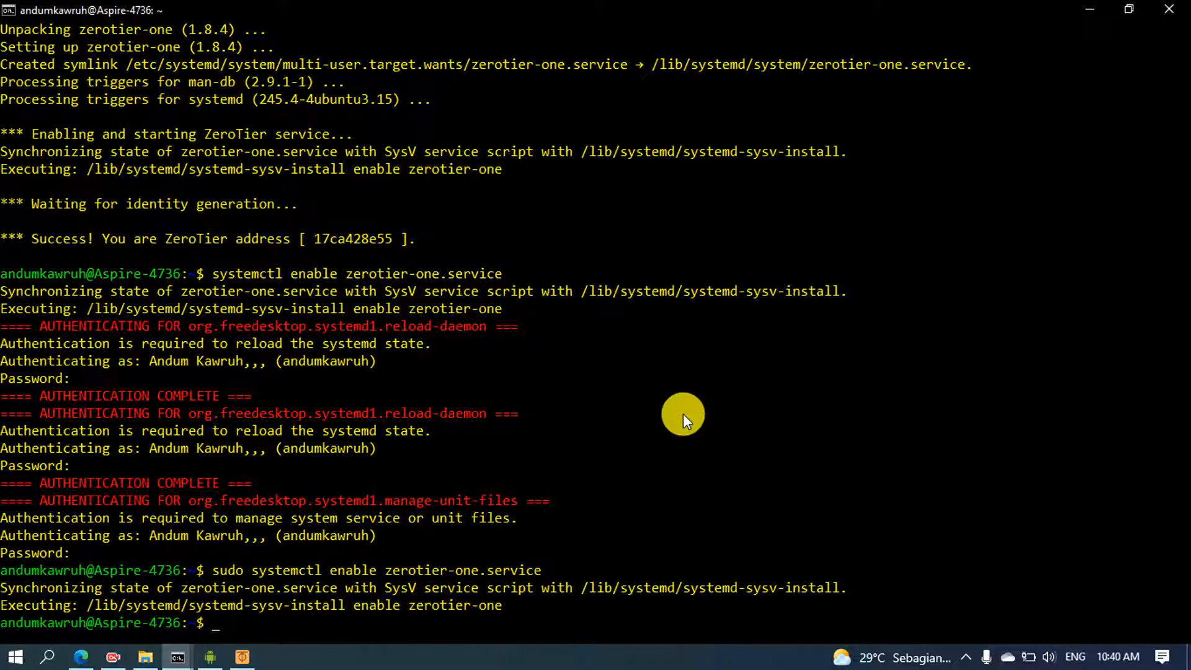
- Clear the terminal and start typing the 'sudo zerotier-cli join' command
text(clear)
key(Return)
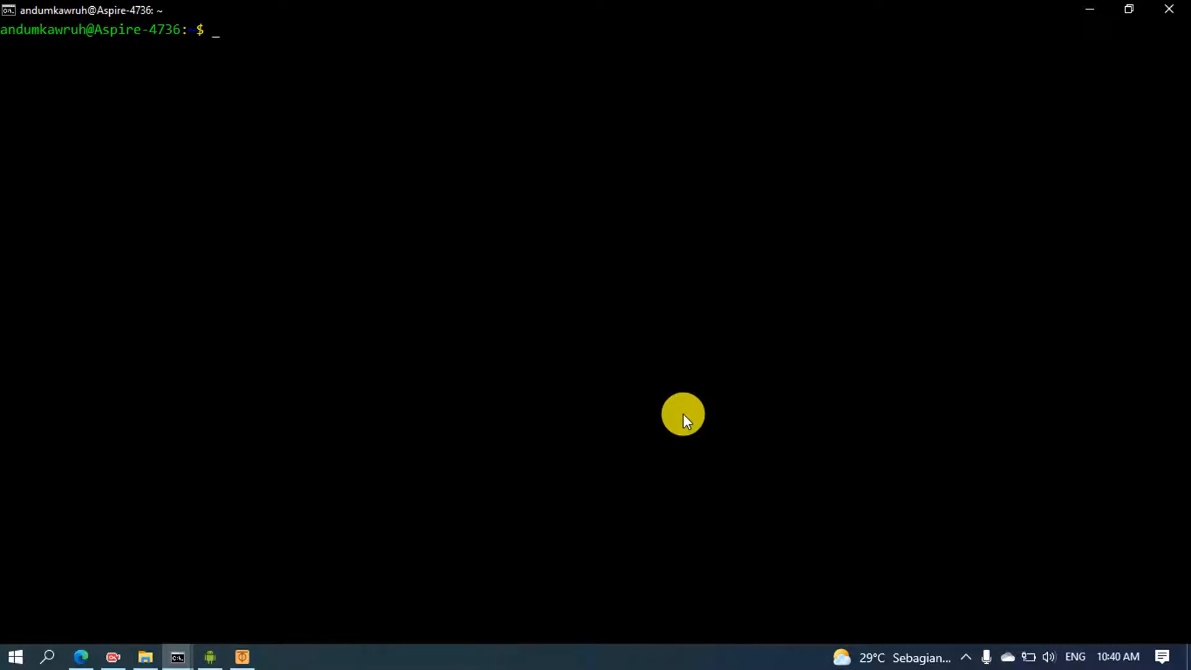
text(zerot)
text(ier-cli join )
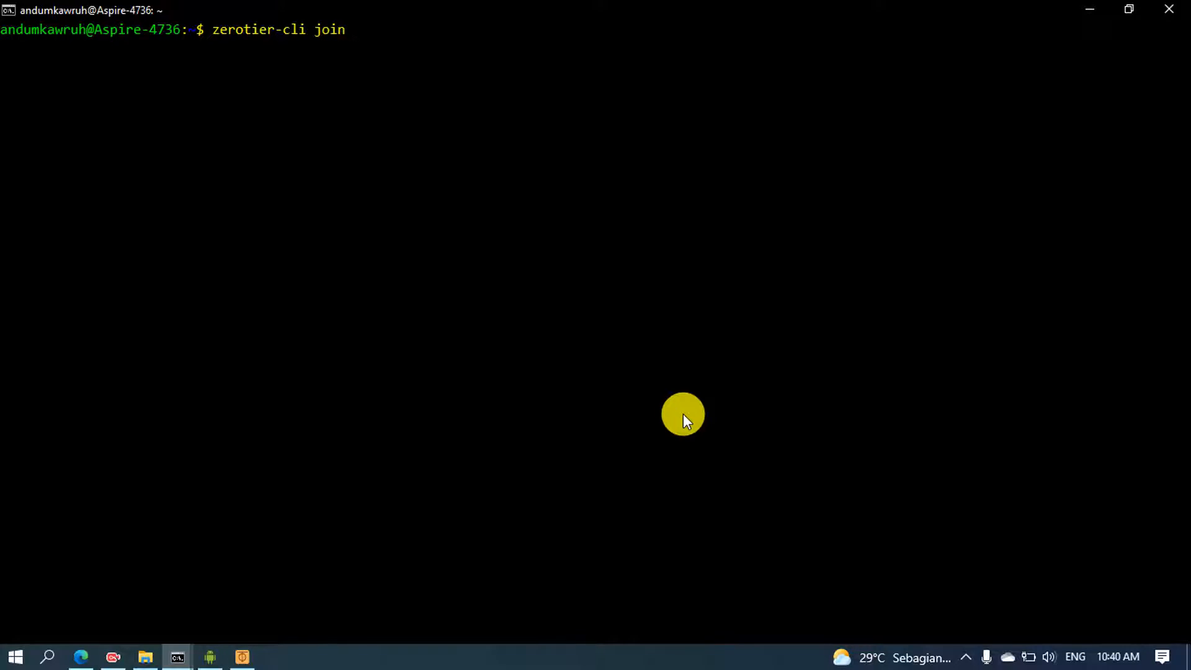
text(sudo)
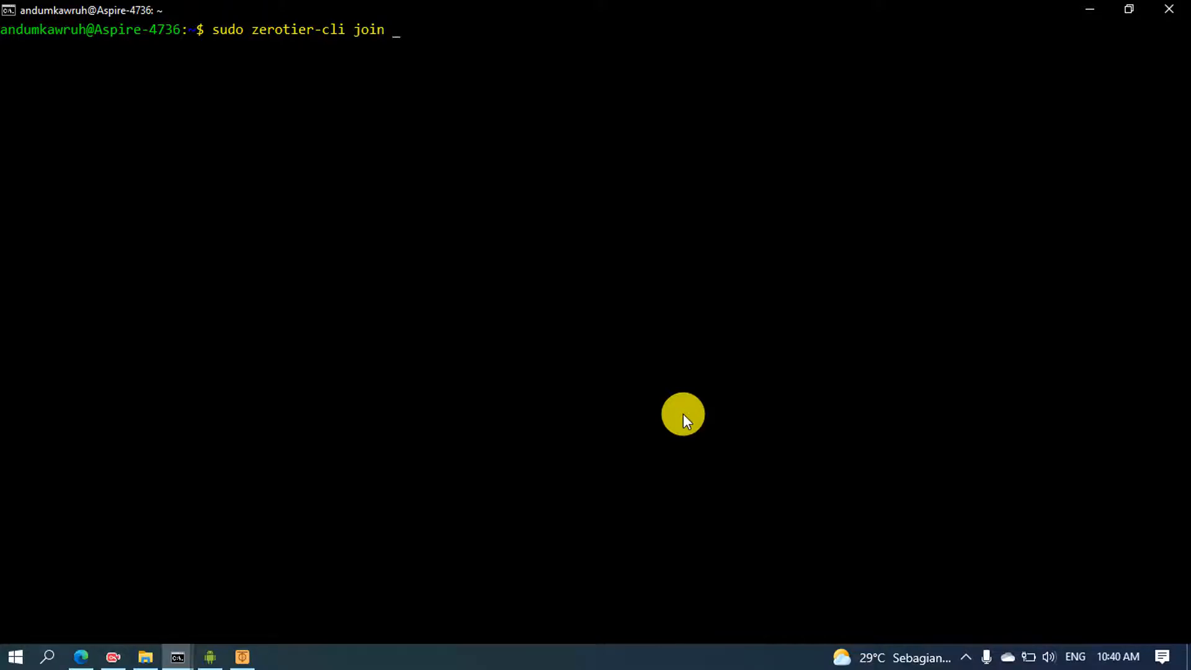
- Copy network ID 9bee8941b5a8e3b2 from ZeroTier Central, paste it in, and run the join
click(80, 656)
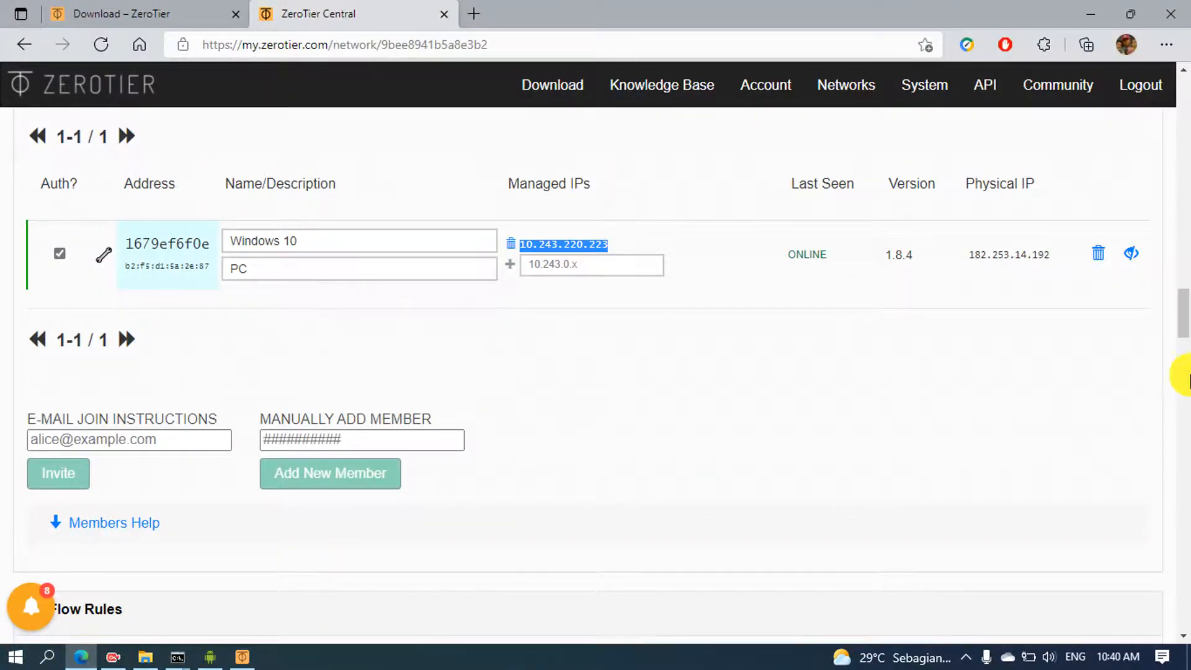
drag(1185, 323, 1177, 94)
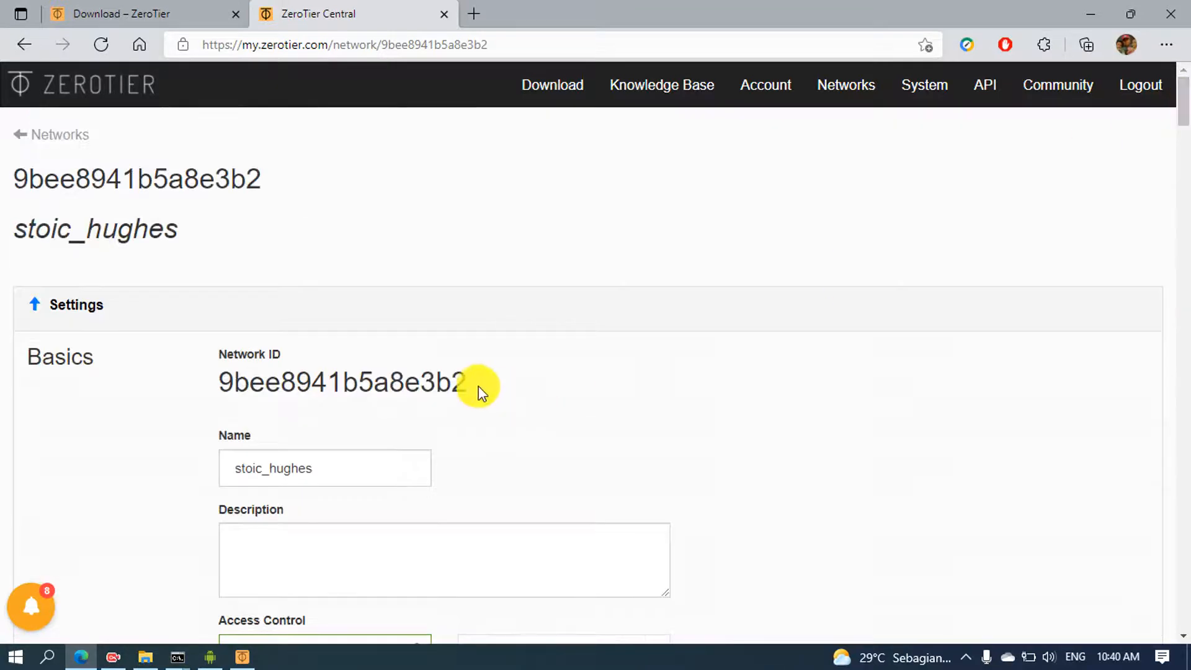
drag(478, 388, 213, 393)
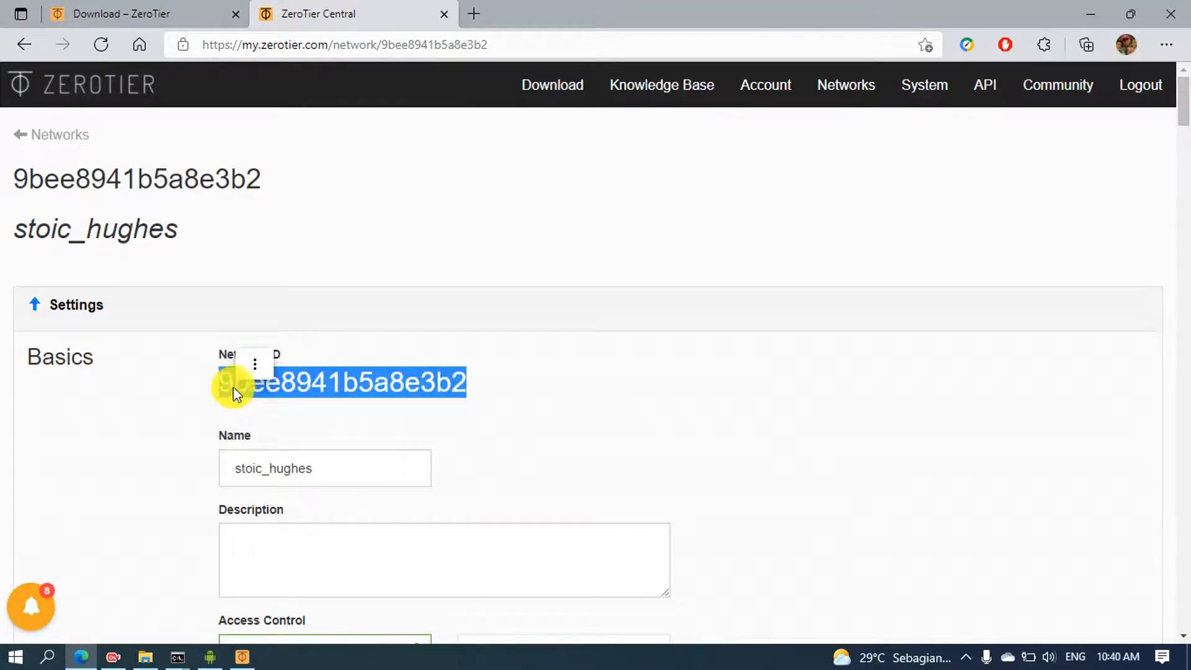
right_click(234, 390)
click(285, 244)
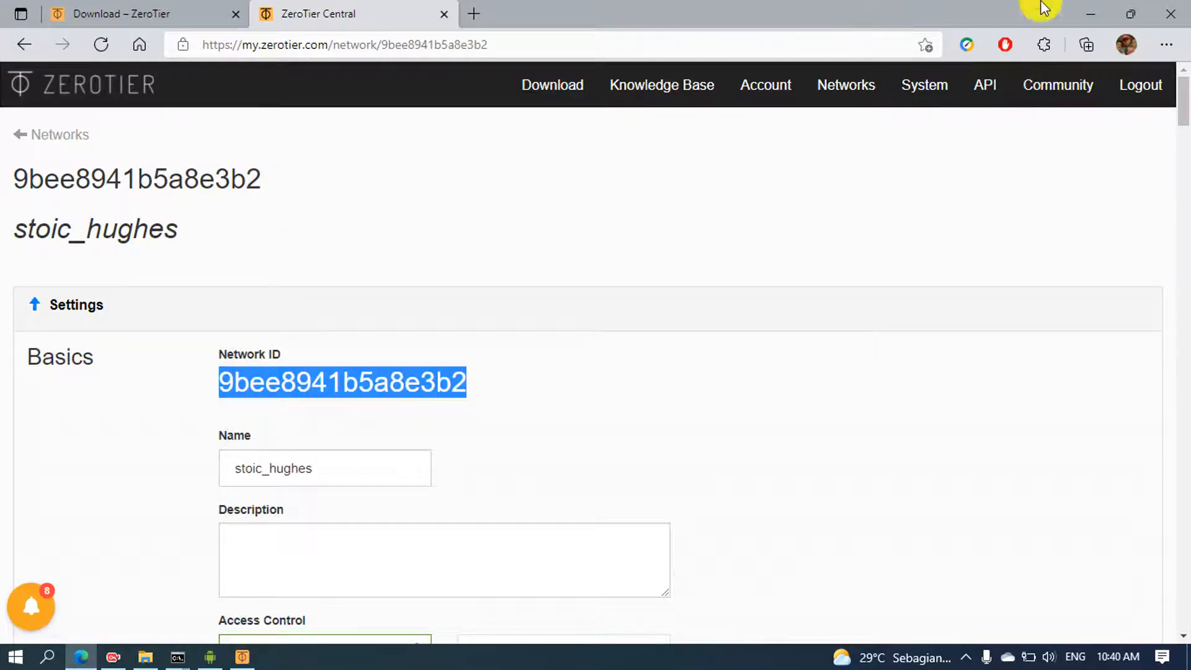
click(1092, 8)
right_click(524, 54)
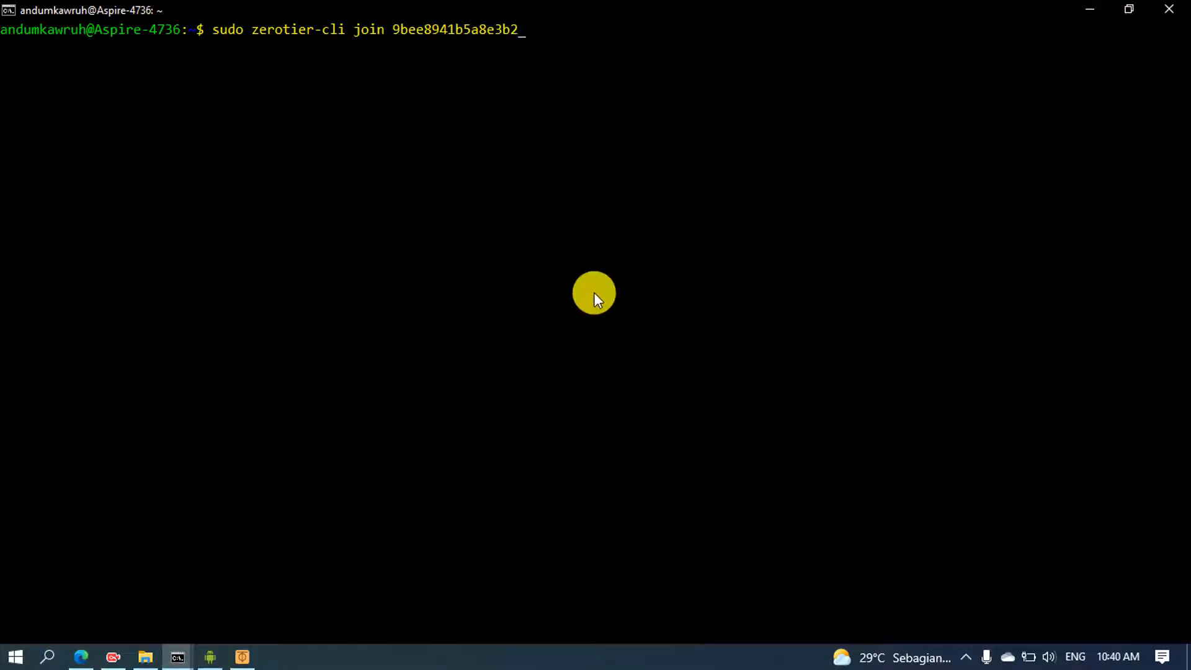
key(Return)
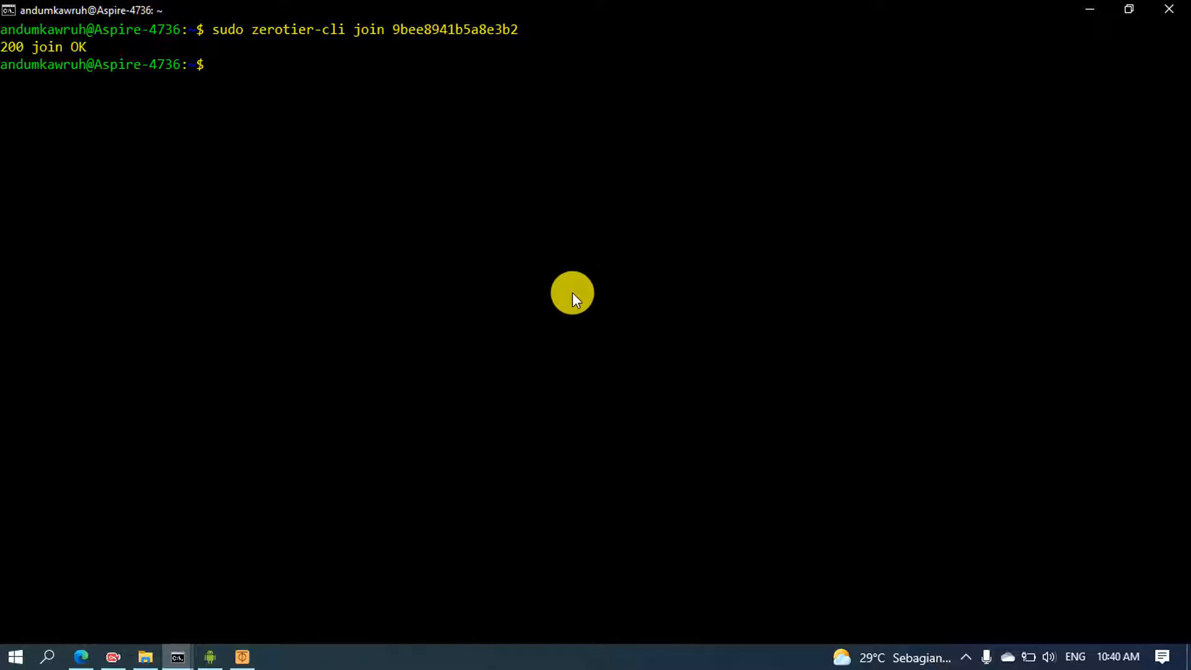
- Run 'zerotier-cli info' to confirm node 17ca428e55 reports ONLINE
key(Up)
key(BackSpace)
key(BackSpace)
key(BackSpace)
key(BackSpace)
key(BackSpace)
key(BackSpace)
key(BackSpace)
key(BackSpace)
key(BackSpace)
key(BackSpace)
key(BackSpace)
key(BackSpace)
key(BackSpace)
key(BackSpace)
key(BackSpace)
key(BackSpace)
key(BackSpace)
key(BackSpace)
key(BackSpace)
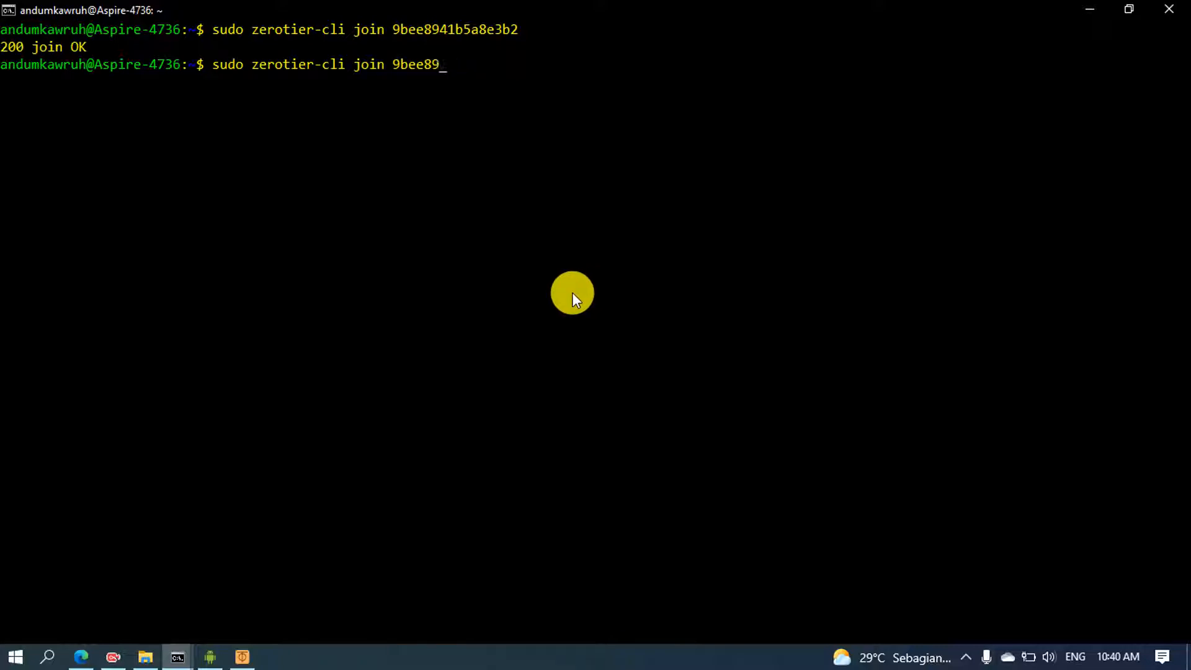
key(BackSpace)
key(BackSpace)
text(info)
key(Return)
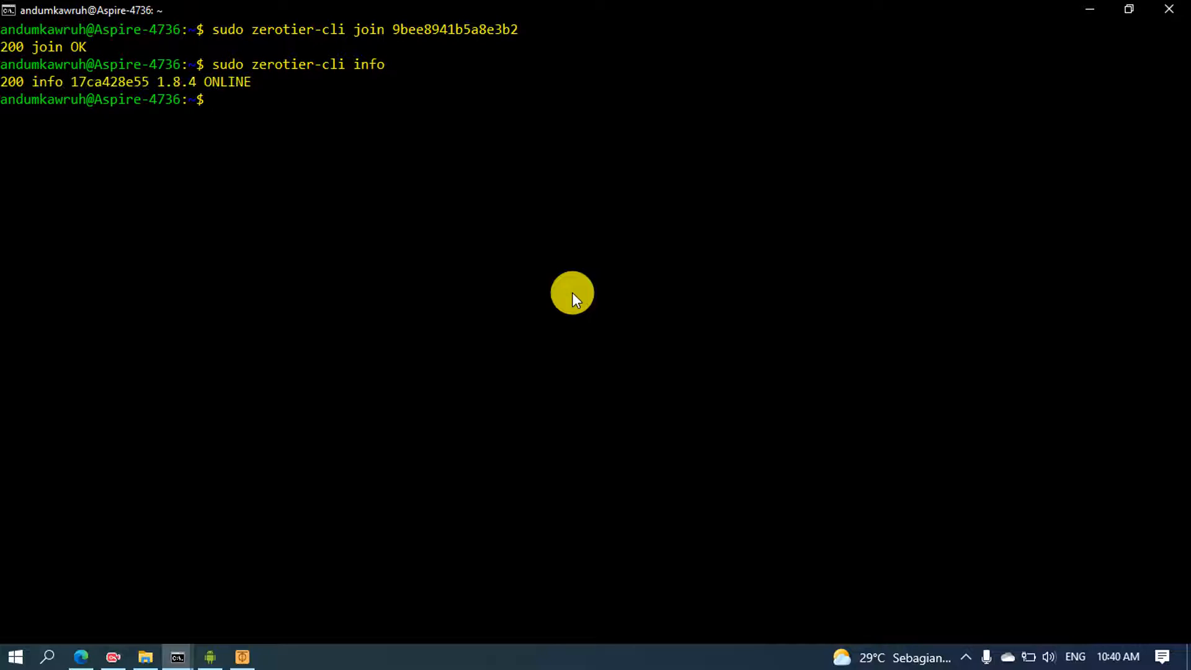
drag(150, 85, 125, 80)
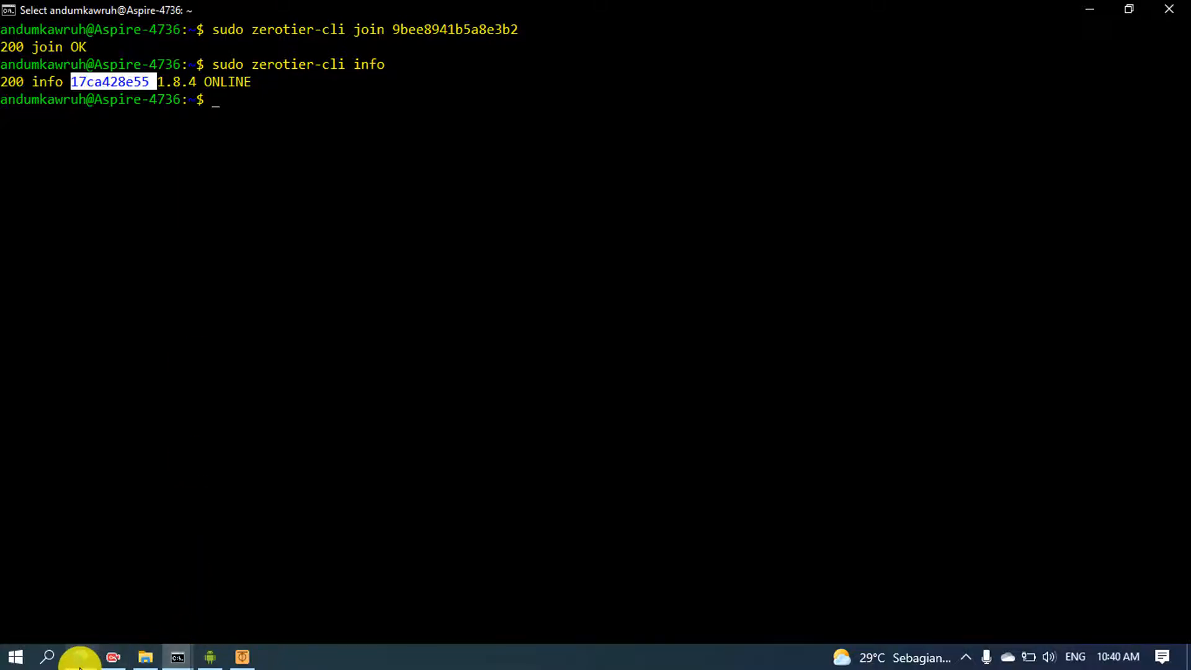
- Reload the network page so new member 17ca428e55 appears in the Members list
click(81, 657)
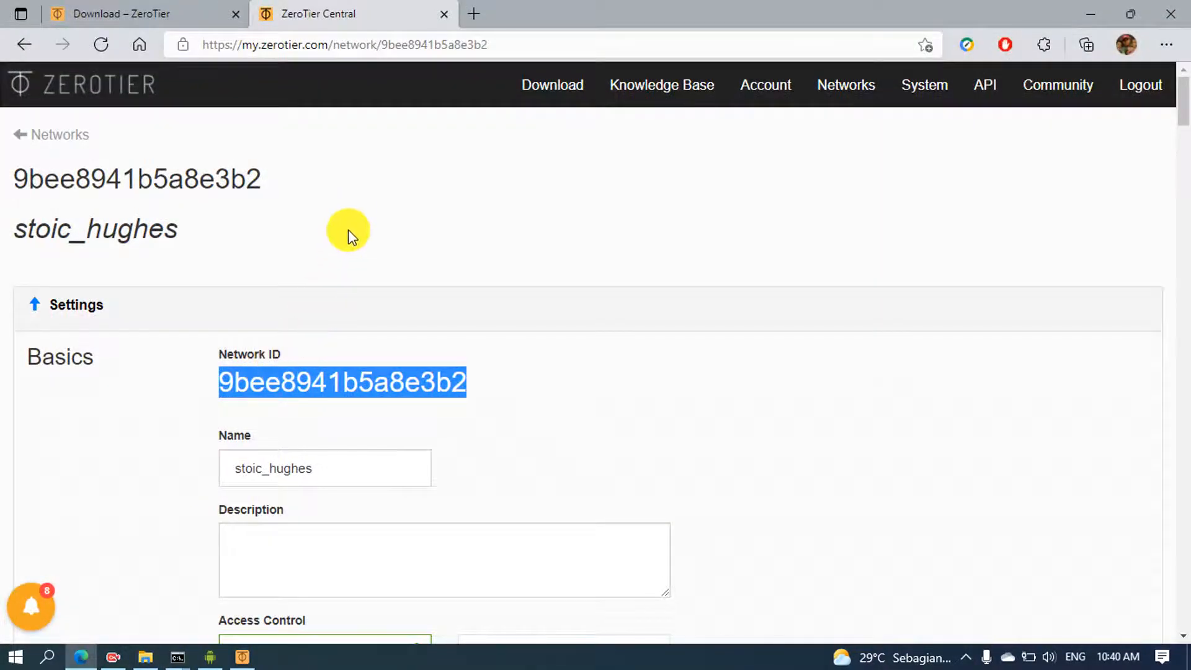
scroll(359, 200, down, 12)
scroll(362, 217, down, 15)
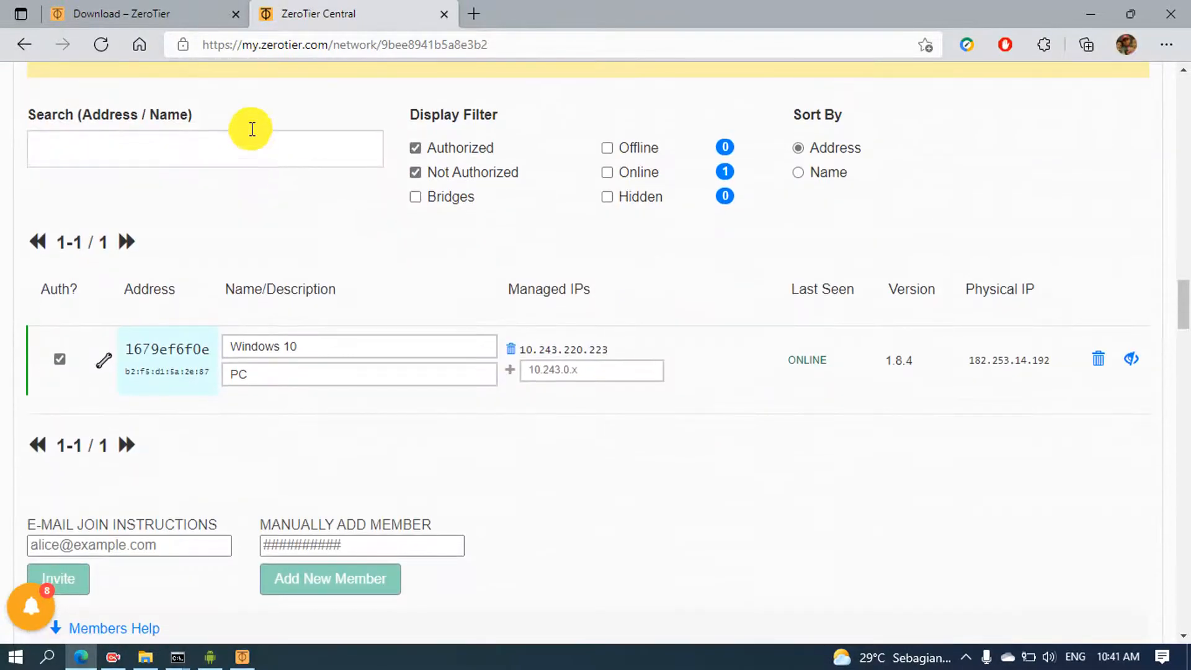
click(103, 43)
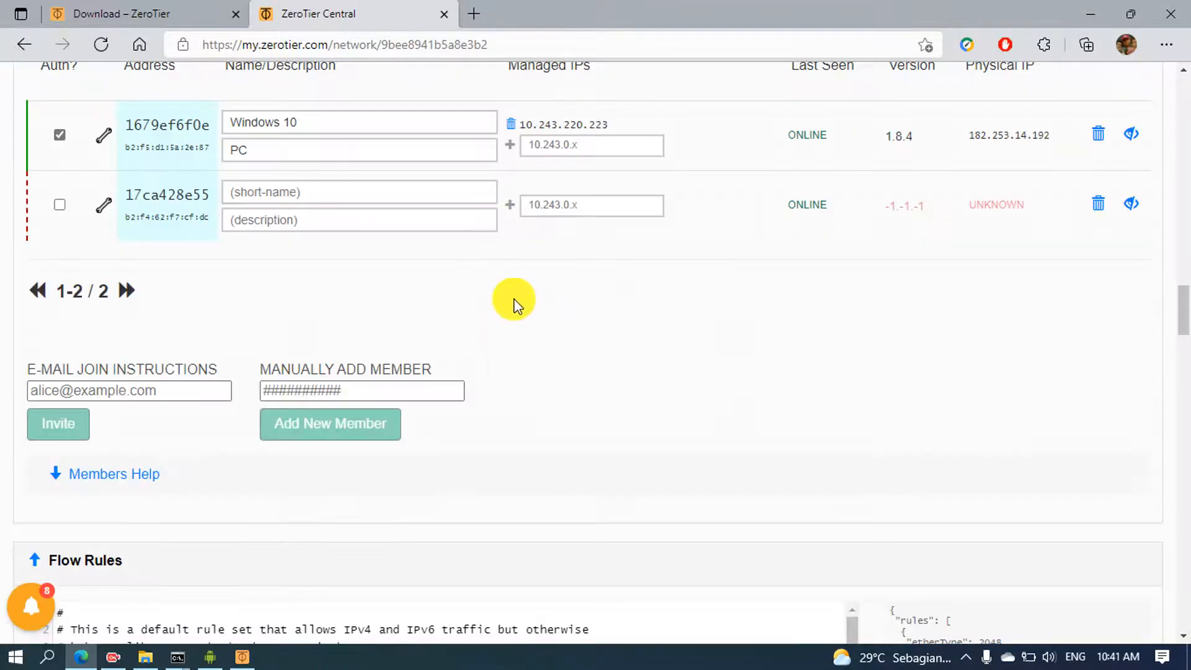
scroll(420, 279, up, 1)
drag(212, 287, 118, 287)
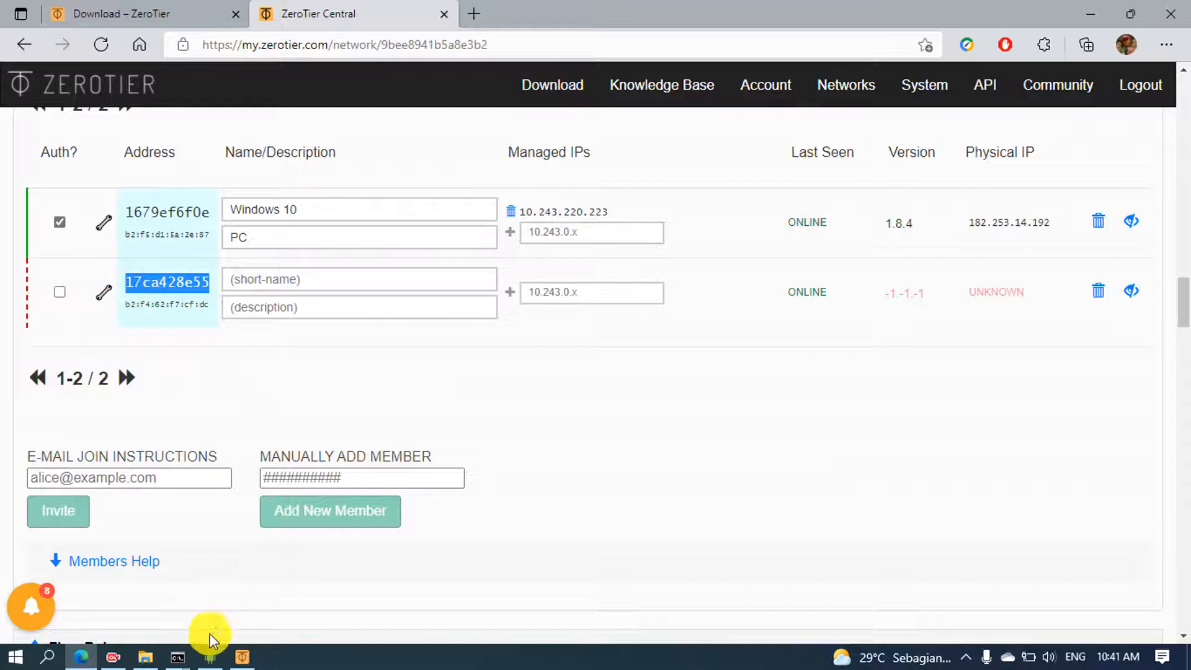
mouse_move(178, 655)
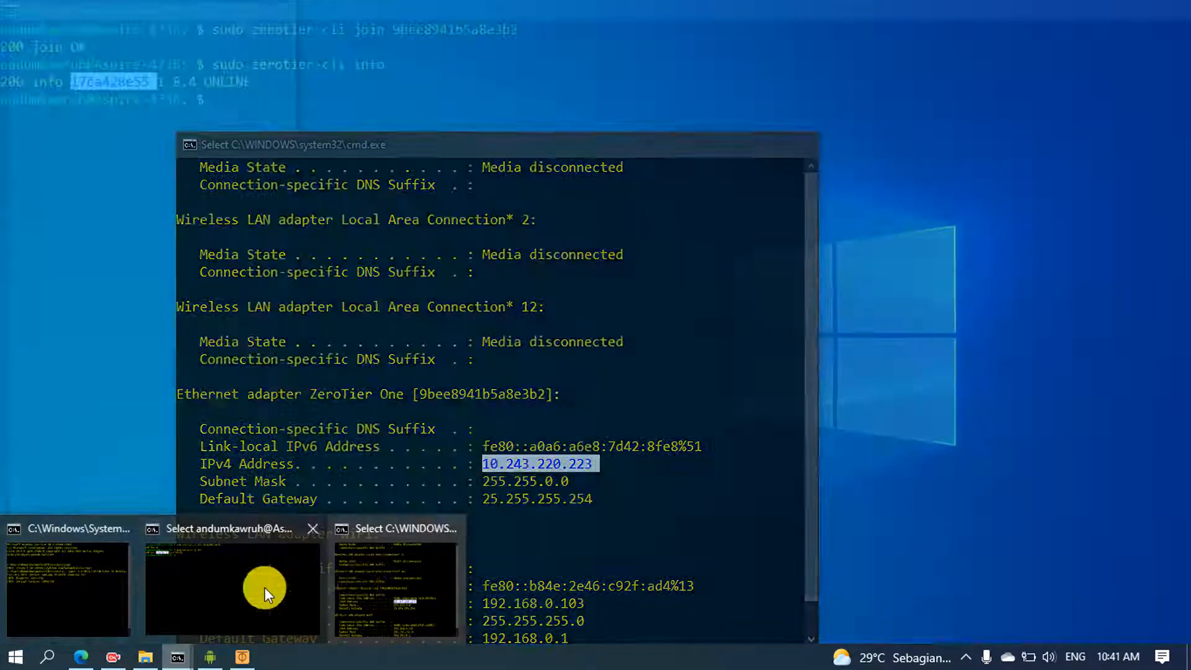
click(265, 587)
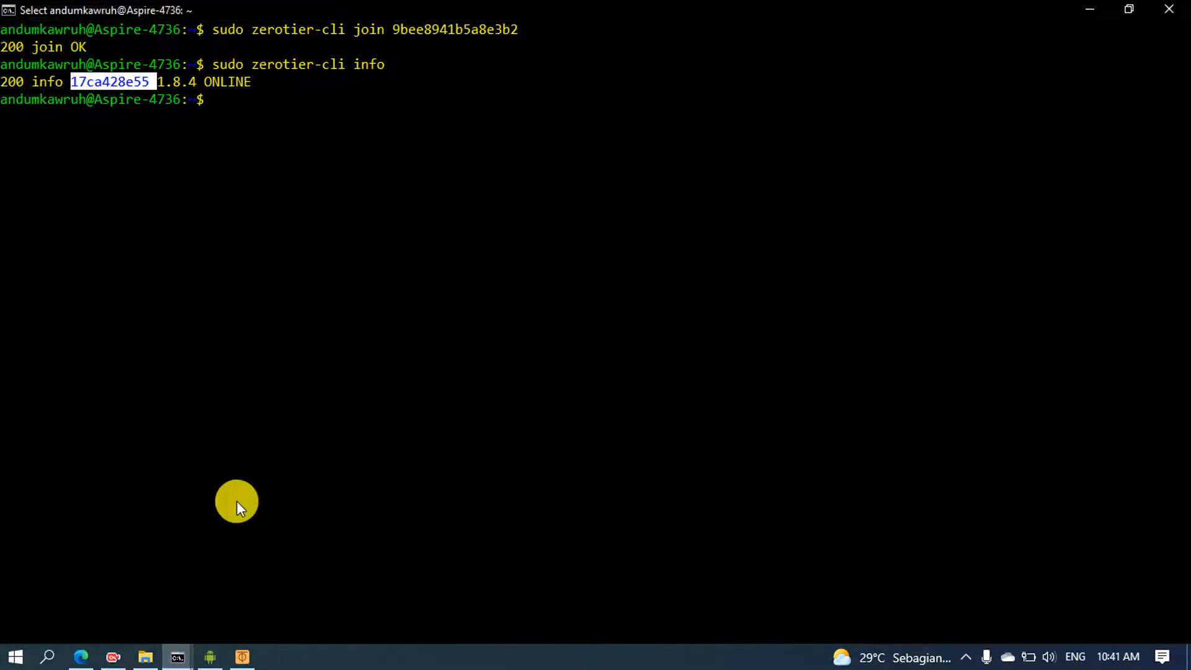
click(1088, 9)
- Name member 17ca428e55 'Linux' with description 'Laptop', authorize it, and select IP 10.243.237.34
click(312, 282)
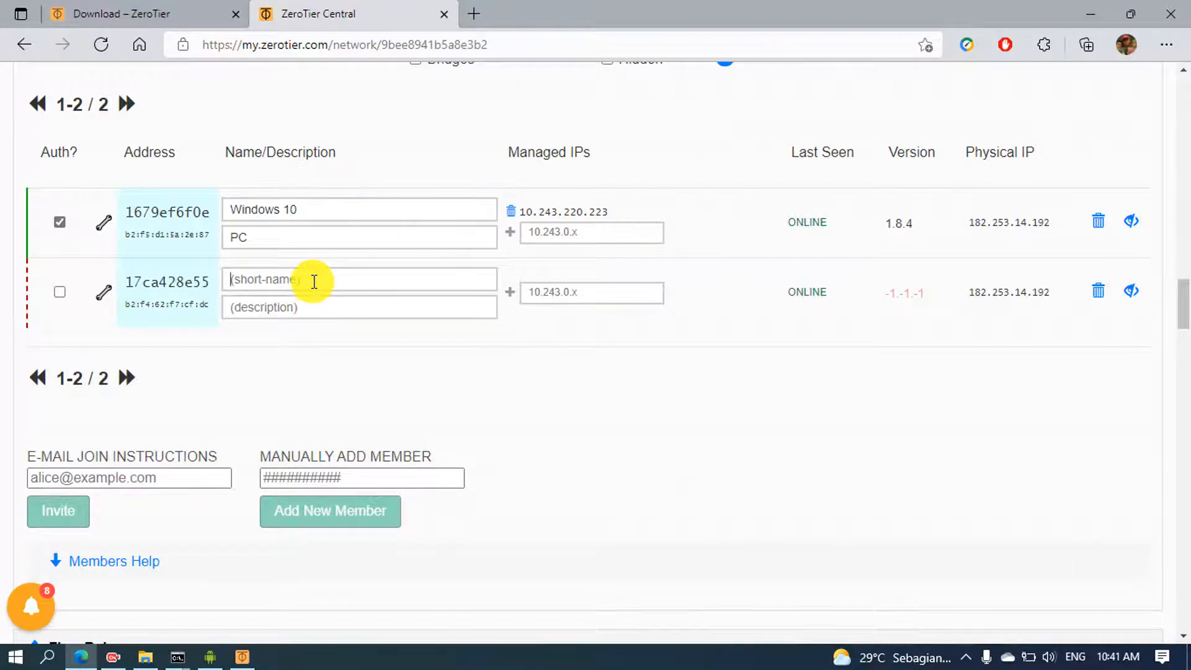
text(Linux)
click(313, 307)
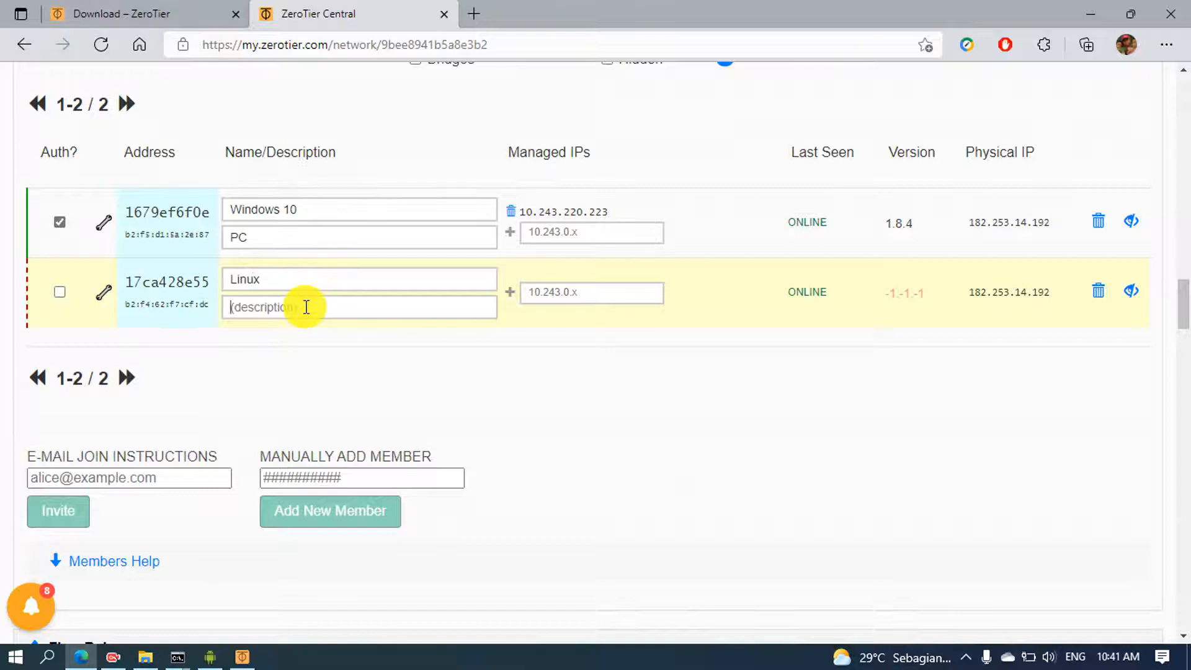
text(Laptop)
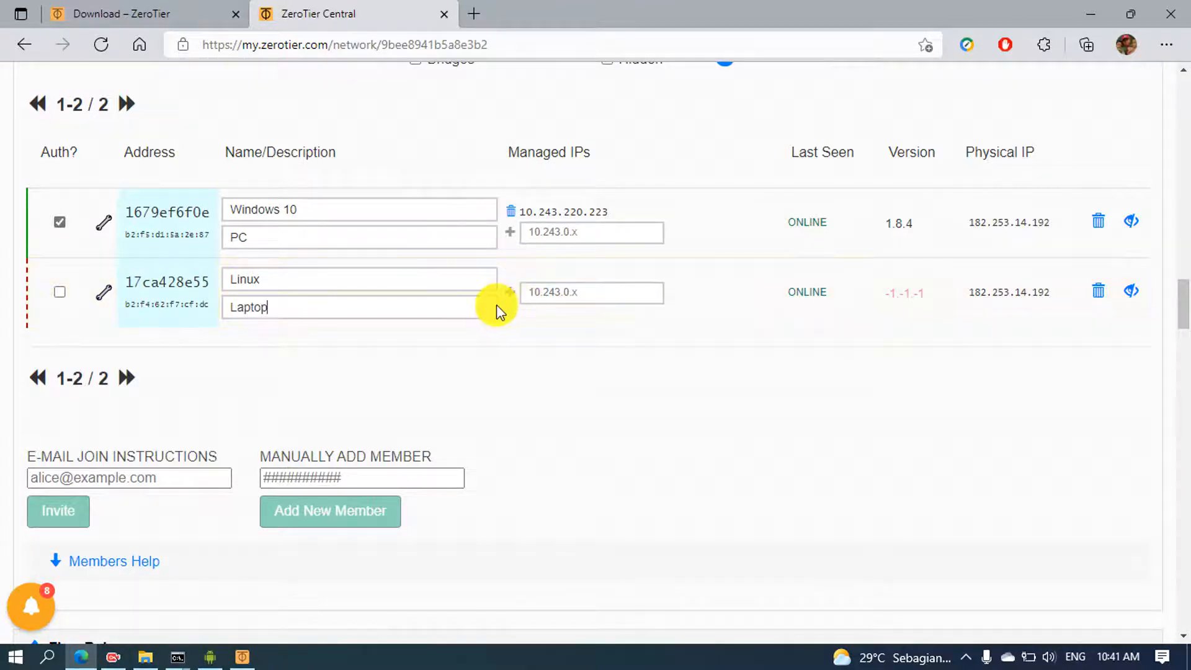
click(60, 295)
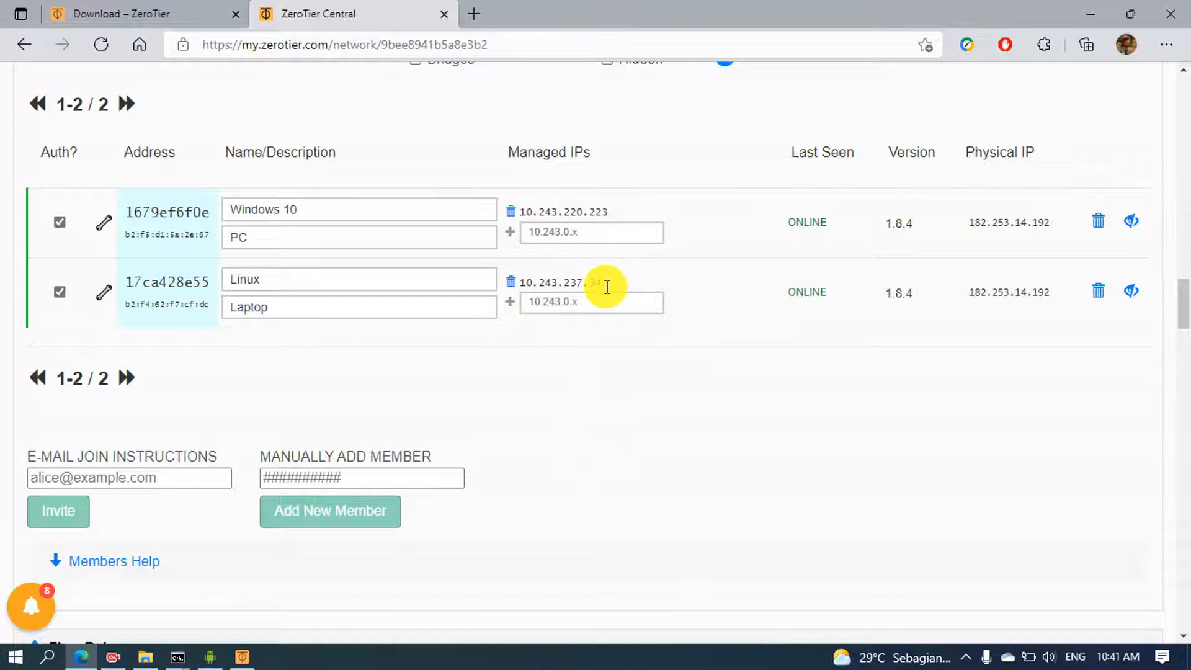
drag(606, 285, 529, 278)
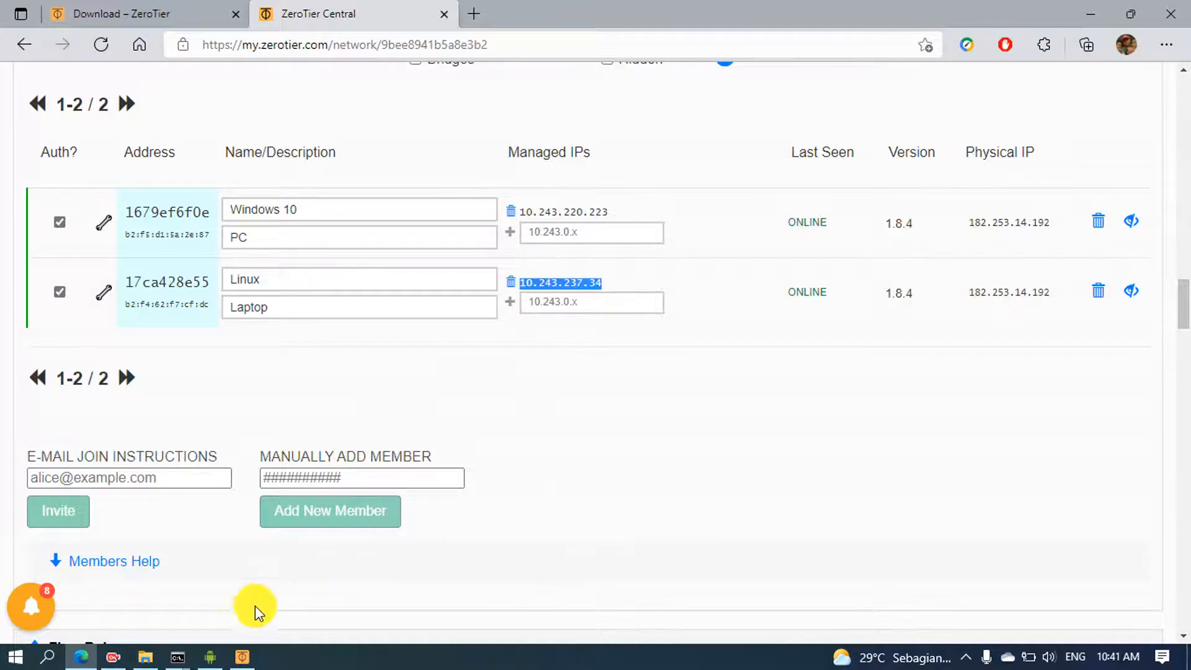
click(178, 657)
- Run ifconfig and highlight interface zt3jnsdiqh with address 10.243.237.34
click(226, 612)
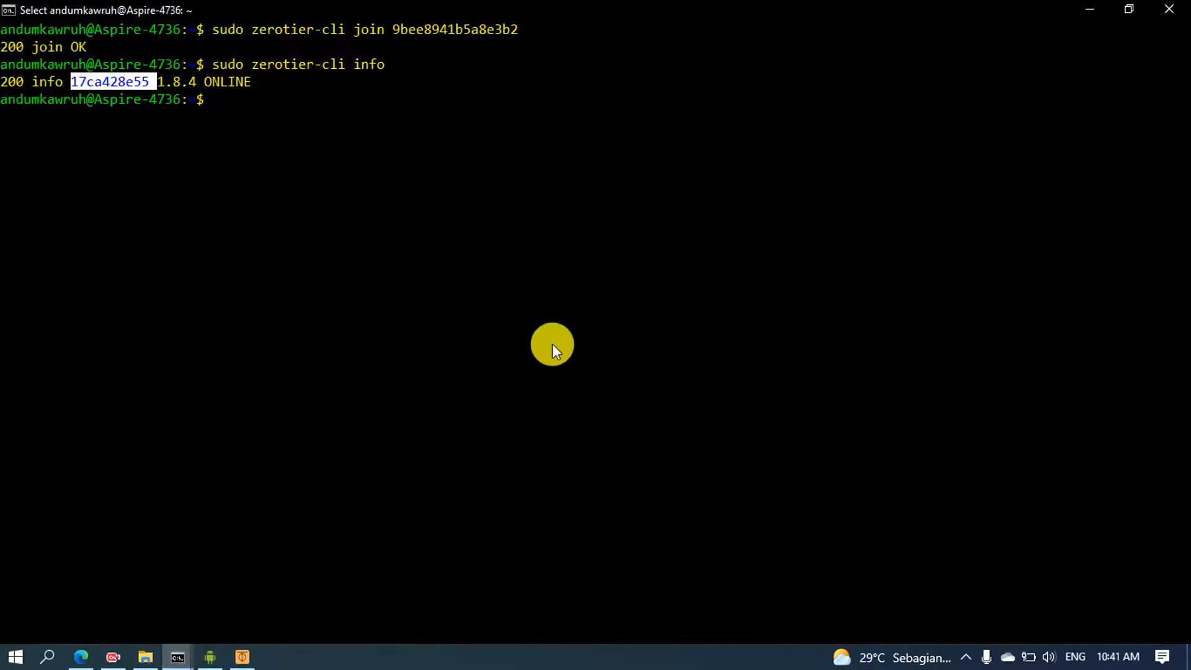
text(ifconfig)
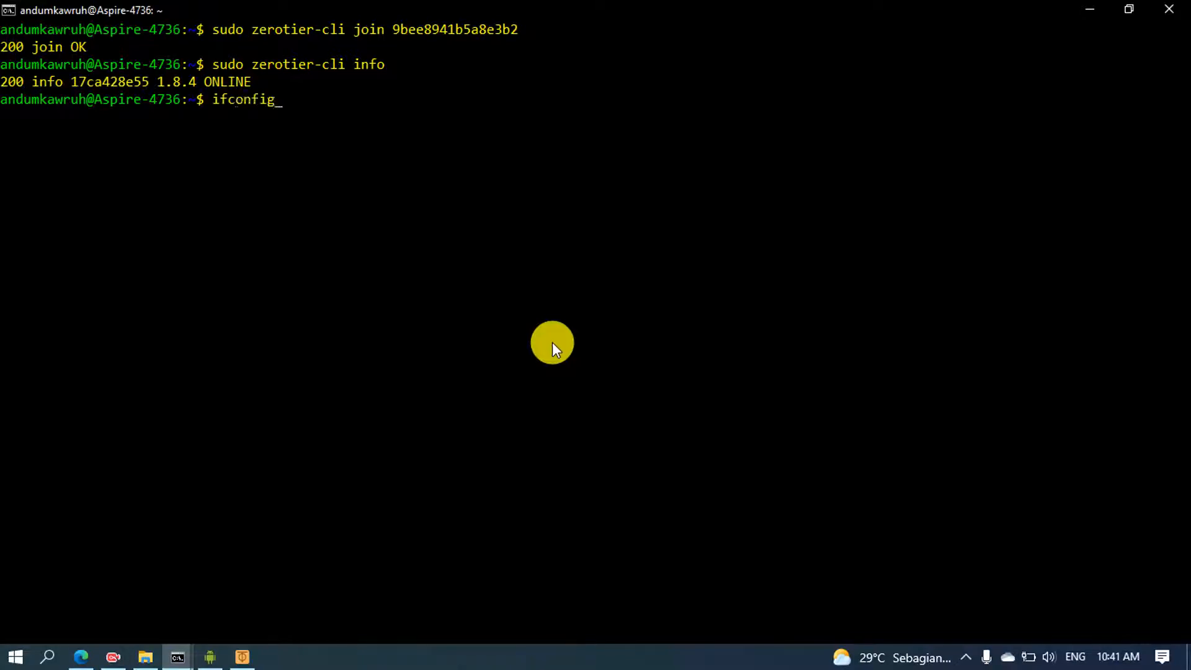
key(Return)
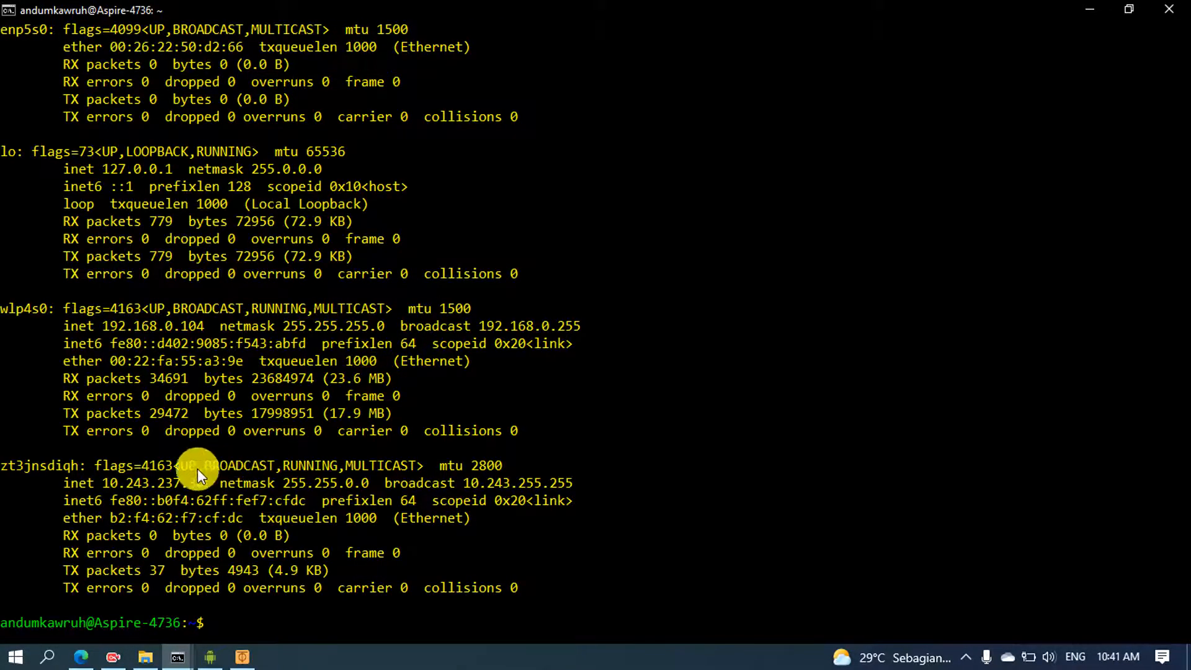
drag(76, 470, 4, 470)
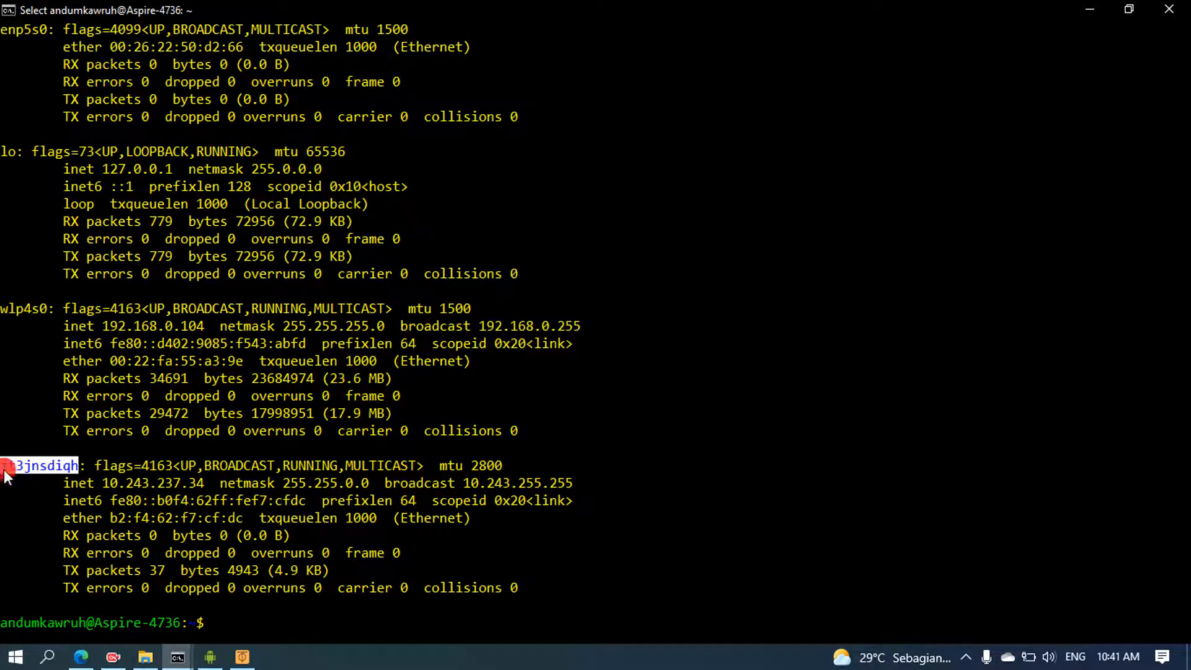
drag(203, 483, 139, 488)
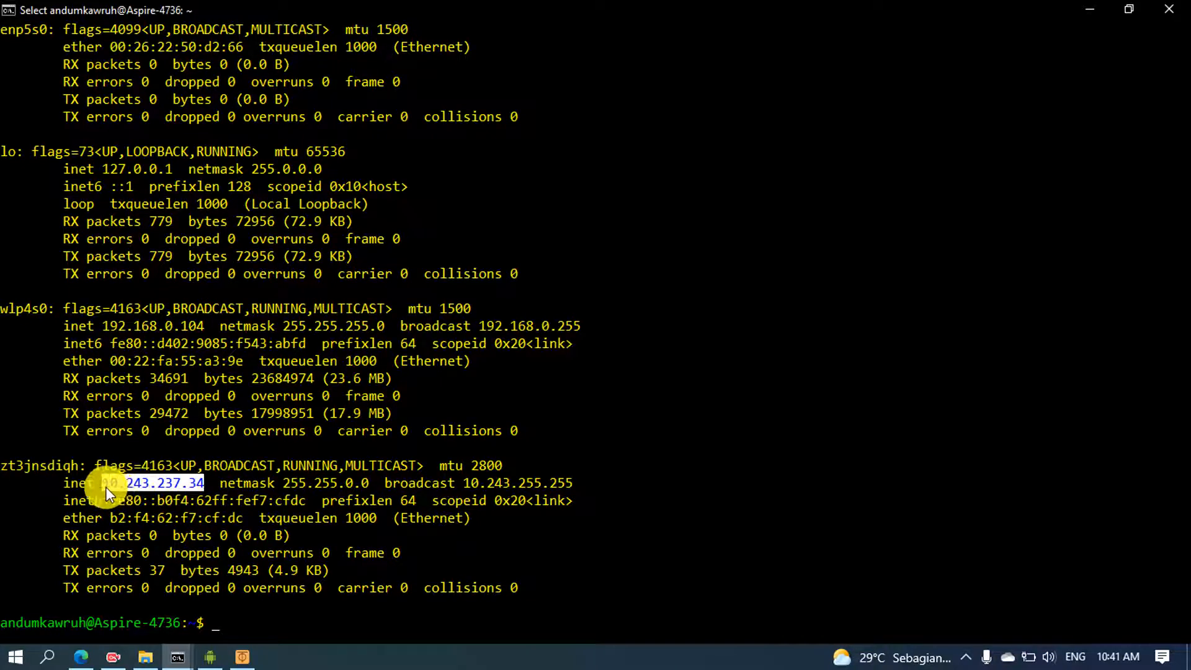
- Check 10.243.237.34 against Central's managed IP, then minimize Edge and the terminal
click(80, 656)
click(623, 278)
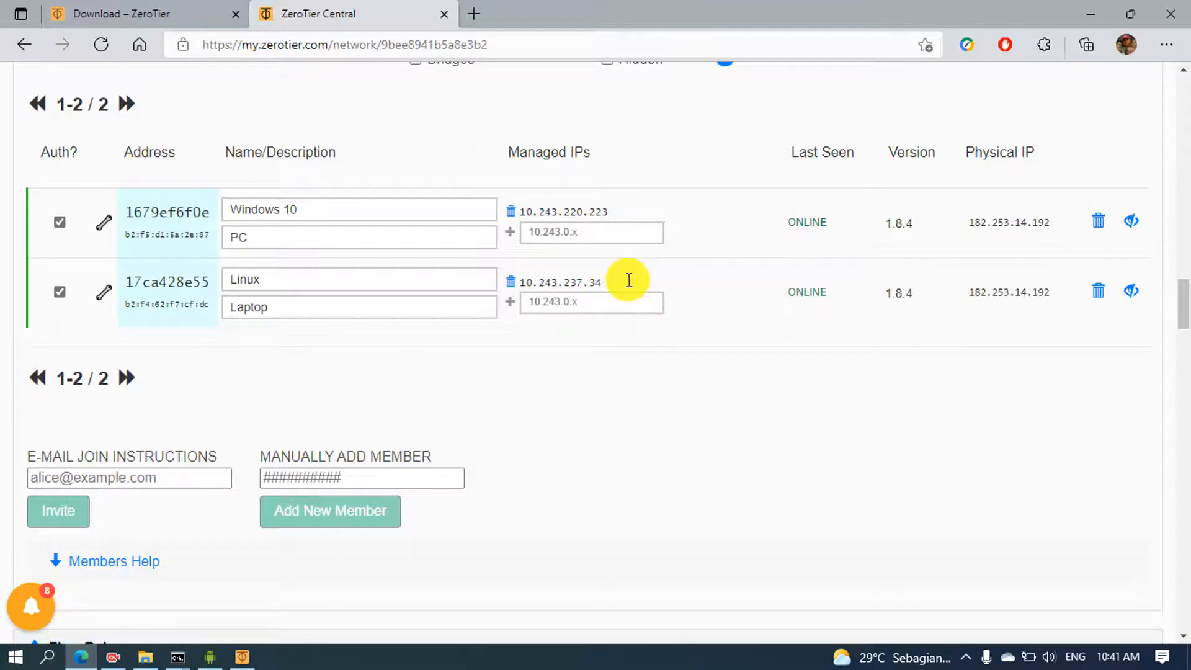
click(1075, 11)
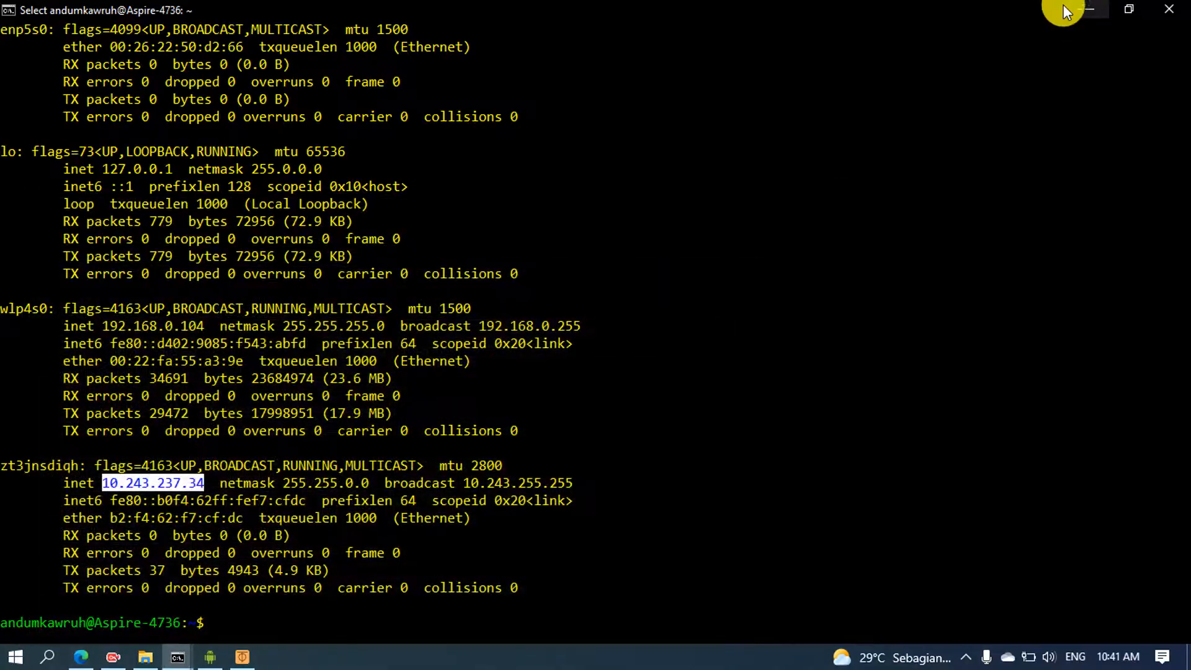
click(1094, 9)
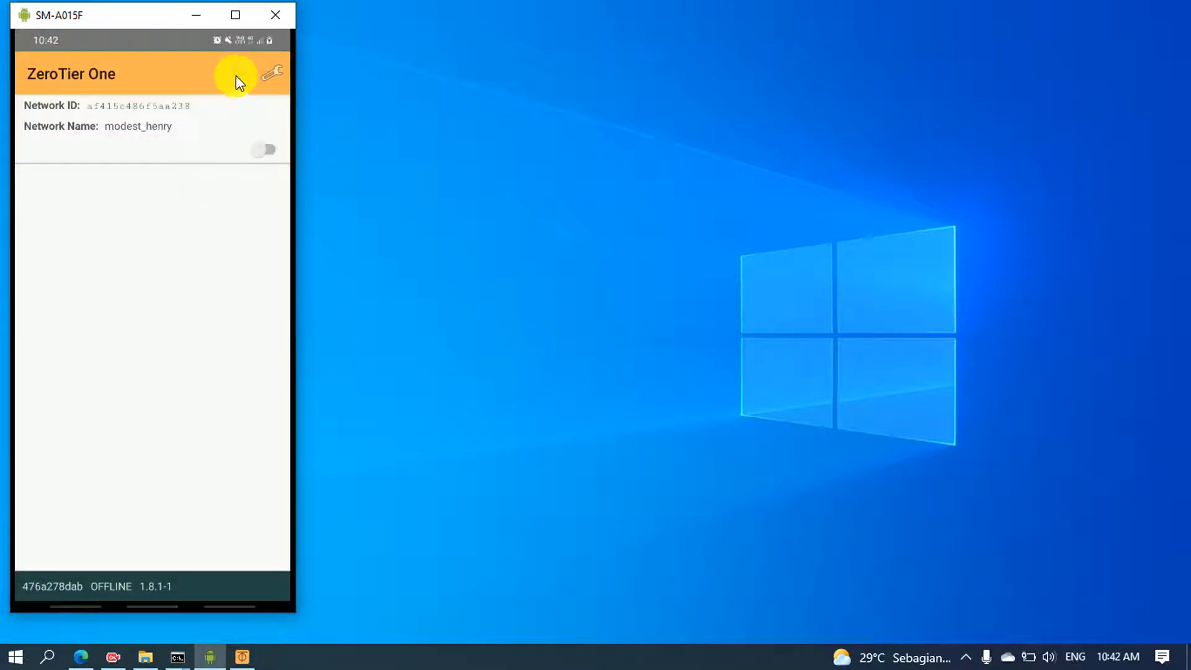
- Delete the old modest_henry network from ZeroTier One on the phone
click(163, 128)
click(112, 180)
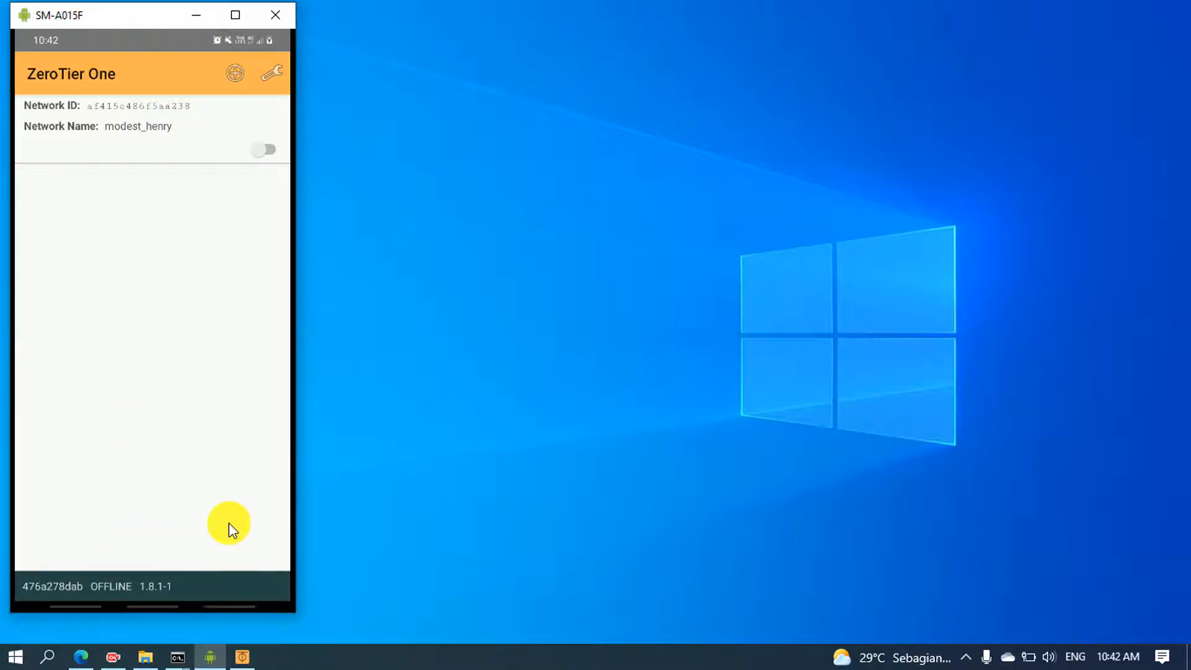
click(243, 130)
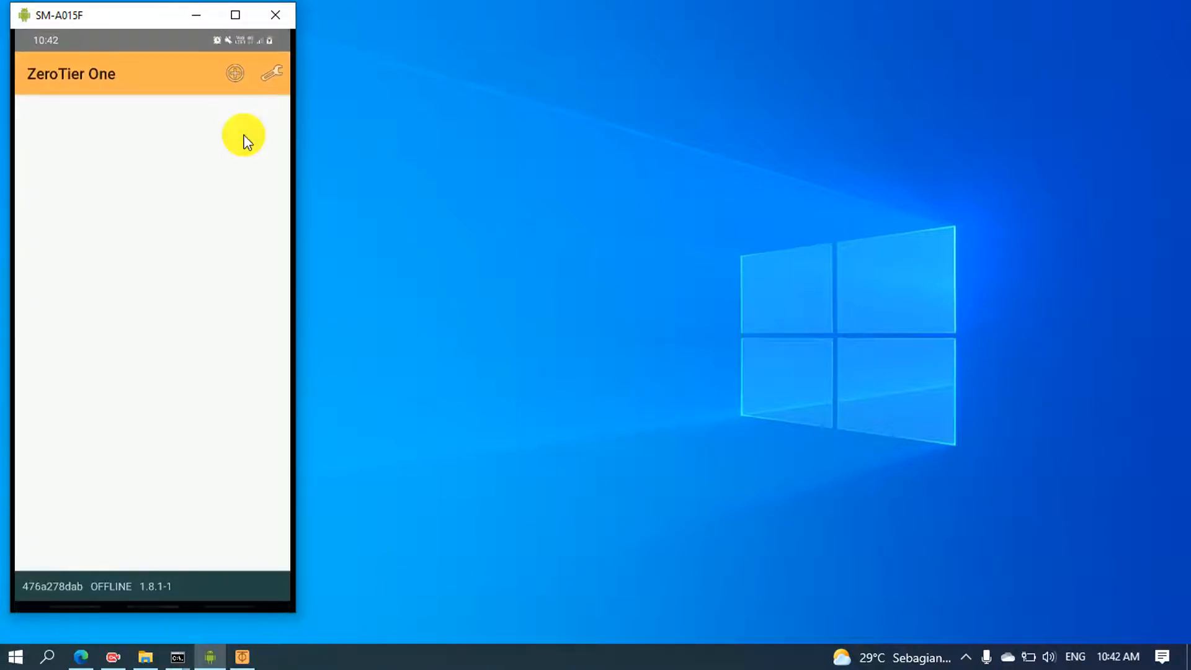
- Open the Join Network form with its Network ID field focused and ready for input
click(236, 77)
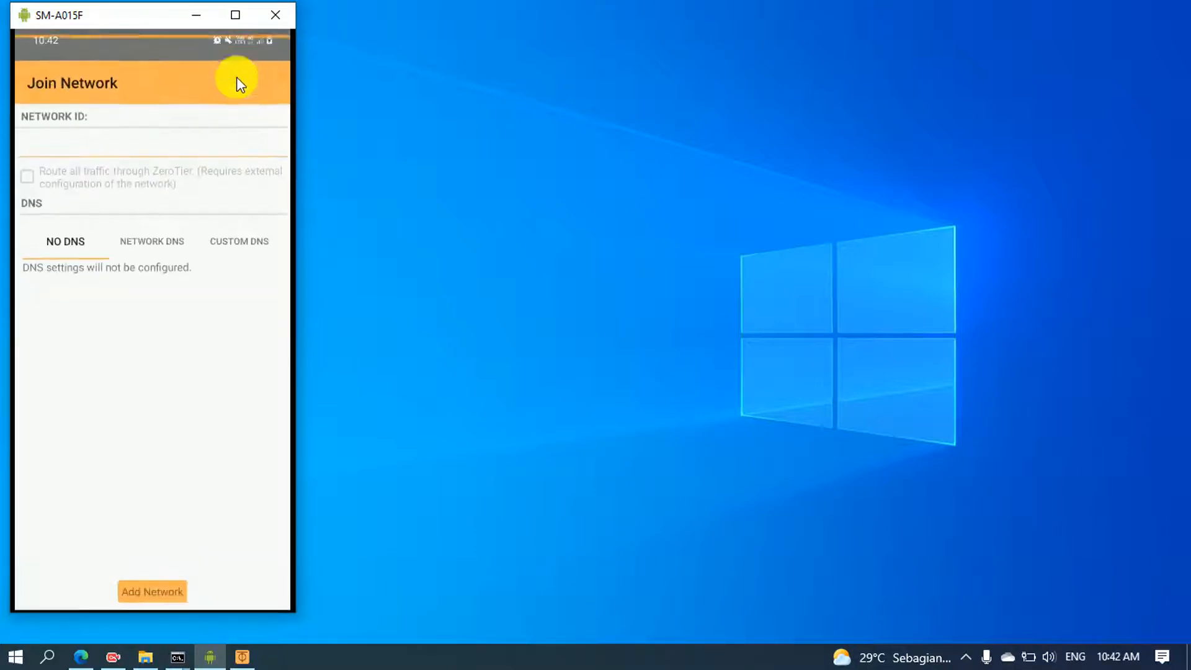
click(207, 142)
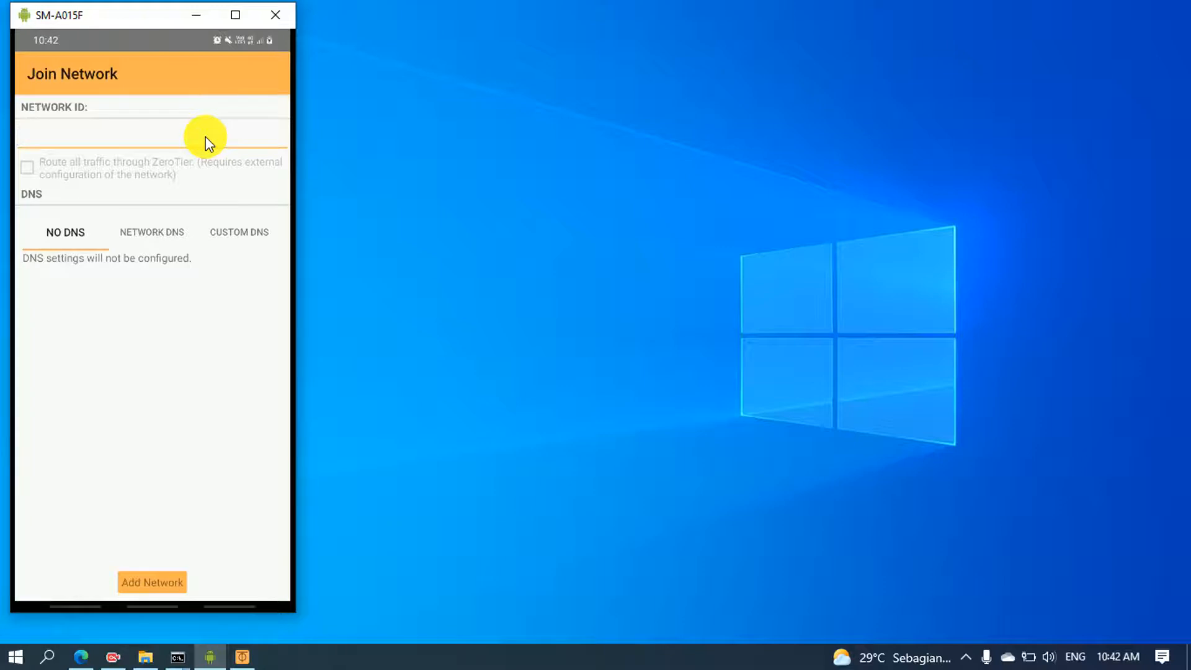
right_click(205, 138)
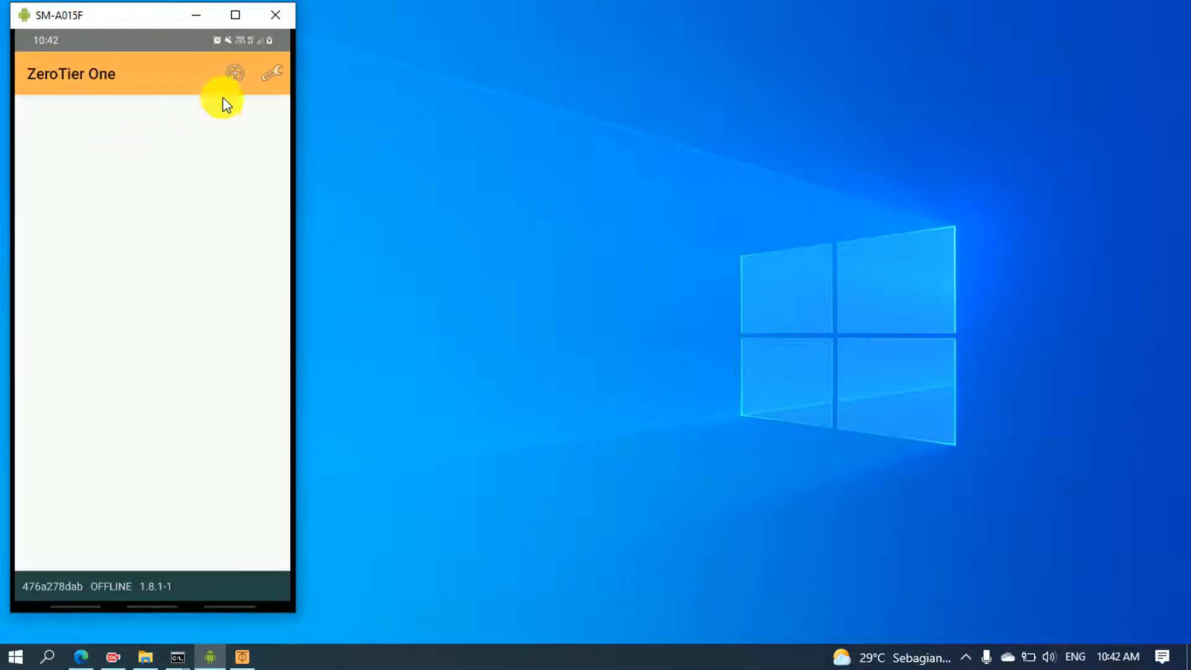
click(233, 73)
click(52, 131)
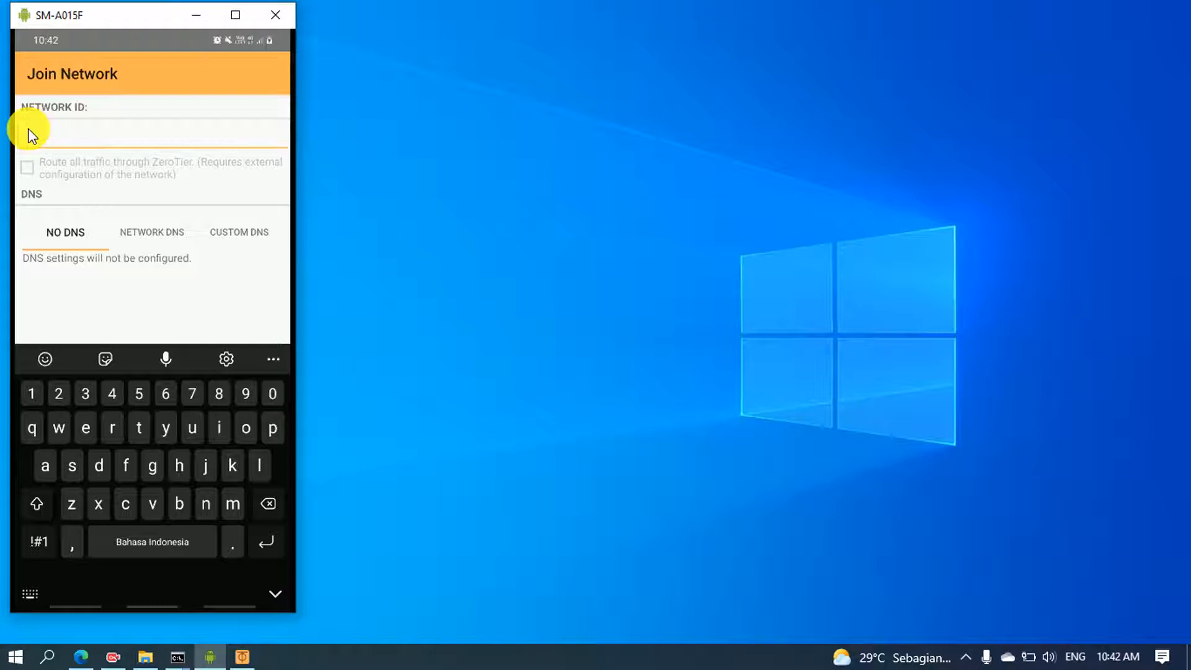
right_click(32, 135)
click(32, 135)
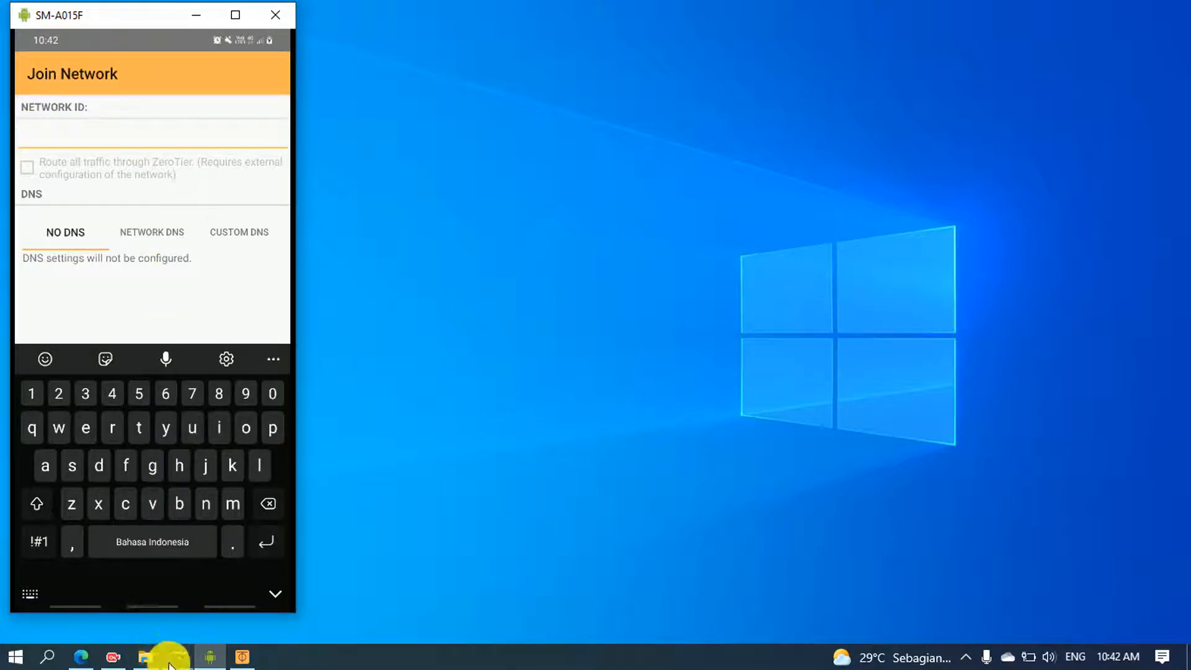
click(81, 658)
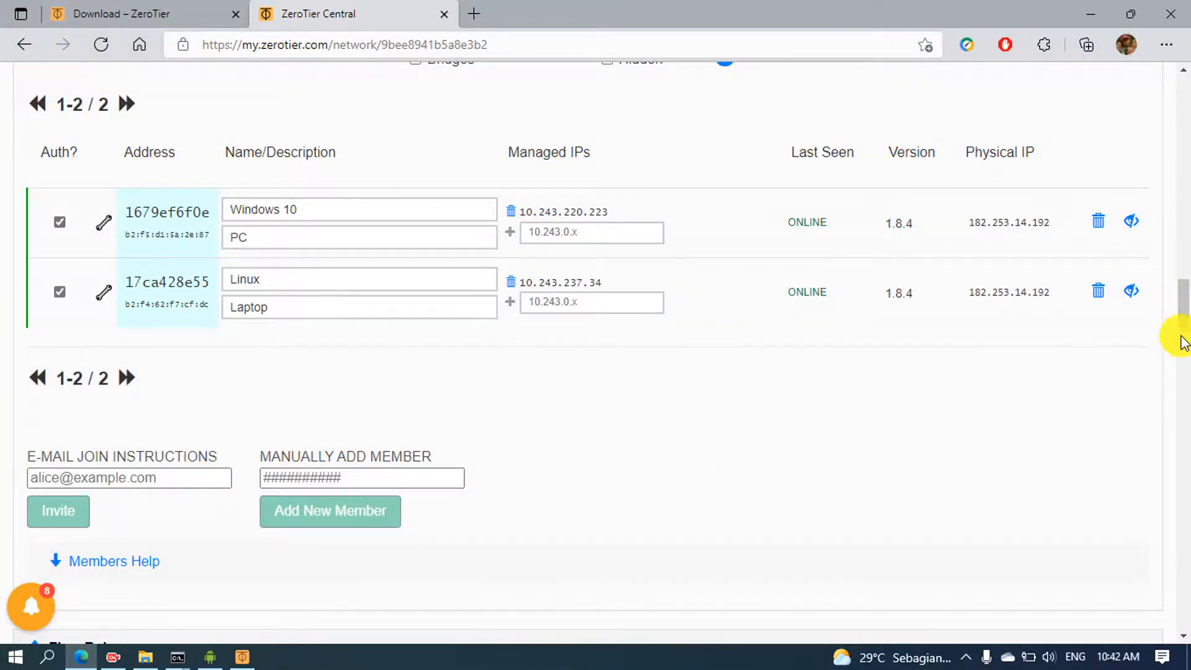
- Join network 9bee8941b5a8e3b2 on the phone with Route all traffic through ZeroTier enabled
drag(1181, 304, 1172, 10)
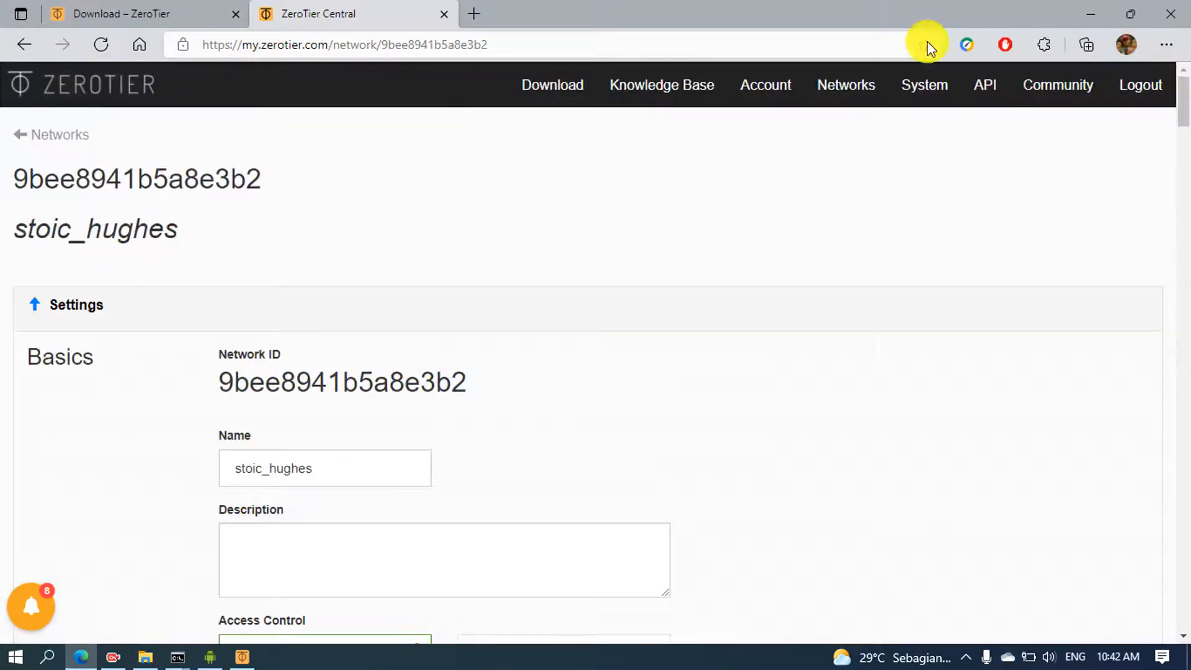
drag(673, 8, 752, 13)
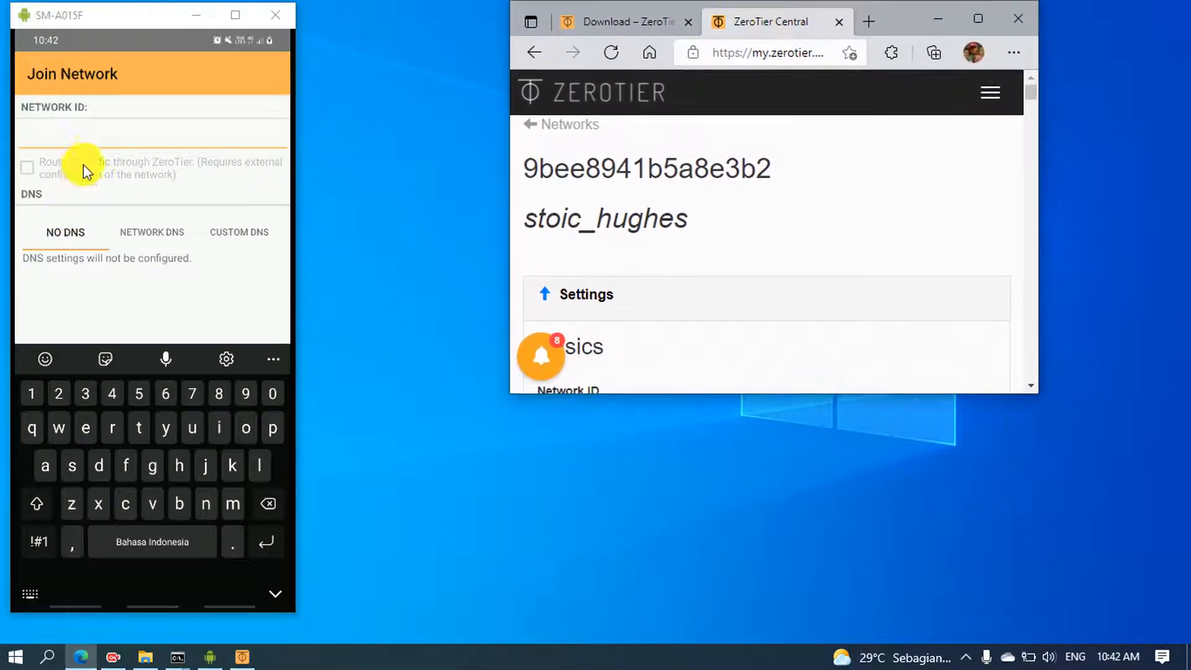
click(87, 138)
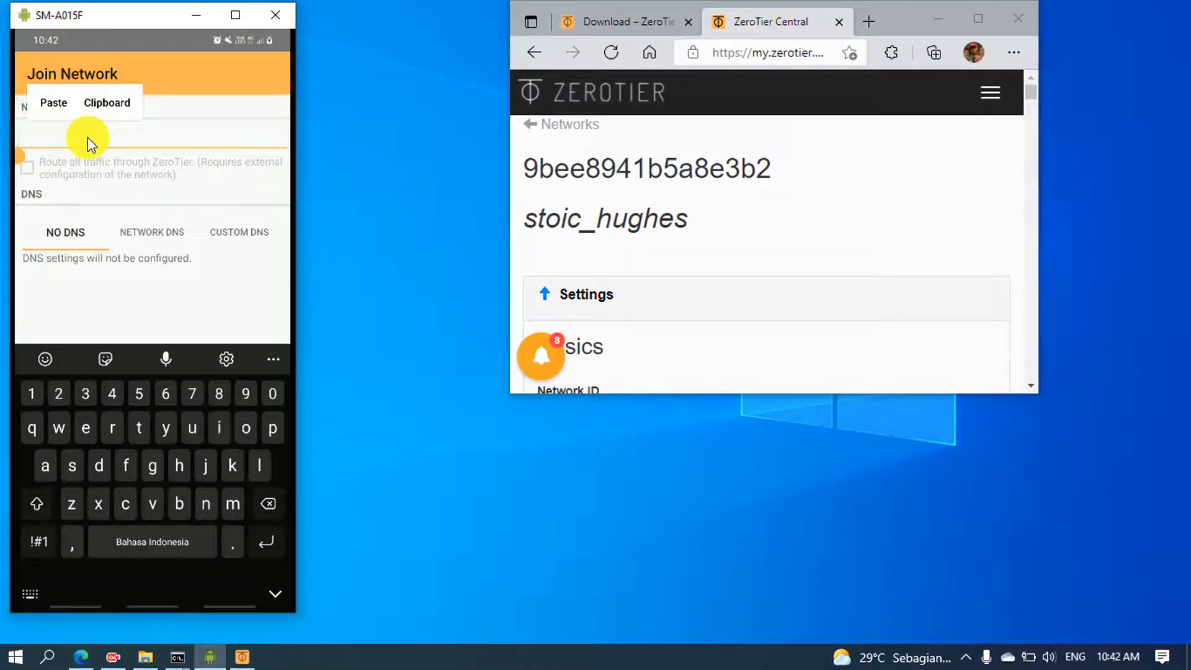
text(9b)
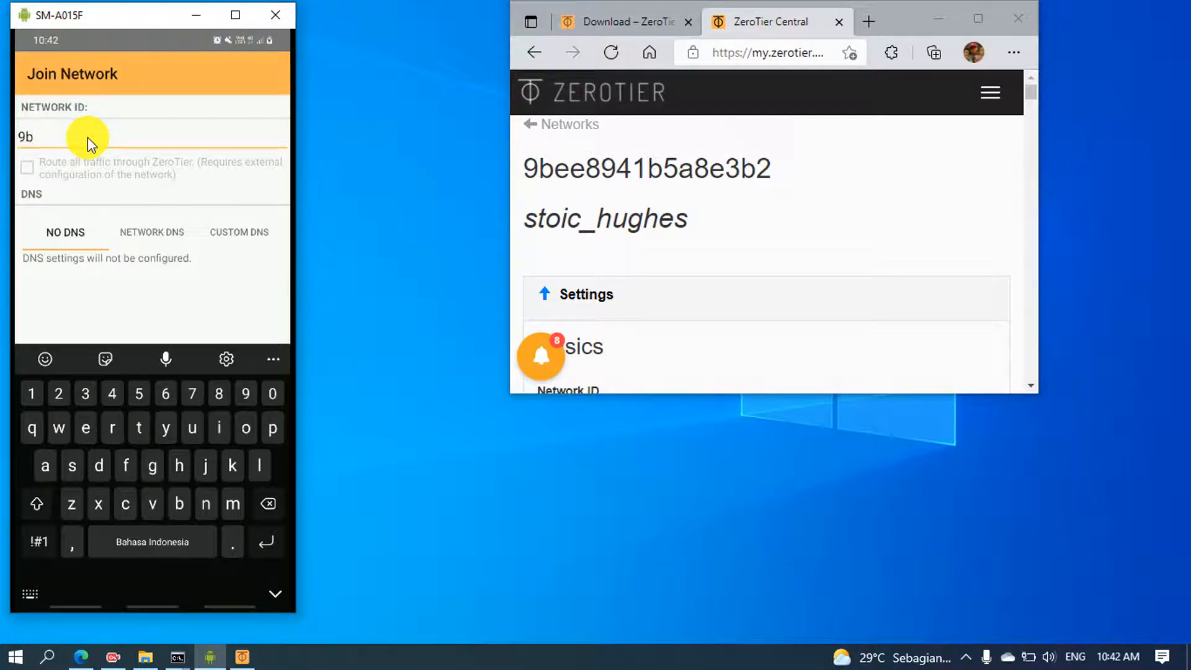
text(ee8941b5a8e)
text(3b2)
click(28, 167)
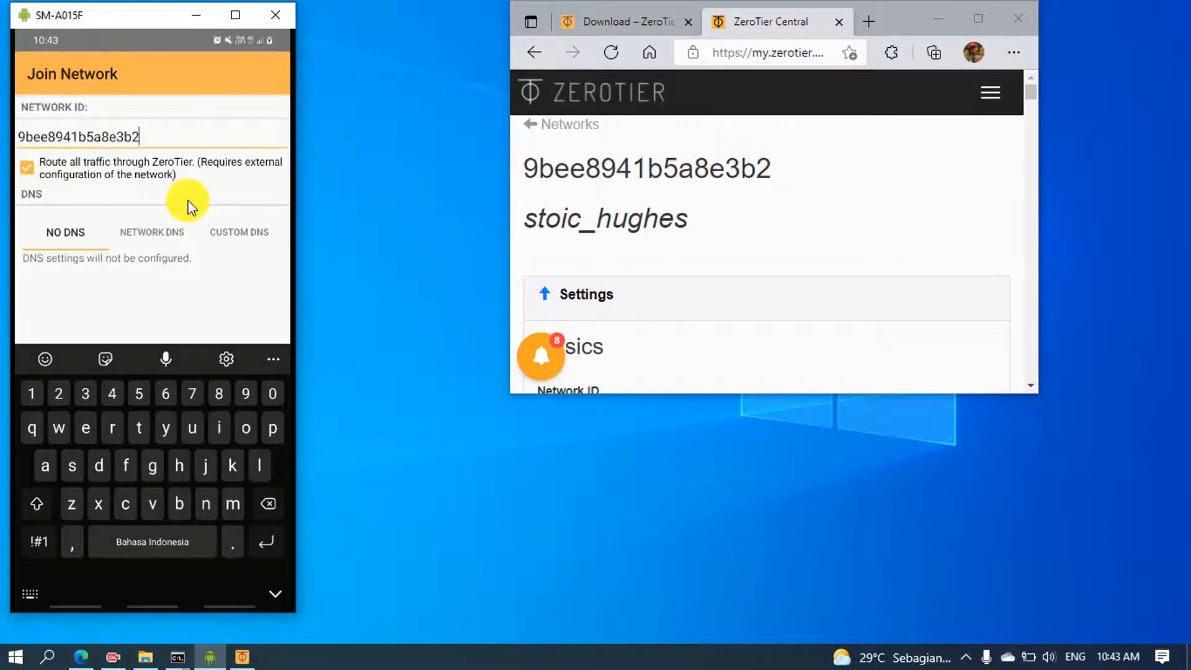
click(277, 594)
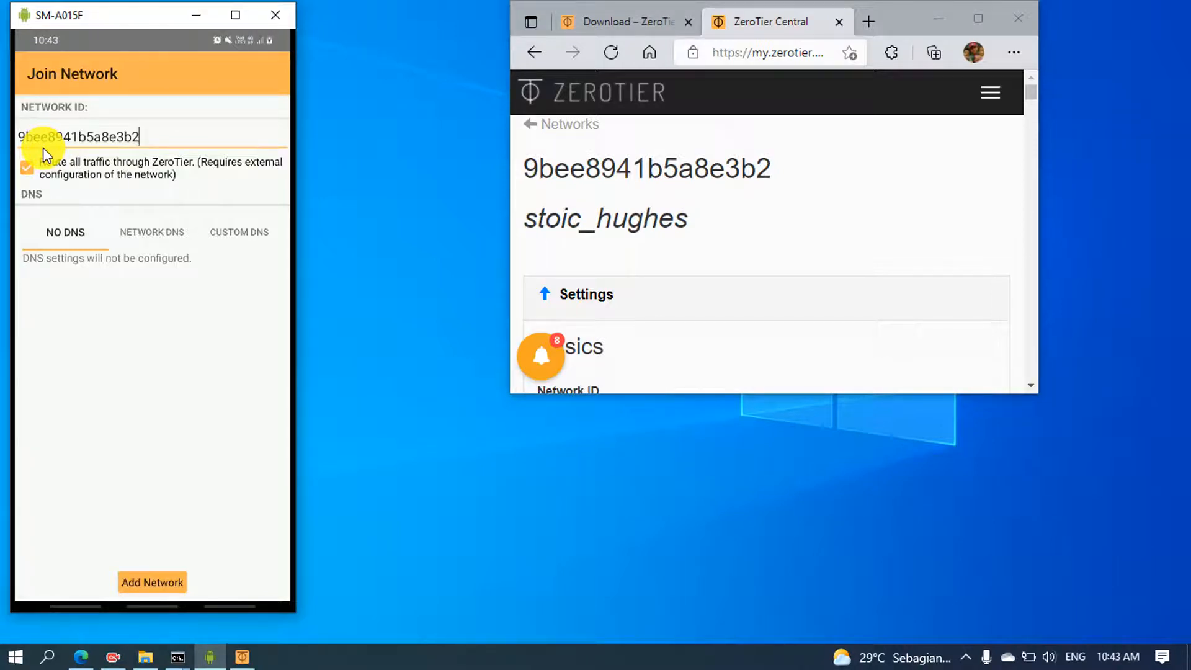
click(147, 583)
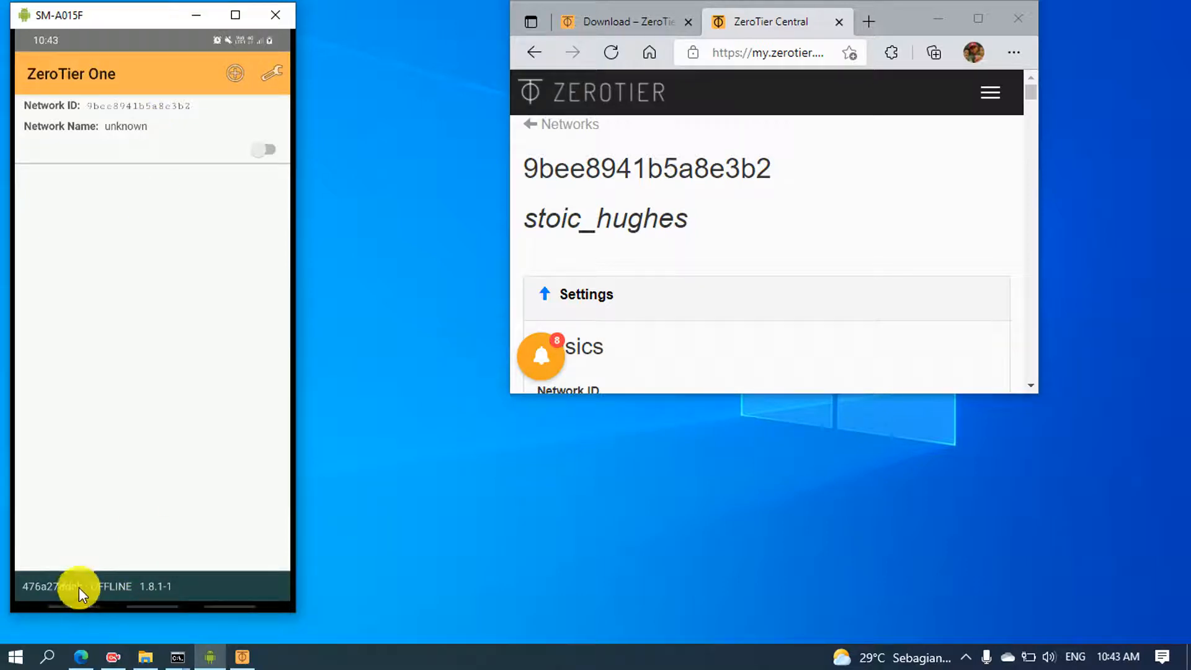
- Maximize the ZeroTier Central browser window and reload the network page
click(80, 659)
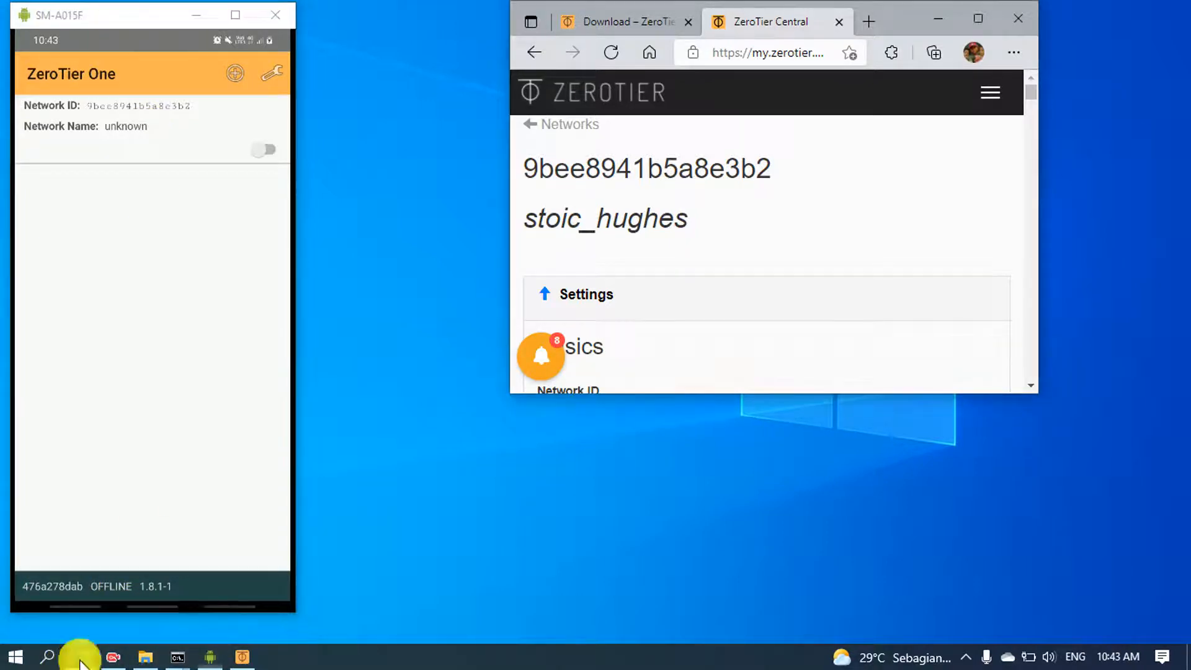
click(980, 22)
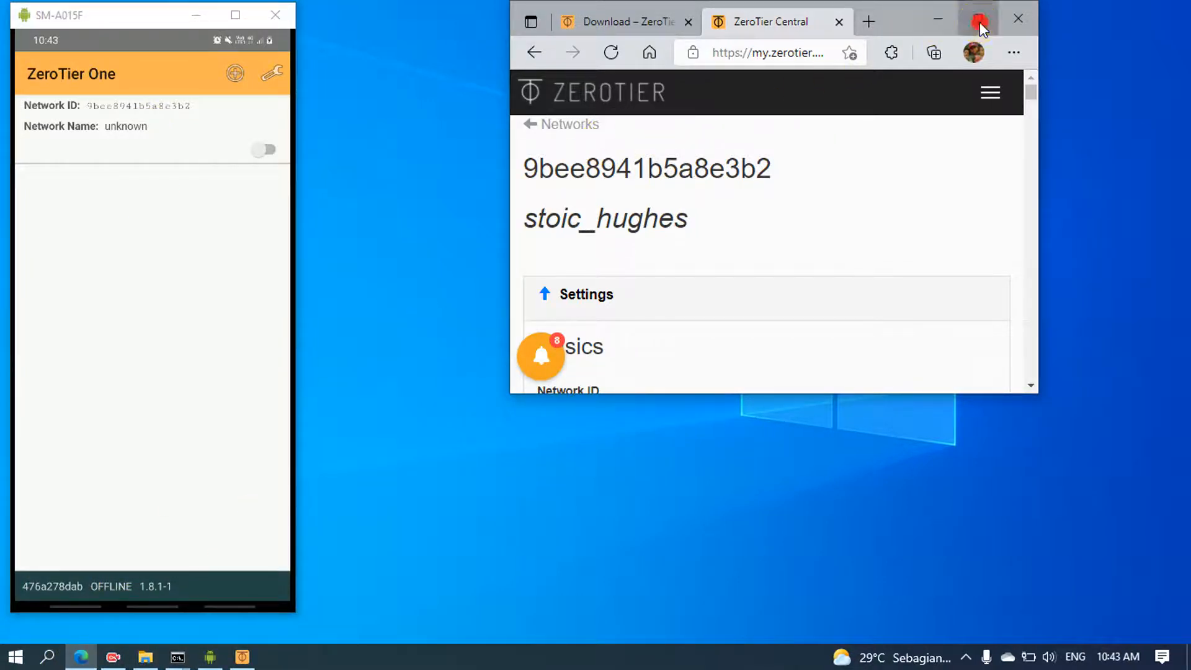
click(103, 45)
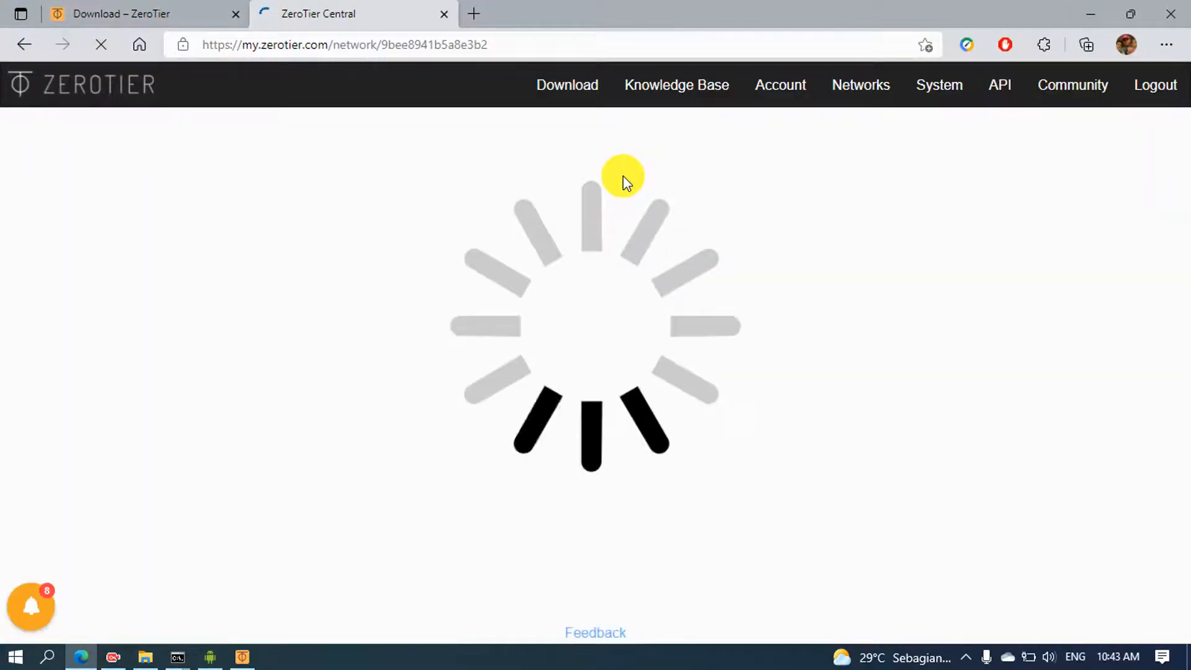
- Reload ZeroTier Central and confirm the Members list shows only Windows 10 and Linux online
scroll(534, 490, down, 7)
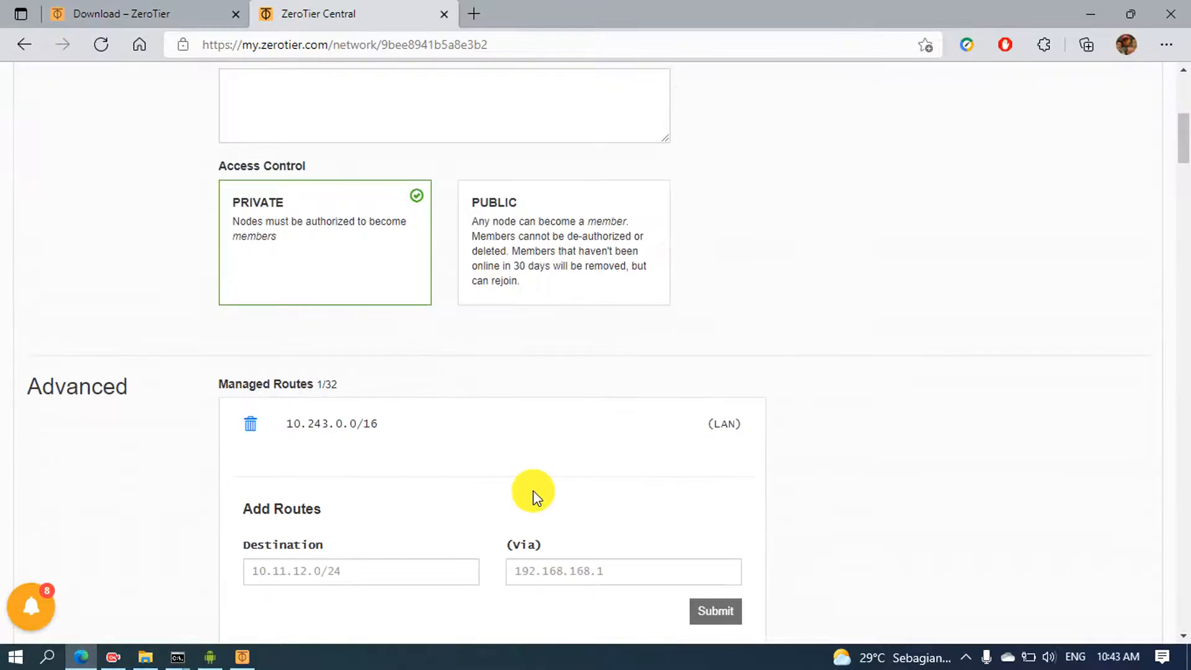
scroll(498, 299, down, 20)
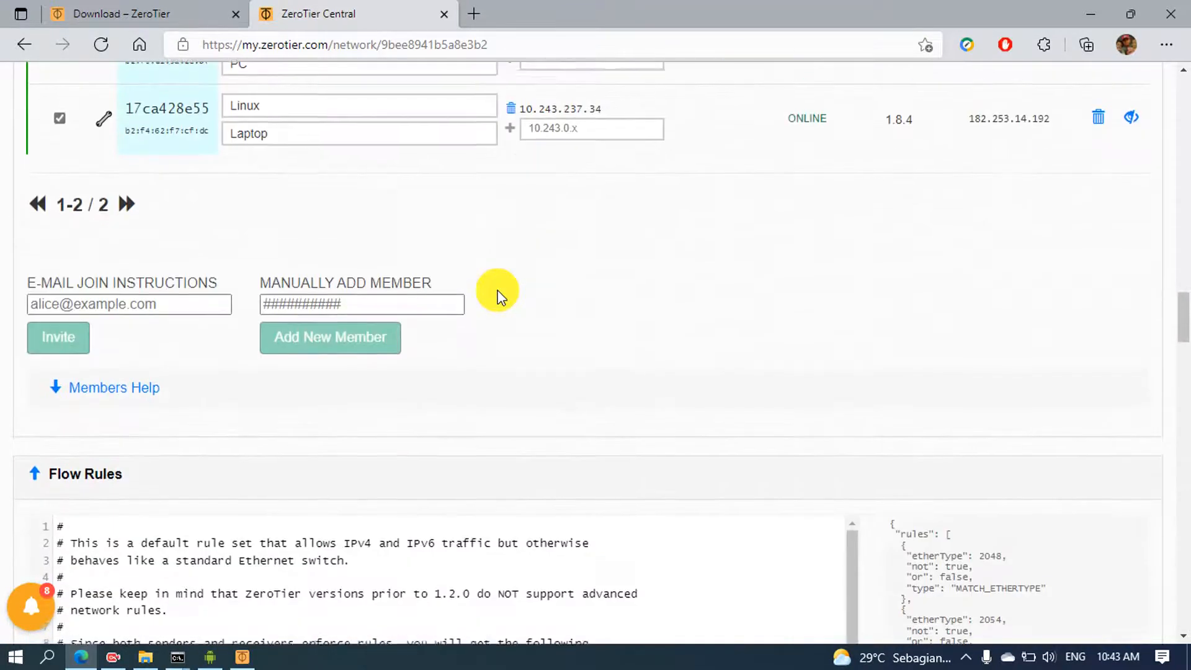
scroll(498, 292, up, 3)
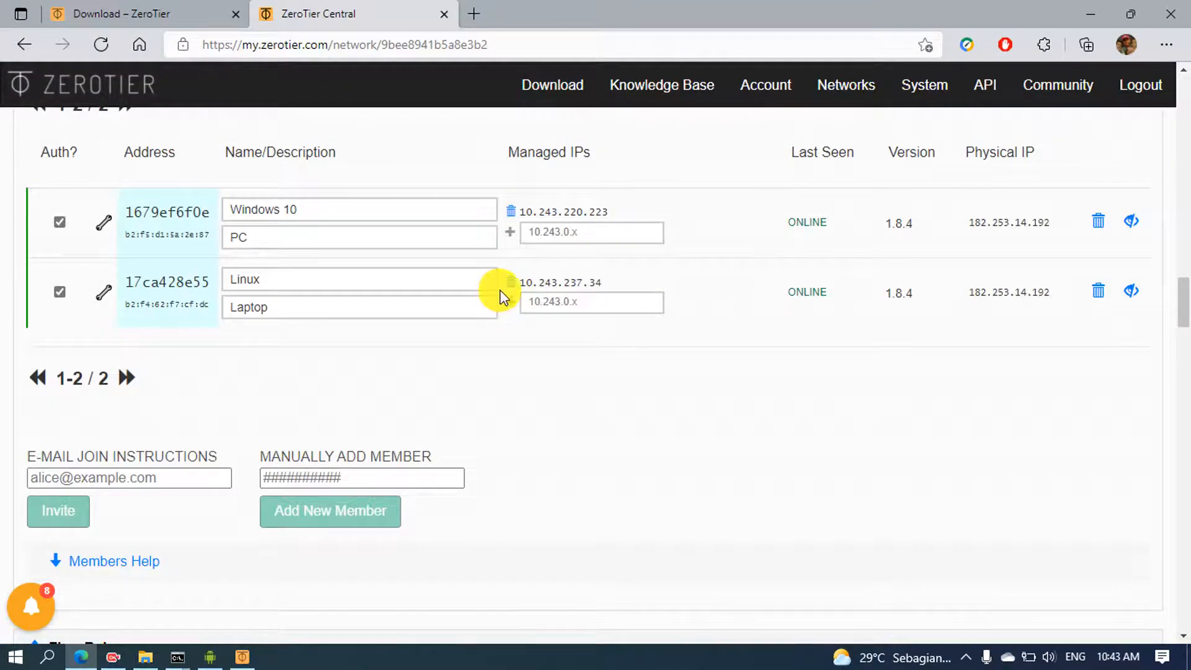
click(102, 43)
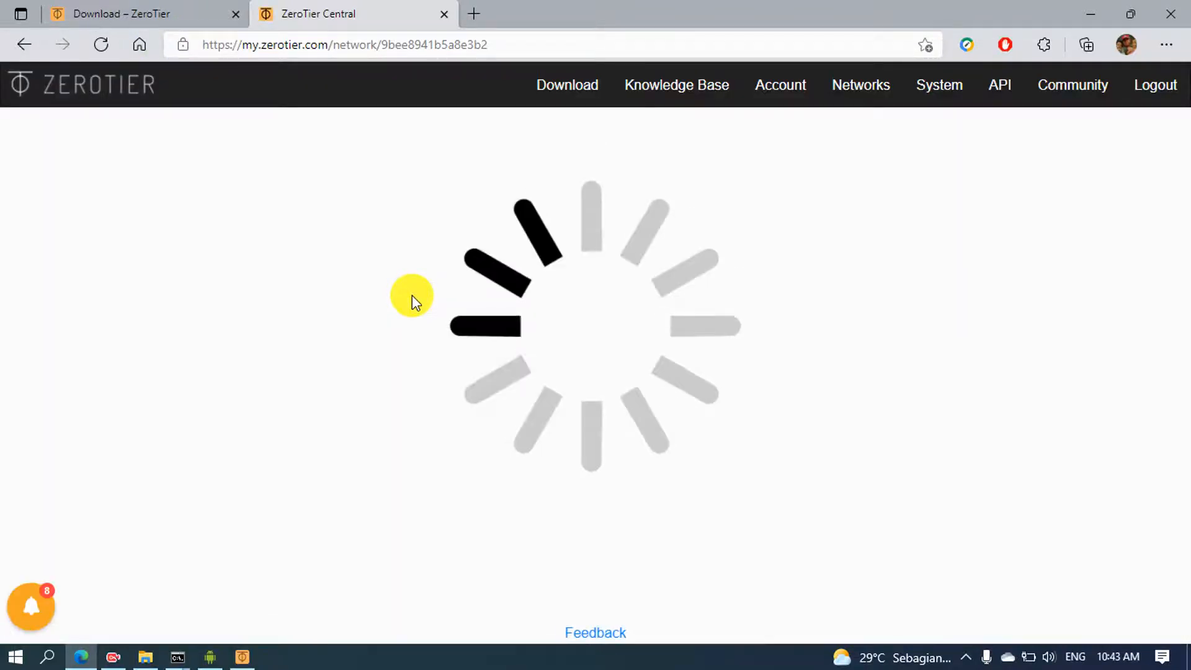
scroll(426, 278, down, 15)
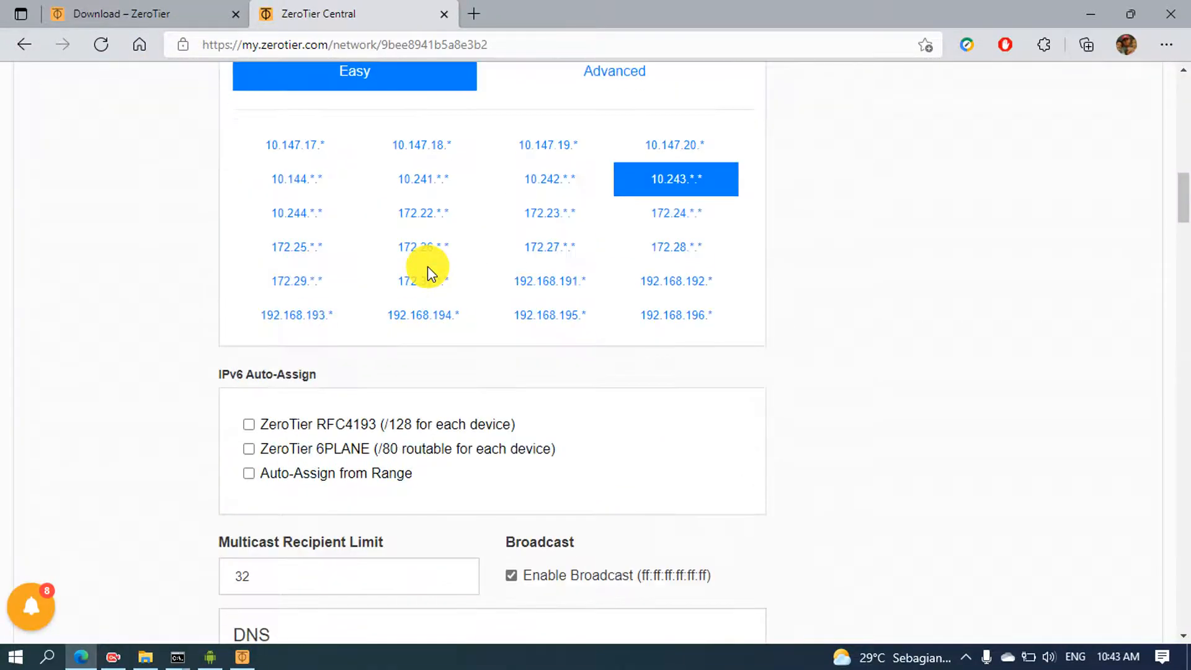
scroll(426, 268, down, 20)
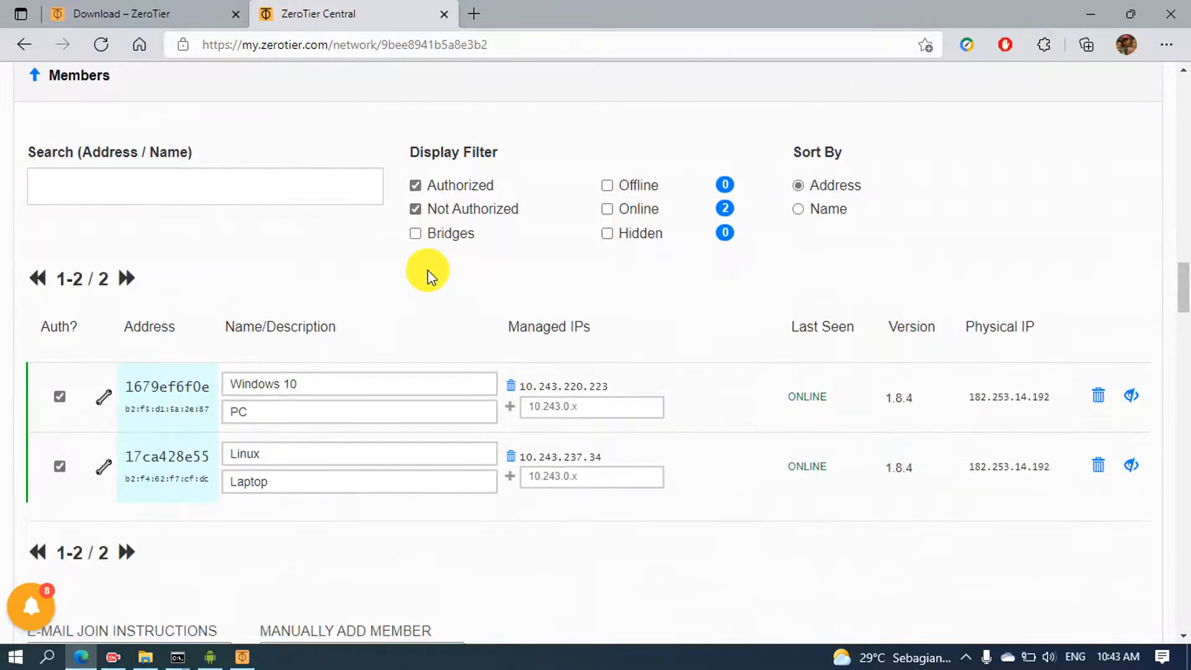
scroll(428, 275, down, 4)
scroll(426, 270, up, 5)
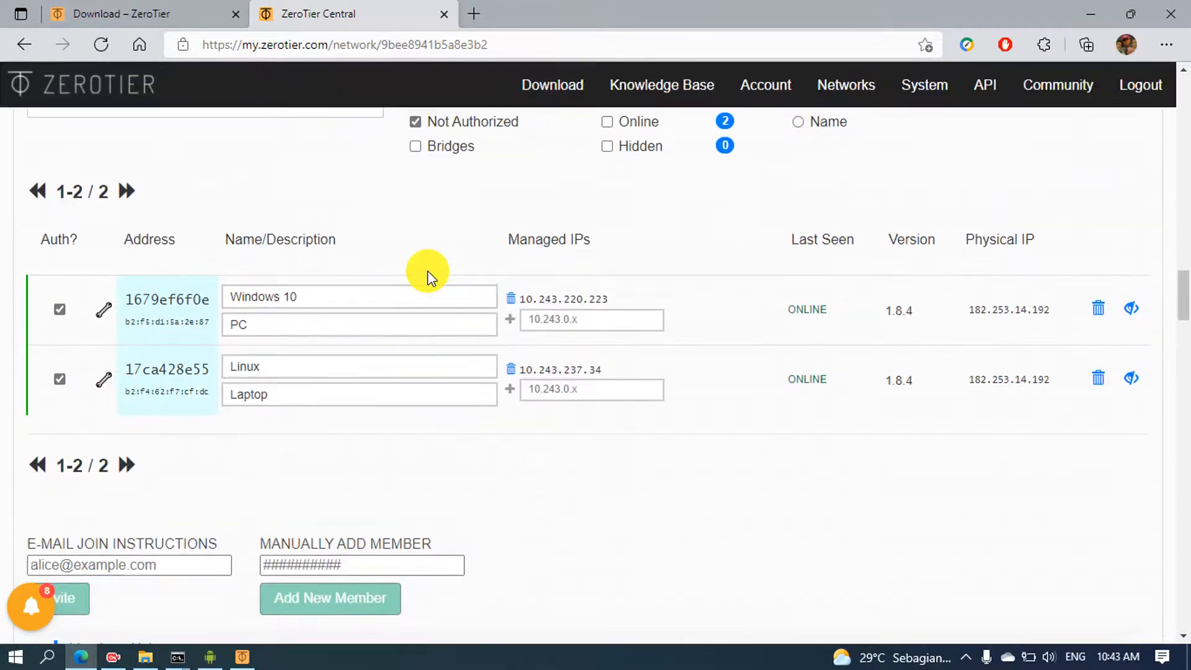
click(214, 656)
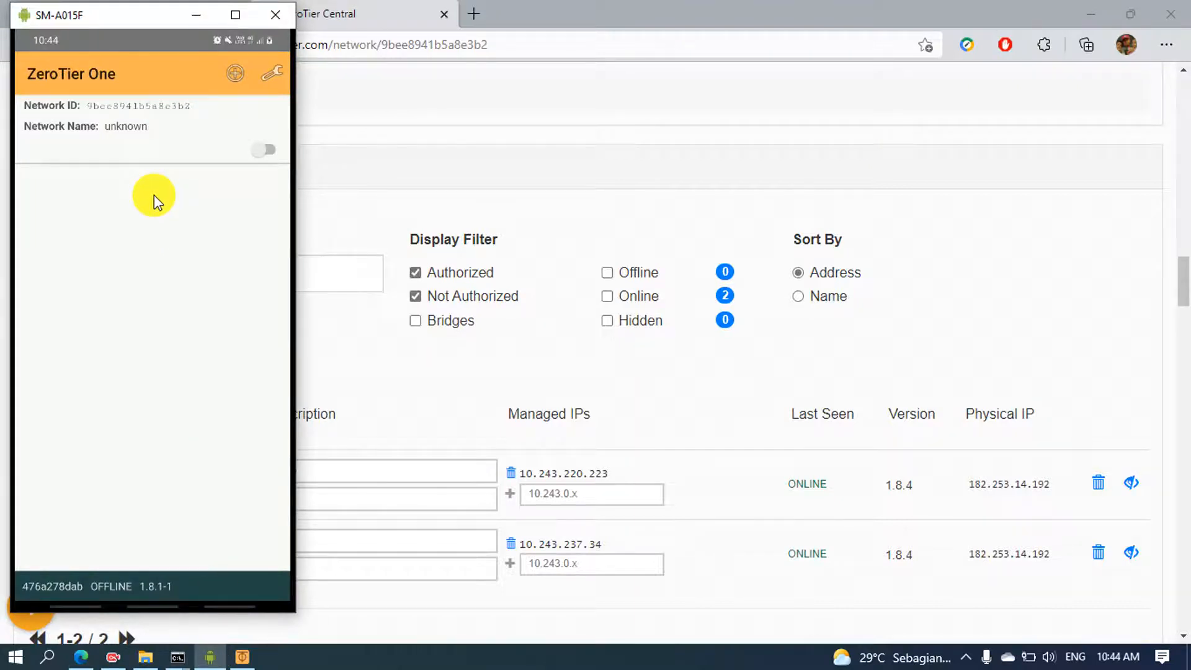
- Switch on the joined network in the phone app and allow the VPN connection request
click(272, 151)
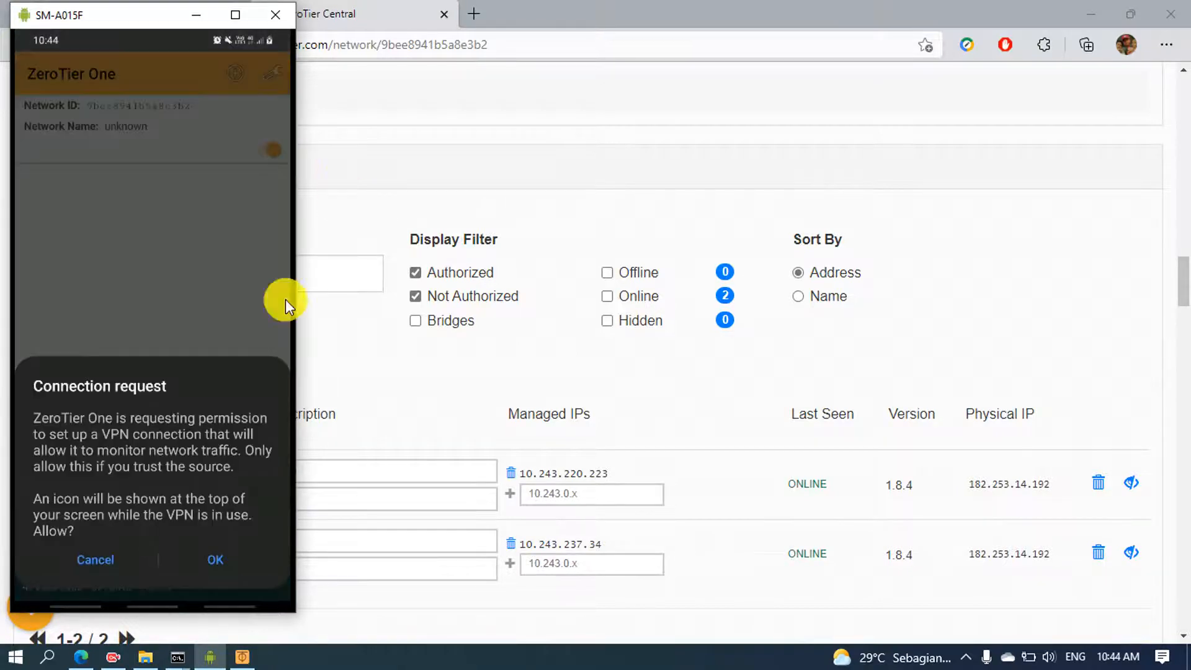
click(212, 555)
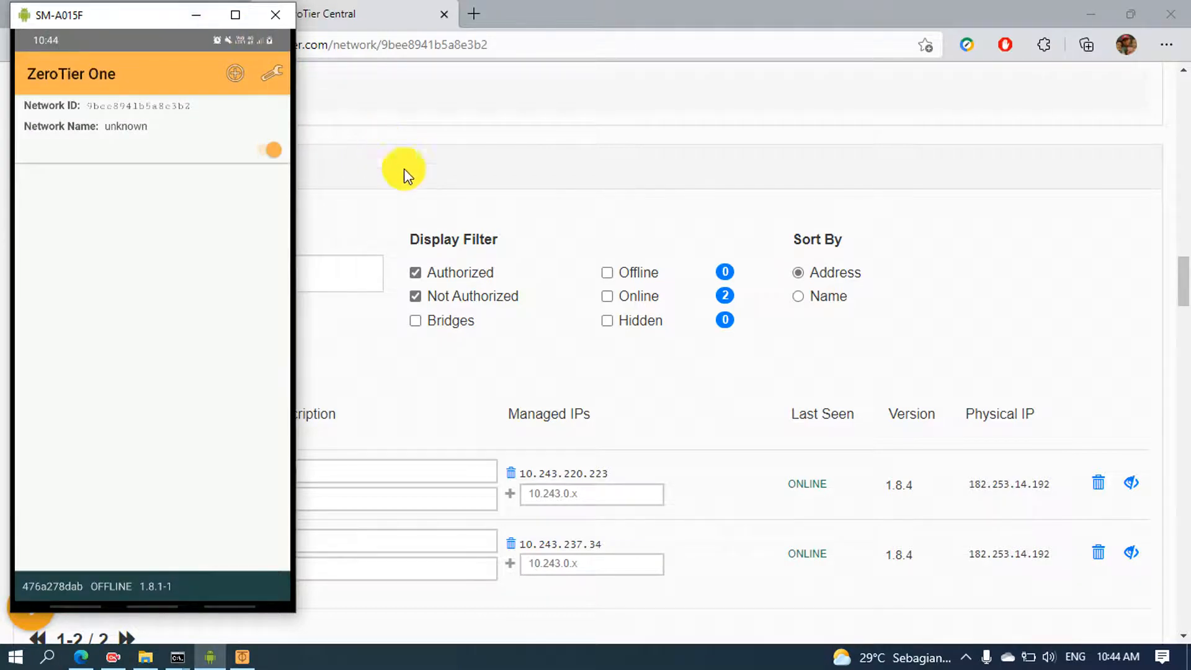
click(943, 217)
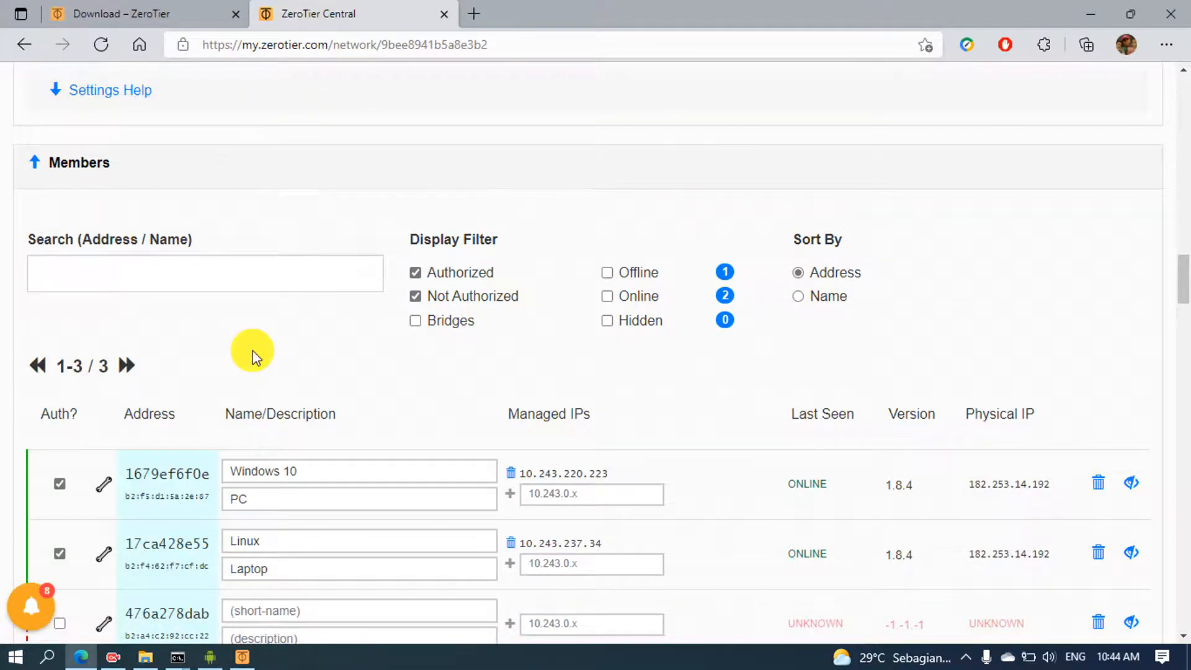
- Authorize new member 476a278dab, naming it Android with description HP
scroll(254, 347, down, 4)
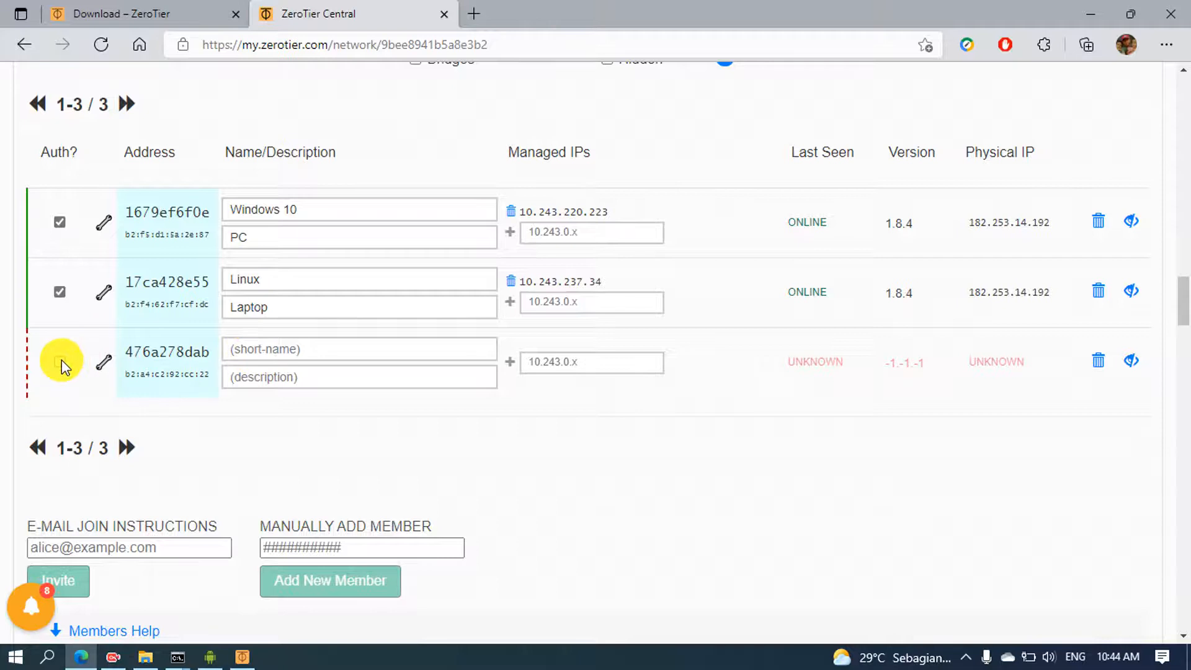
click(59, 361)
click(282, 351)
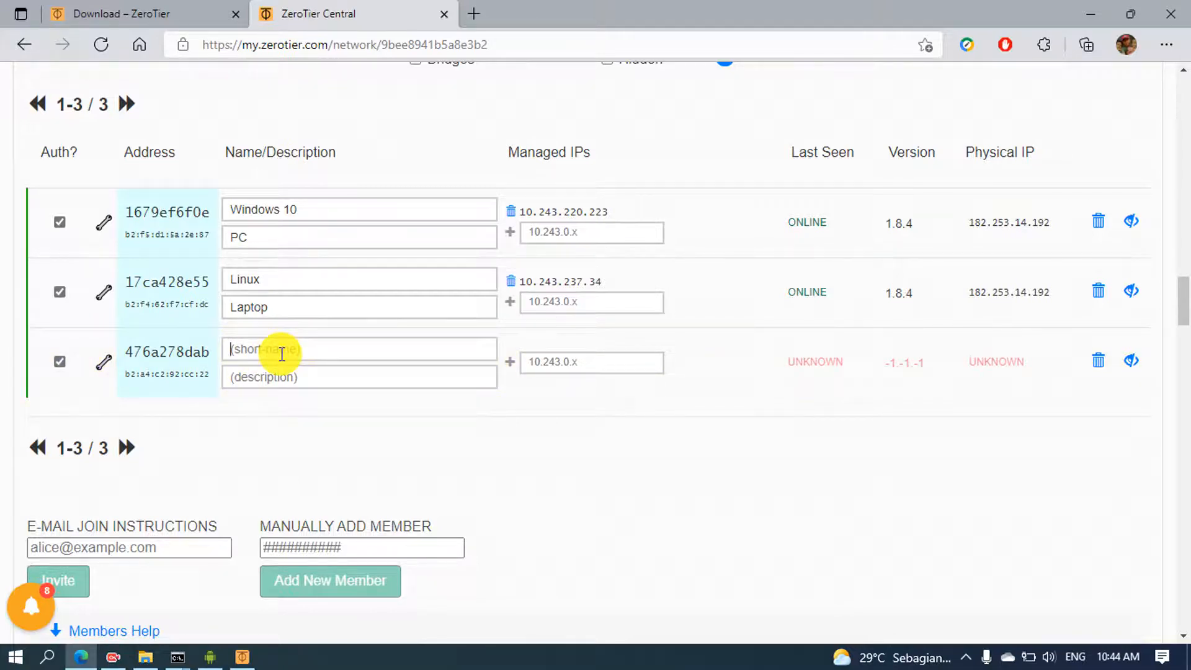
text(Android)
click(281, 378)
text(H)
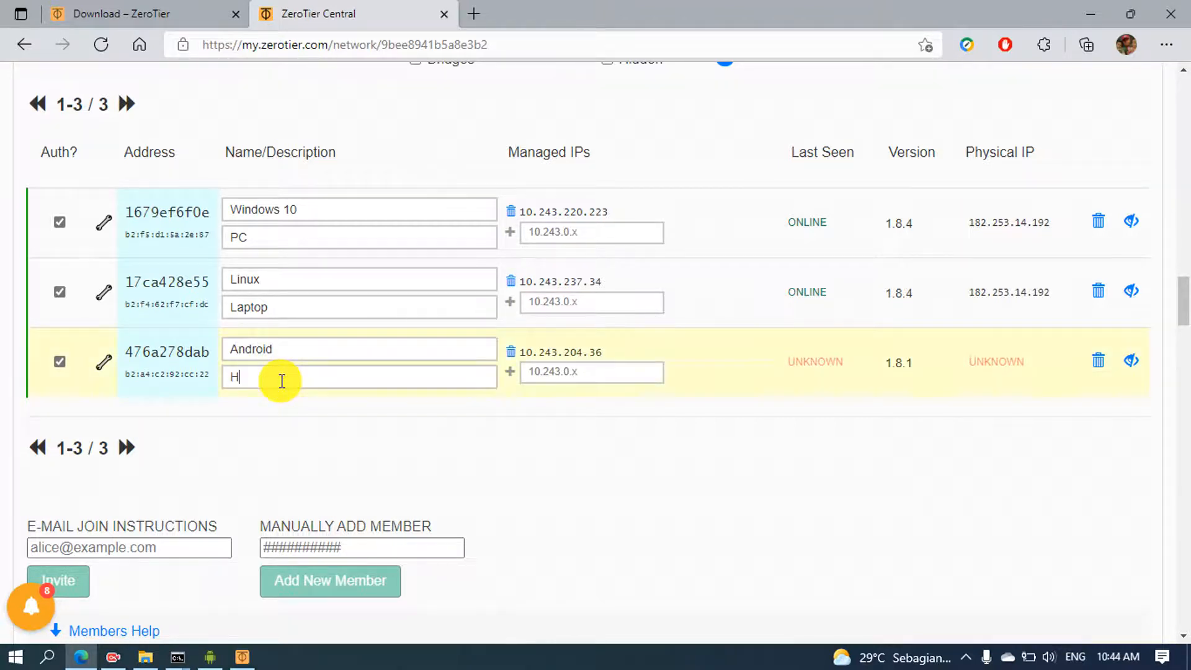
text(P)
drag(606, 350, 539, 349)
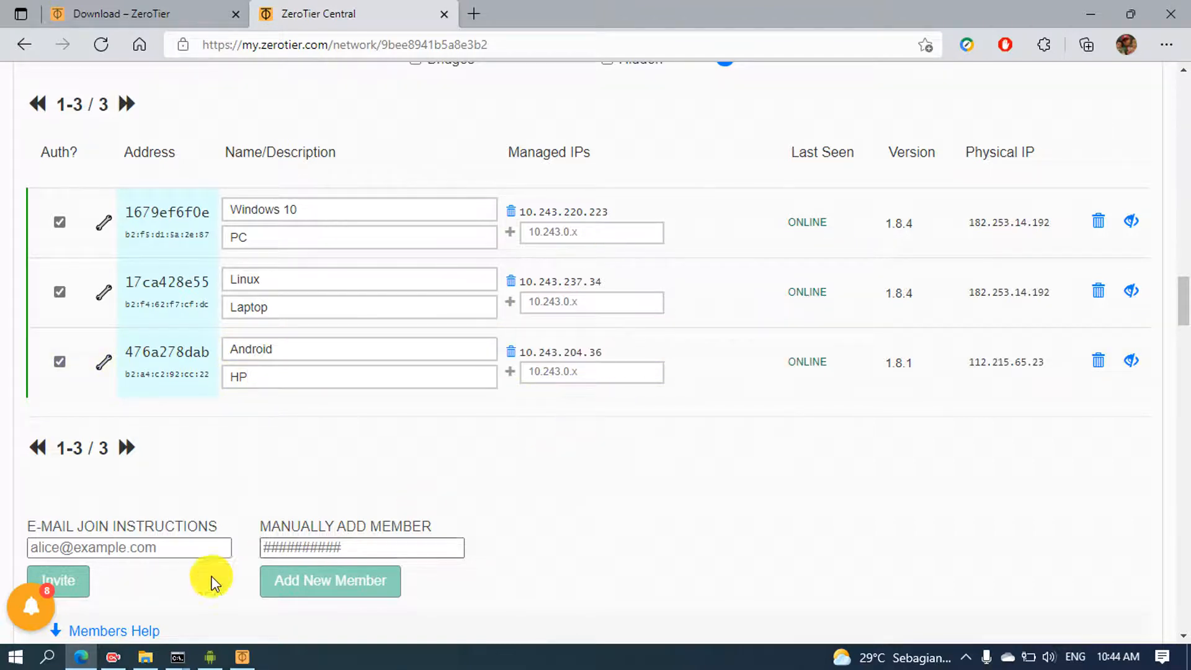
click(210, 656)
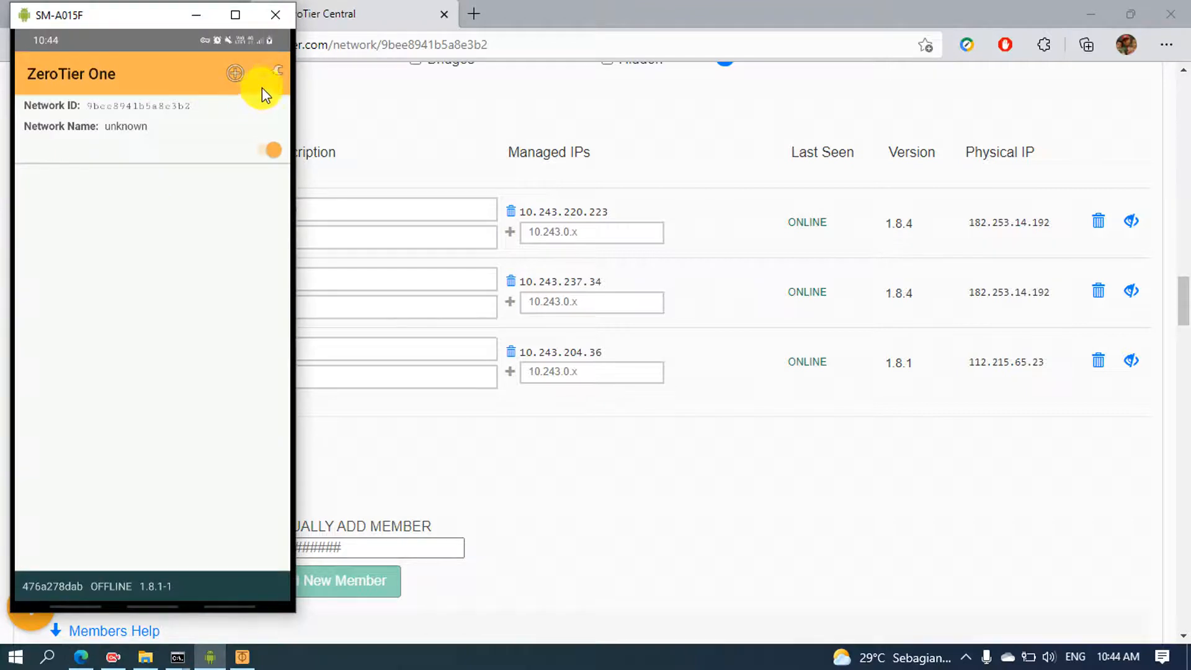
- Open the joined network's details on the phone and enlarge the phone mirror window
click(246, 119)
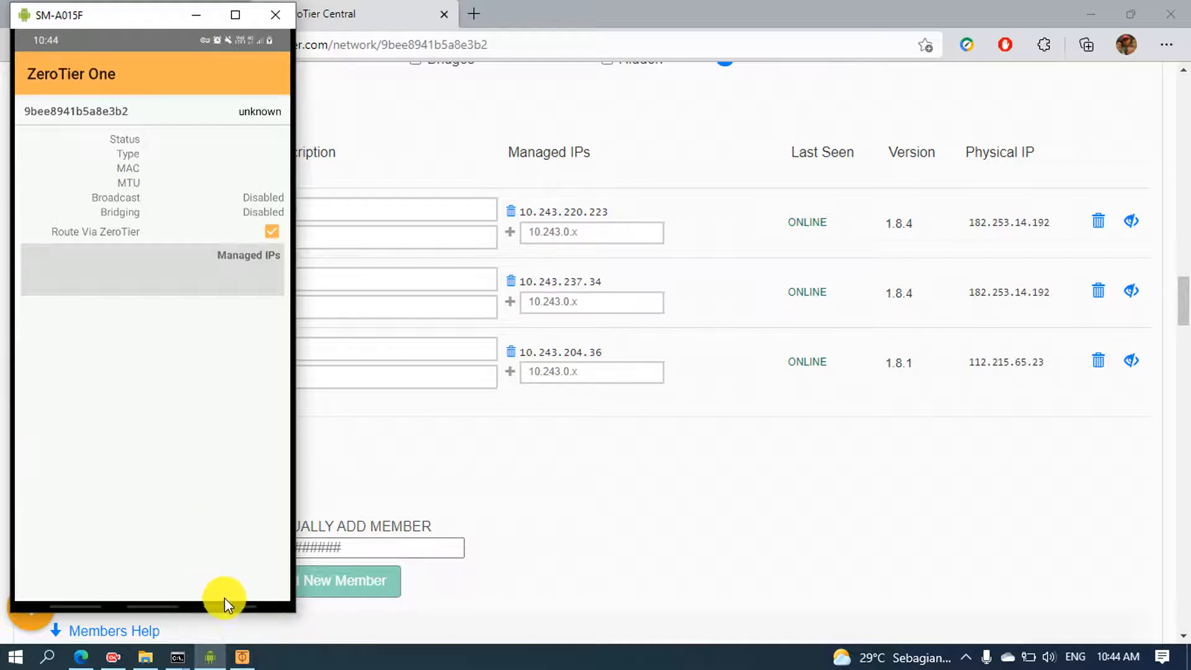
drag(224, 605, 239, 484)
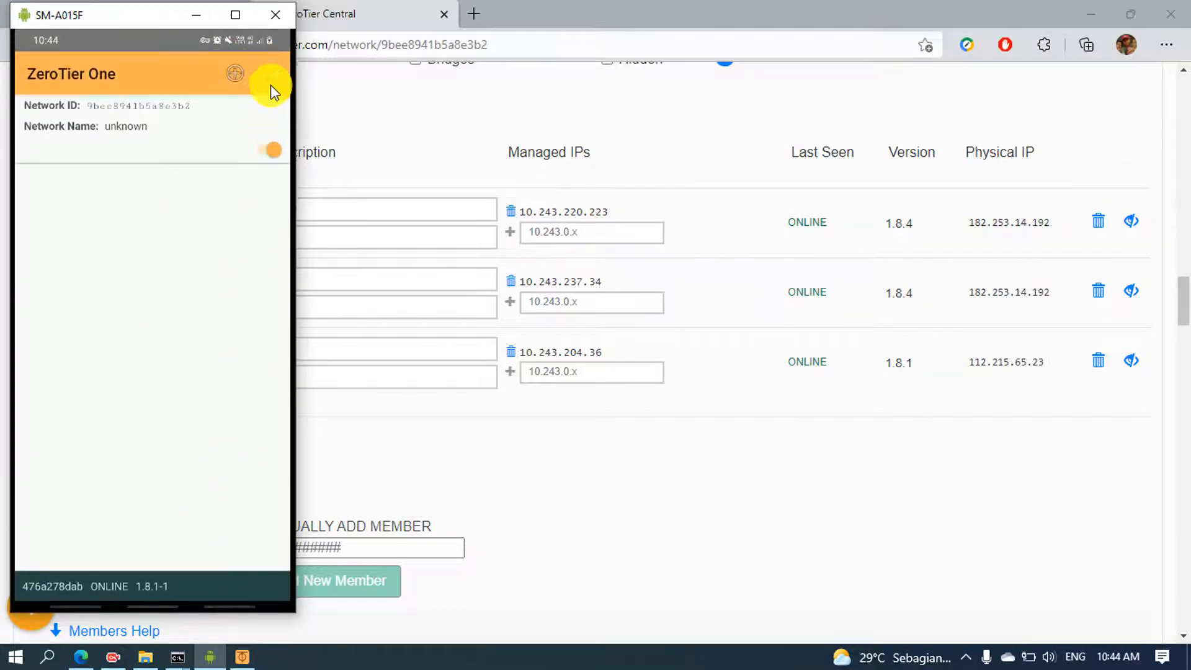
click(274, 77)
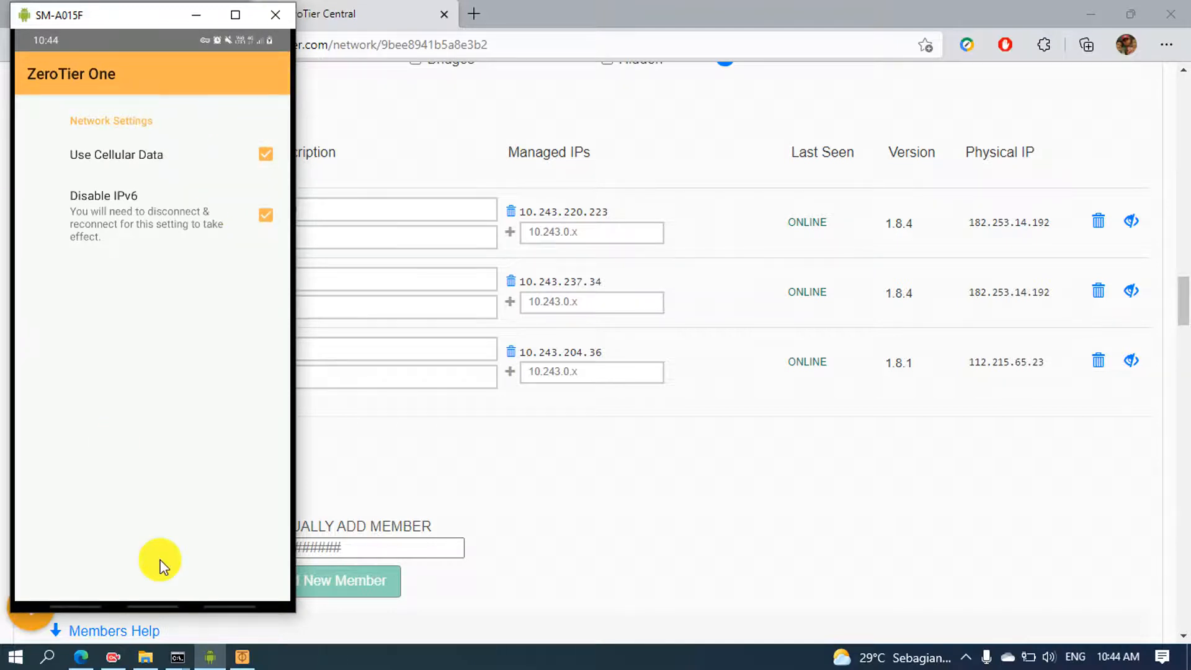
click(210, 656)
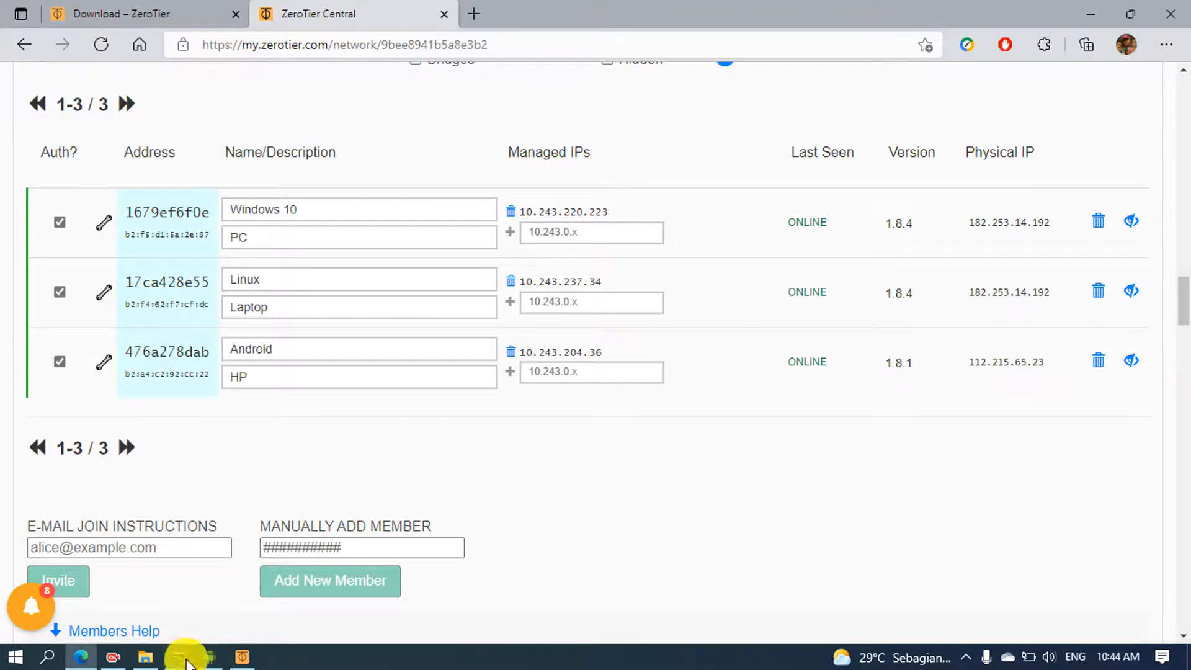
click(210, 658)
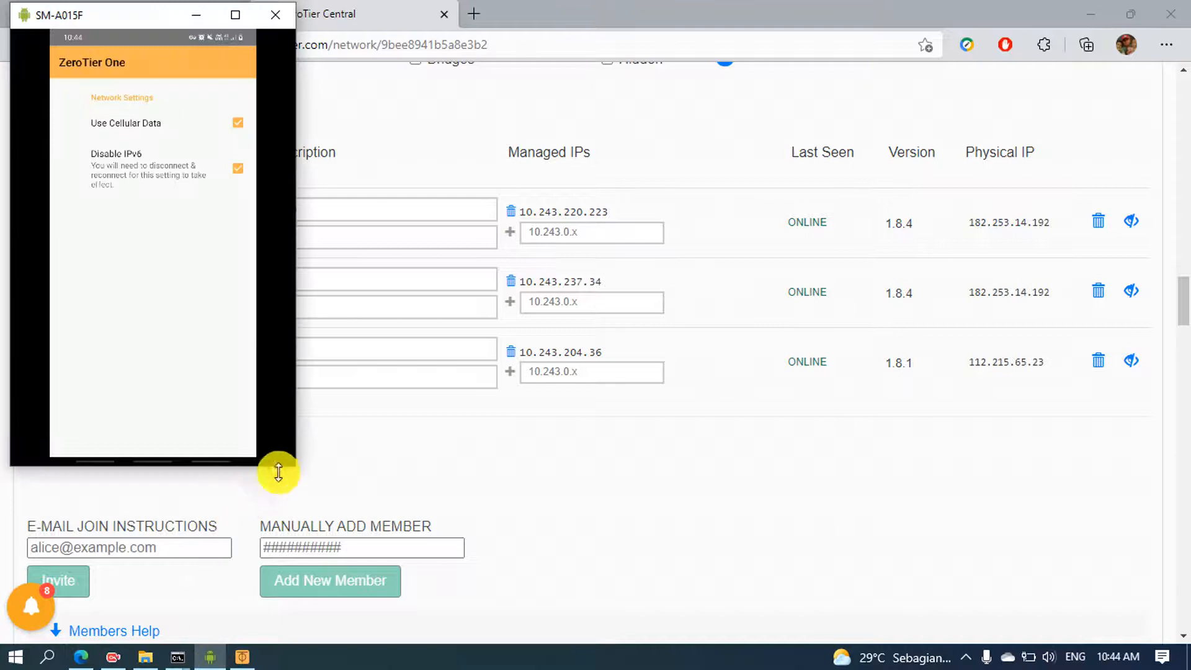
drag(292, 465, 426, 584)
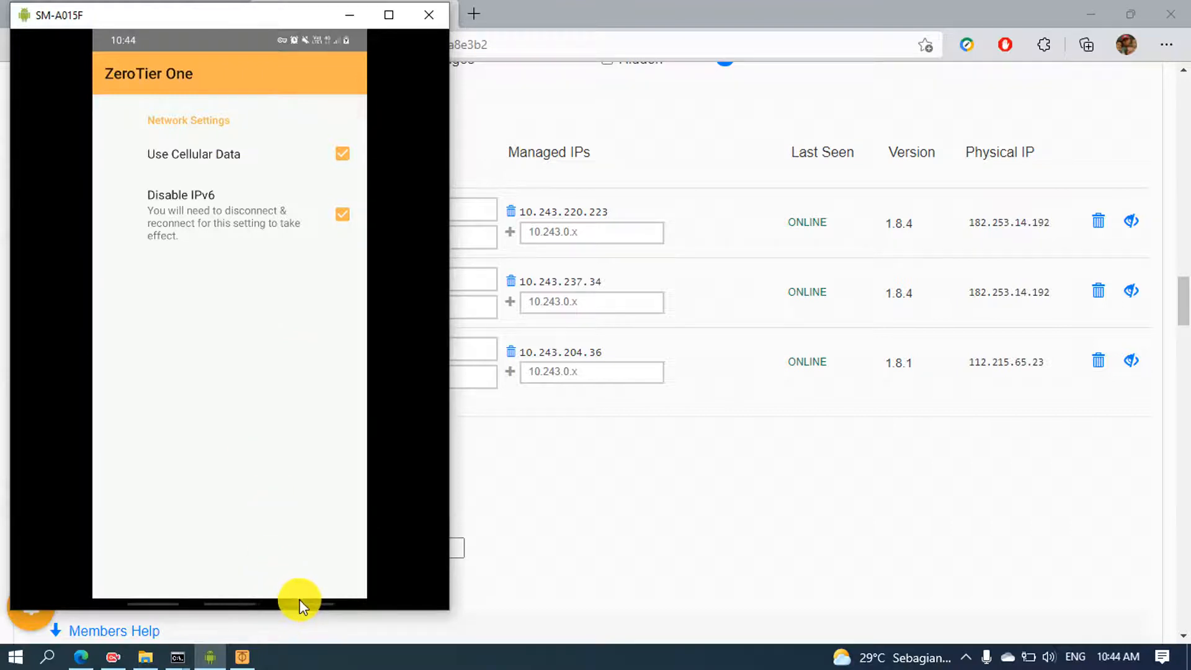
right_click(308, 550)
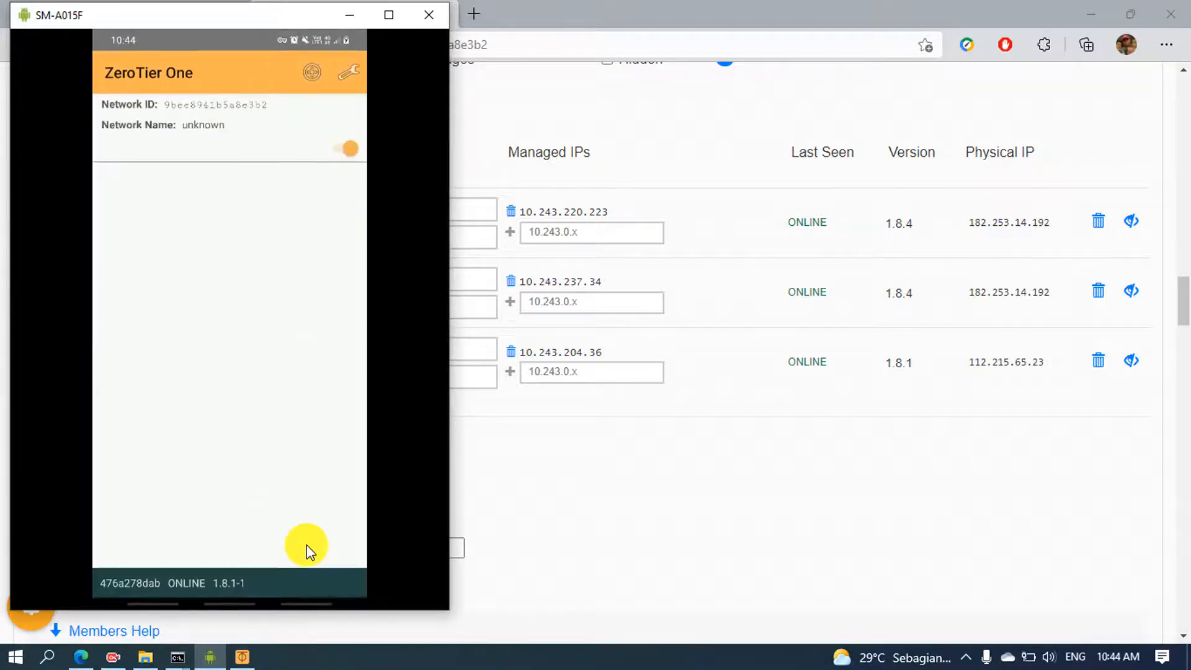
click(241, 123)
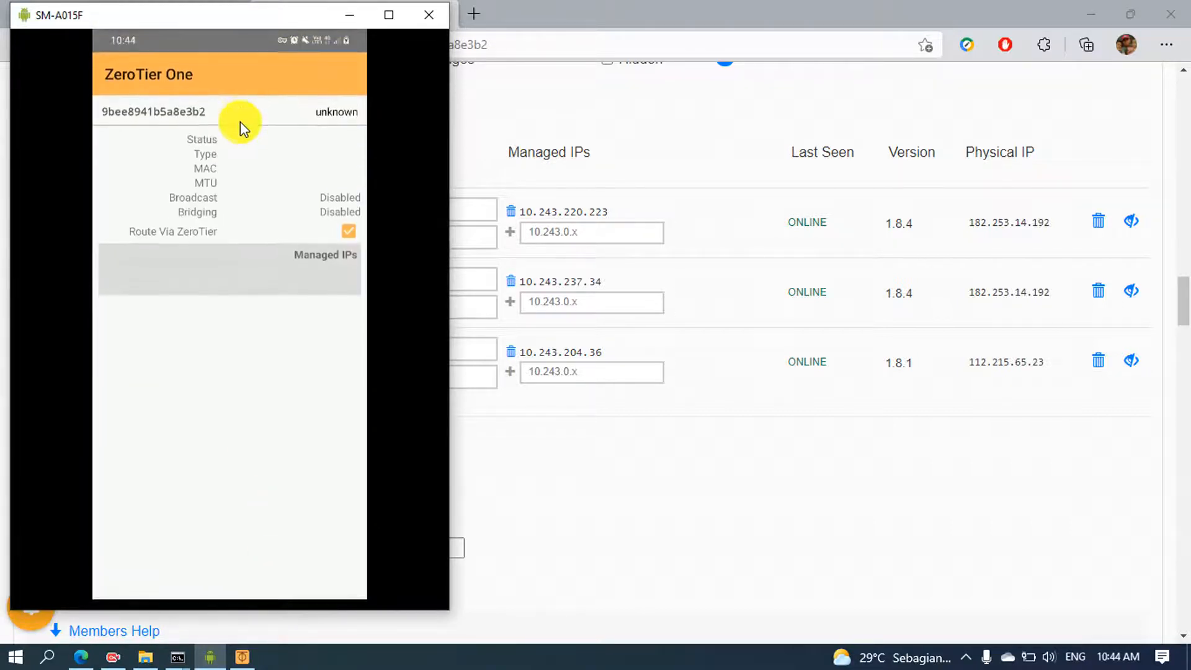
- Toggle the phone's network off and on, then view details showing stoic_hughes at 10.243.204.36/16
drag(244, 13, 195, 17)
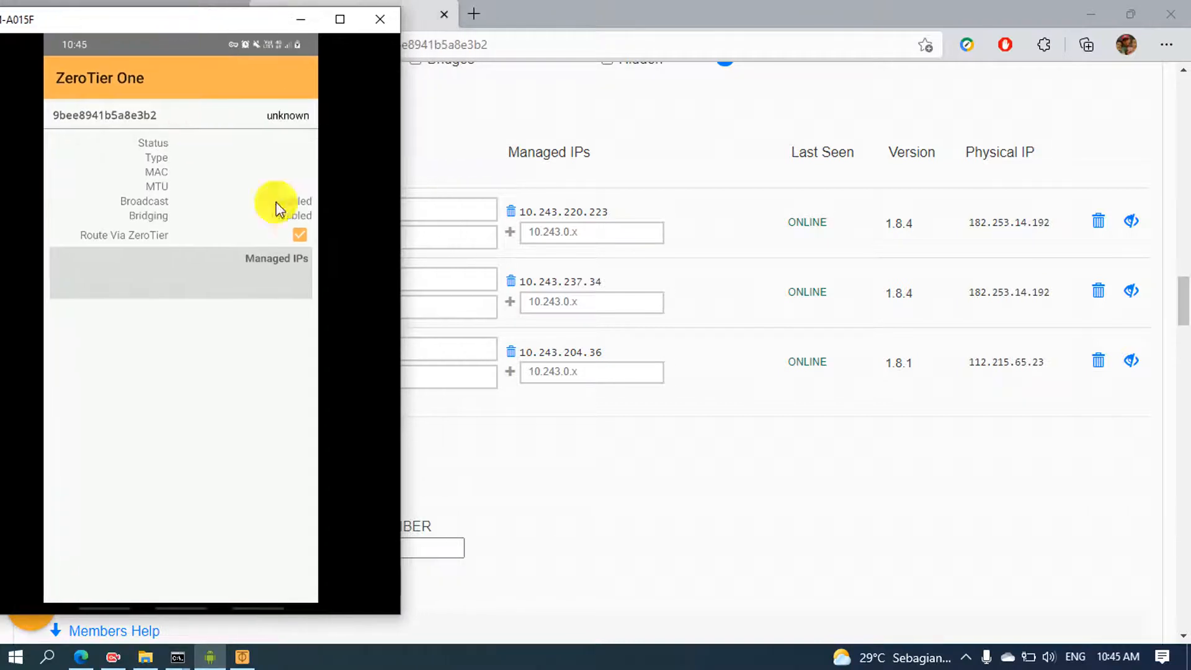
drag(402, 445, 232, 431)
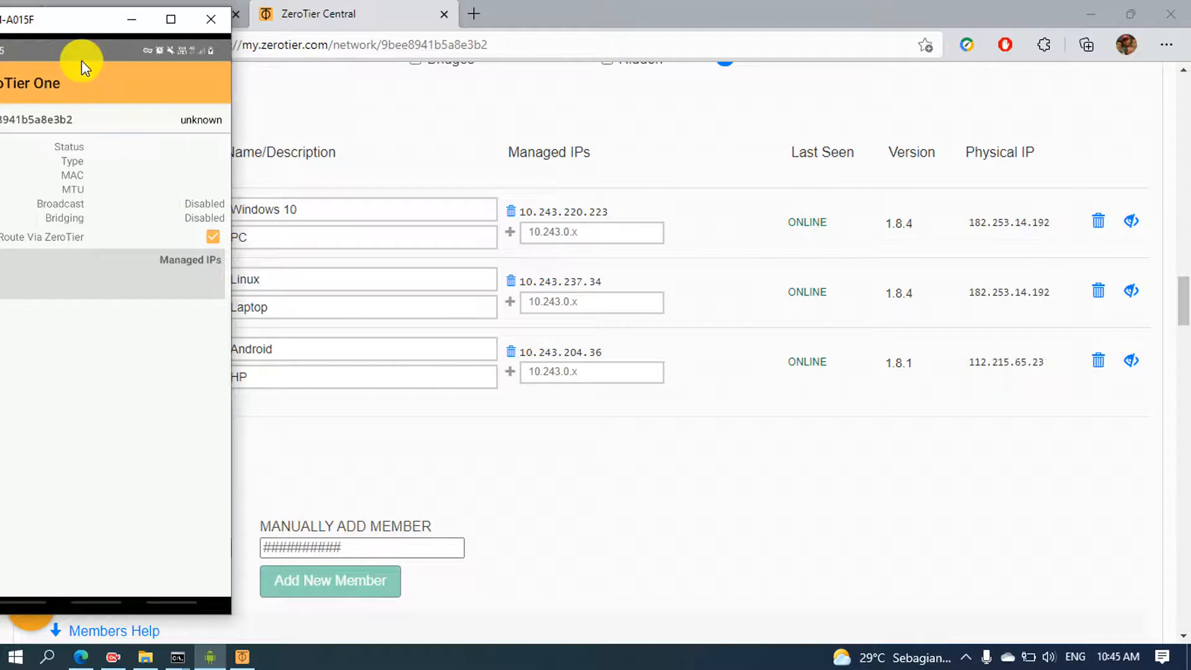
drag(81, 24, 225, 18)
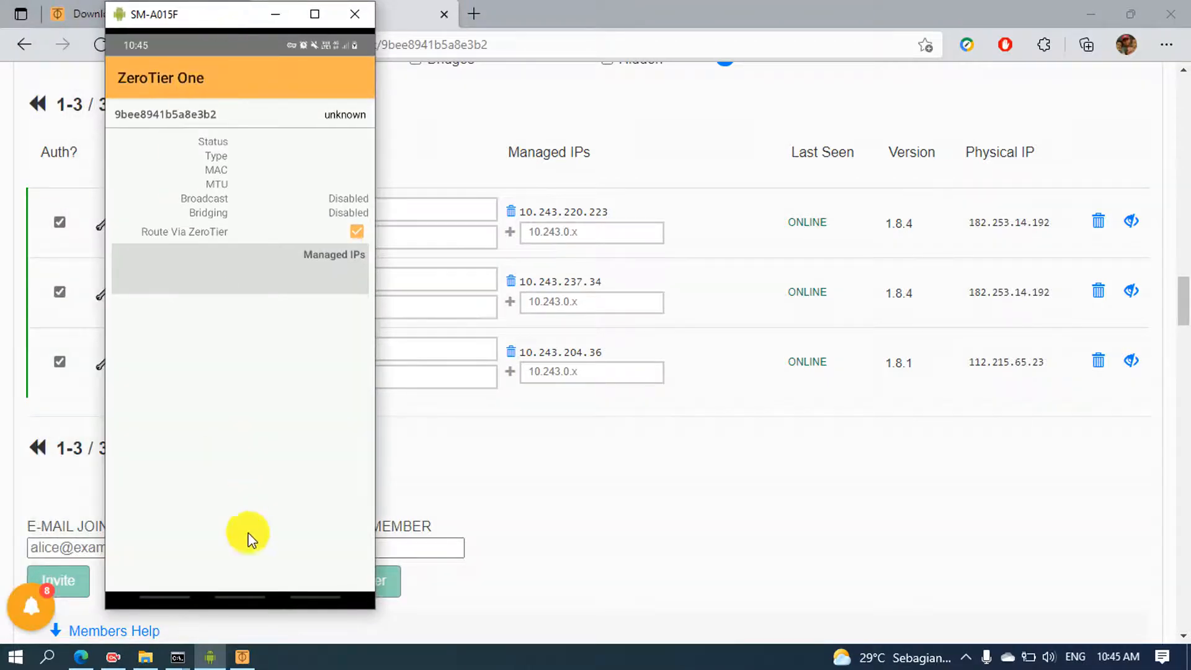
drag(305, 565, 303, 519)
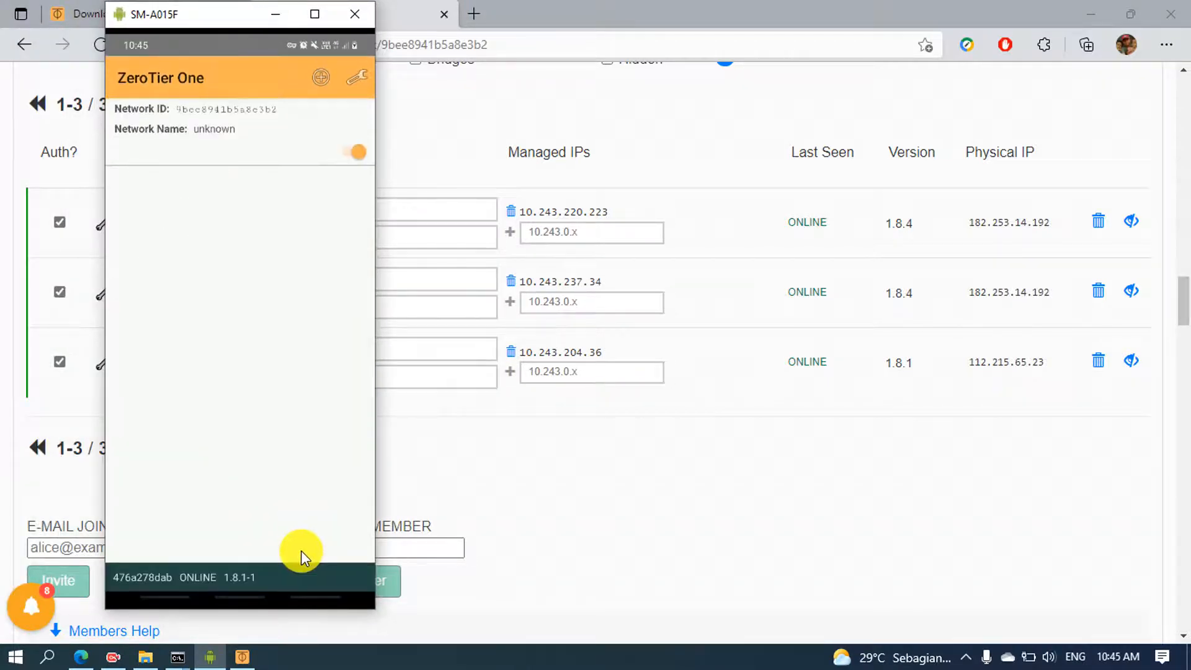
click(346, 151)
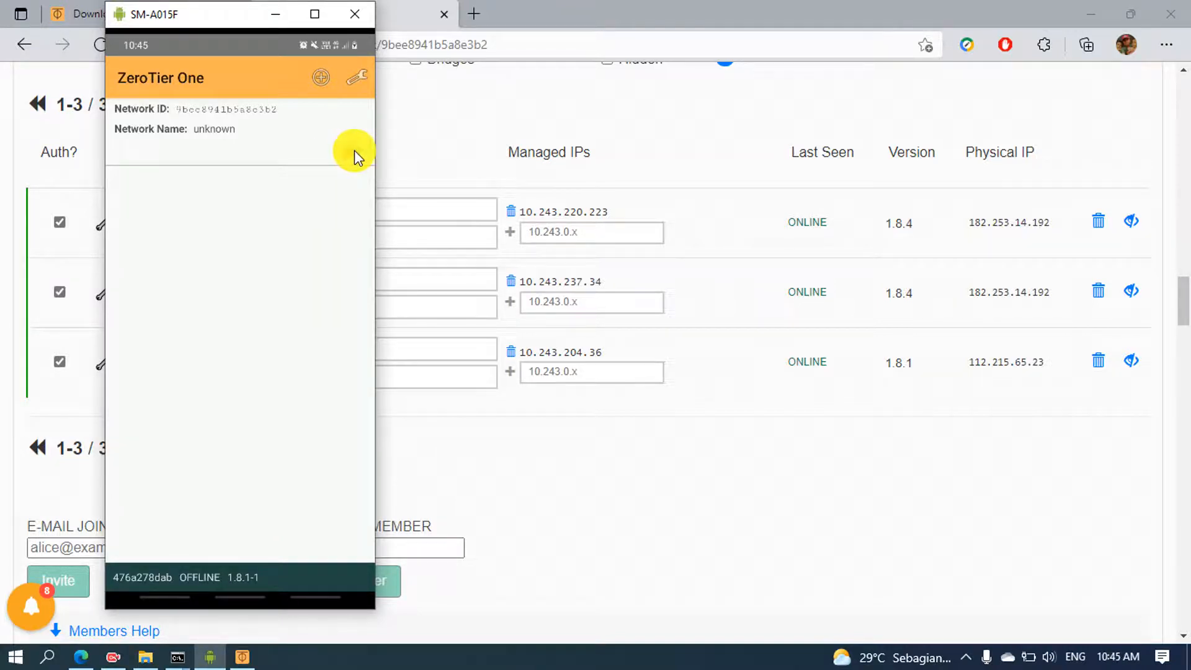
click(355, 150)
click(229, 148)
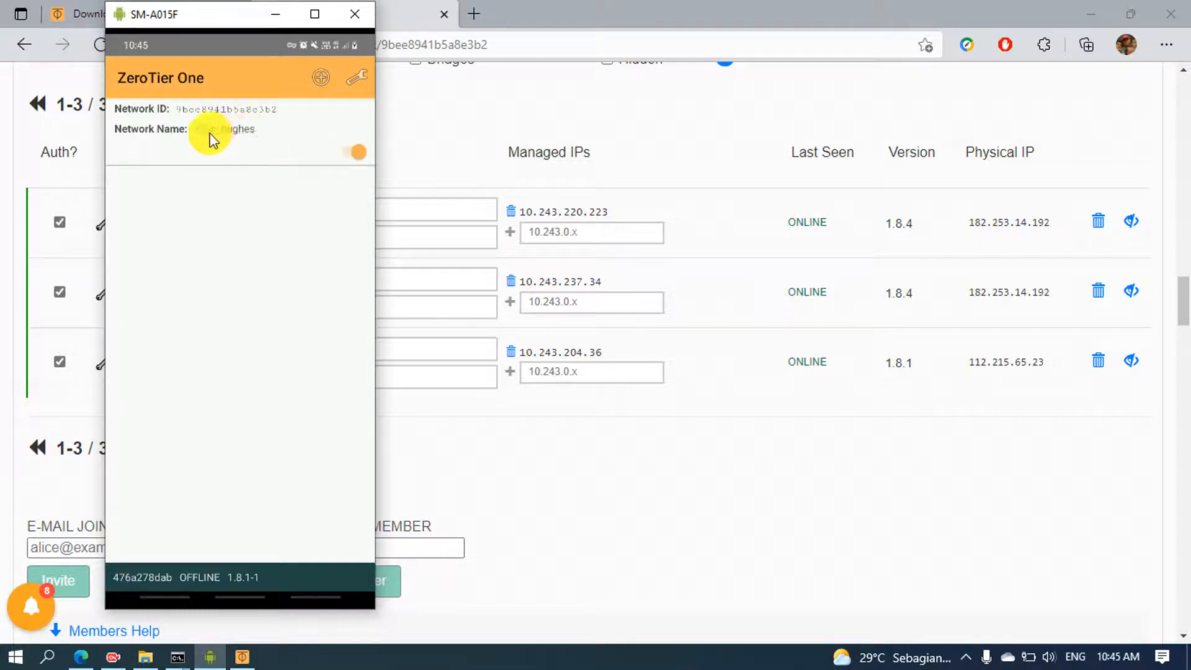
click(243, 133)
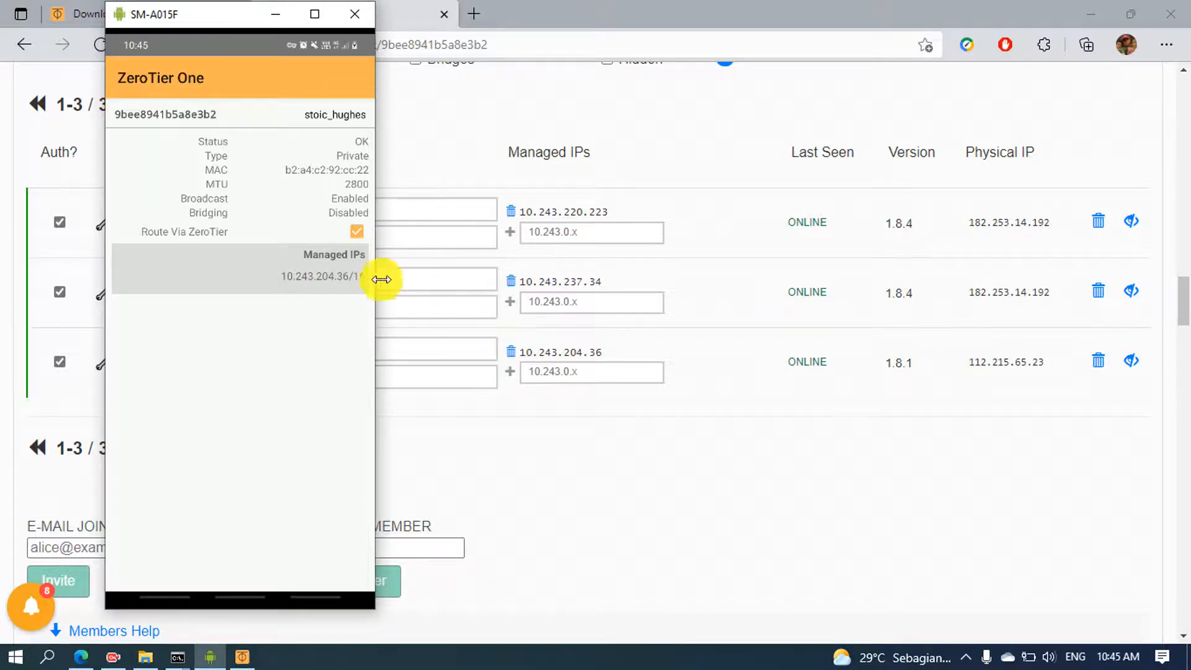
click(277, 15)
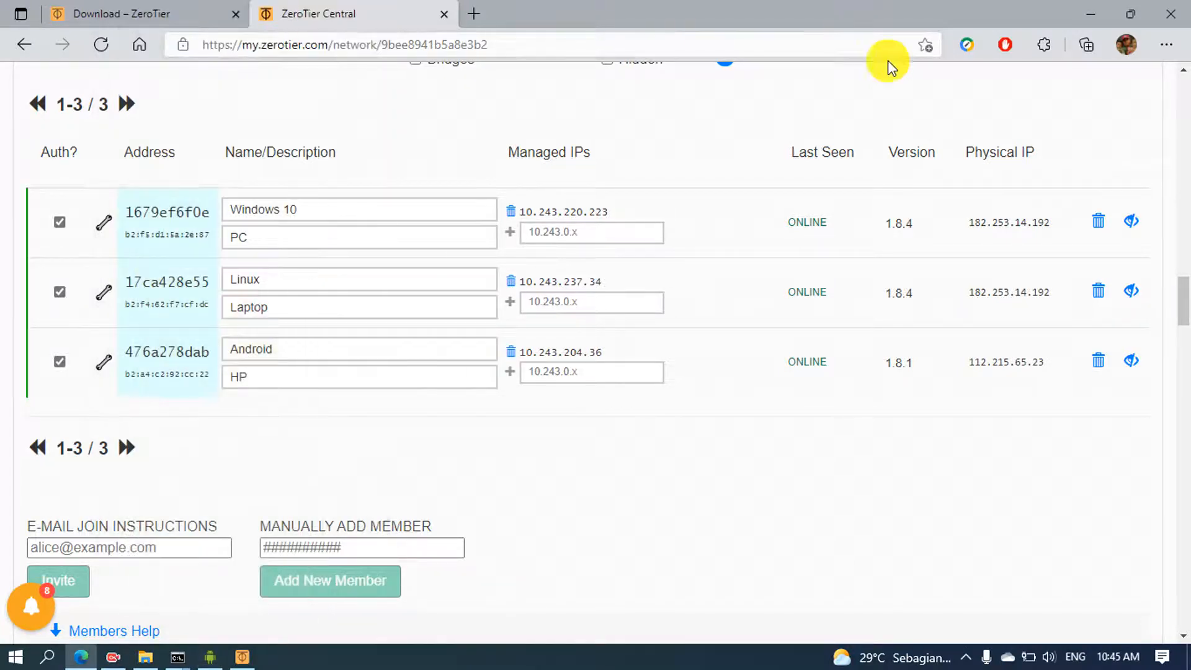
- Resize ZeroTier Central into a small window scrolled to the three-member Members table
drag(903, 13, 420, 49)
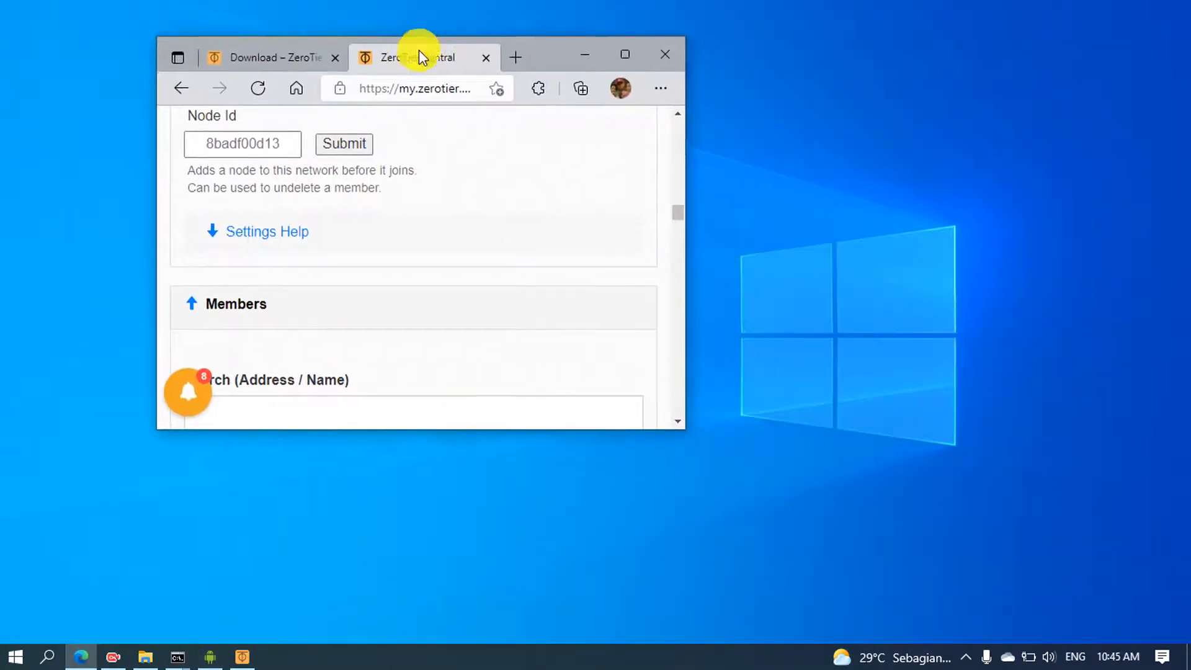
click(618, 53)
scroll(313, 263, down, 5)
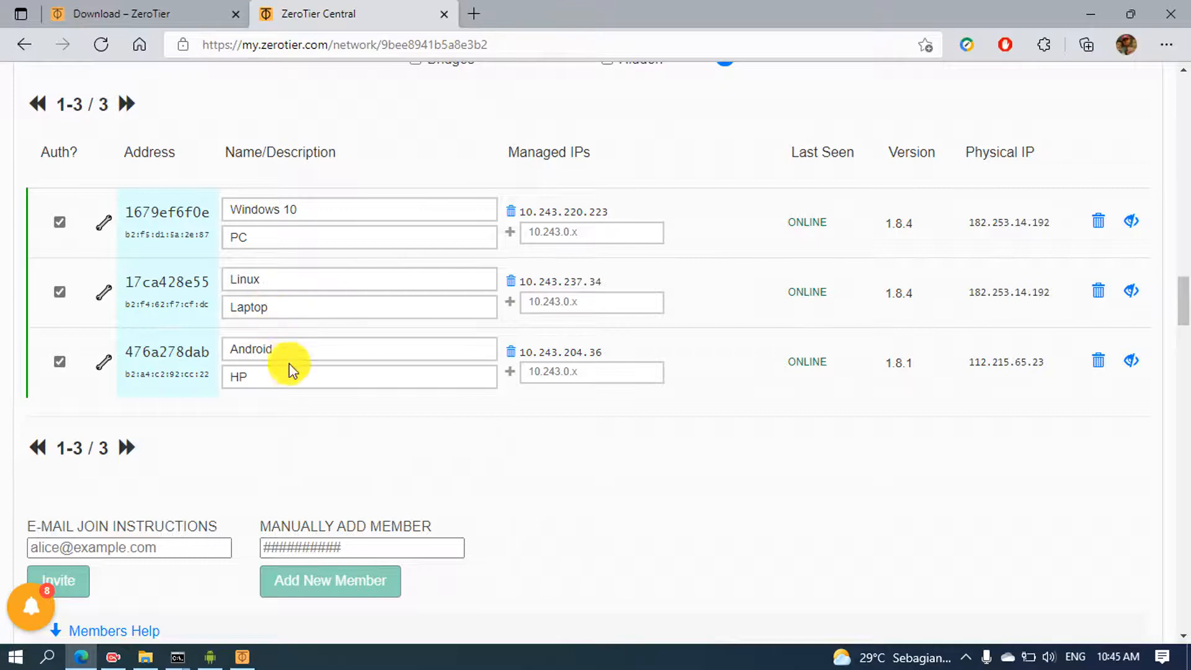
click(1130, 13)
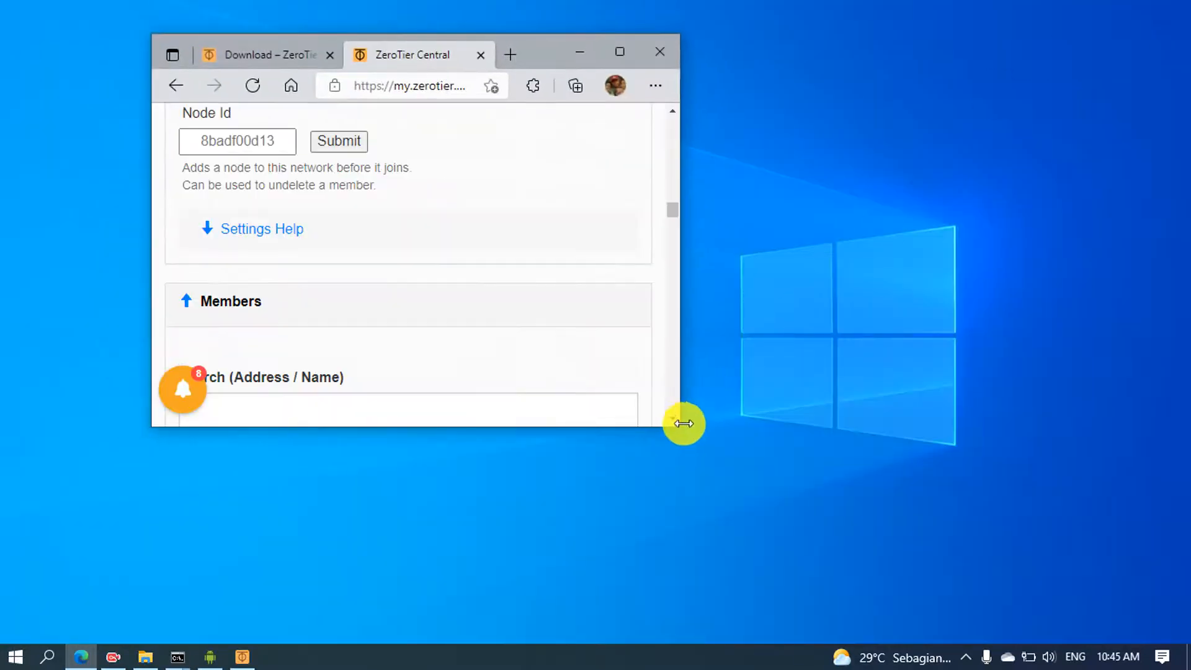
drag(683, 423, 880, 546)
scroll(599, 341, down, 4)
scroll(593, 335, up, 5)
scroll(586, 332, down, 10)
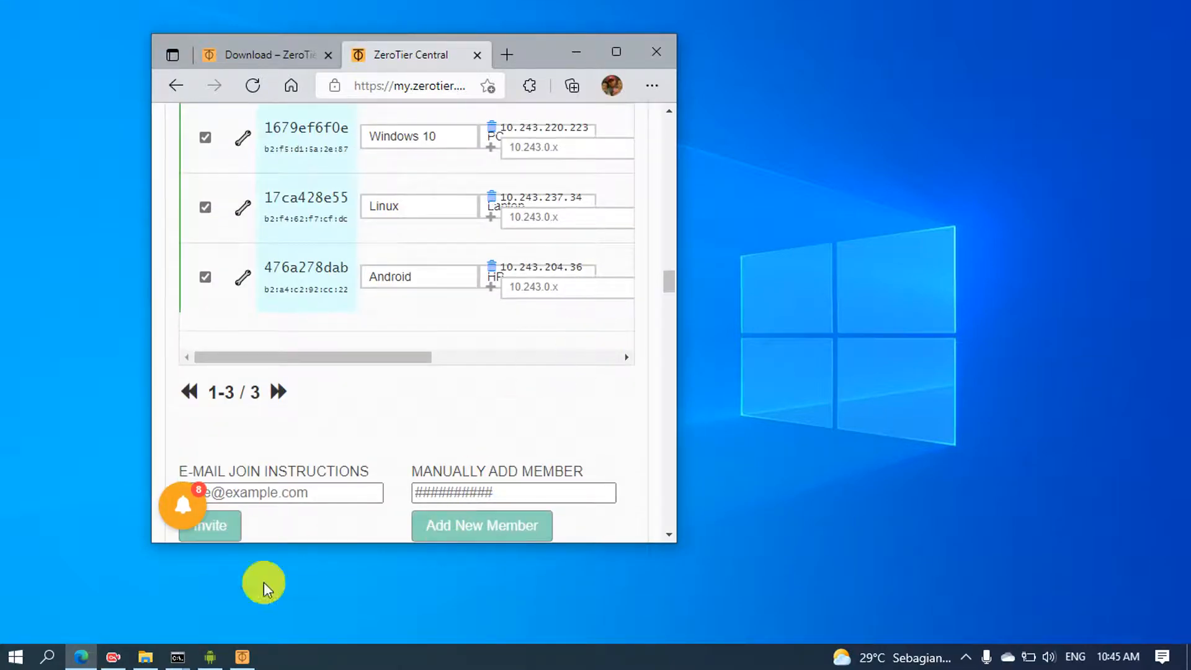
- Place the browser top-left beside Command Prompt and clear the prompt with cls
mouse_move(175, 652)
mouse_move(221, 638)
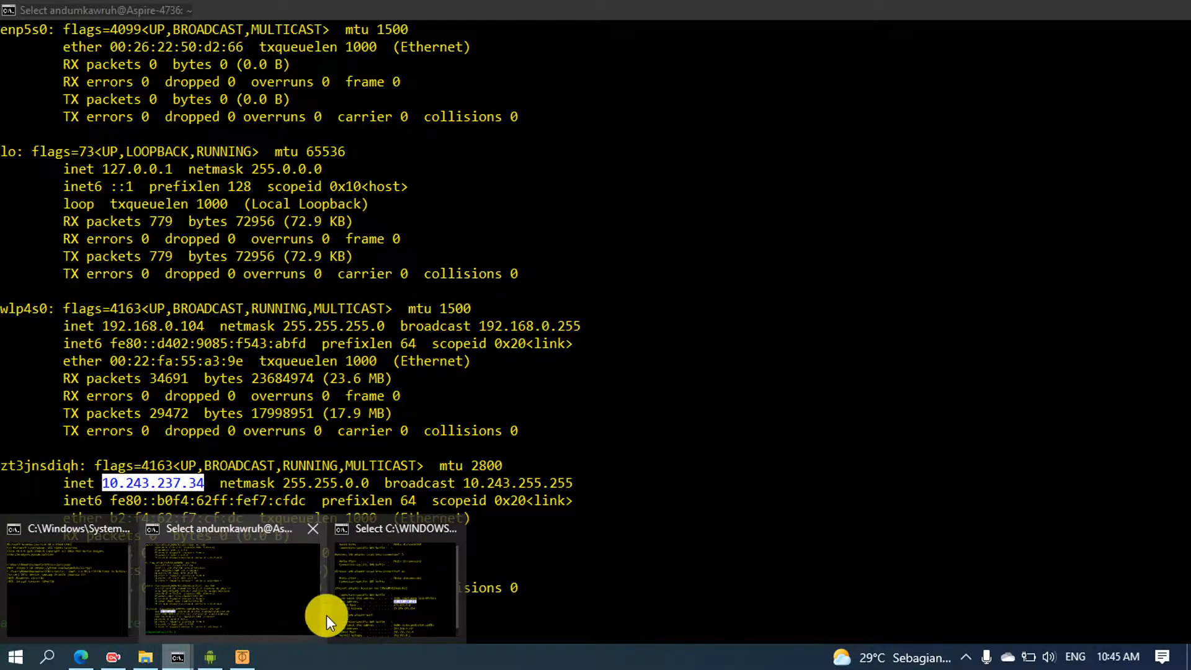
click(397, 591)
scroll(699, 357, down, 1)
drag(638, 141, 1018, 54)
drag(539, 46, 369, 13)
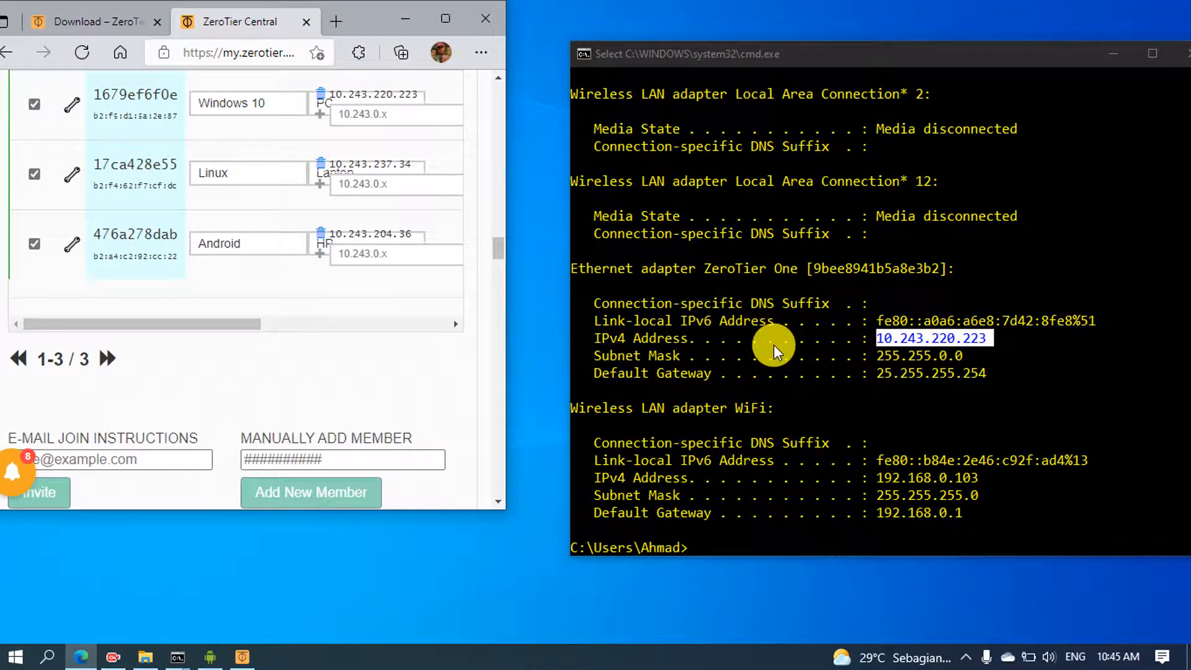
click(815, 523)
text(cls)
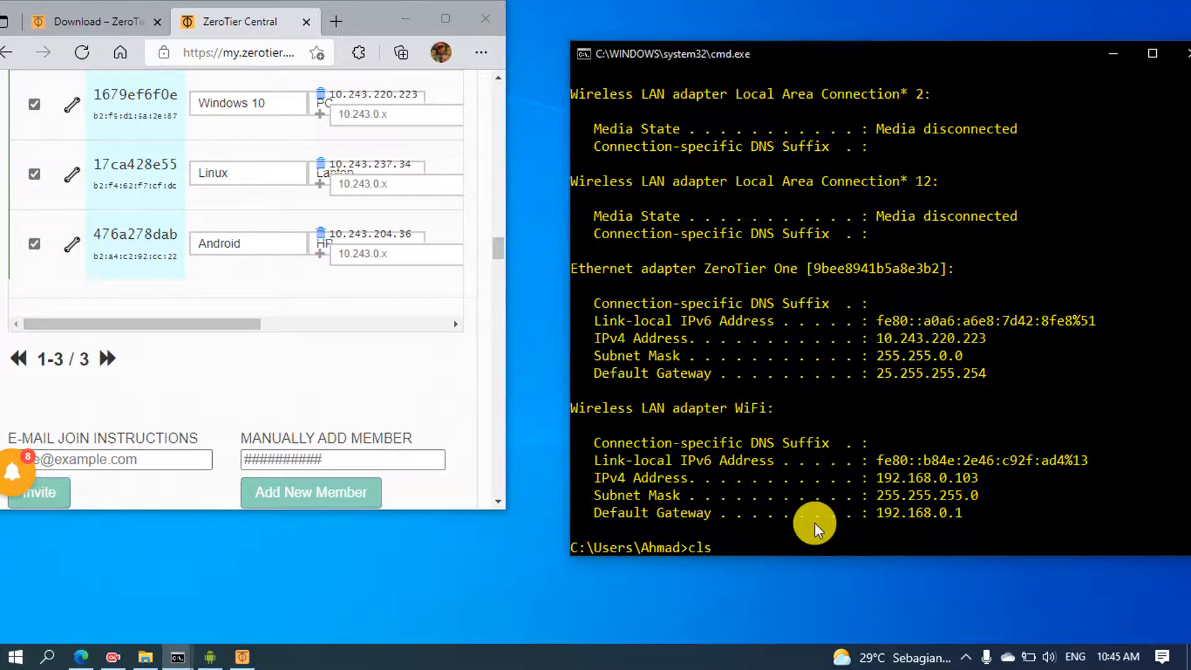
key(Return)
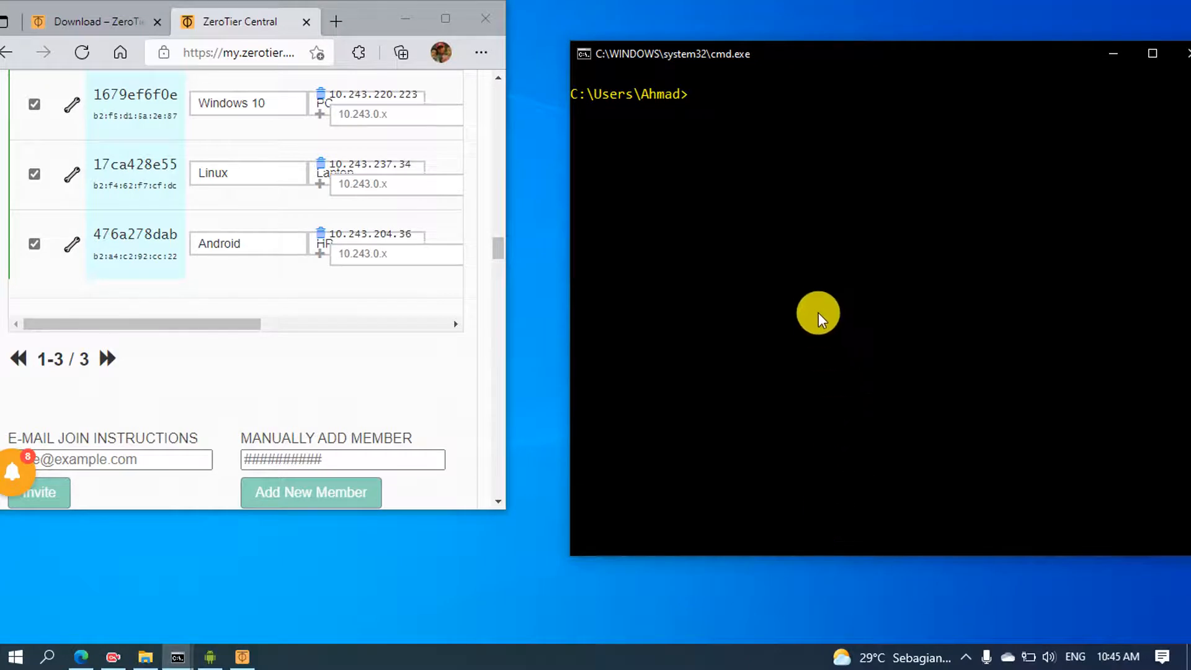
- Ping 10.243.237.34 (0% loss), then ping 10.243.237.36, which times out
text(ping 10.243.237)
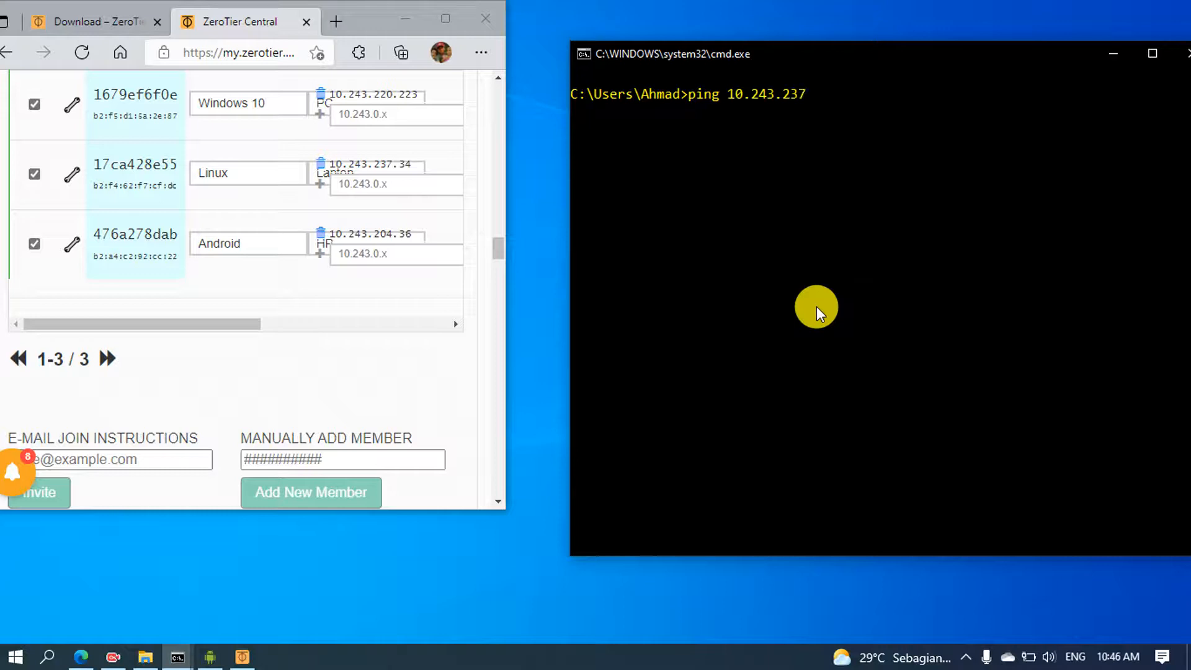
text(.34)
key(Return)
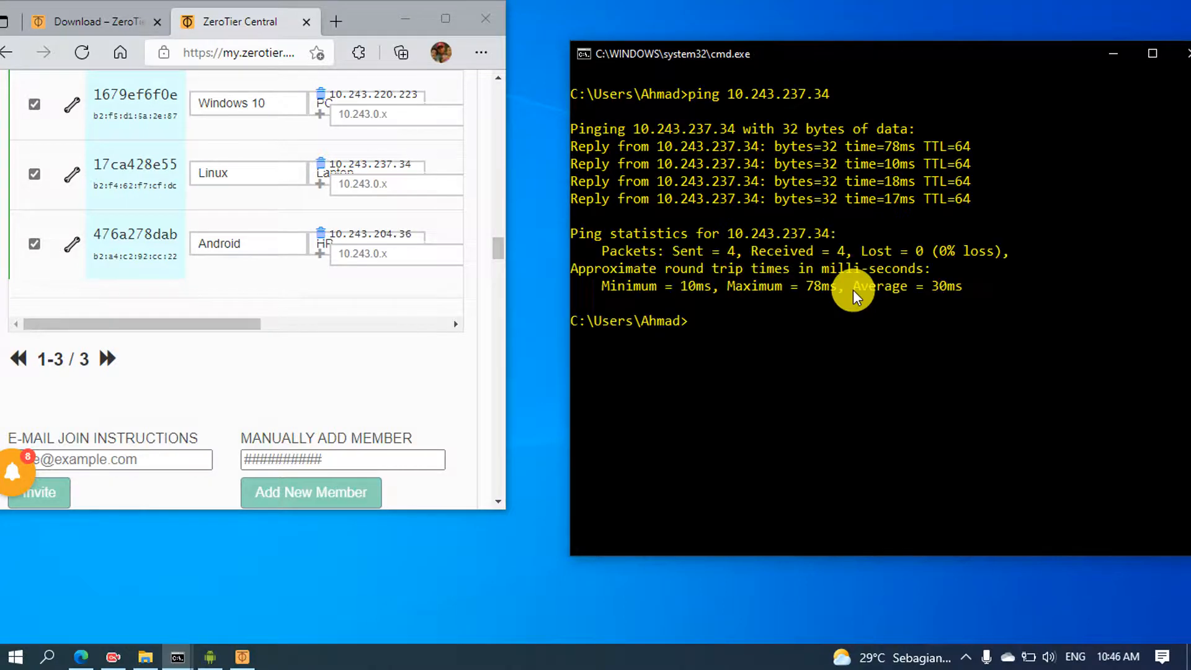
key(Up)
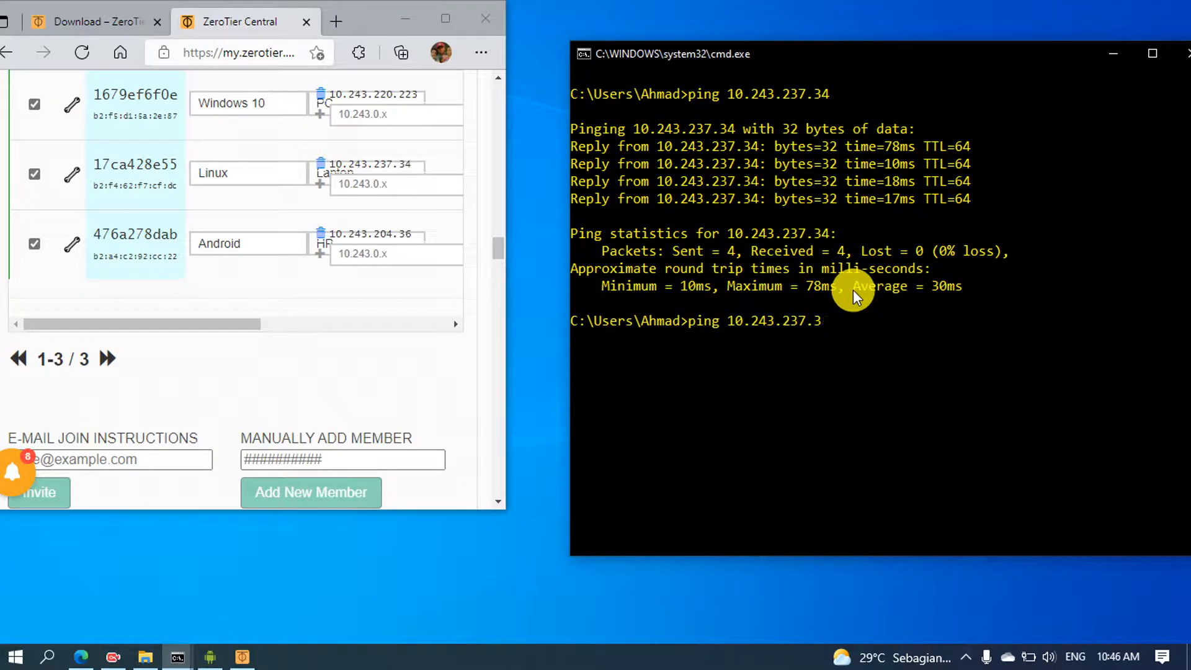
key(Return)
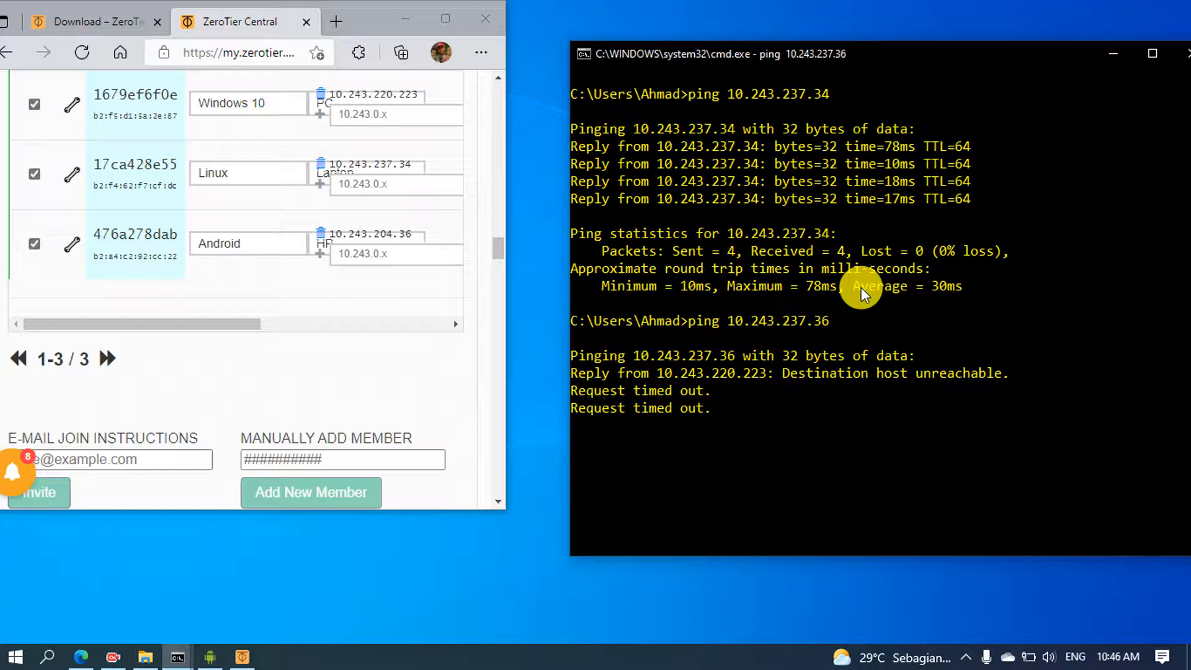
click(966, 657)
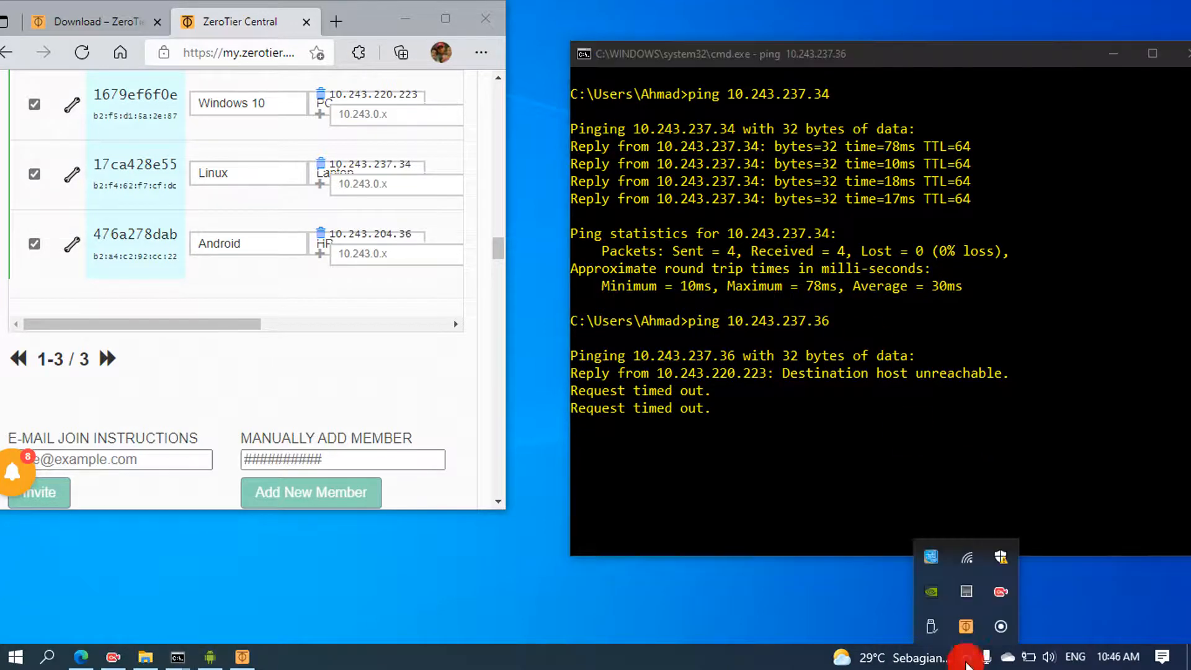
- Turn off Microsoft Defender Firewall for the Public and Private networks in Windows Security
click(1003, 557)
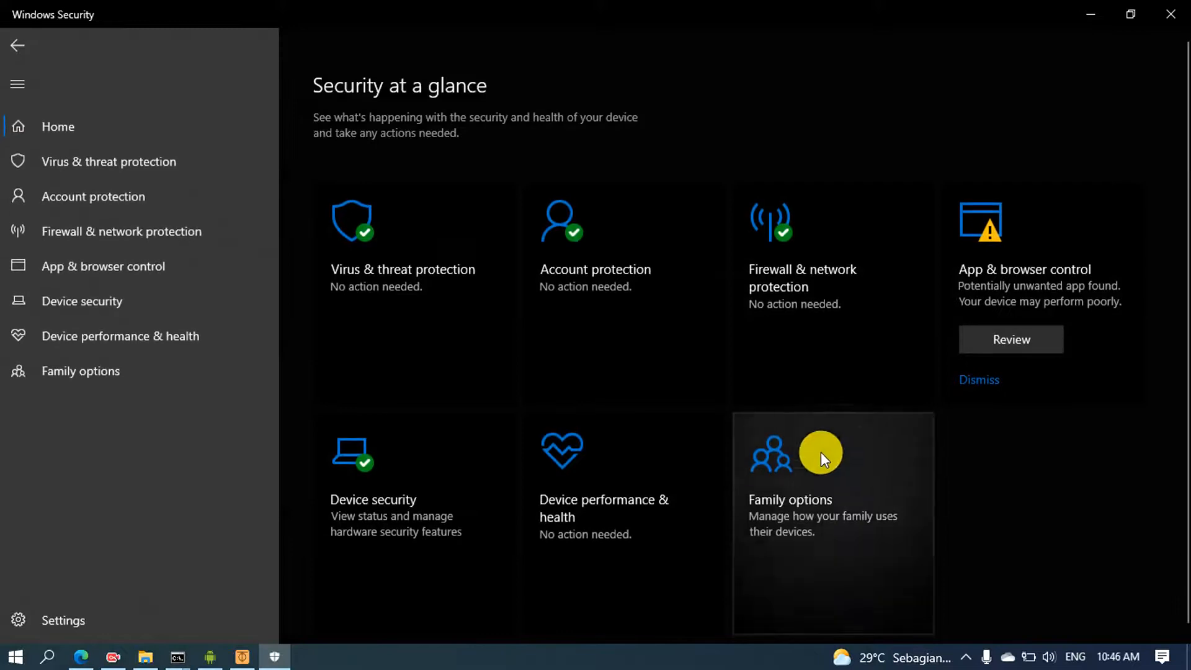
click(798, 256)
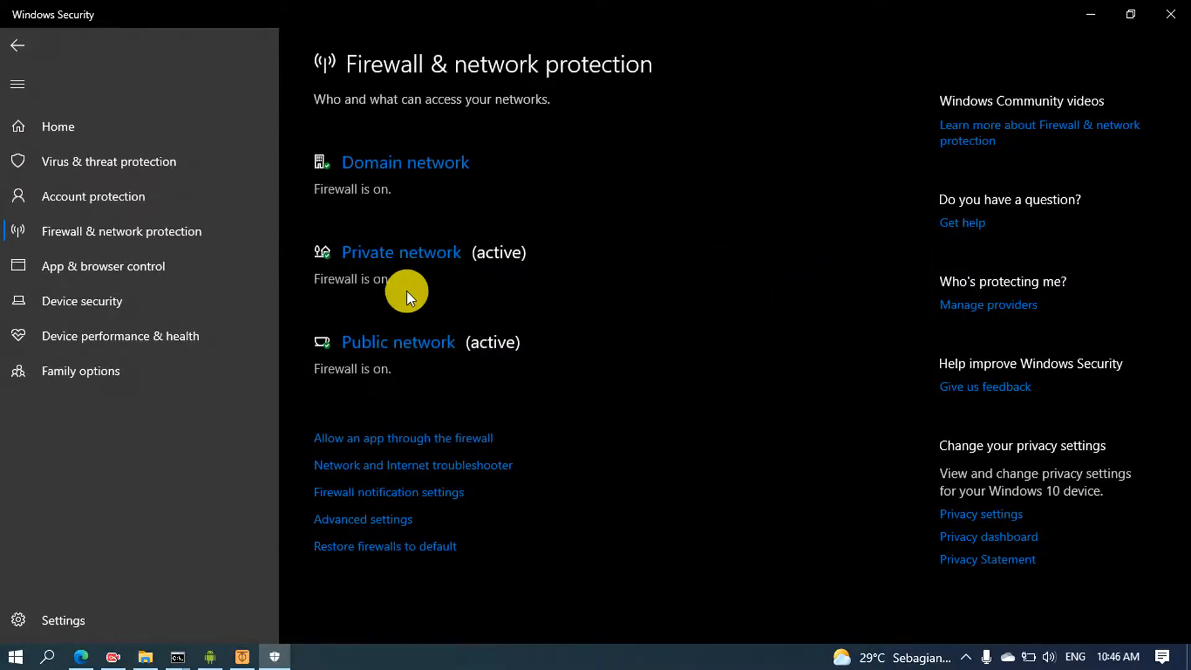
click(368, 345)
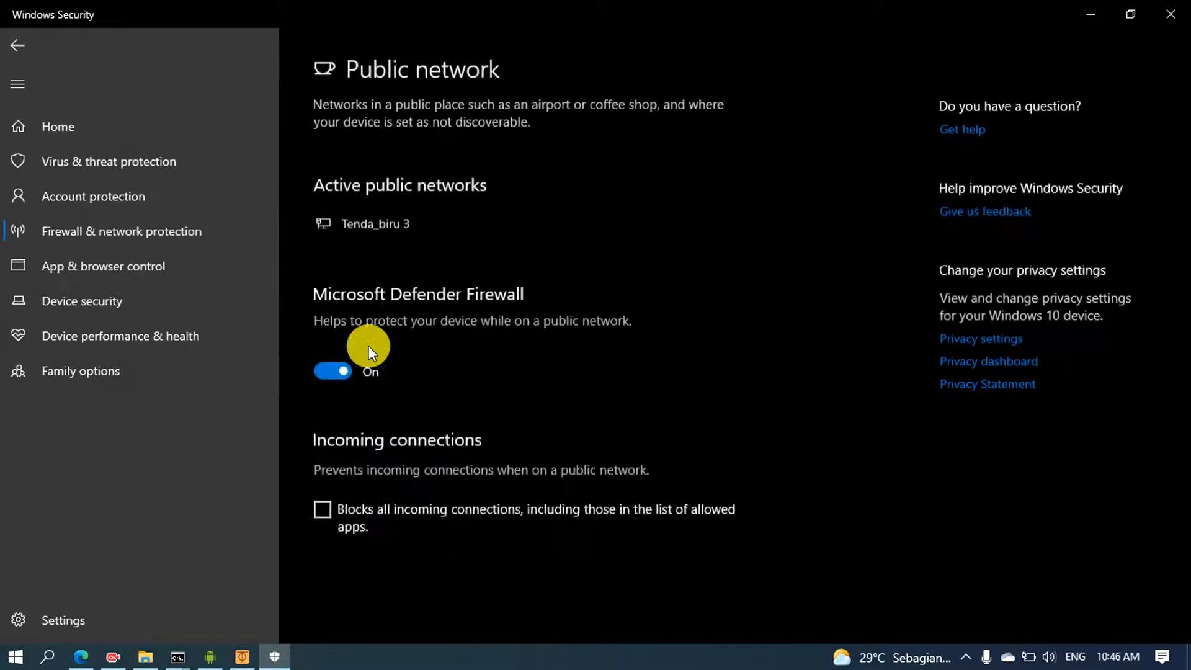
click(333, 365)
click(16, 47)
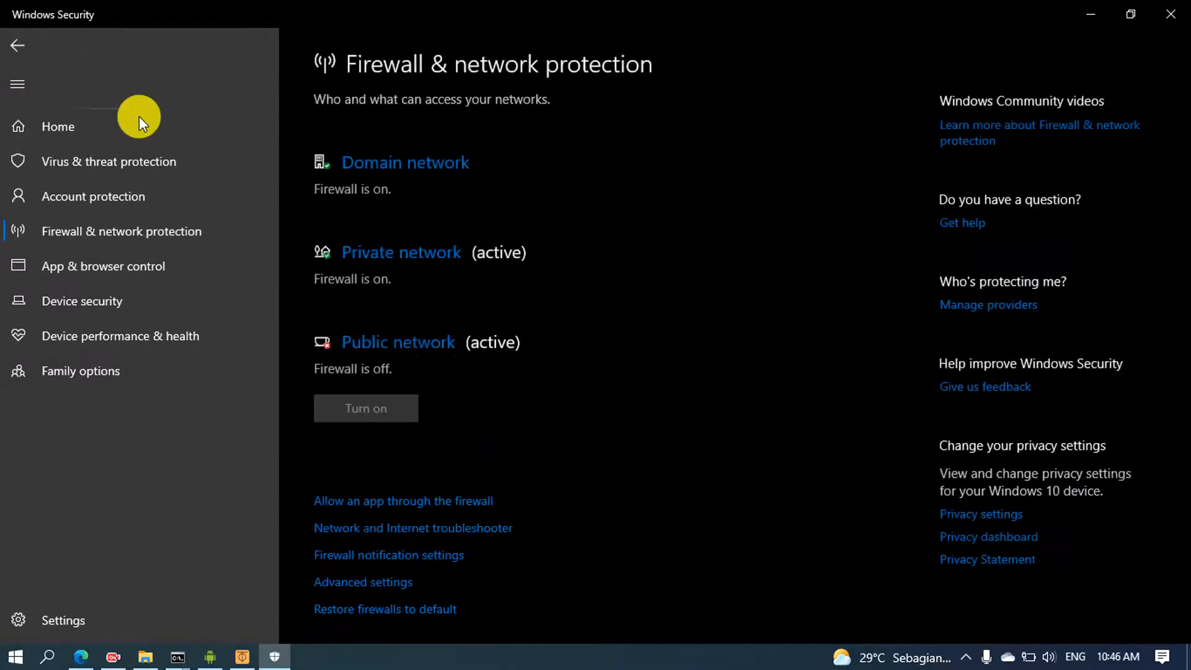
scroll(397, 256, down, 1)
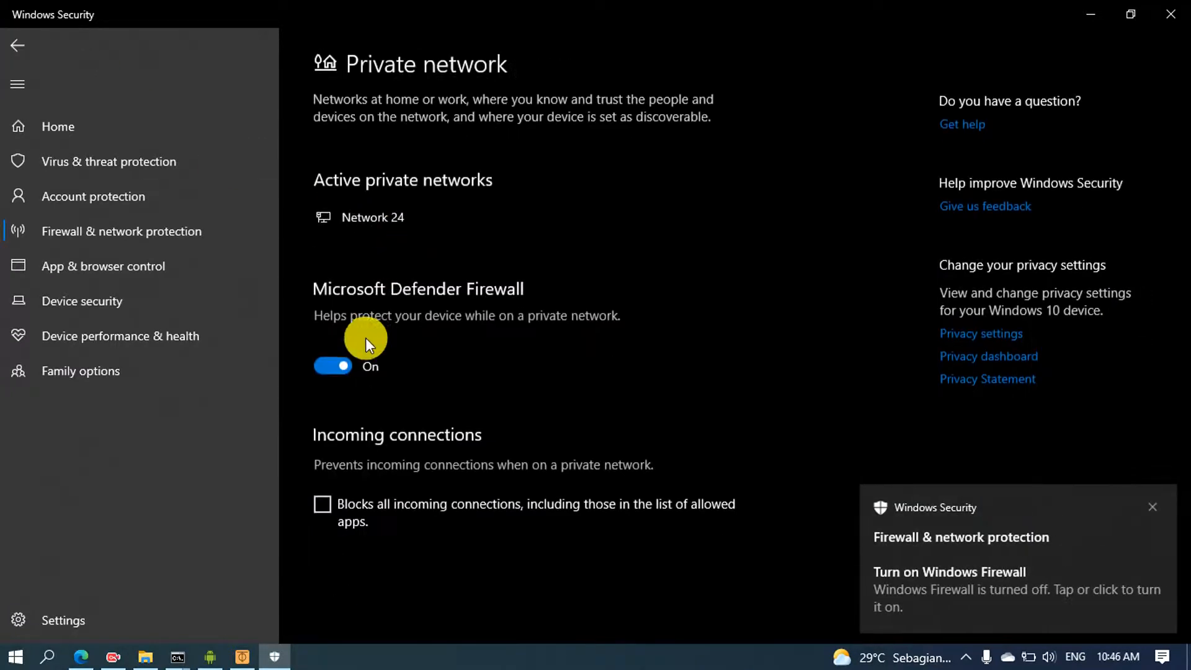
click(319, 367)
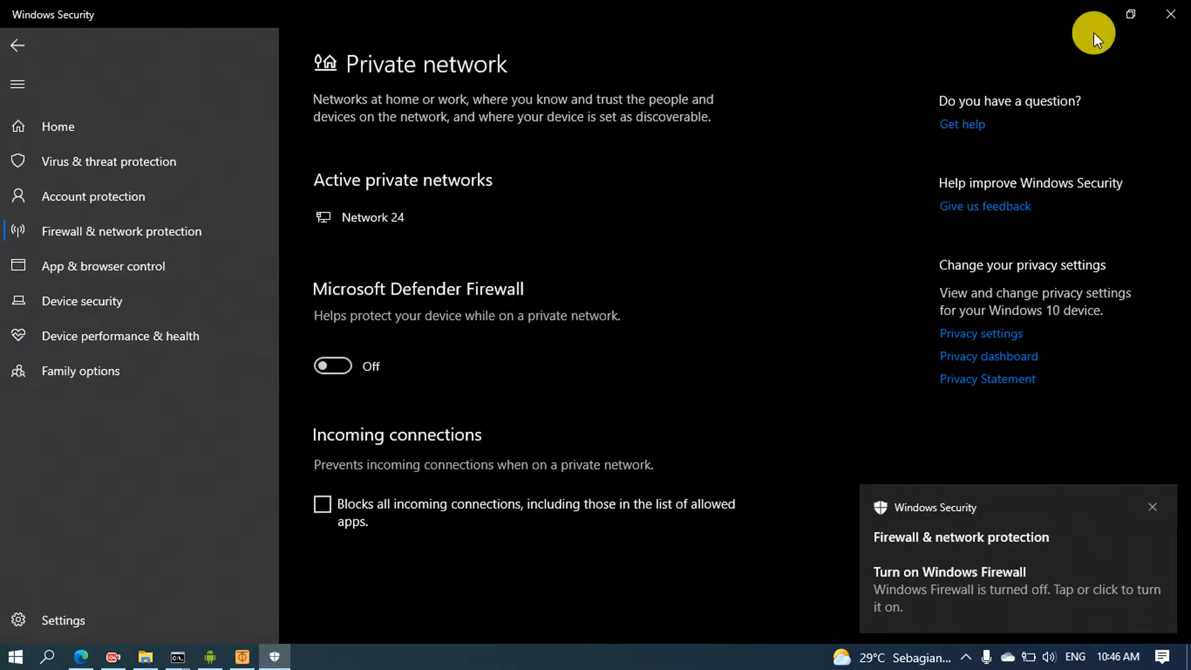
click(1095, 16)
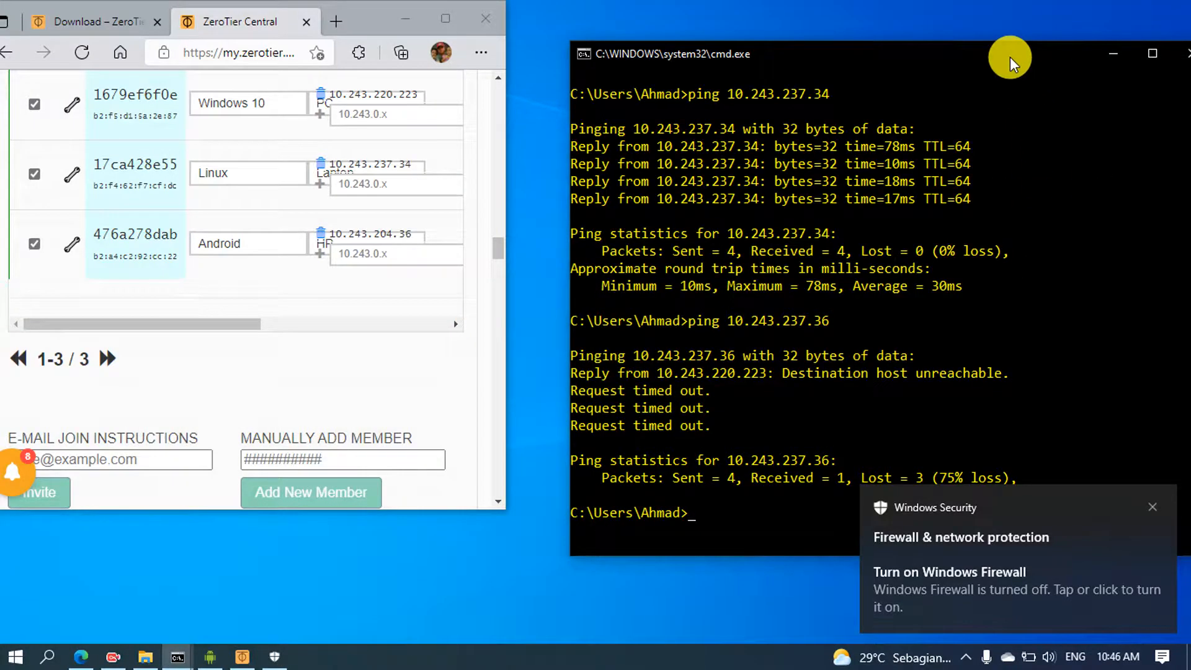
- Rerun the ping to 10.243.237.36, which finishes with 100% packet loss
drag(1010, 57, 958, 28)
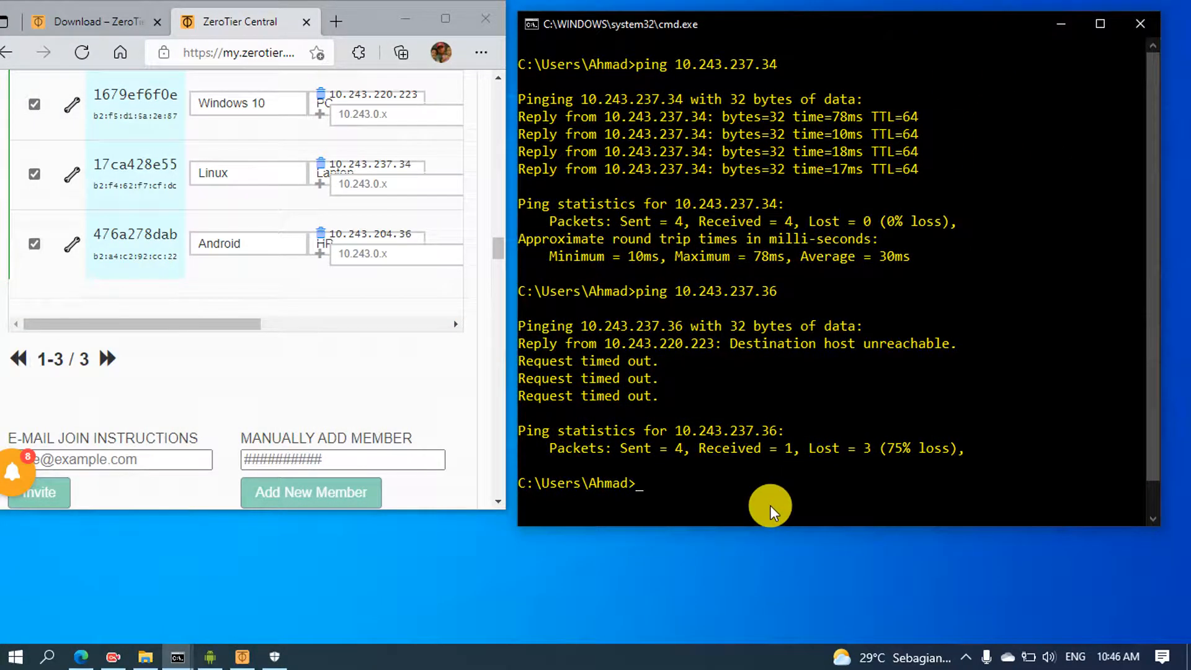
key(Up)
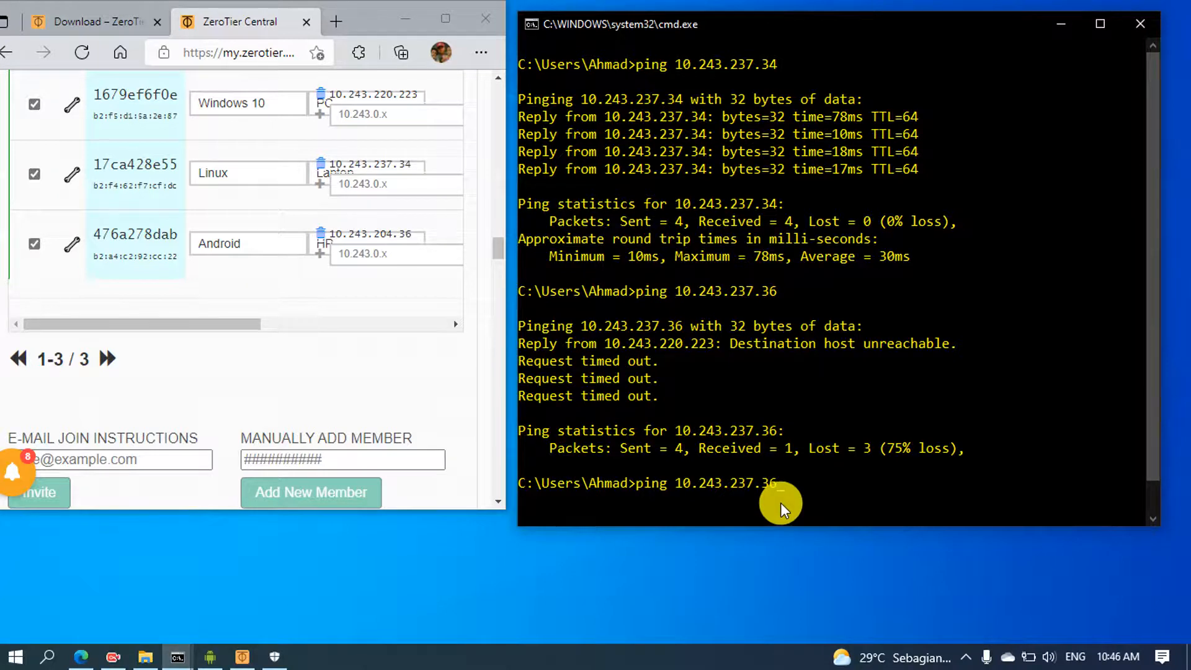
key(Return)
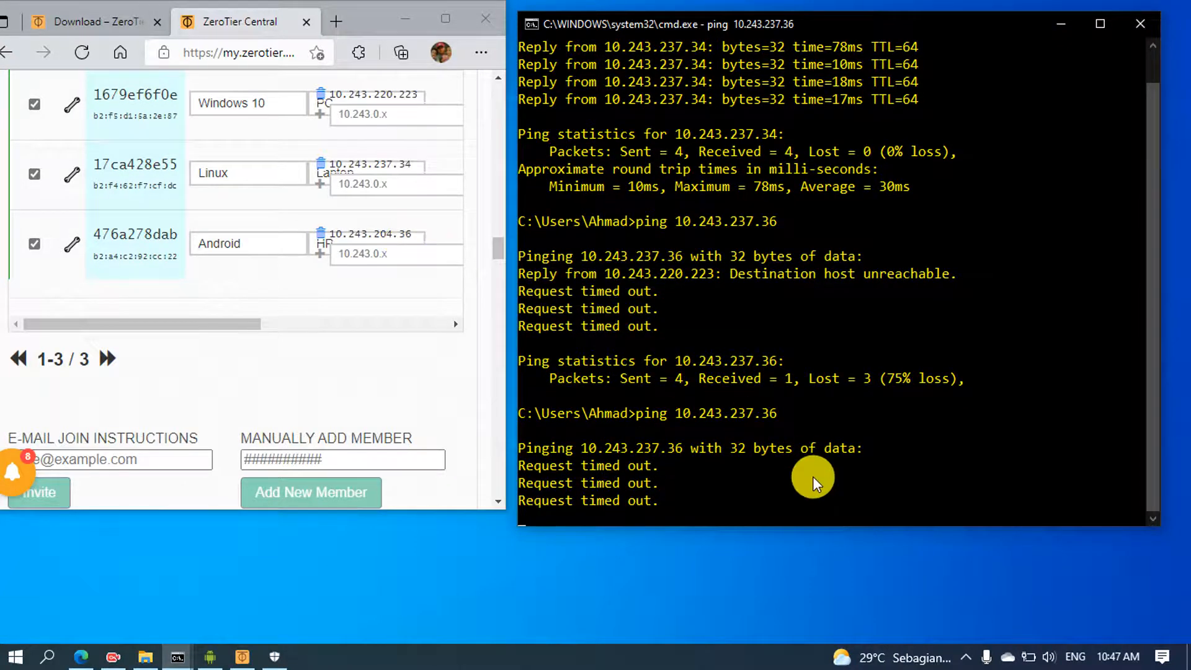
- Turn the Private and Public network firewalls back on in Windows Security
click(965, 656)
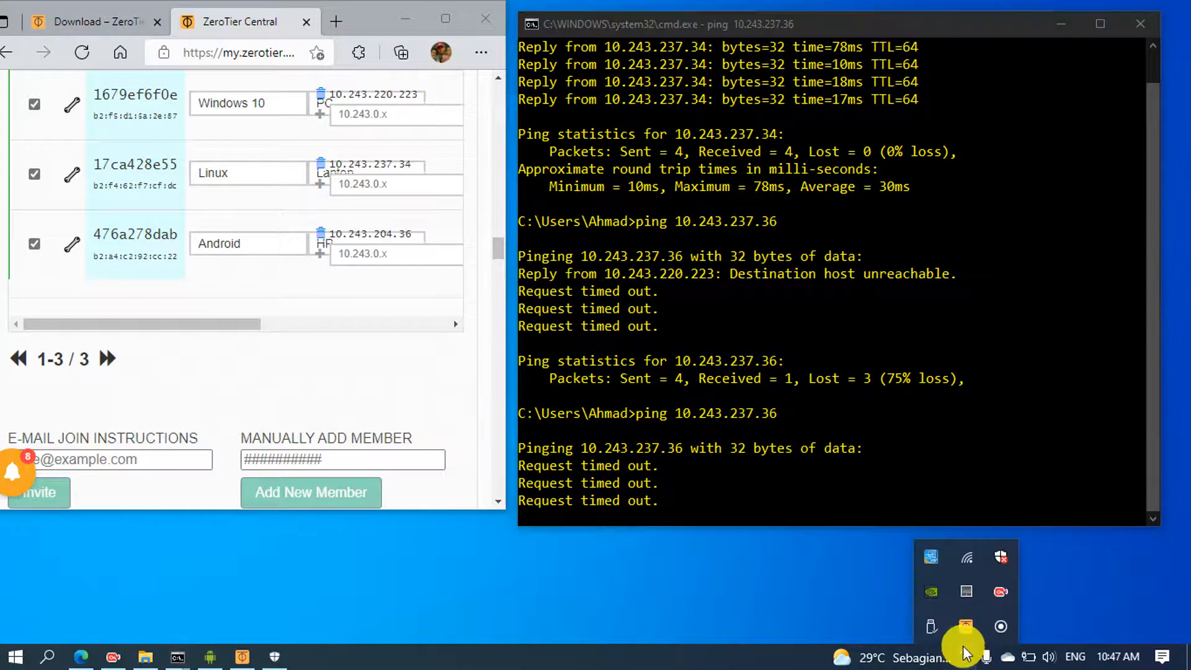
click(995, 558)
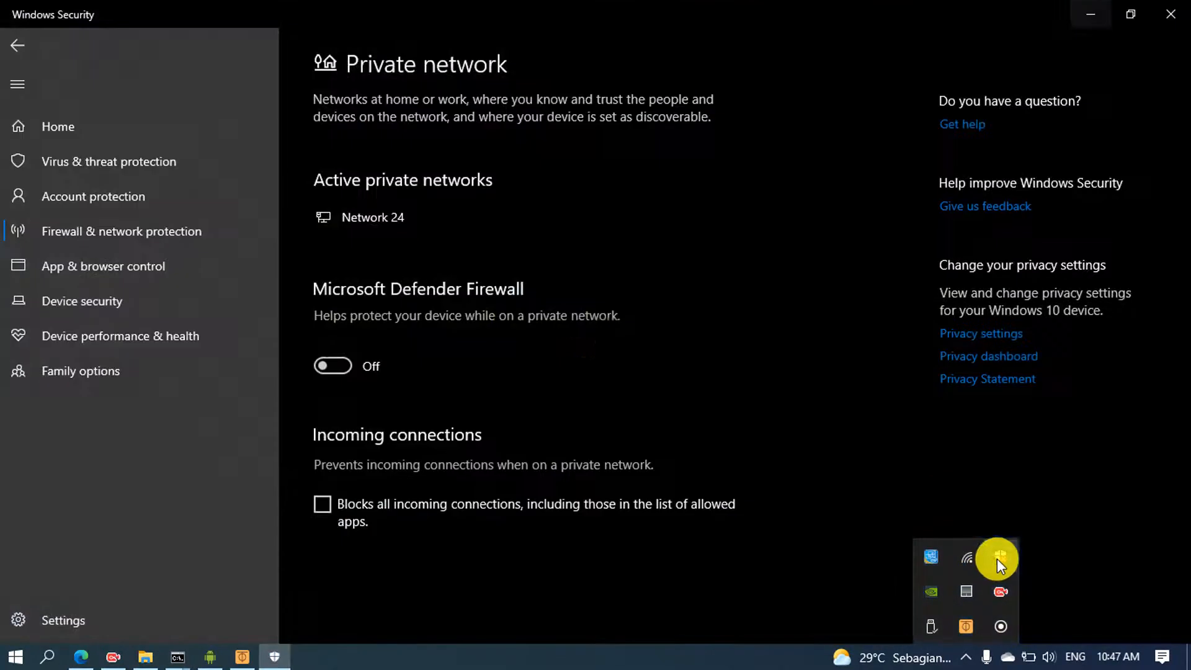
click(345, 380)
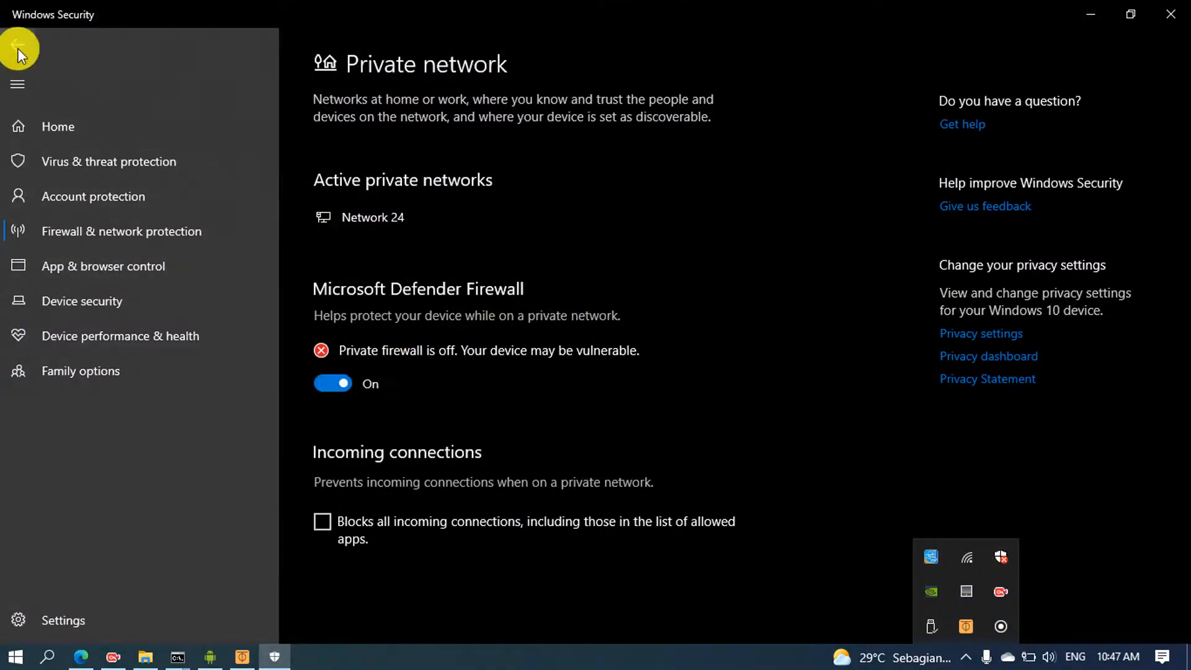
click(18, 46)
click(374, 539)
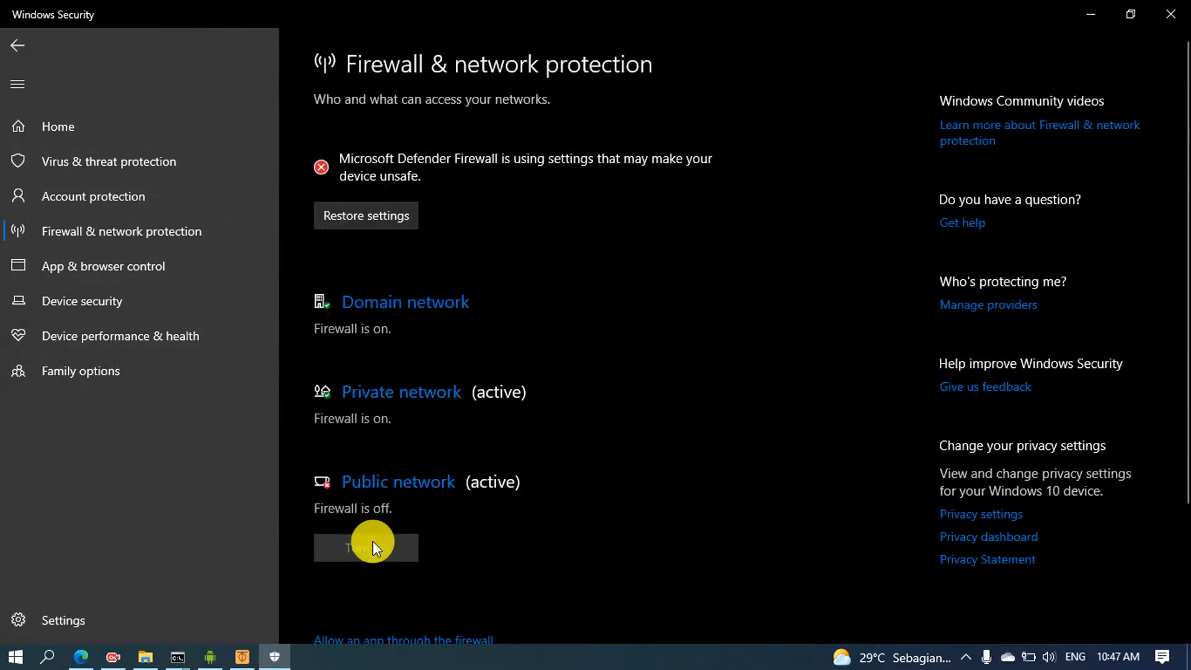
click(1093, 19)
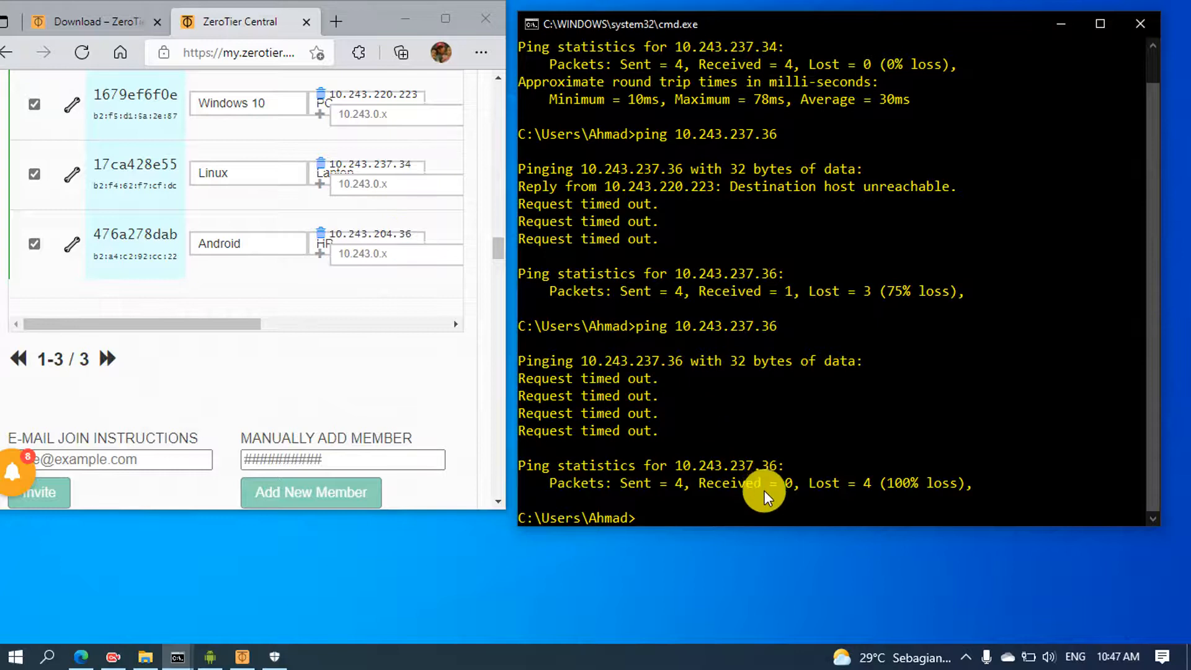
- Re-run the last ping against the phone's address 10.243.204.36, getting 4 of 4 replies with 0% loss
key(Up)
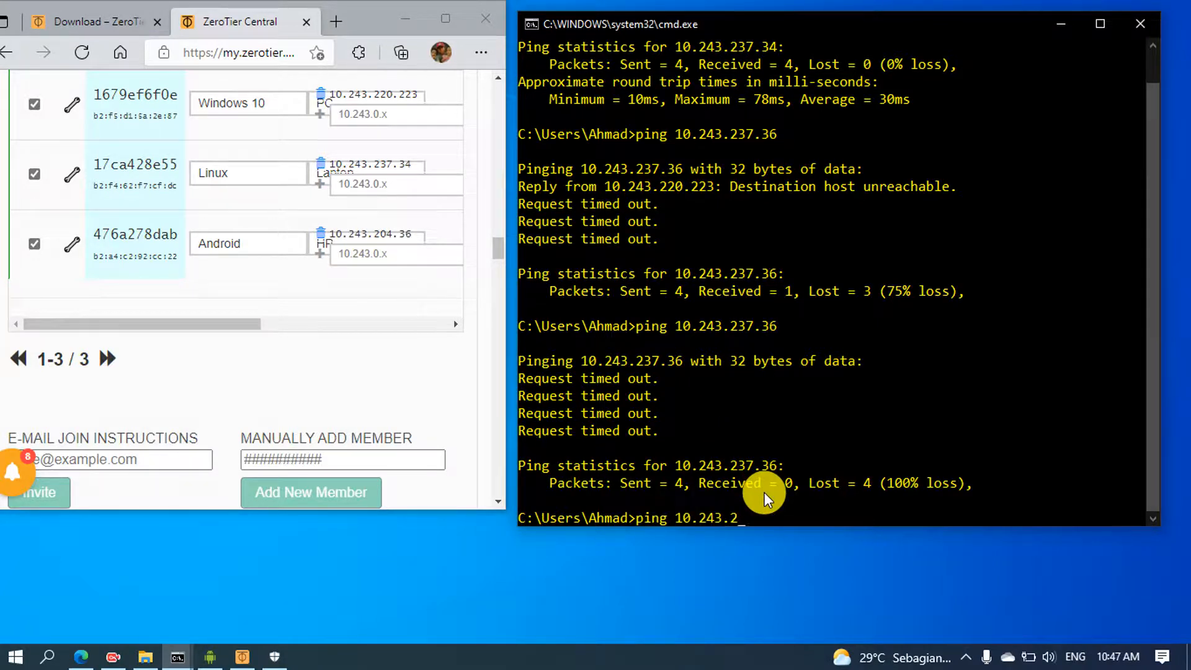
text(204.36)
key(Return)
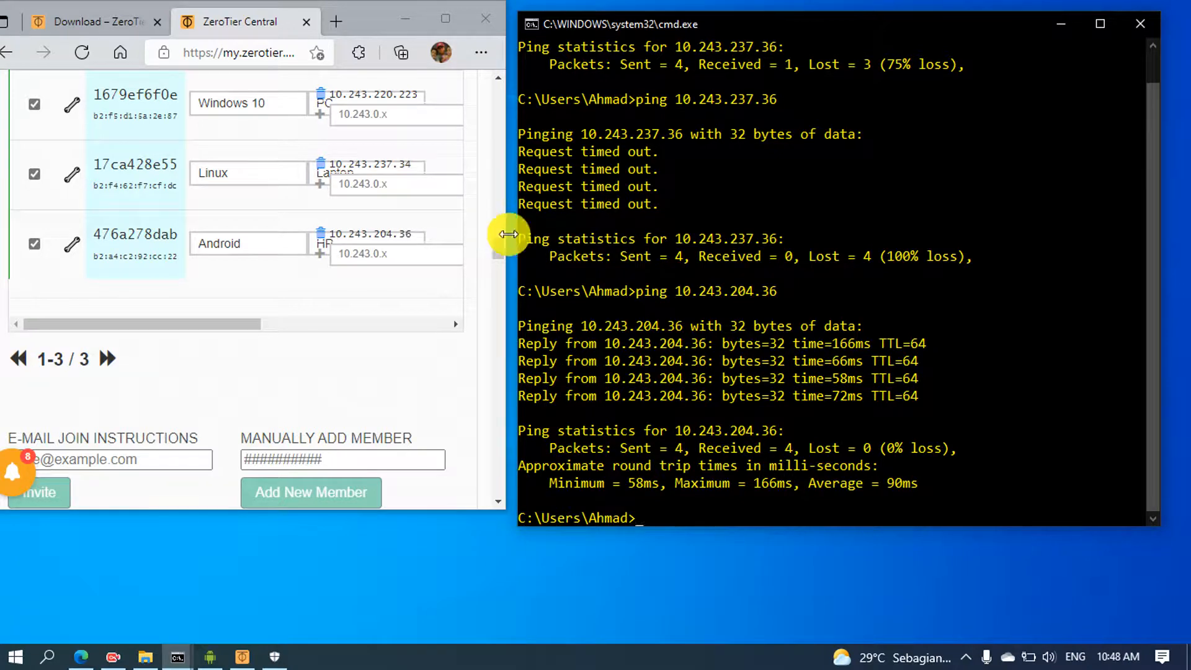
- Maximize Edge and review the stoic_hughes network settings, ending at Basics with private access control
click(446, 18)
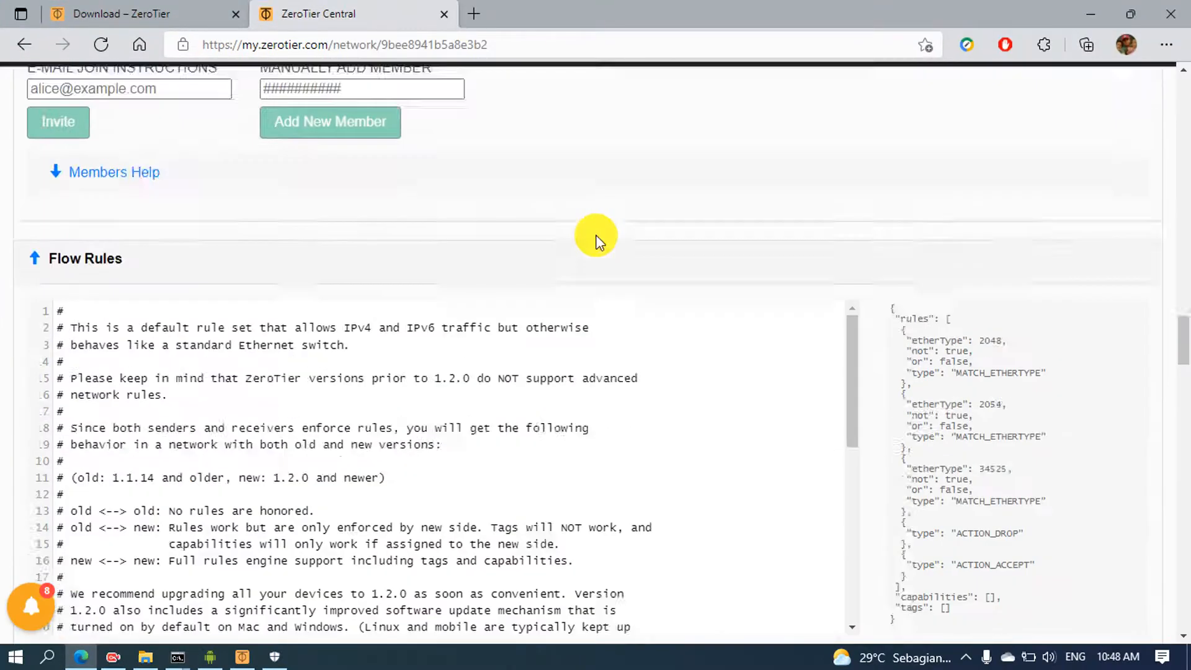
scroll(603, 240, up, 10)
scroll(611, 245, down, 4)
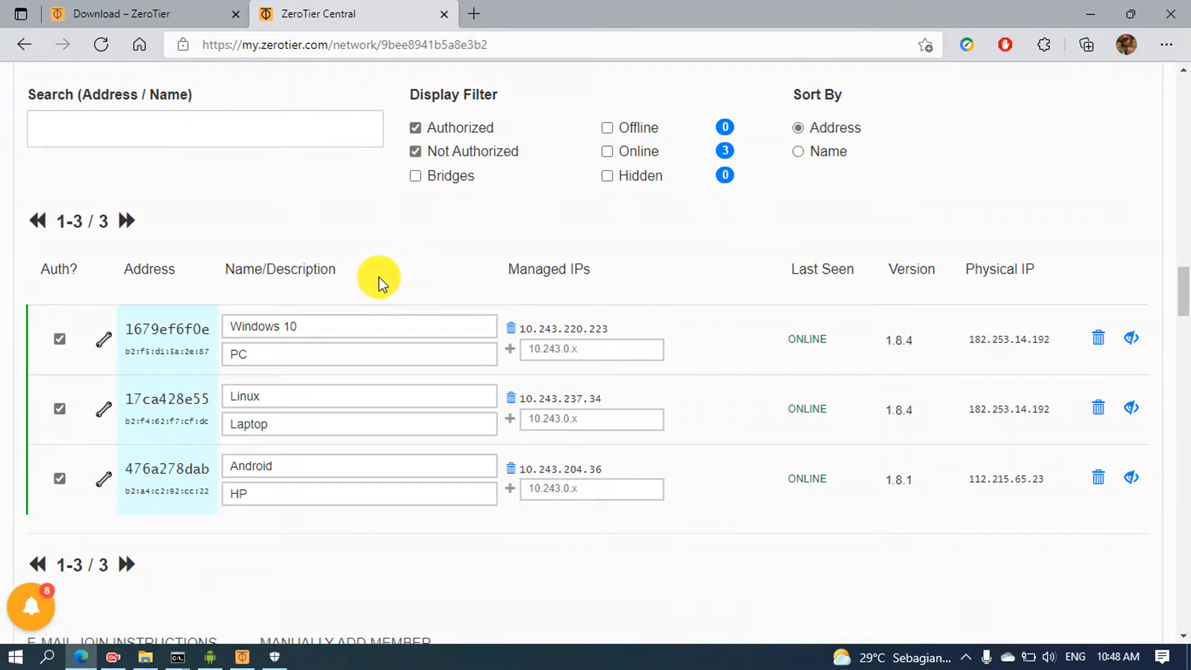
scroll(380, 274, up, 10)
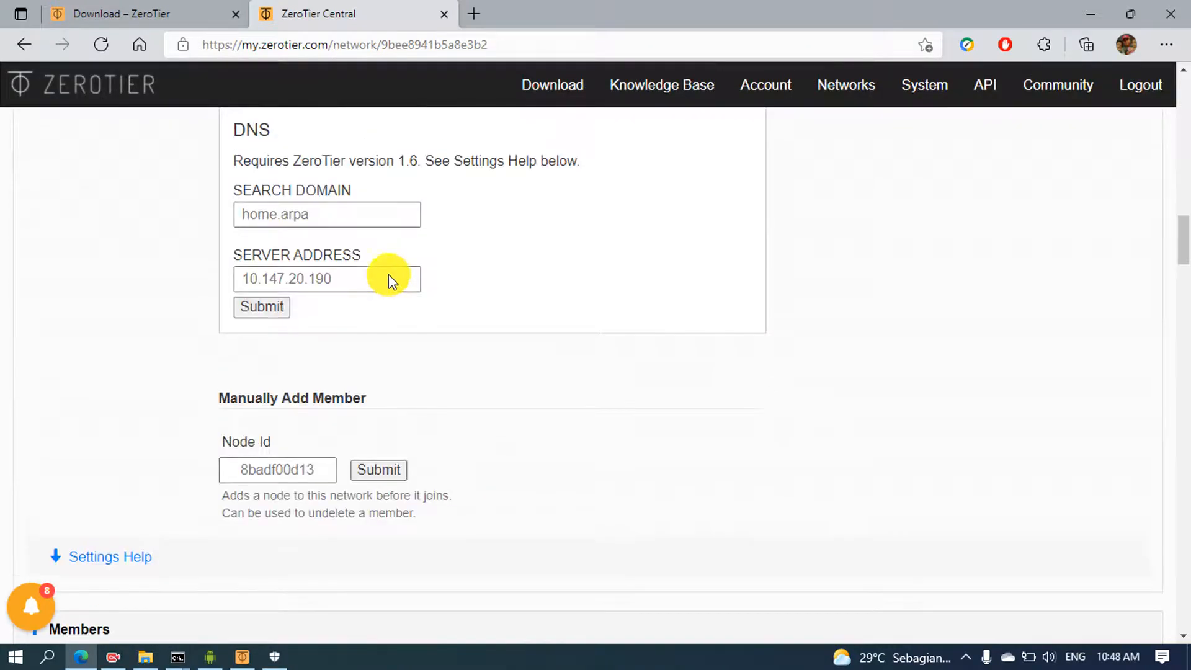
scroll(479, 279, up, 15)
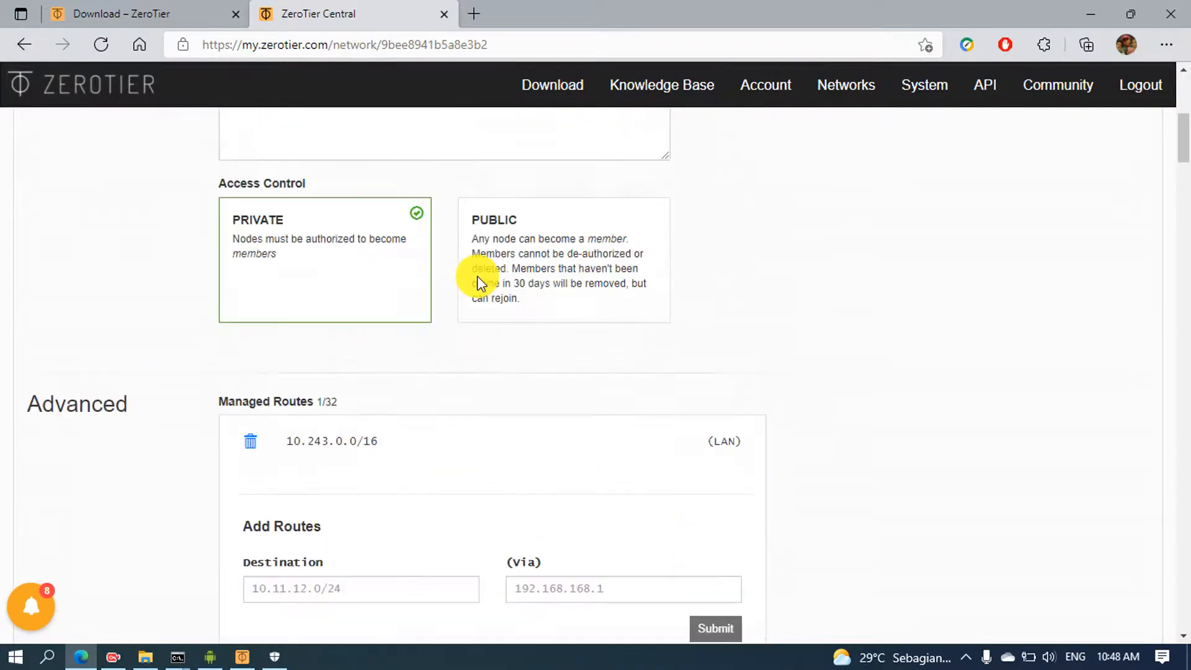
scroll(490, 267, down, 5)
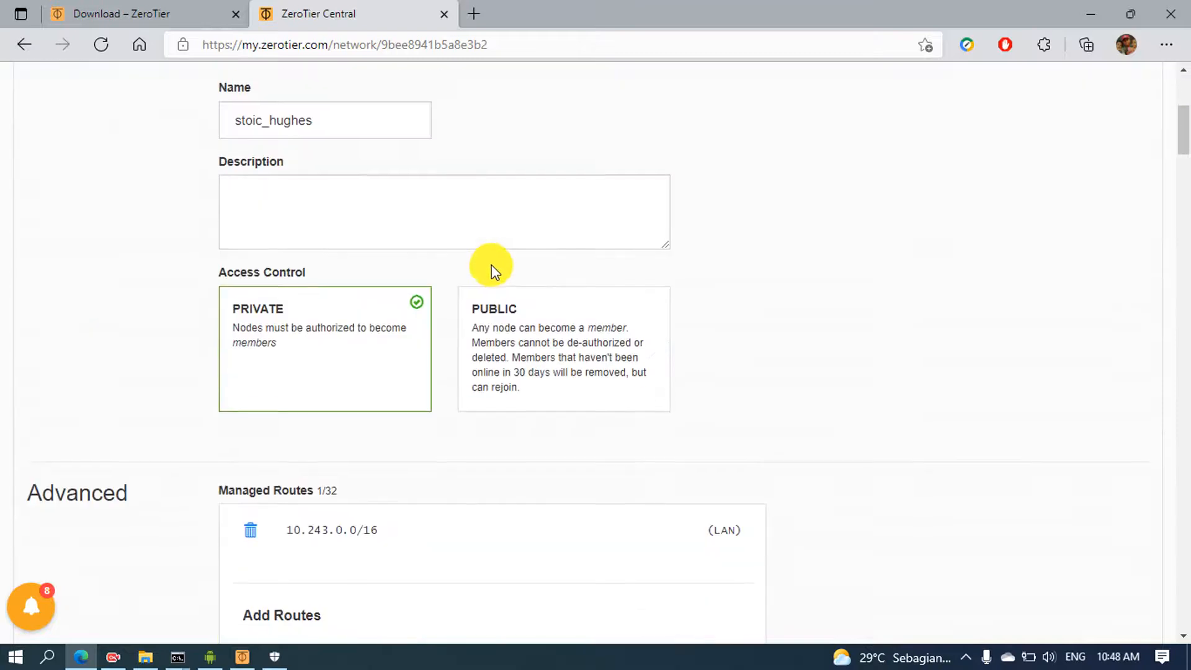
scroll(509, 255, down, 5)
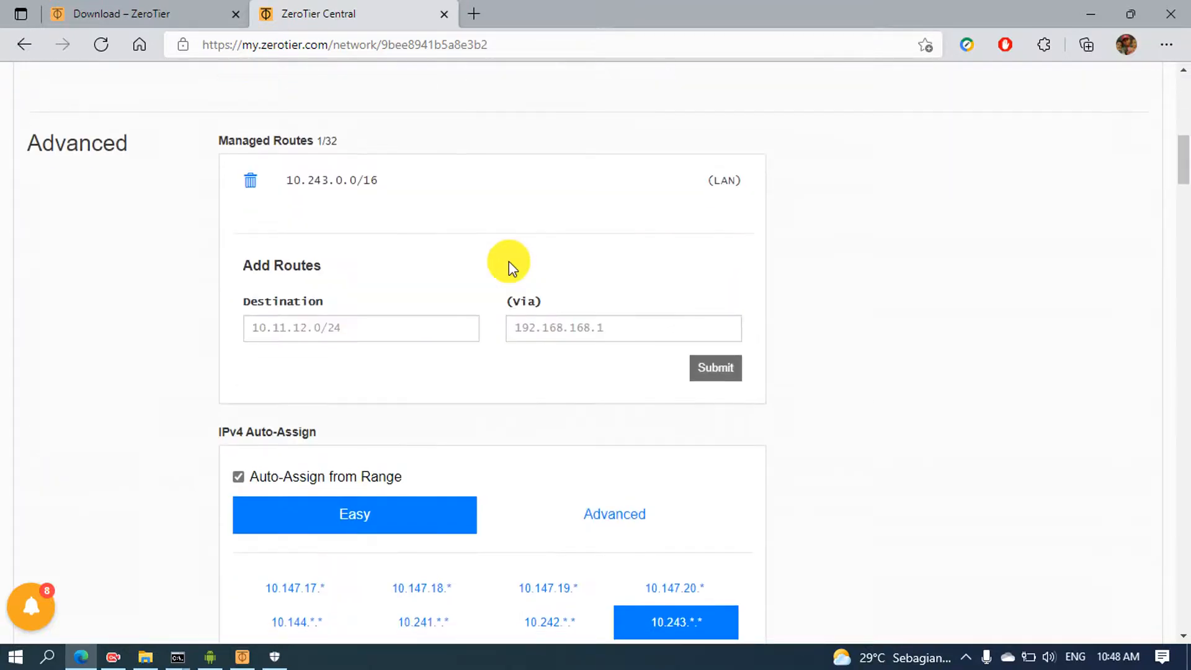
scroll(508, 261, up, 10)
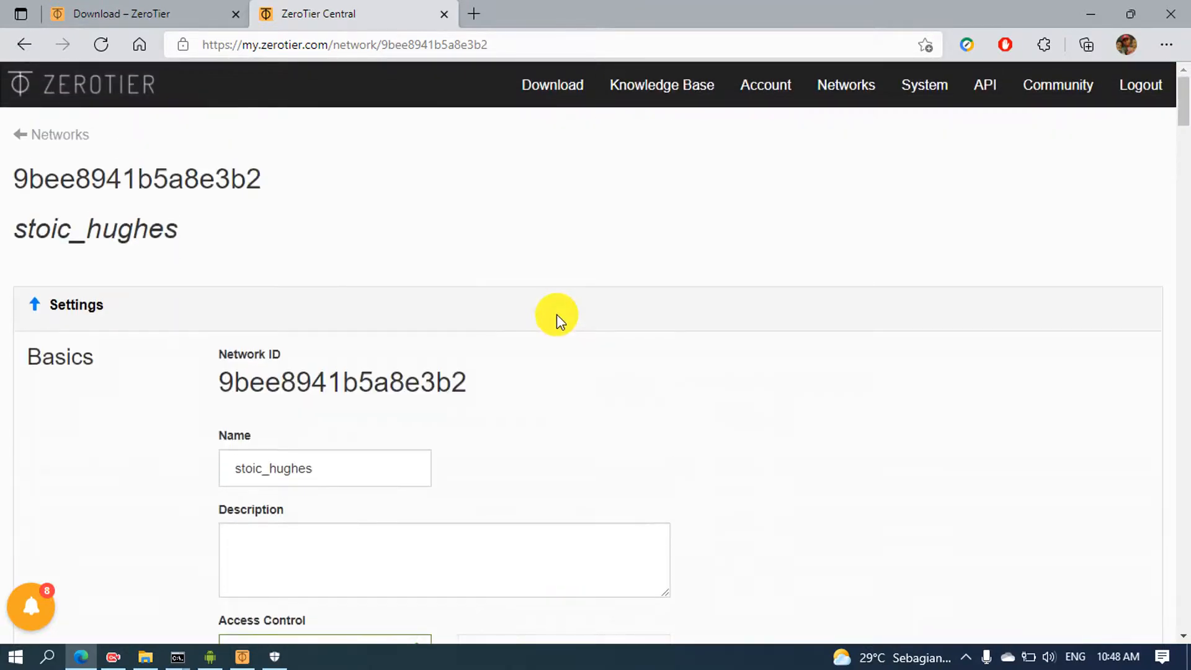
scroll(557, 314, down, 3)
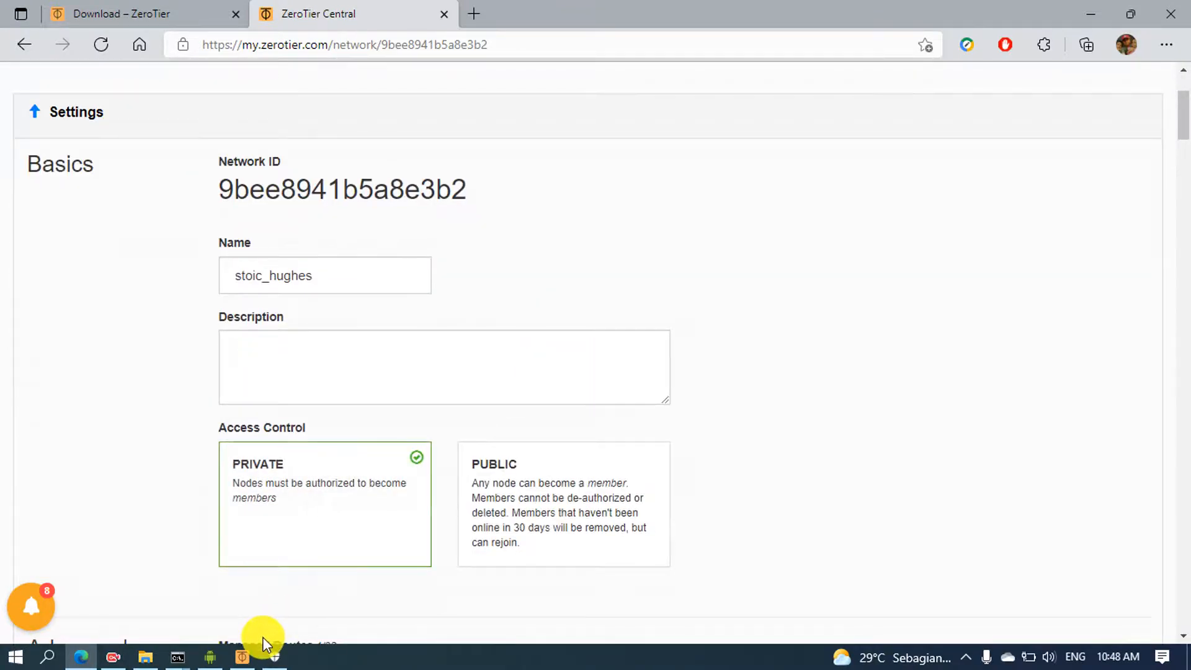
- Show and hide the ZeroTier Control Panel, then bring up the SM-A015F phone mirror
click(245, 656)
click(248, 656)
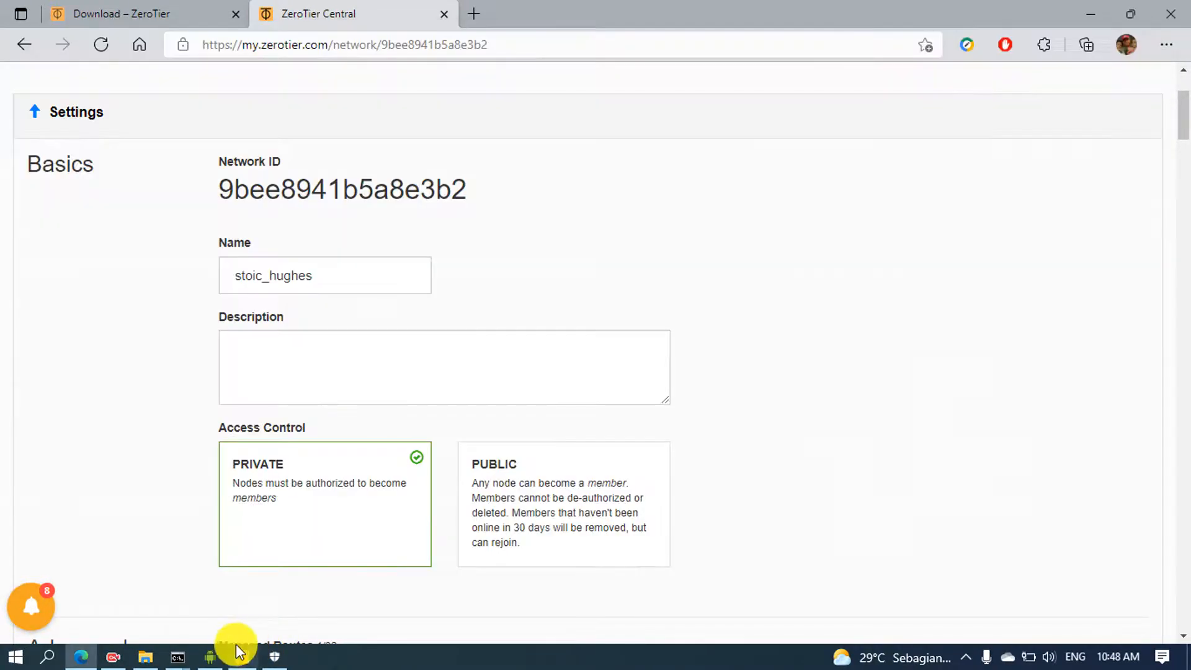
click(210, 657)
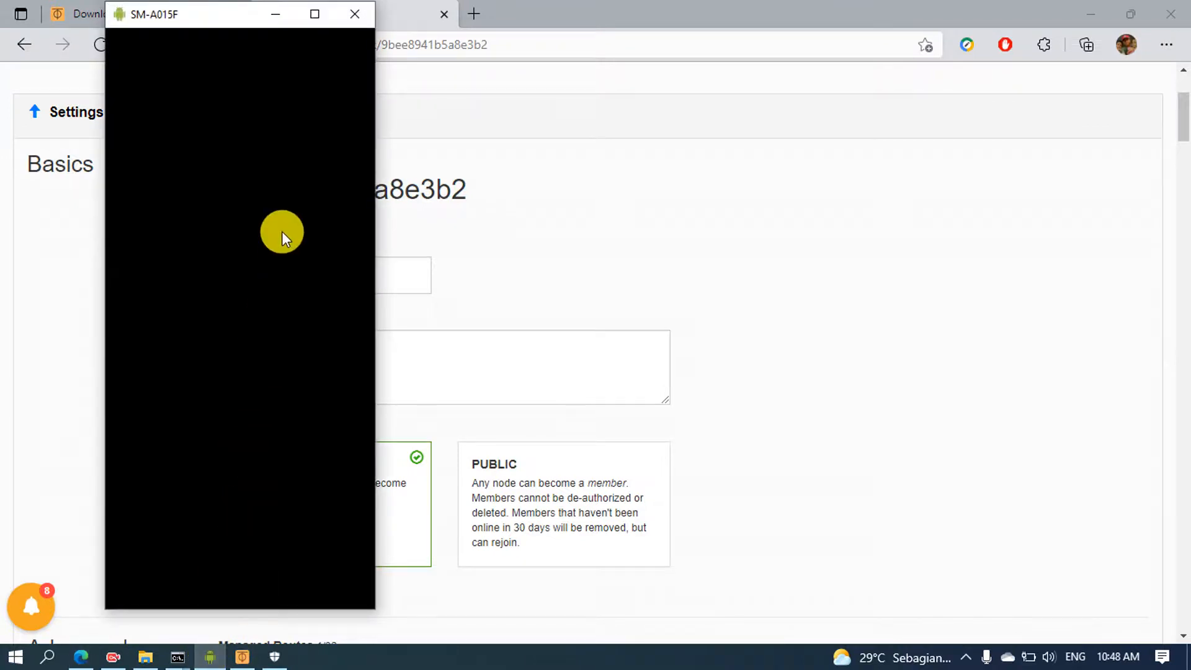
- Check the phone's ZeroTier One shows stoic_hughes online at 10.243.204.36, then return to the network page
right_click(282, 232)
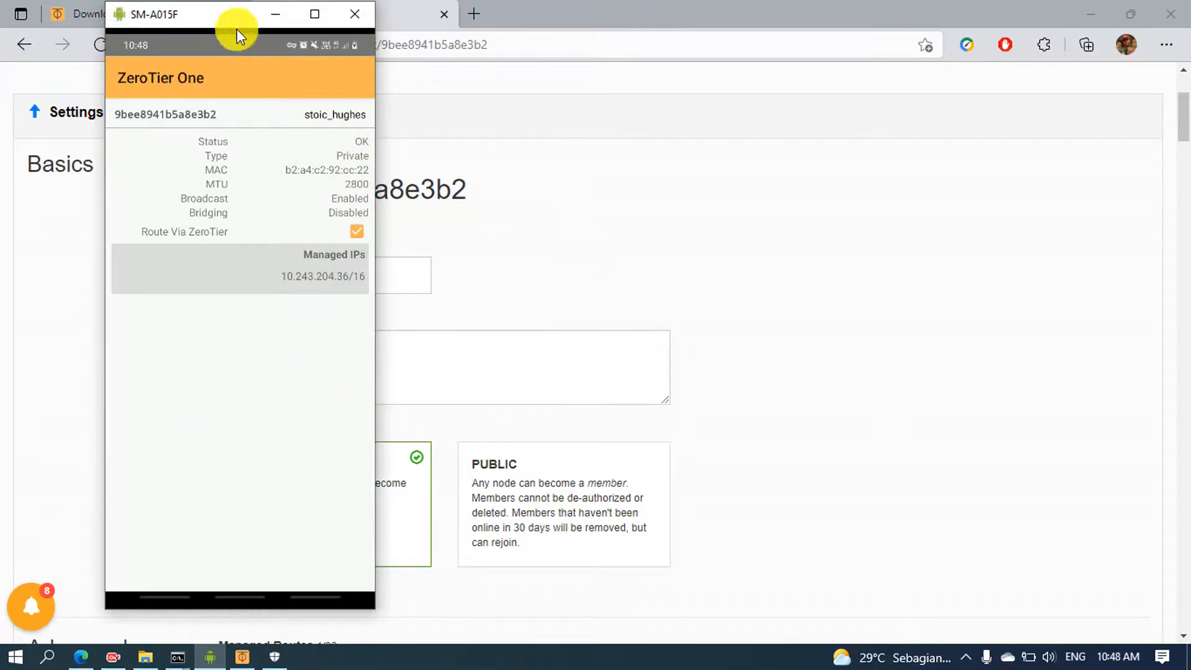
drag(223, 14, 673, 40)
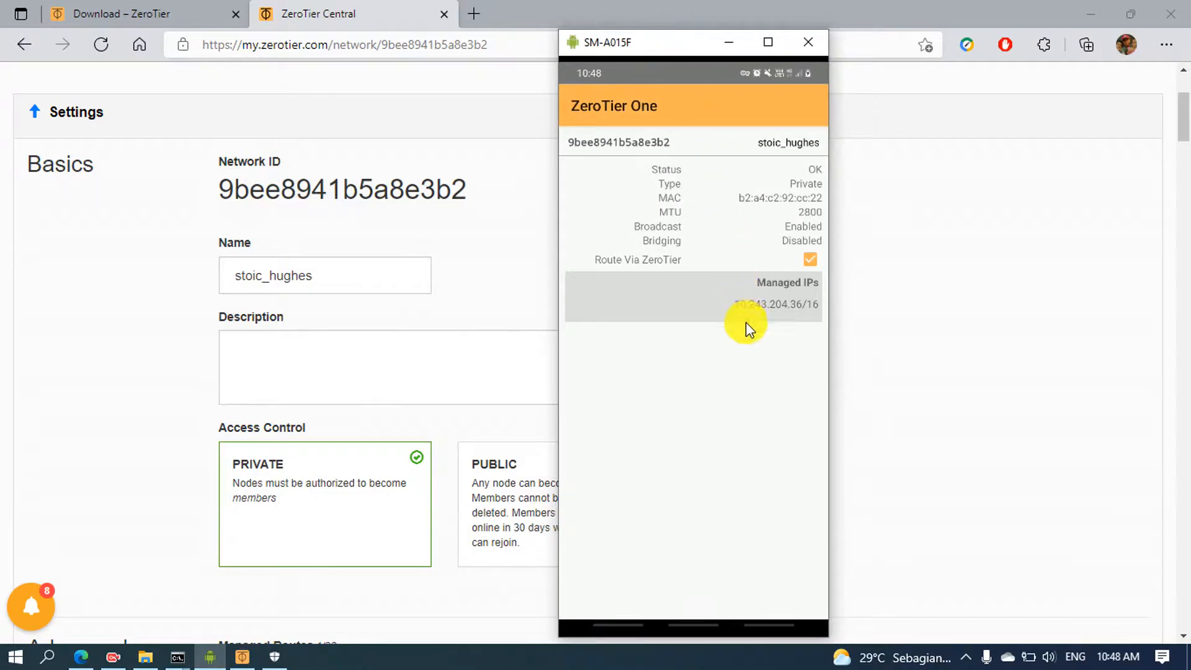
click(756, 623)
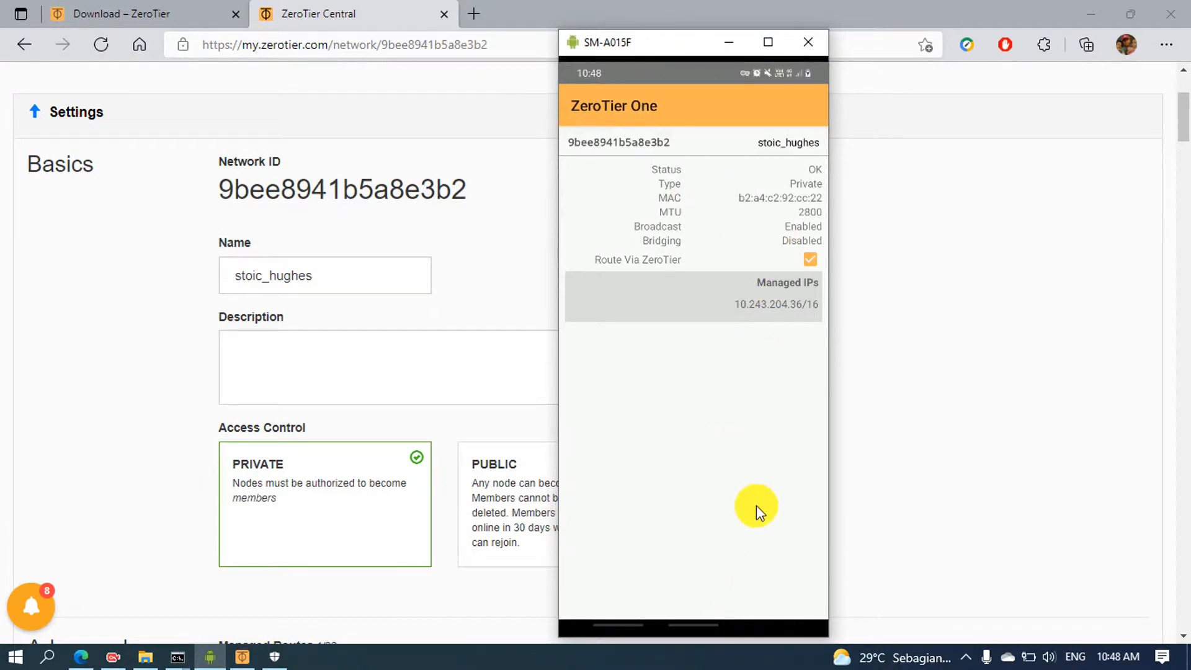
click(72, 319)
scroll(574, 486, up, 3)
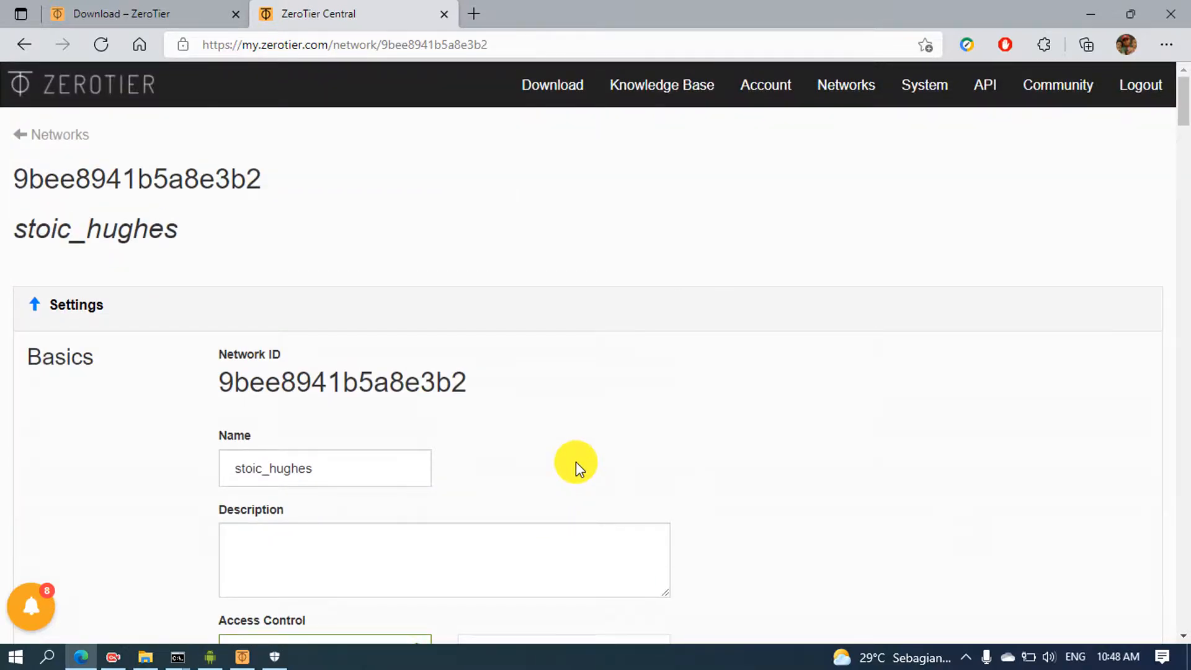
- Go to the Download – ZeroTier tab with its Apple iOS, Android and Linux install sections
scroll(597, 322, down, 7)
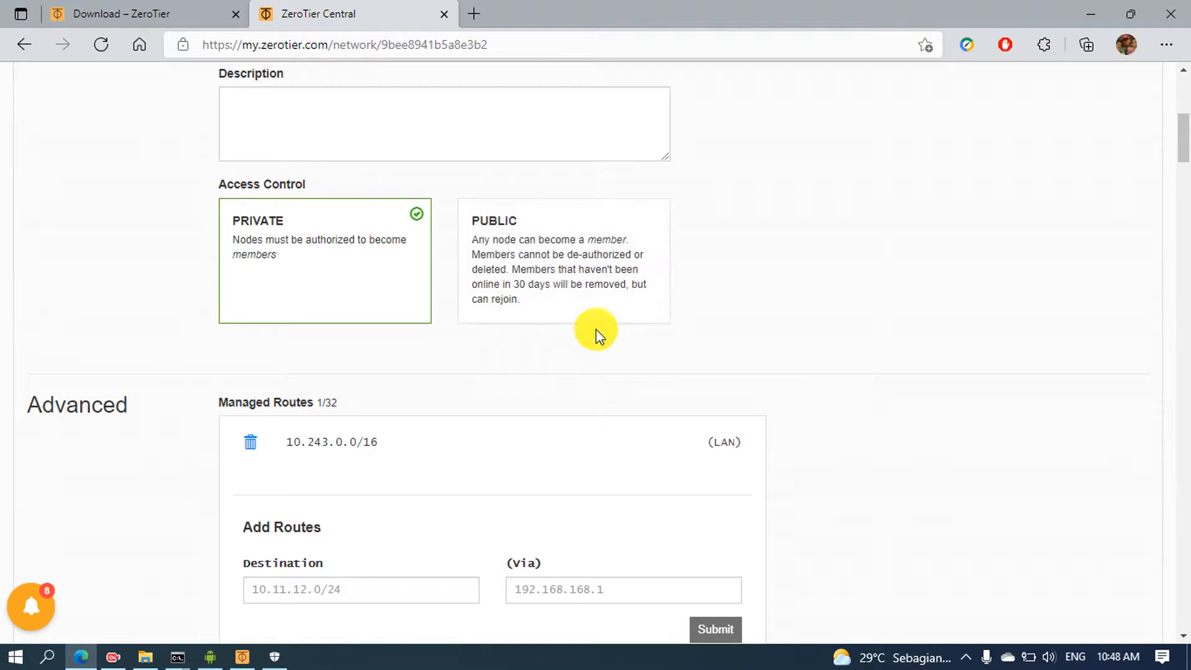
scroll(597, 328, up, 7)
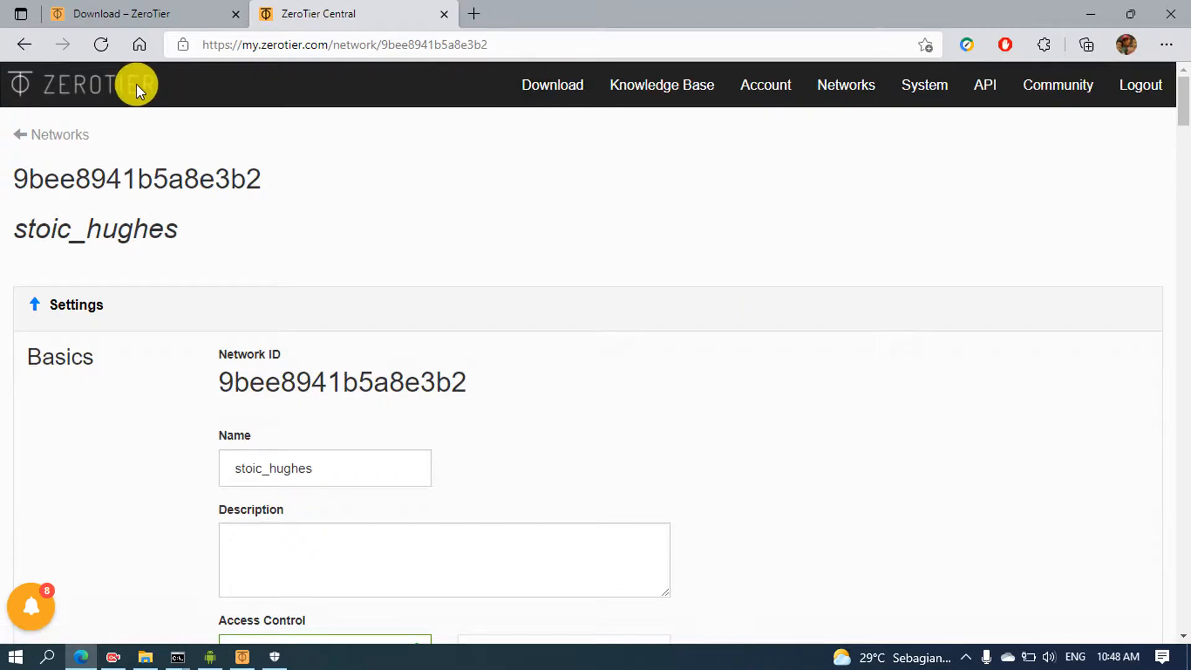
click(119, 14)
scroll(563, 582, up, 6)
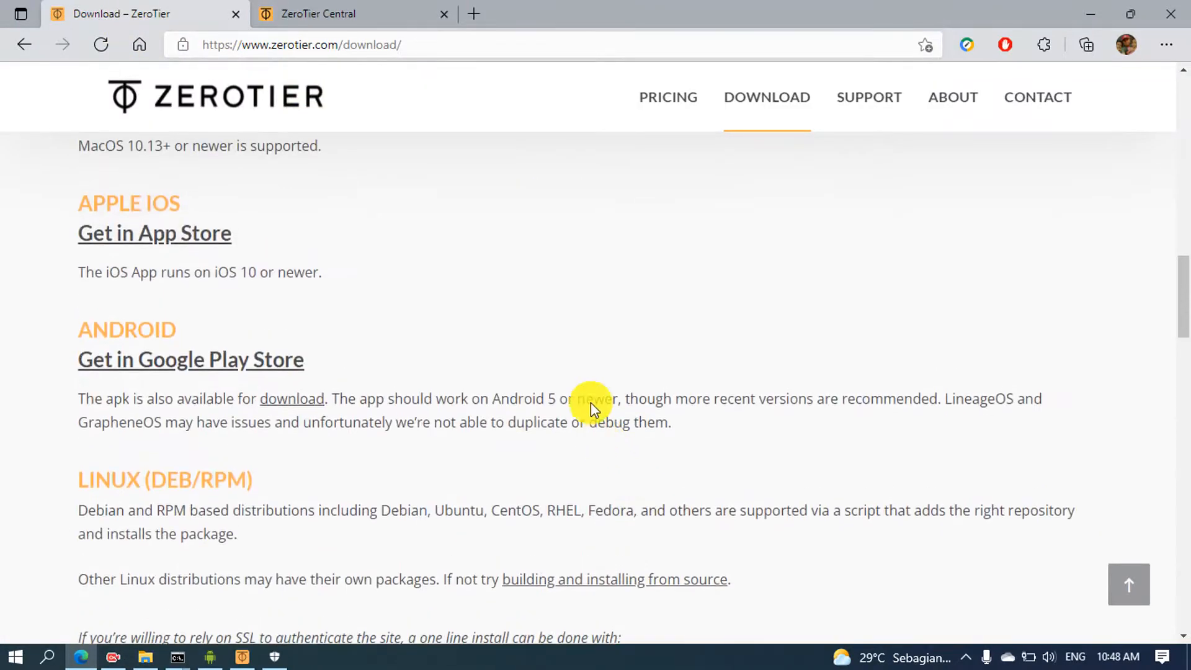
- Open PRICING and browse the Open Source, Basic, Professional and Enterprise plan cards
click(645, 102)
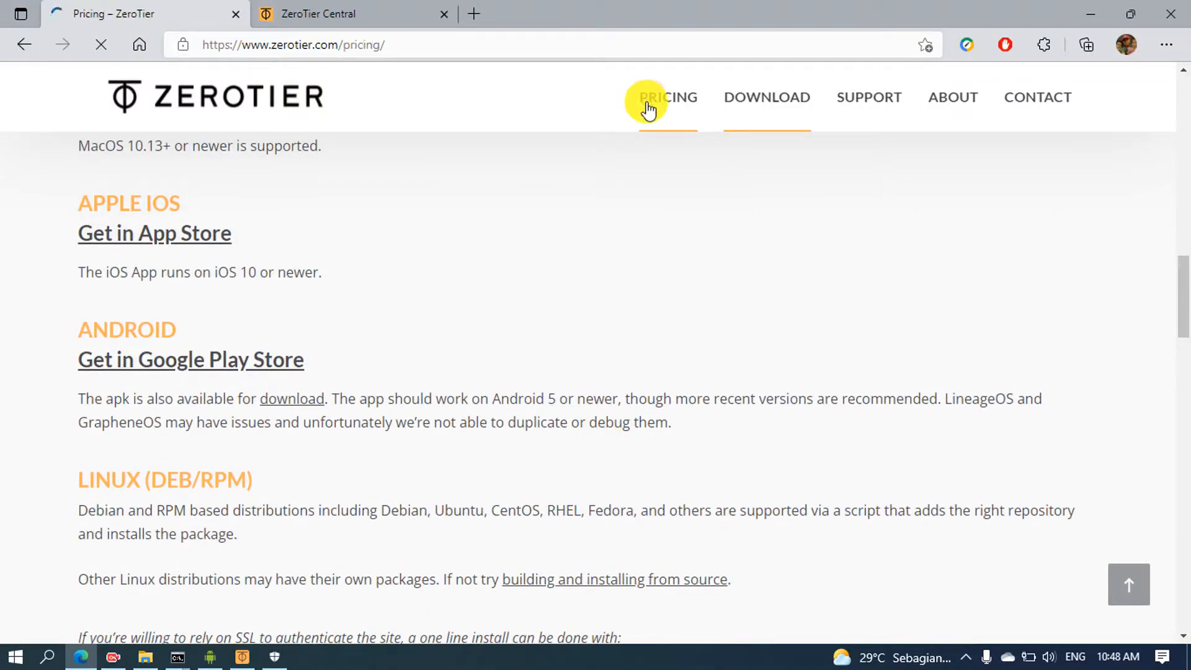
scroll(481, 262, down, 4)
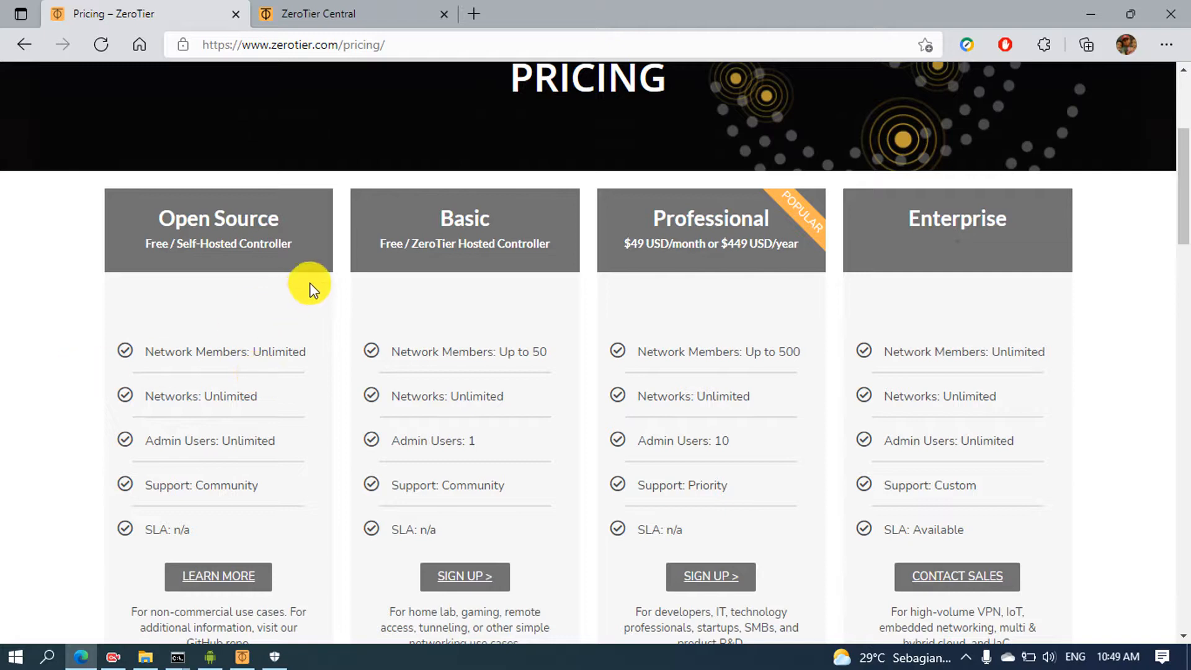
scroll(348, 289, up, 4)
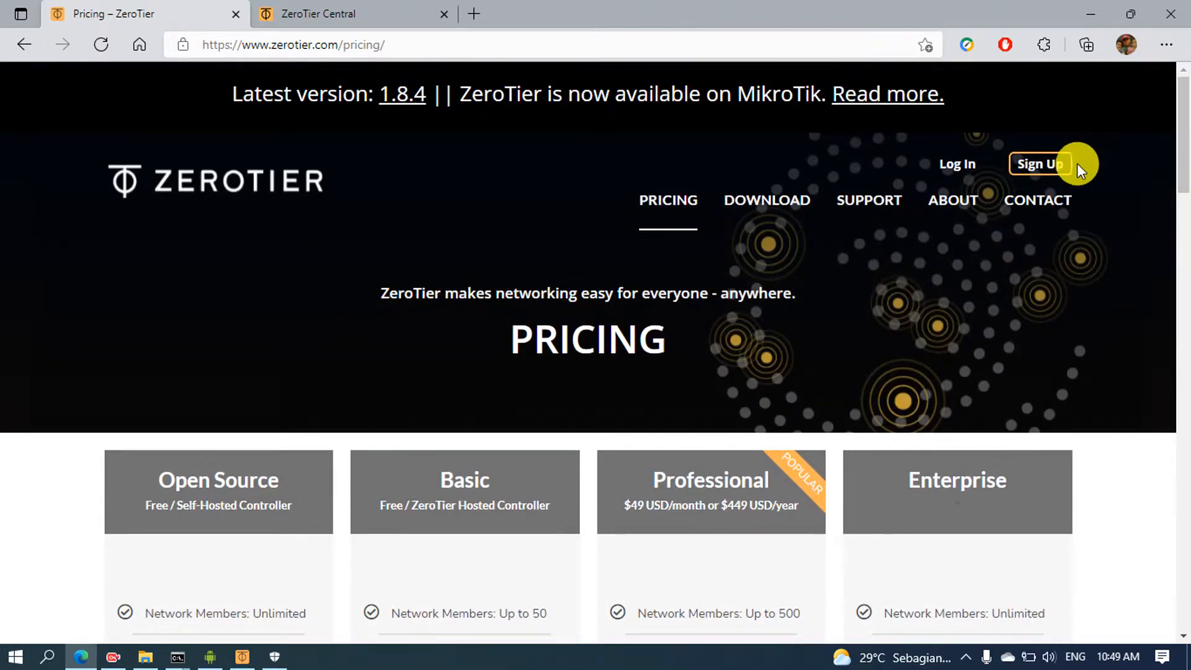
scroll(1077, 162, down, 5)
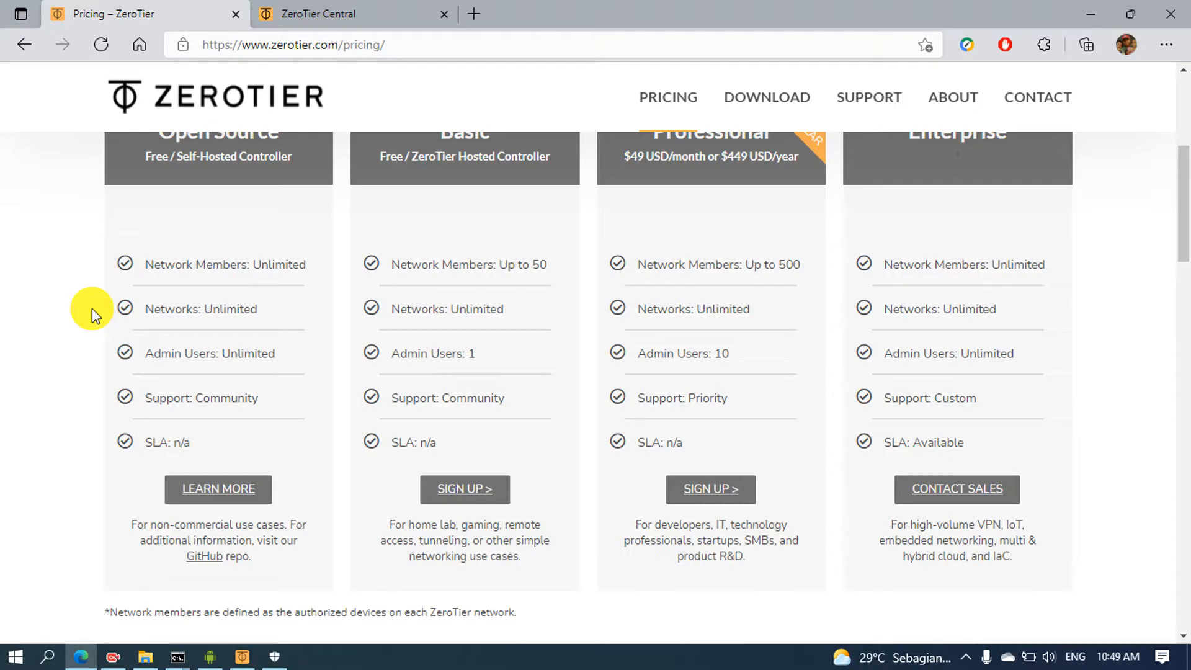
scroll(207, 247, up, 2)
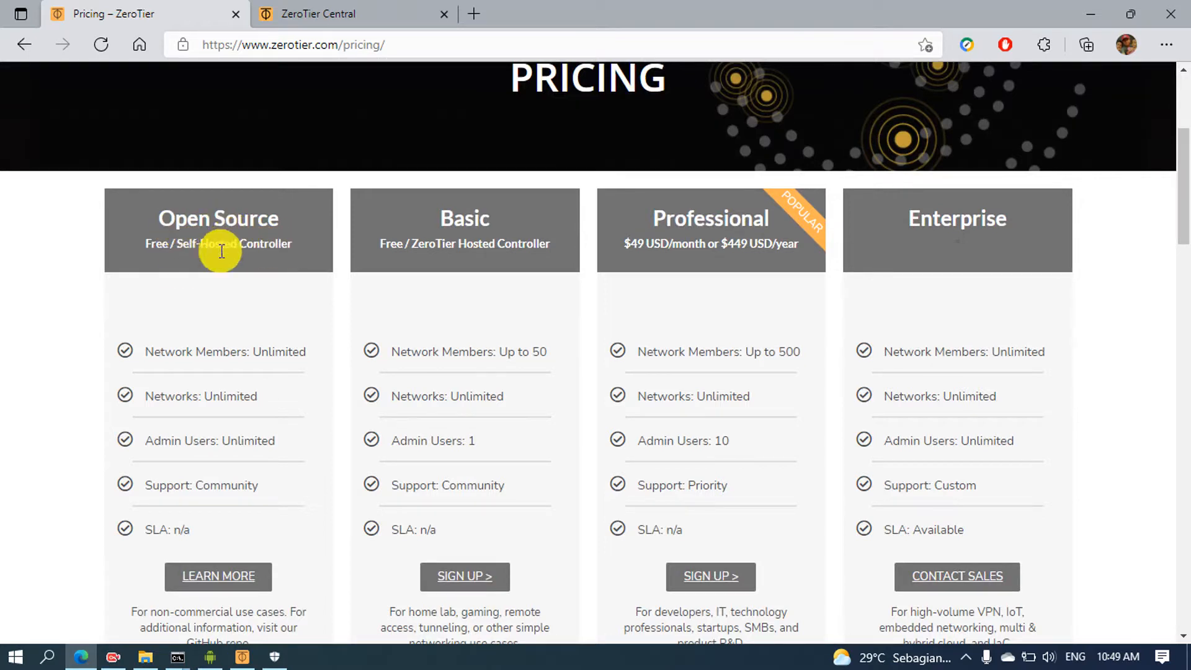
scroll(214, 255, down, 3)
scroll(253, 224, up, 3)
- Minimize Edge and close the SM-A015F mirror and ZeroTier Control Panel, leaving the 10.243.204.36 ping results
click(1095, 12)
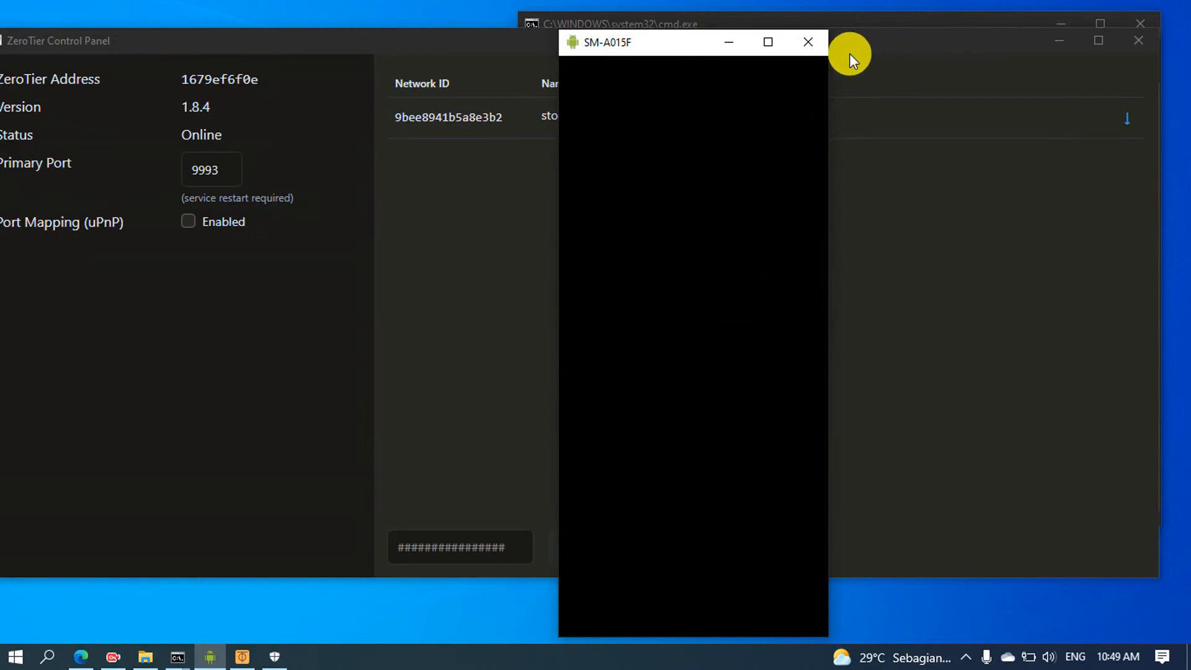
click(796, 43)
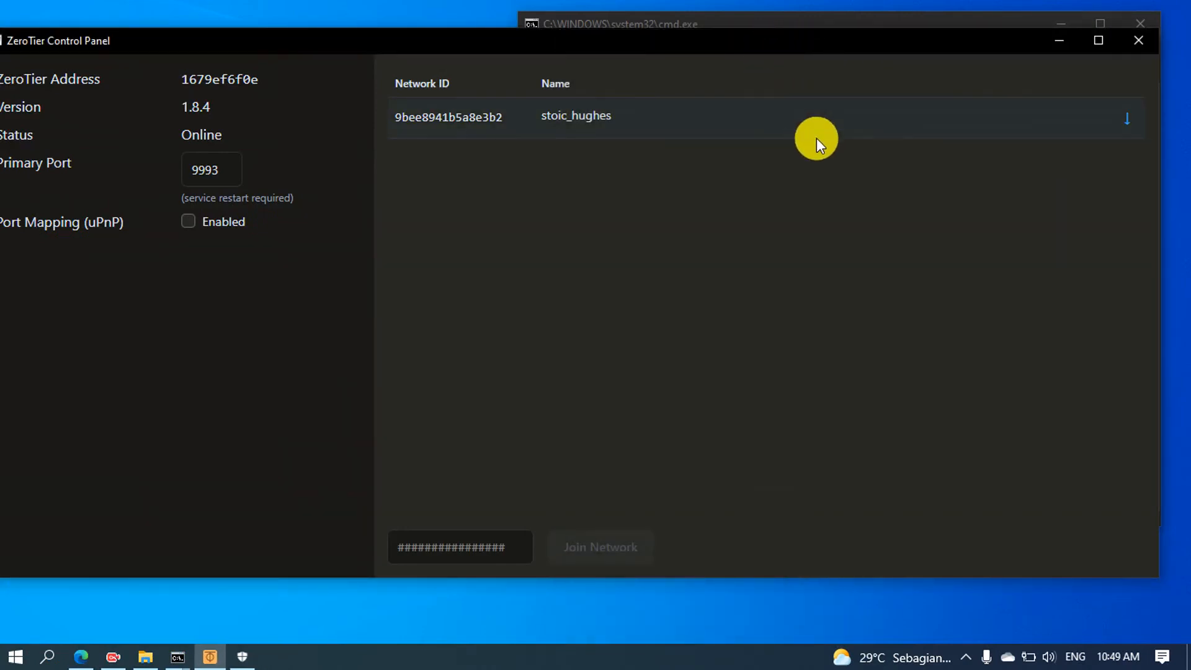
click(1130, 43)
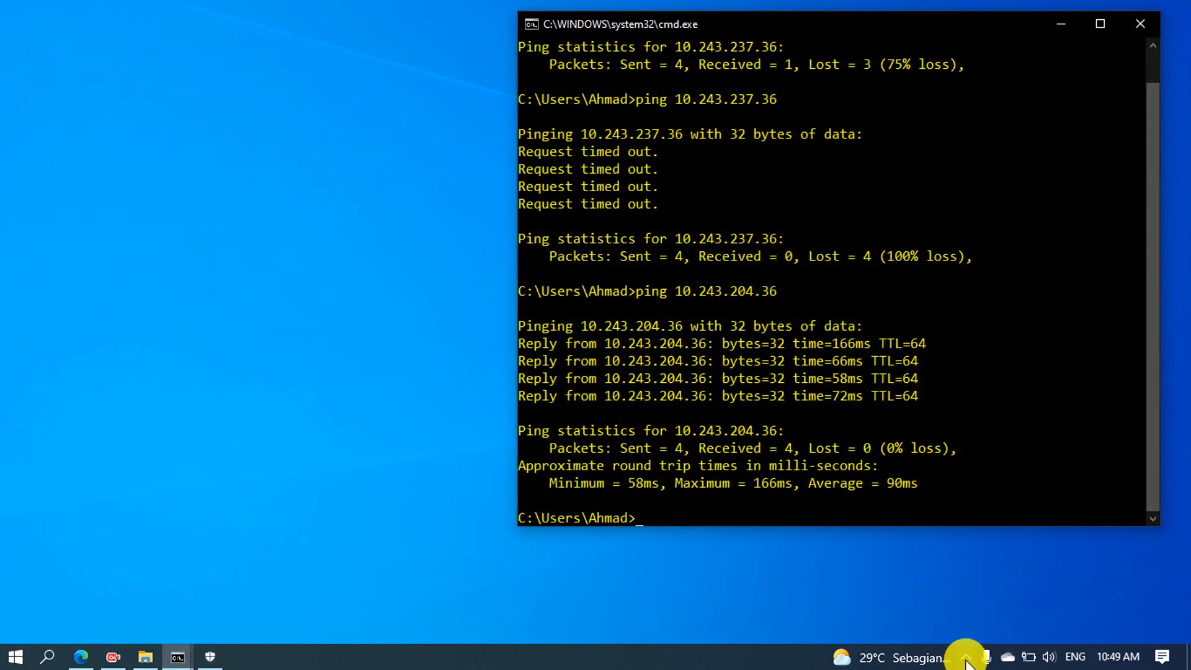